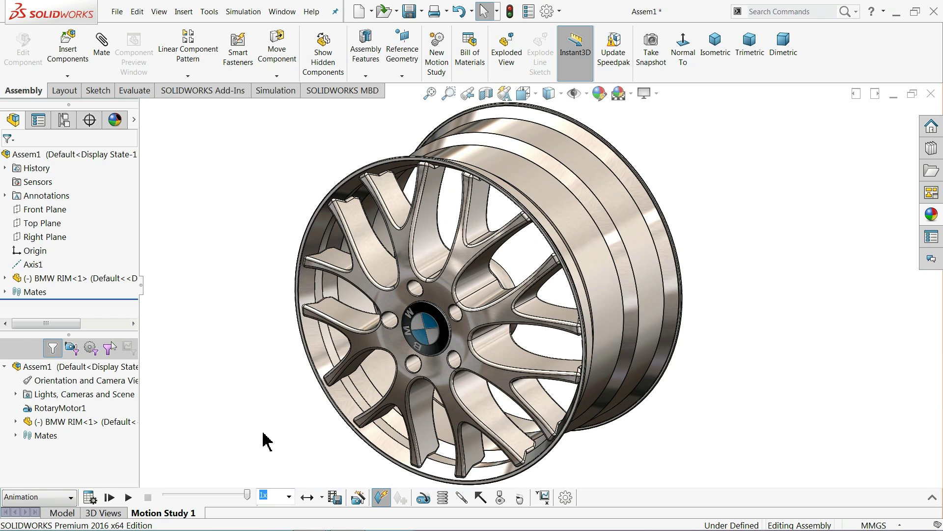
- Play the RotaryMotor1 rotation animation of the BMW rim assembly in the motion study
left_click(128, 497)
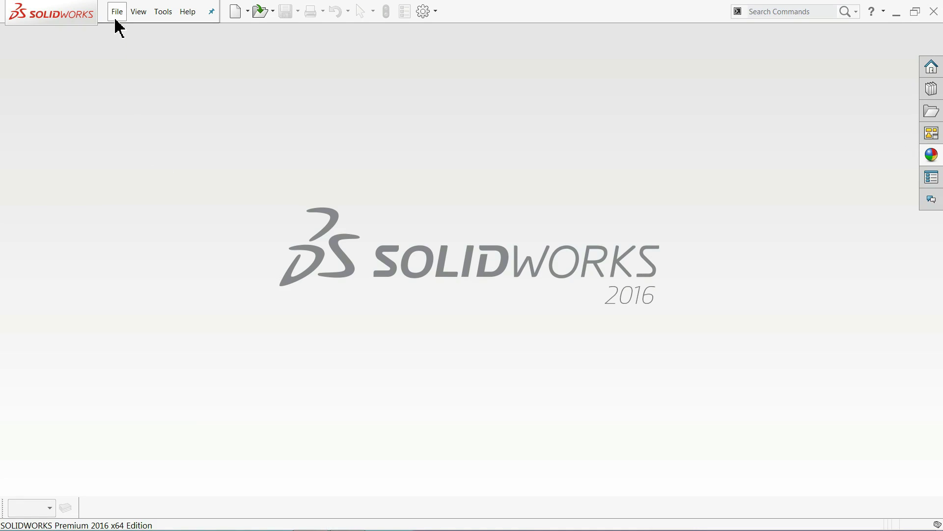
- Create a new part document and apply the Plain White scene background
left_click(116, 15)
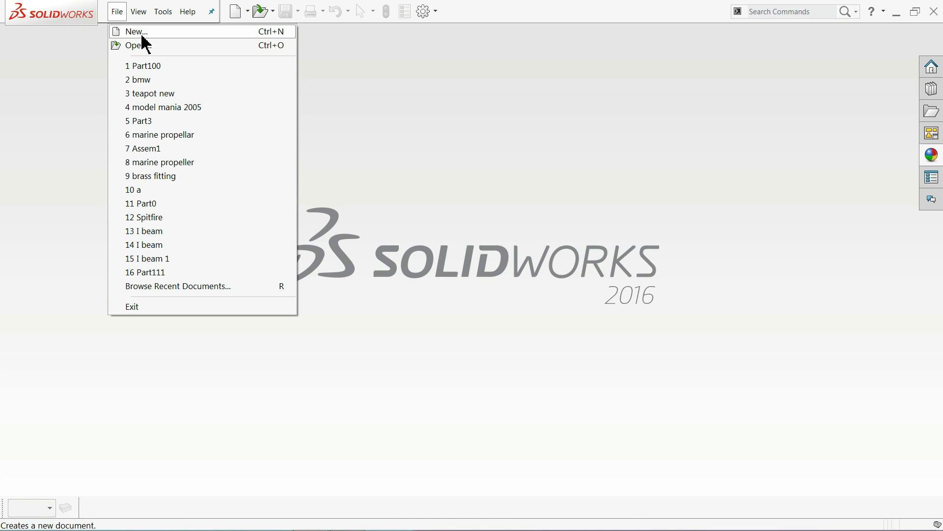
left_click(140, 30)
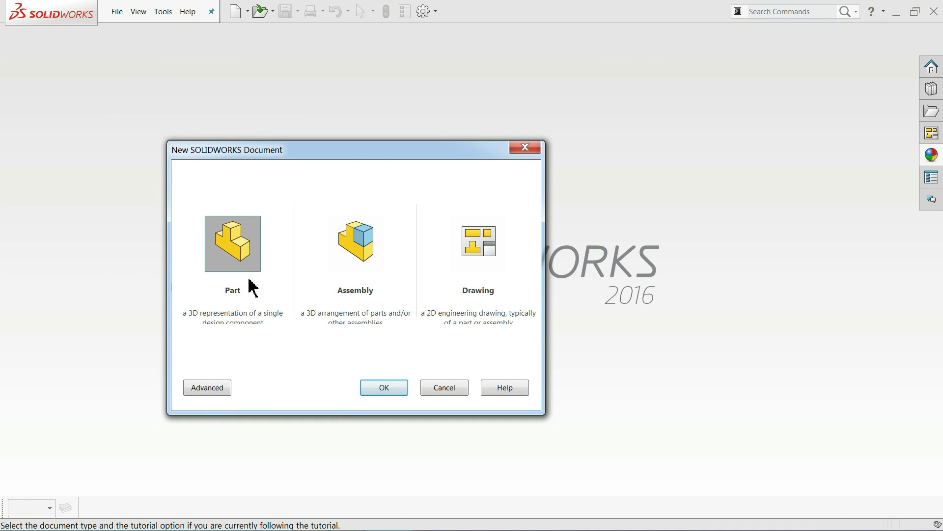
left_click(380, 394)
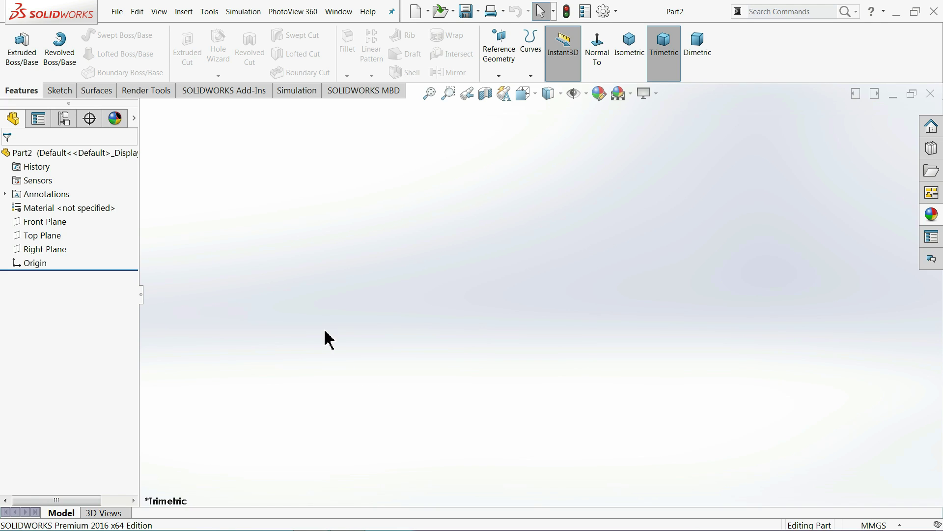
left_click(631, 94)
left_click(639, 27)
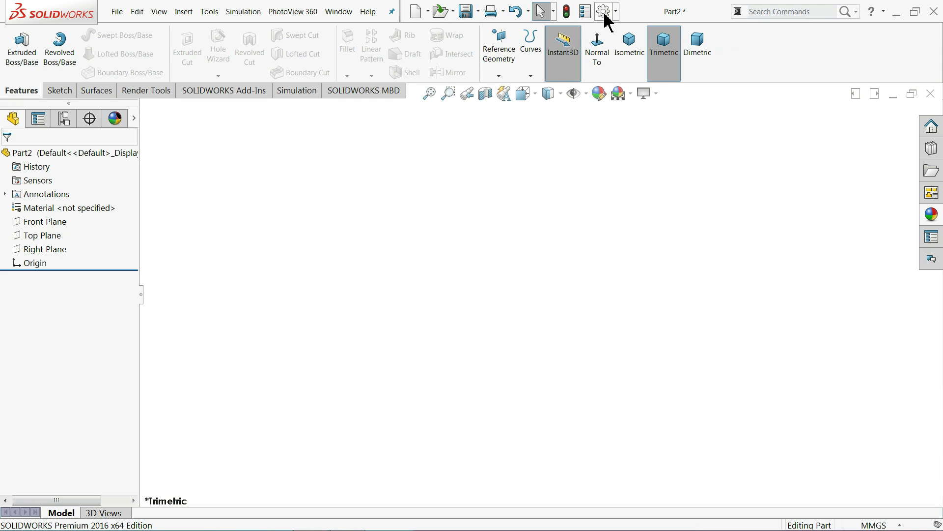
- Raise both shaded and wireframe image quality to high in Document Properties
left_click(604, 13)
left_click(409, 95)
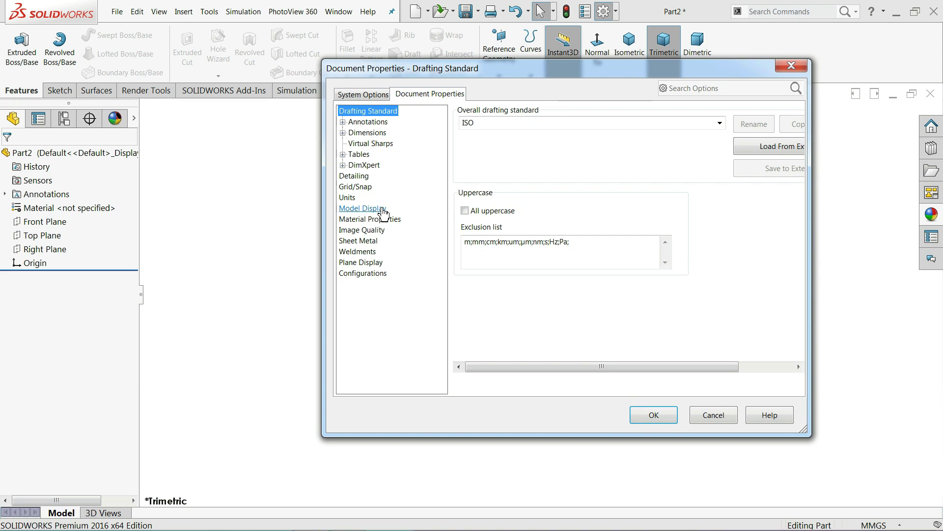
left_click(366, 230)
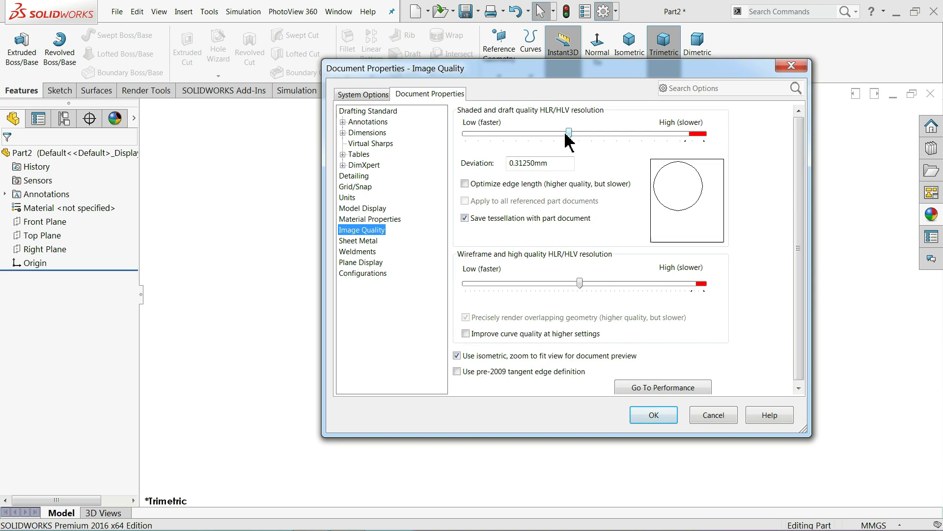
left_click_drag(568, 133, 679, 153)
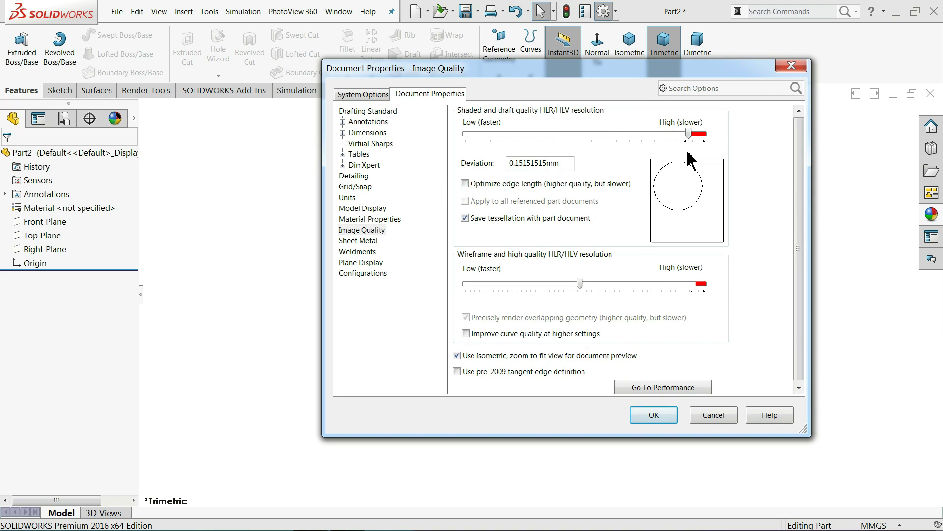
left_click_drag(688, 300, 700, 300)
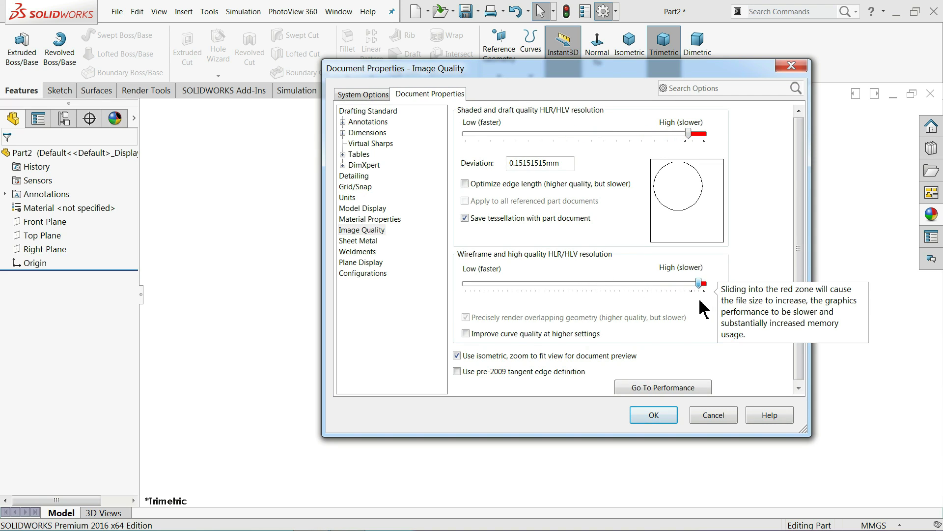
left_click(657, 422)
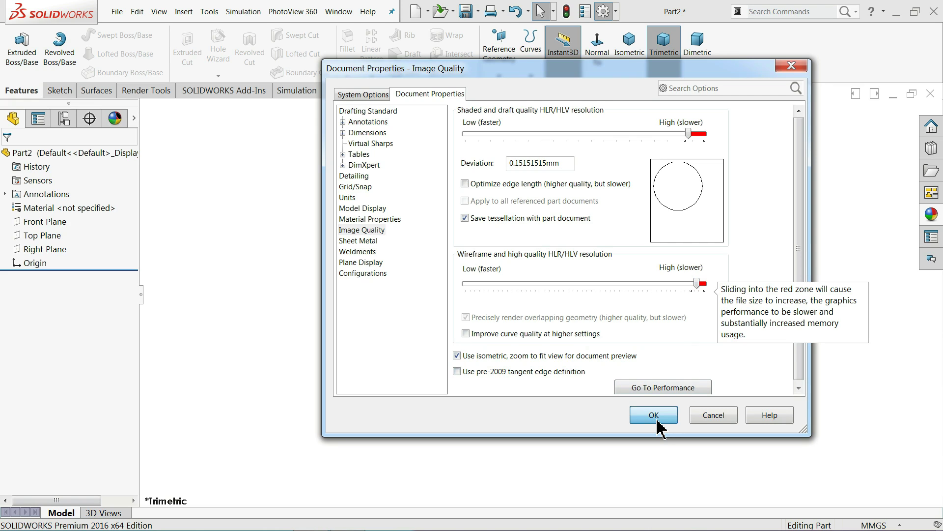
- Sketch on the Front Plane with a vertical centerline up and a horizontal centerline right from the origin
left_click(32, 226)
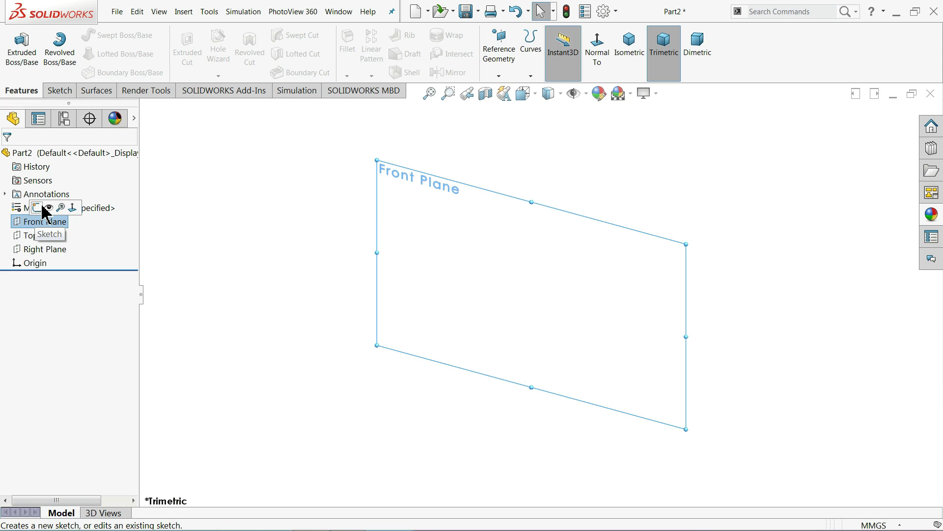
left_click(37, 206)
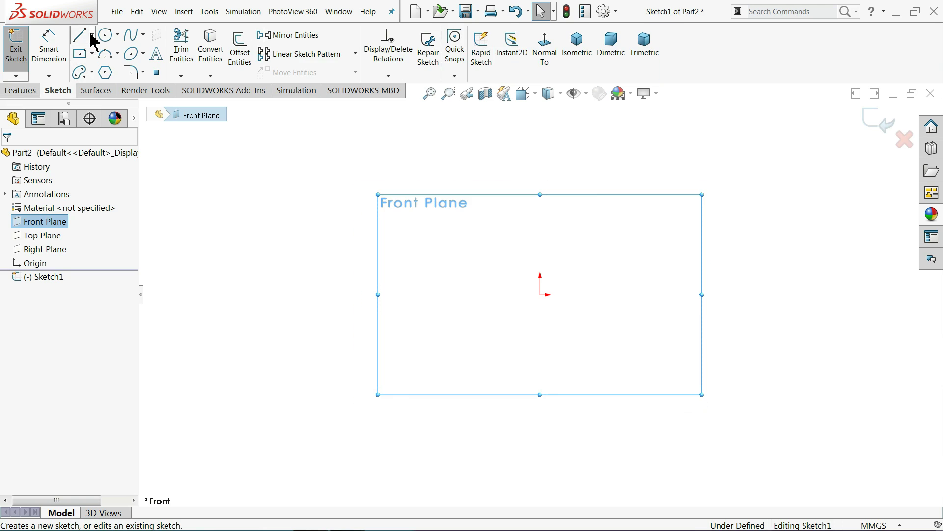
left_click(93, 34)
left_click(106, 65)
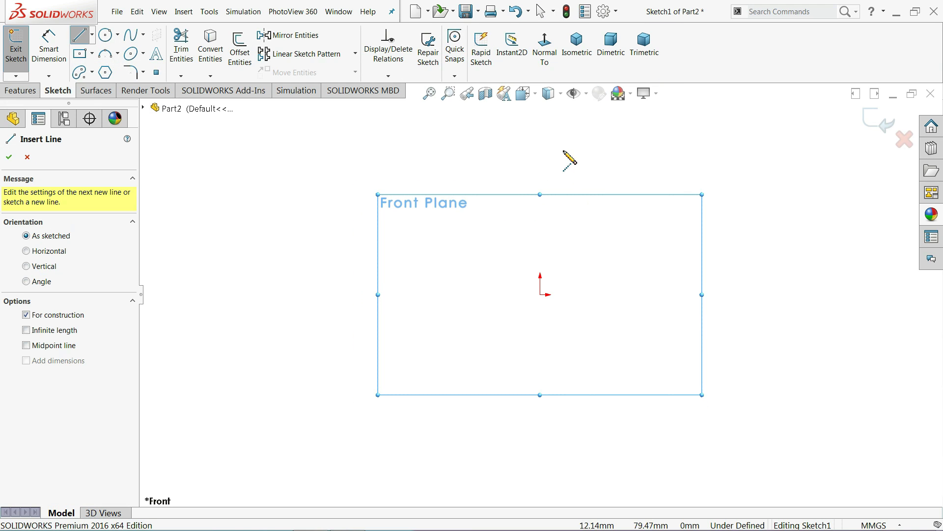
left_click(540, 147)
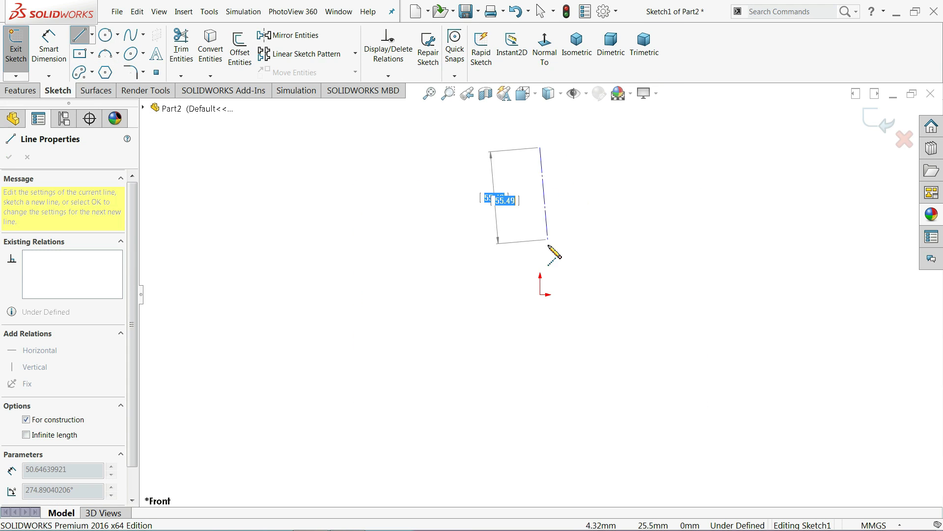
left_click(540, 294)
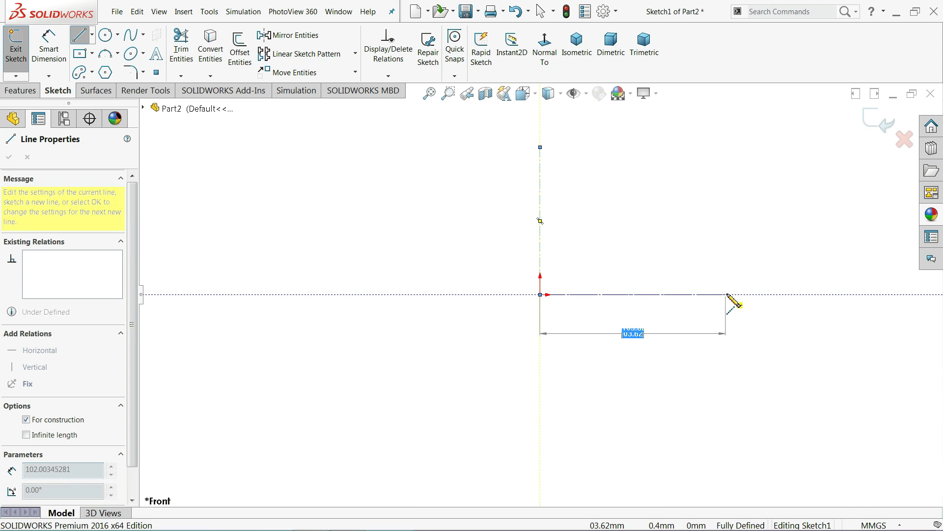
left_click(743, 294)
right_click(763, 261)
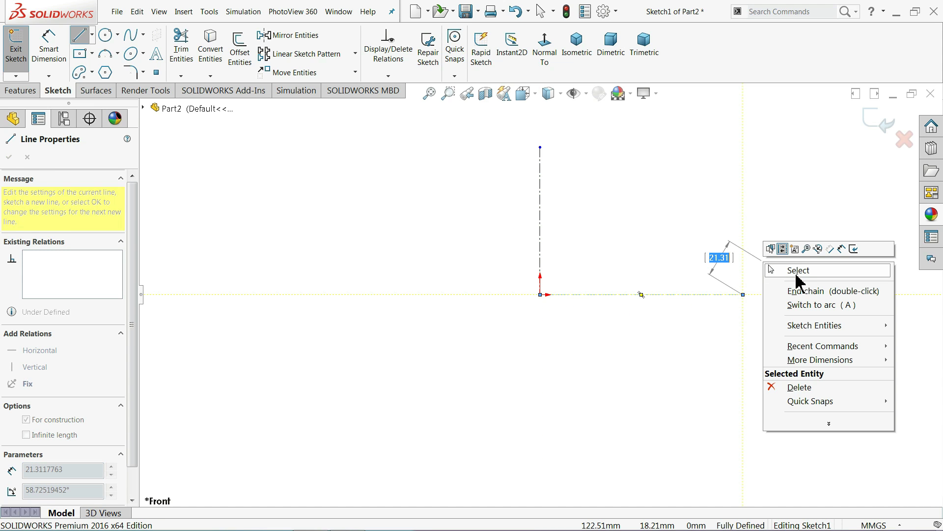
left_click(771, 269)
scroll(688, 142, "down", 2)
scroll(685, 196, "down", 2)
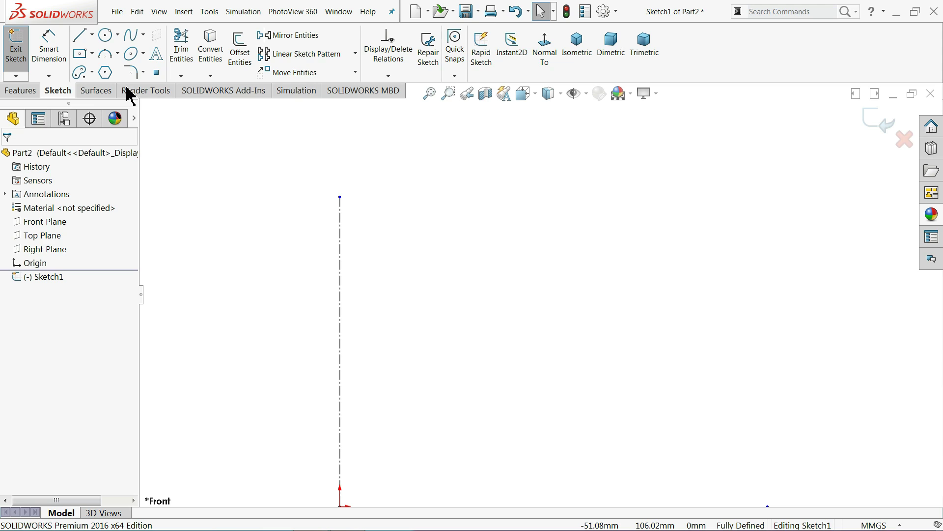
- Draw the profile's first lines: a short vertical, diagonals, a step and the long bottom line
left_click(80, 36)
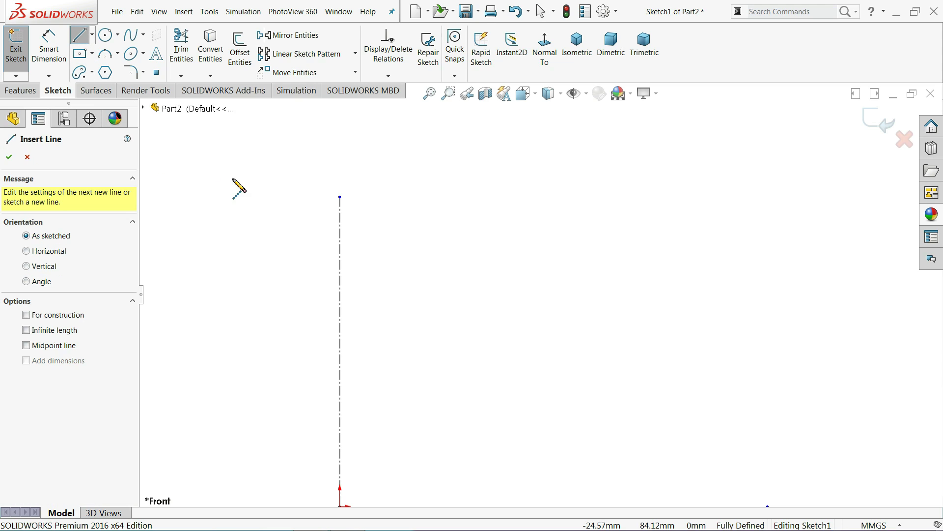
left_click(340, 204)
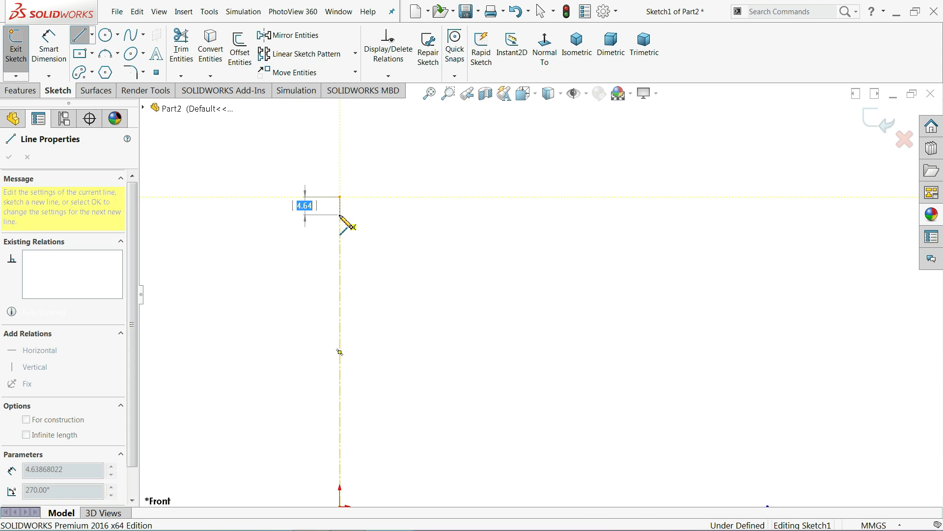
left_click(339, 214)
left_click(396, 261)
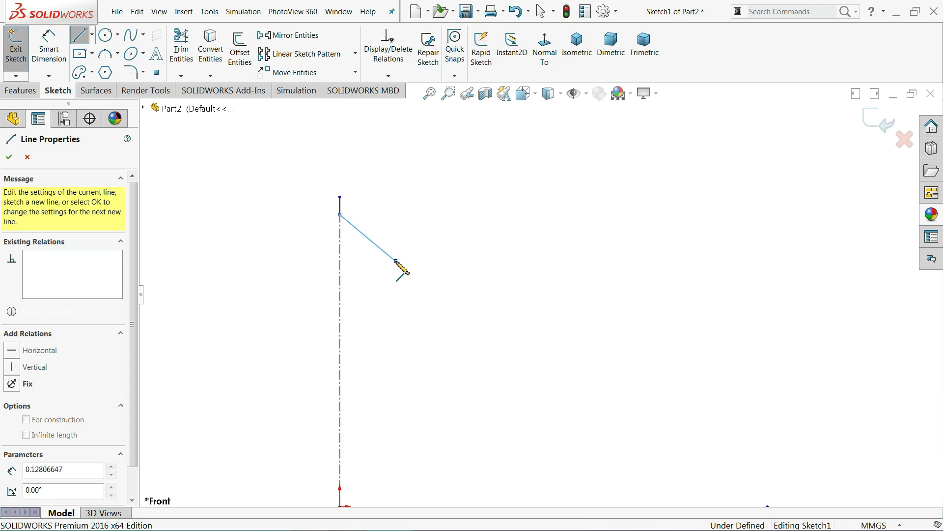
left_click(487, 260)
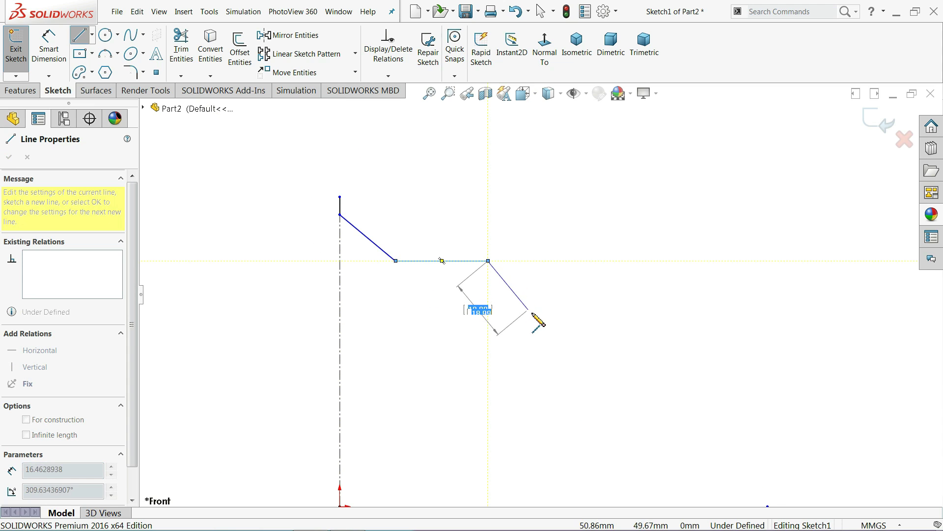
left_click(542, 315)
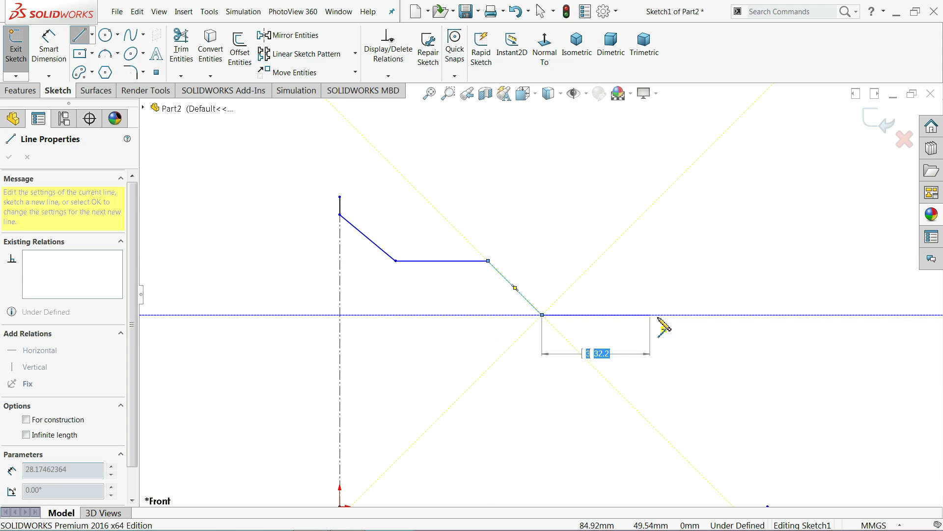
left_click(814, 314)
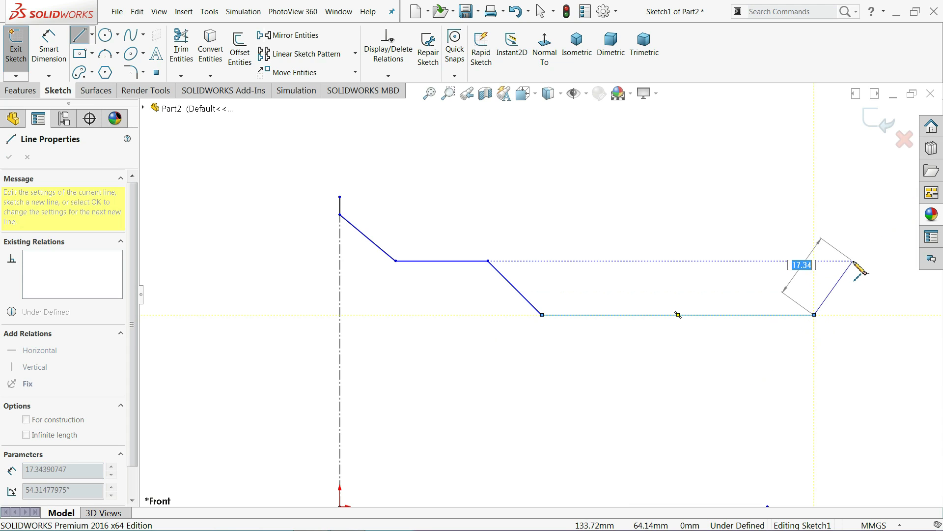
double_click(859, 262)
- Finish the profile with an upper-right horizontal line and a final upward diagonal
left_click(859, 261)
key("z")
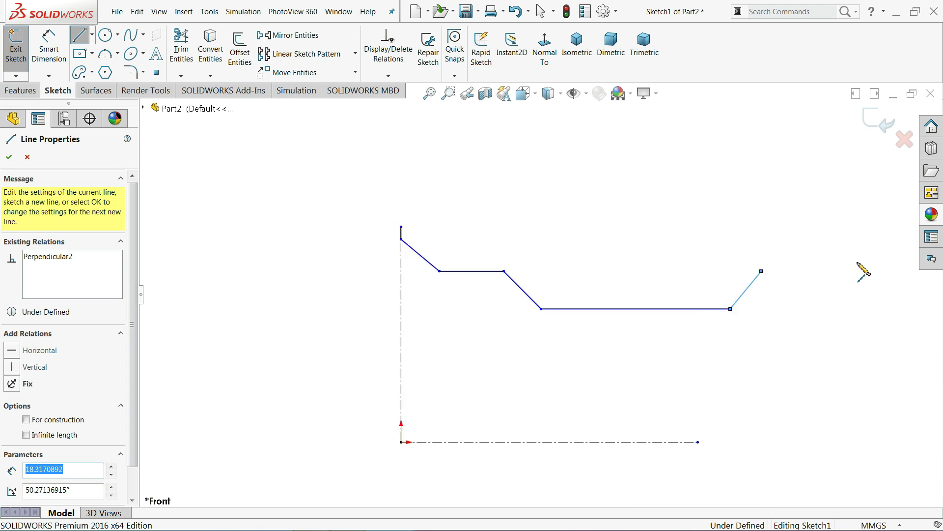
left_click(809, 276)
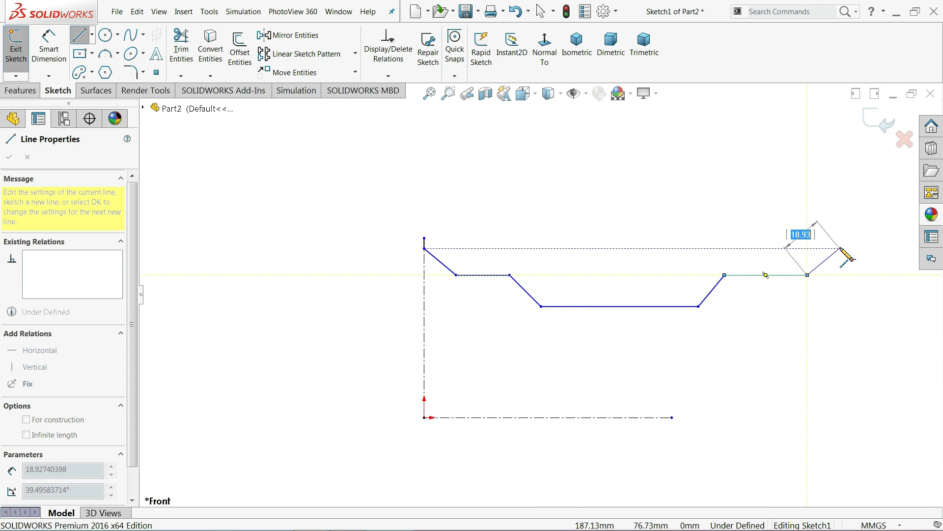
left_click(840, 249)
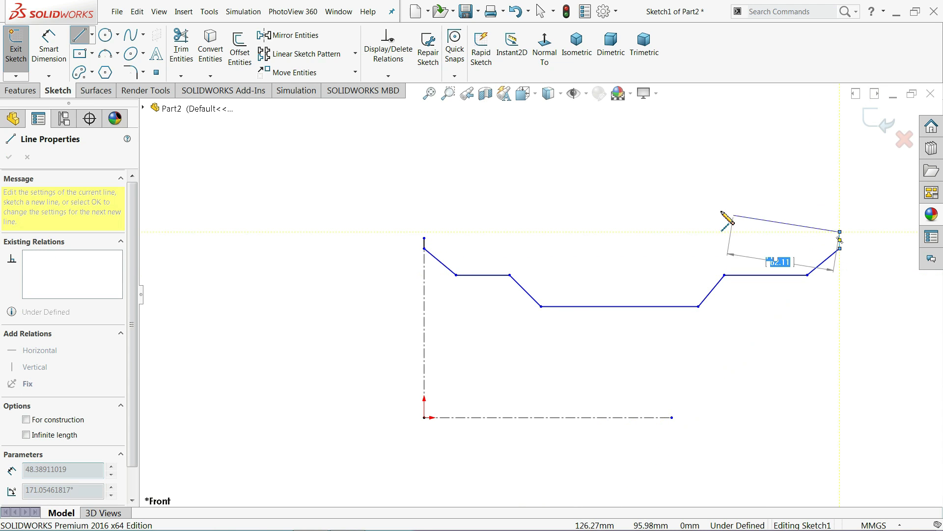
right_click(695, 209)
left_click(726, 212)
scroll(835, 256, "down", 3)
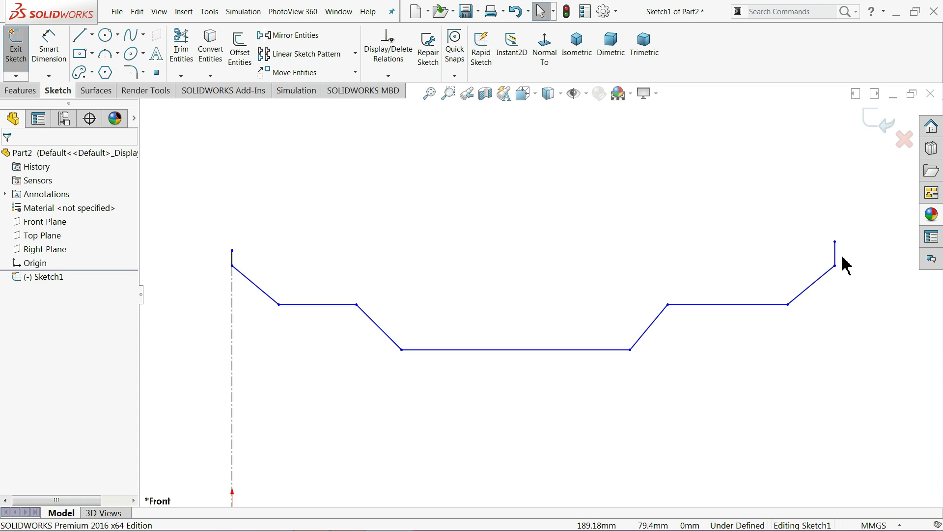
- Make the two right-hand slanted lines parallel and delete the unwanted Equal relation
left_click(836, 258)
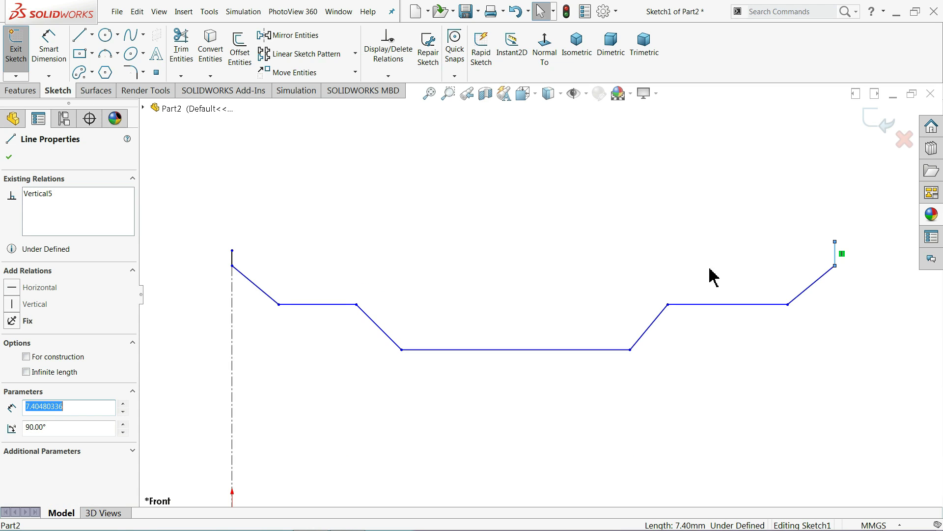
left_click(233, 261, "ctrl")
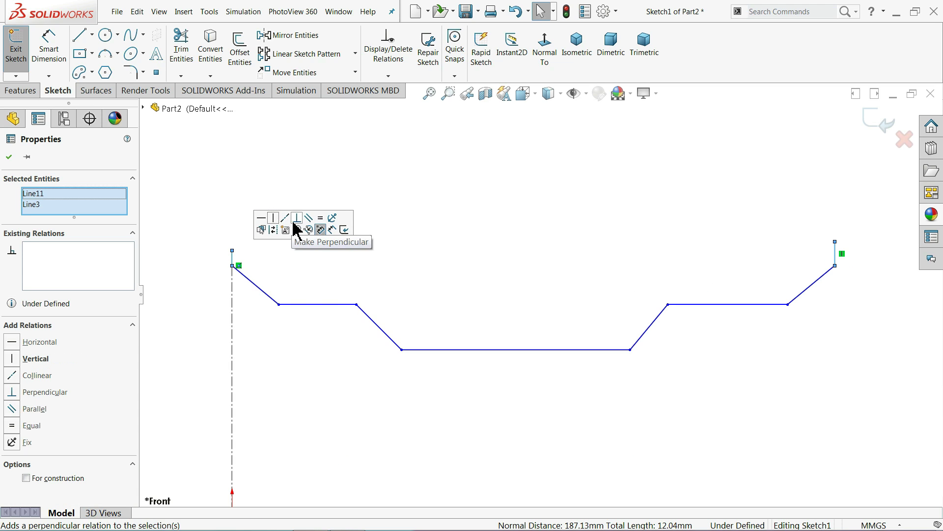
left_click(817, 290)
left_click(649, 328, "ctrl")
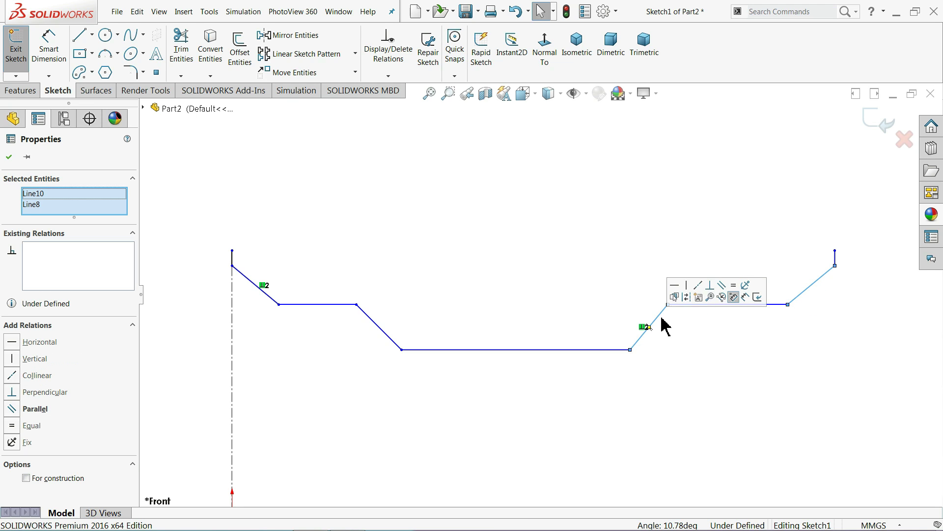
left_click(729, 293)
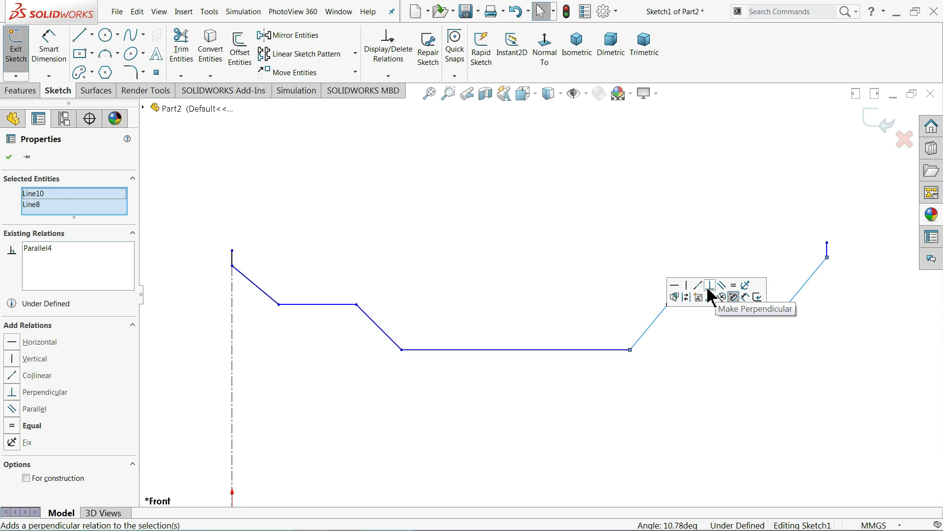
key("Escape")
left_click(657, 328)
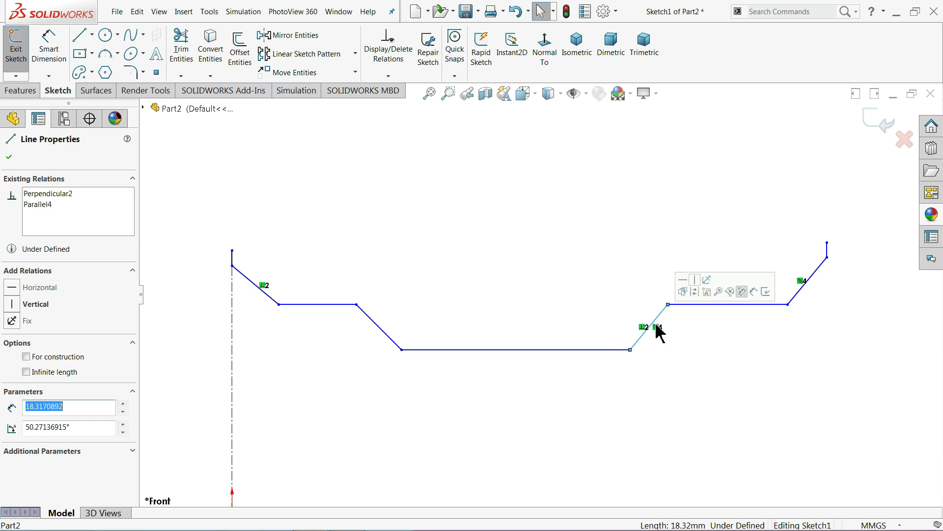
key("Escape")
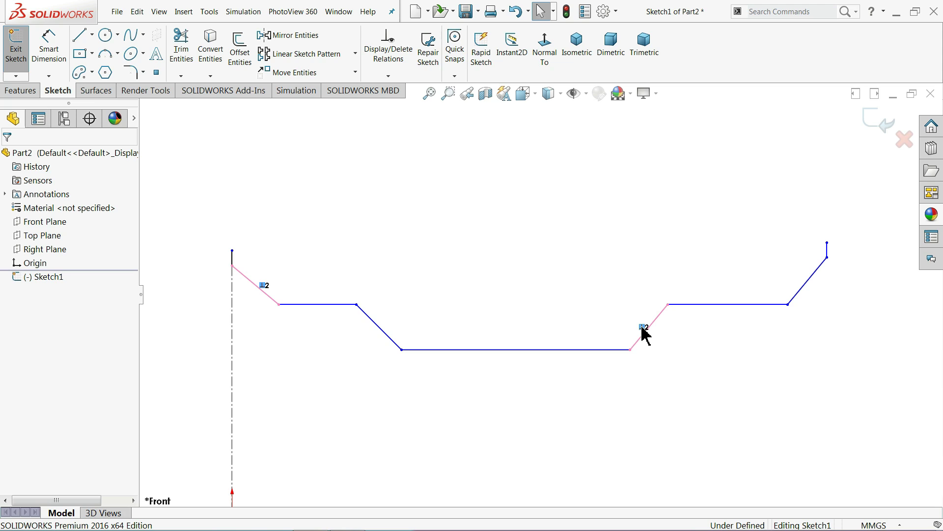
key("Delete")
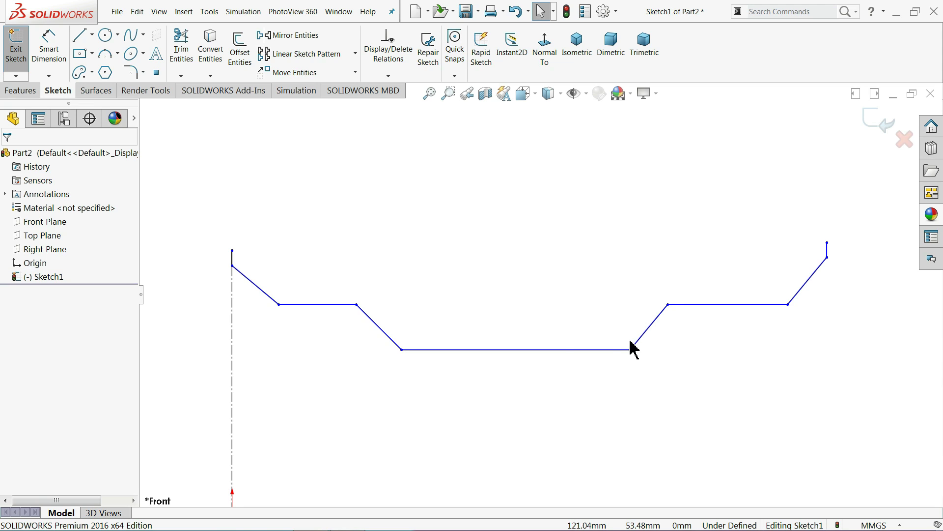
- Make the two left-hand slanted lines parallel
left_click(257, 286)
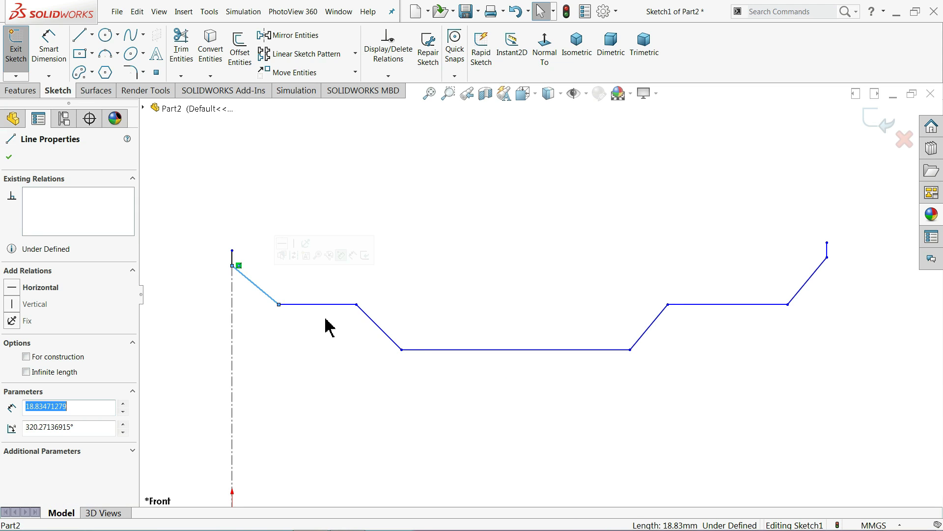
left_click(390, 337, "ctrl")
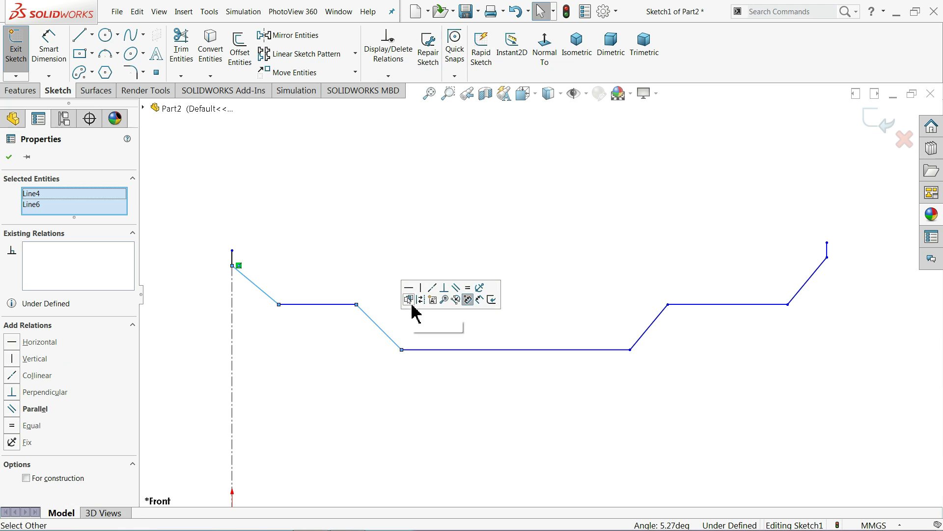
left_click(456, 294)
left_click(381, 255)
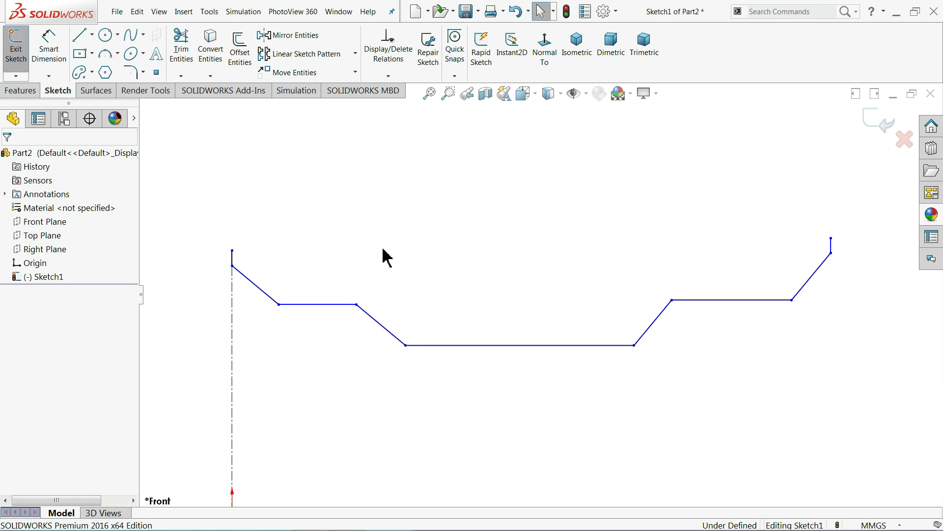
- Dimension the end lines 250 apart and the left end line 4 long
left_click(48, 47)
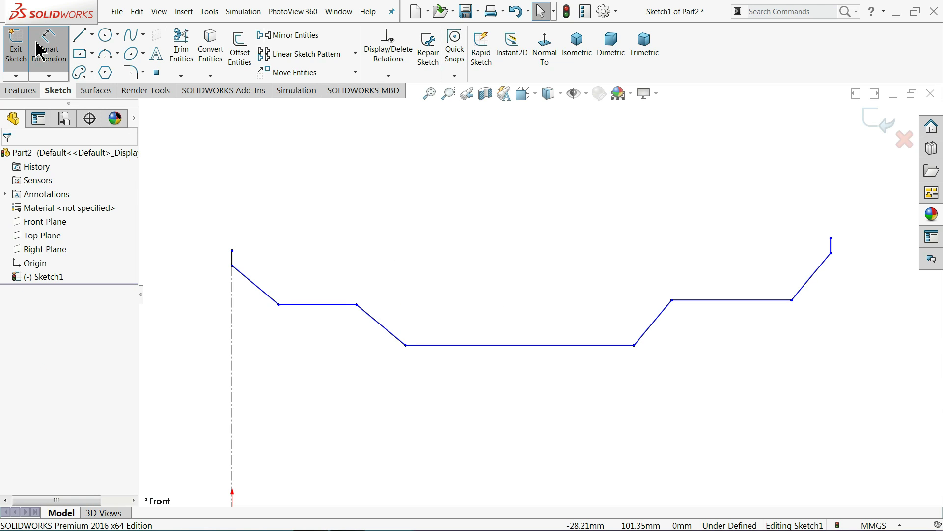
left_click(232, 257)
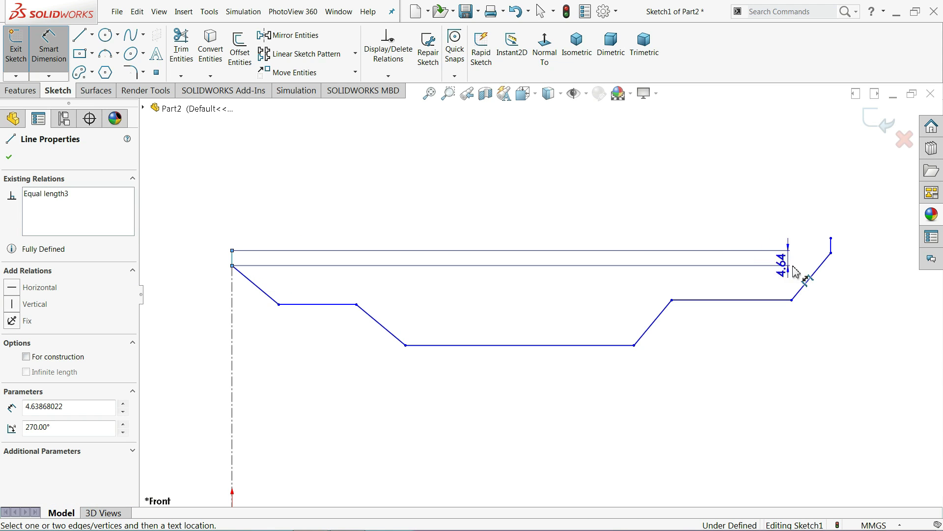
left_click(832, 249)
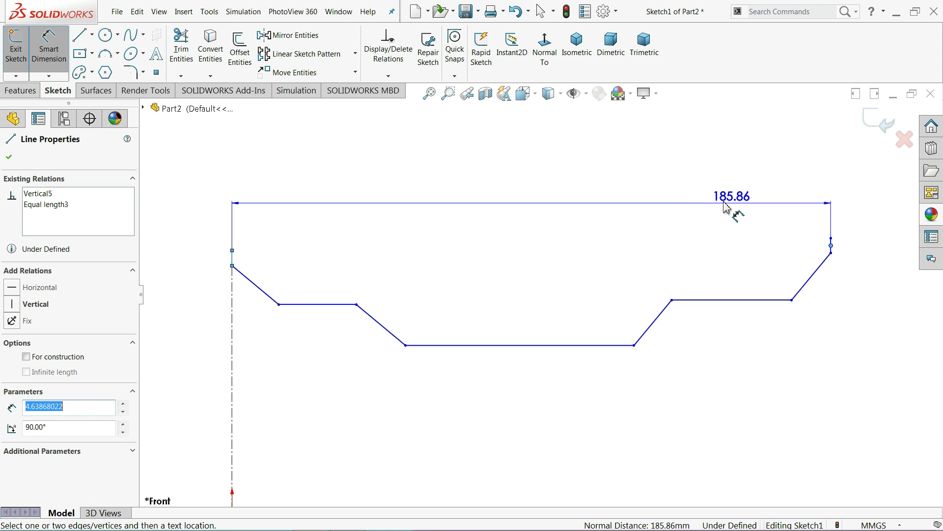
left_click(565, 147)
type("2")
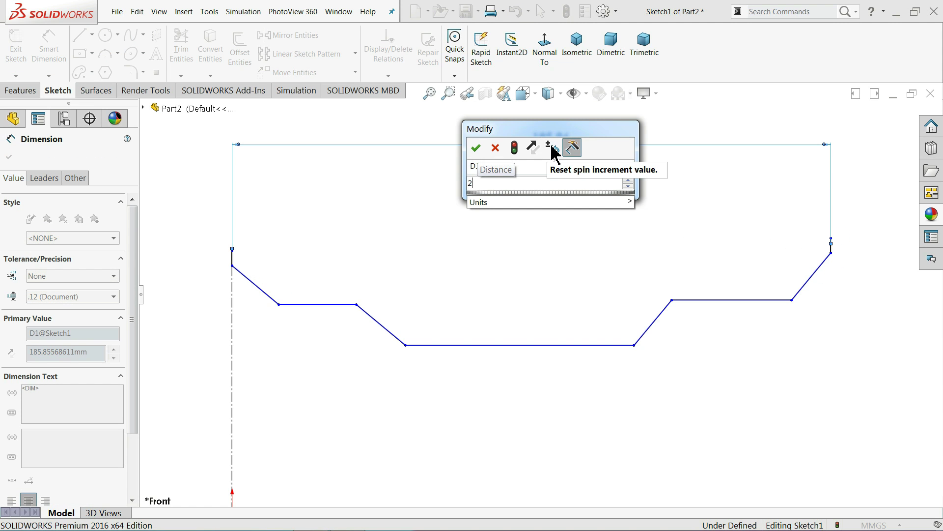
type("50")
key("Return")
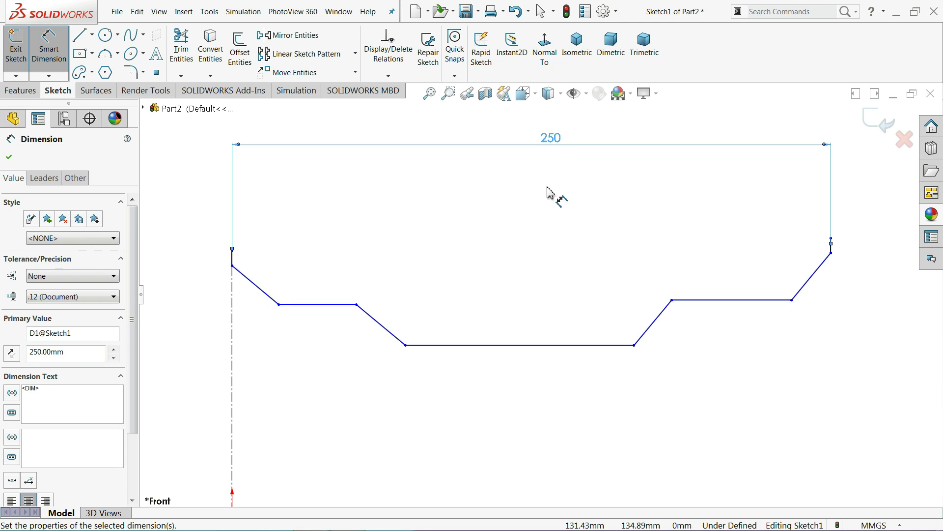
left_click(233, 258)
left_click(201, 258)
type("4")
key("Return")
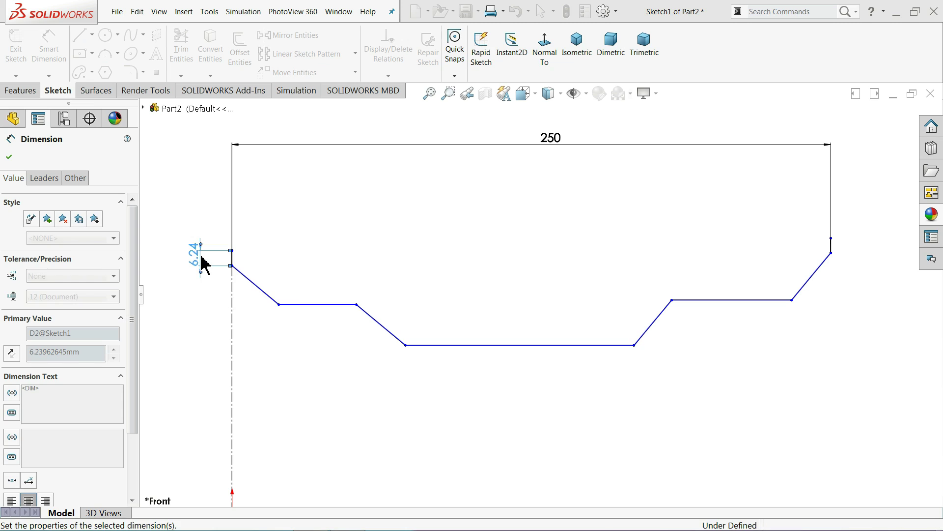
right_click(192, 188)
left_click(215, 222)
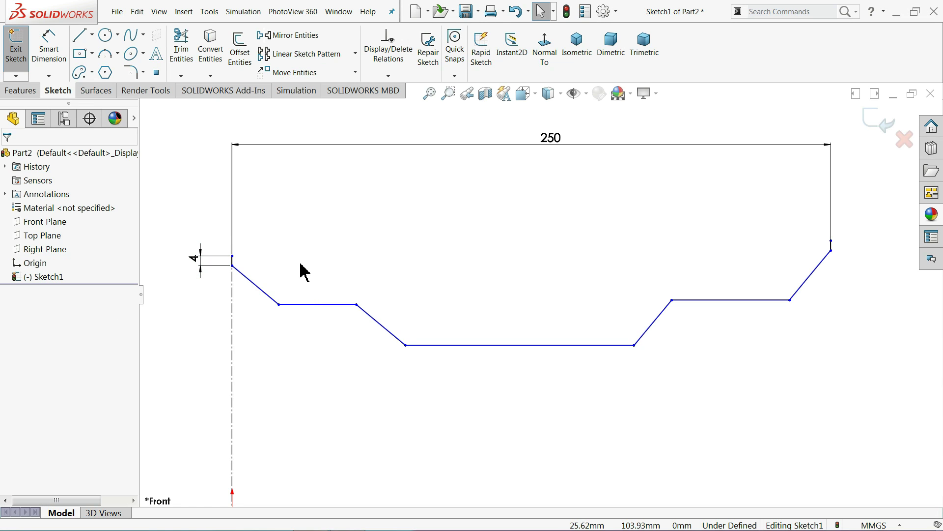
- Make the profile's left and right end points horizontal to each other
left_click(233, 258)
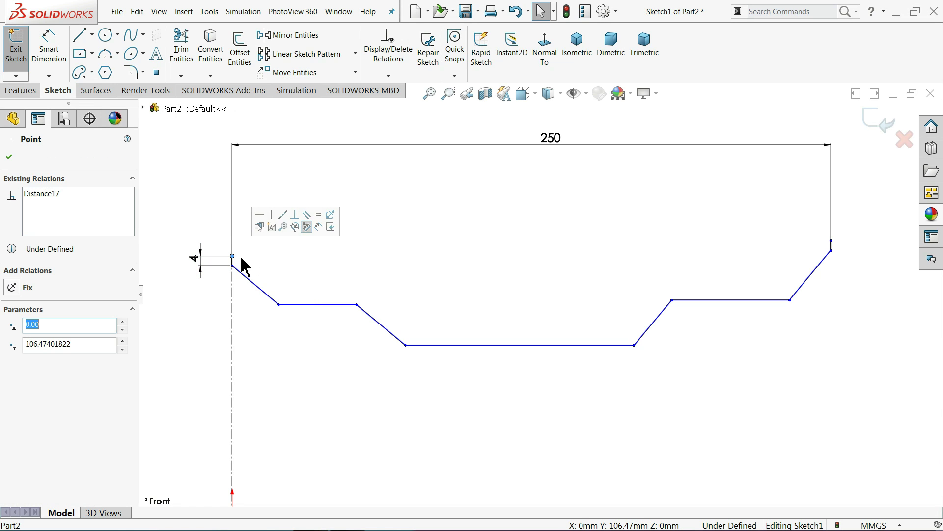
left_click(831, 241, "ctrl")
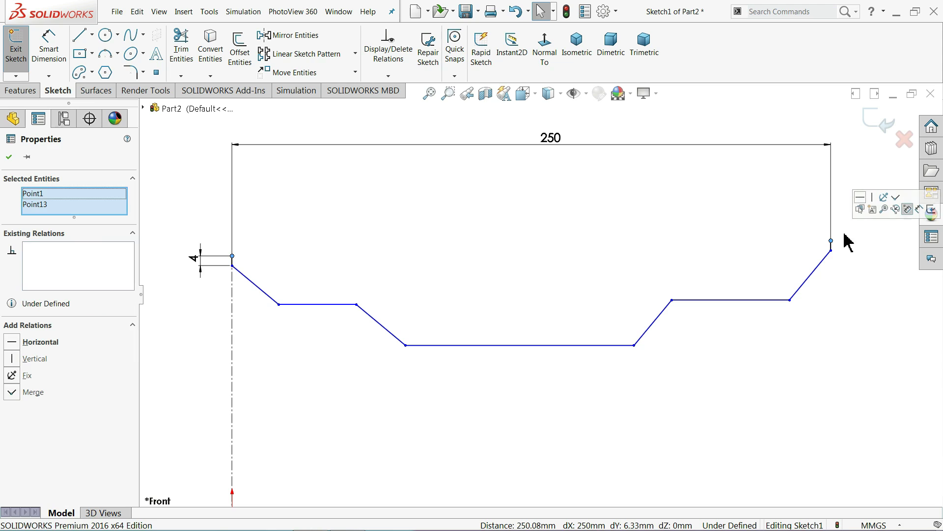
left_click(861, 198)
left_click(646, 204)
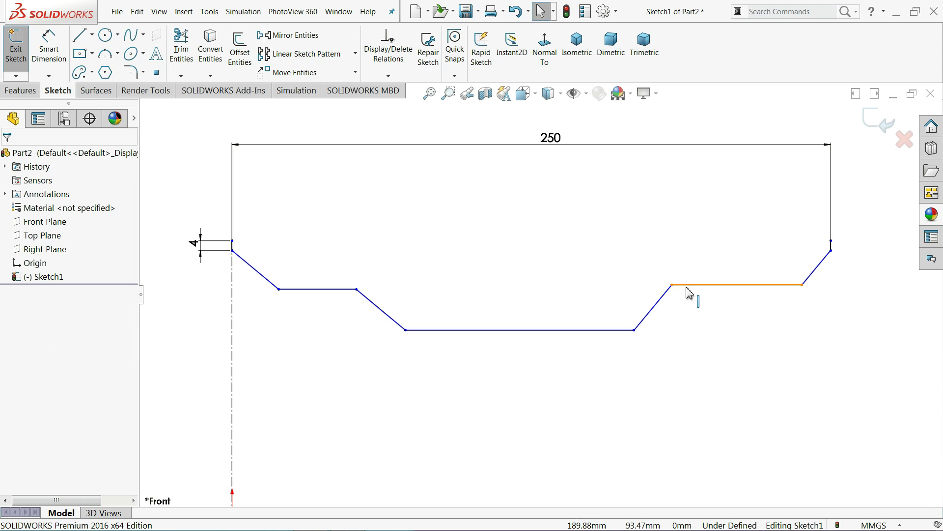
- Make the left and right upper flat lines collinear
left_click(700, 291)
left_click(344, 290, "ctrl")
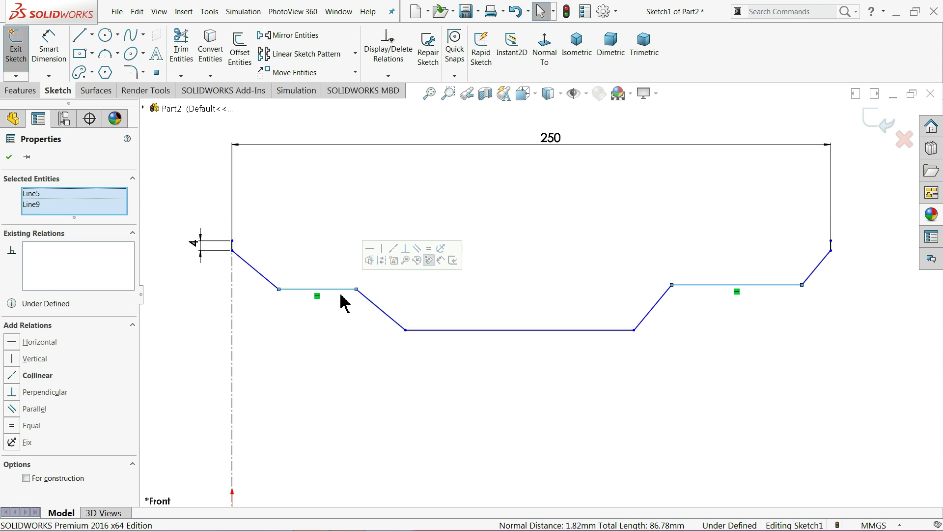
left_click(394, 248)
left_click(405, 213)
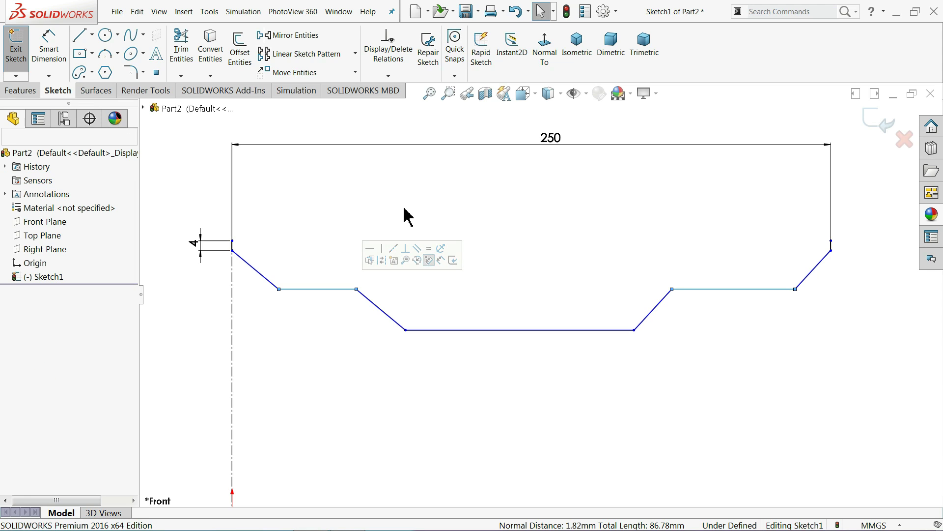
- Dimension the left slope's drop to 12, the upper flat to 20 and the bottom flat to 80
left_click(49, 49)
scroll(248, 259, "down", 1)
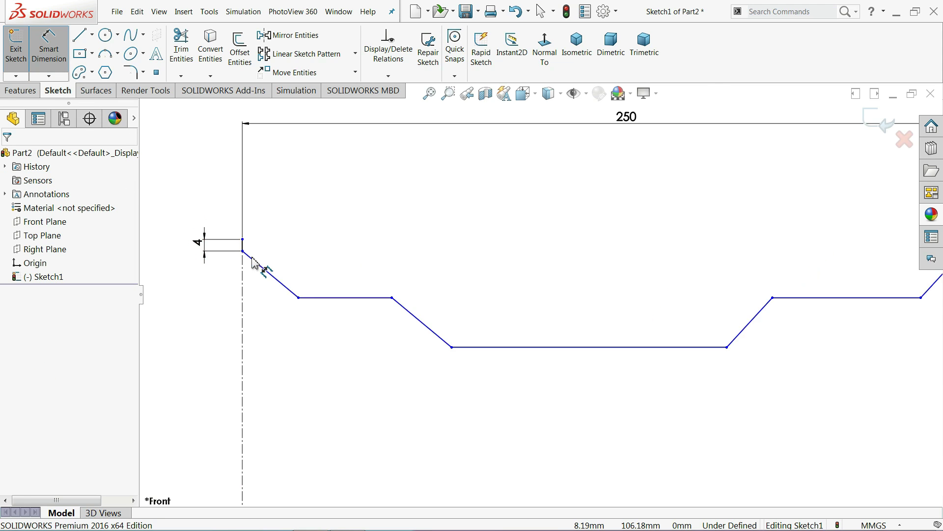
scroll(248, 260, "down", 1)
left_click(326, 299)
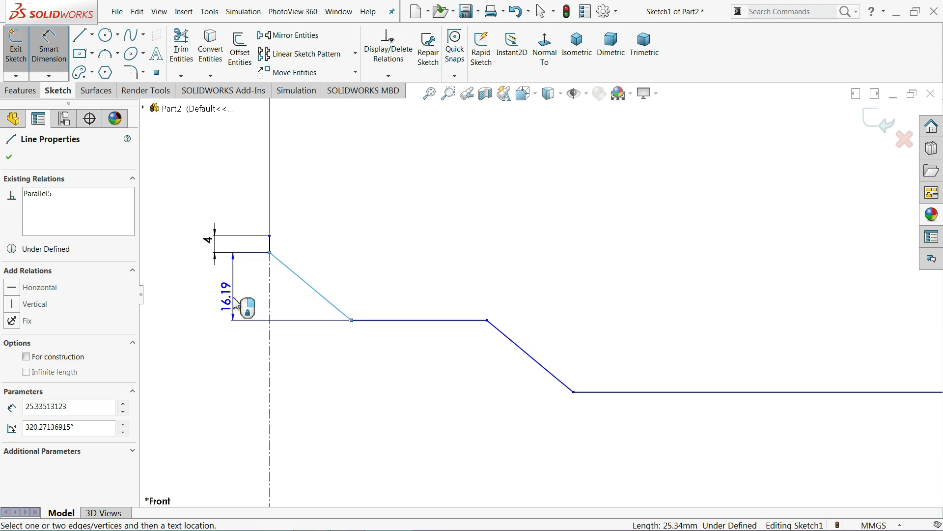
left_click(234, 302)
type("12")
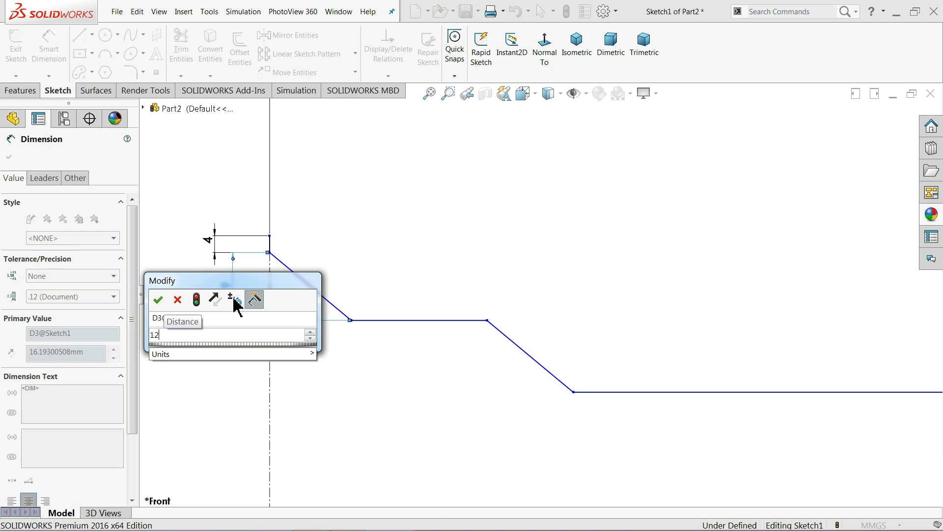
key("Return")
left_click(420, 303)
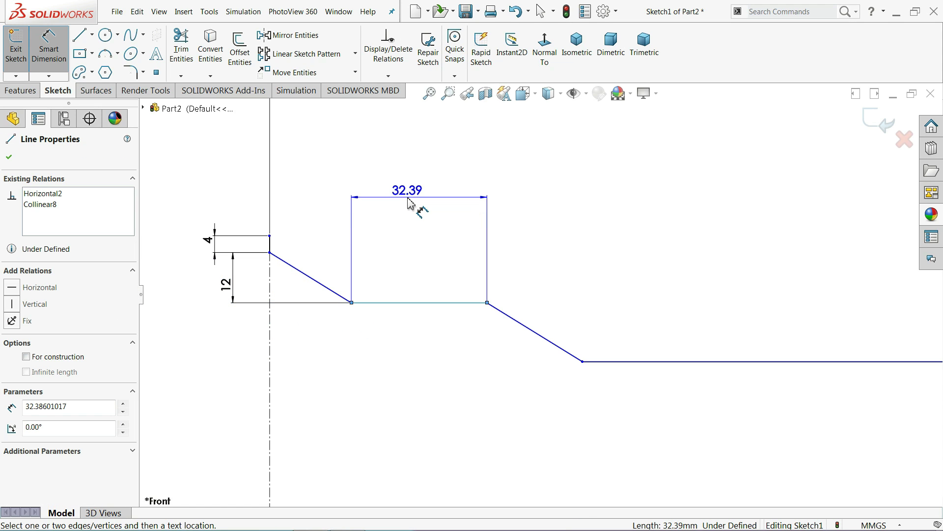
left_click(410, 201)
type("20")
key("Return")
scroll(505, 337, "up", 2)
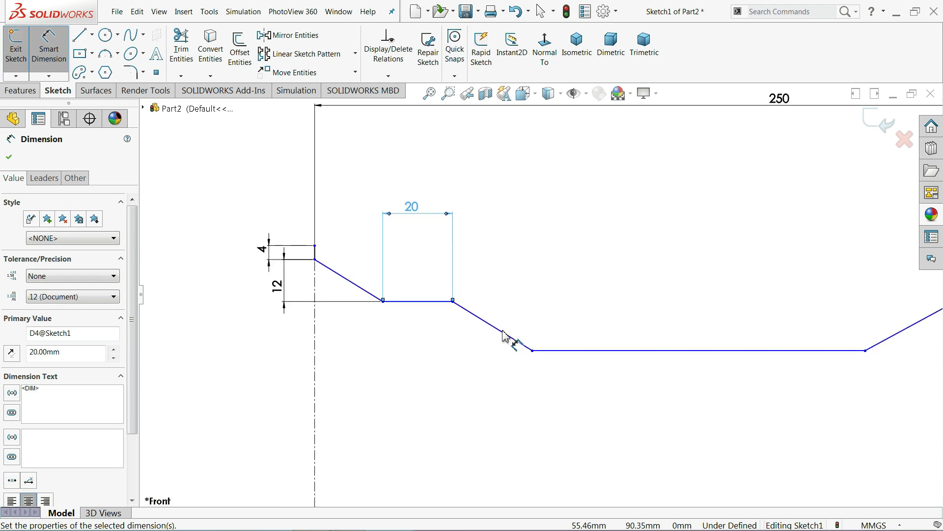
scroll(612, 344, "up", 2)
left_click(626, 334)
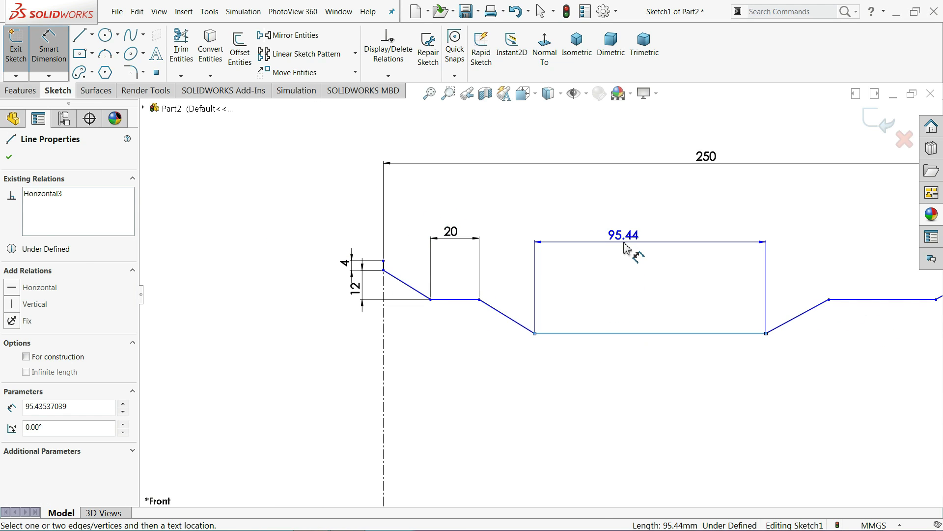
left_click(626, 246)
type("80")
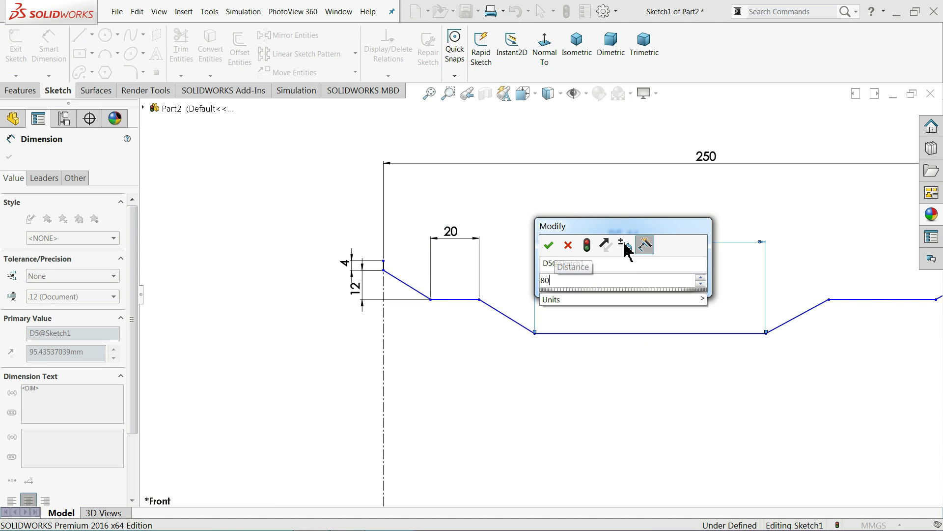
key("Return")
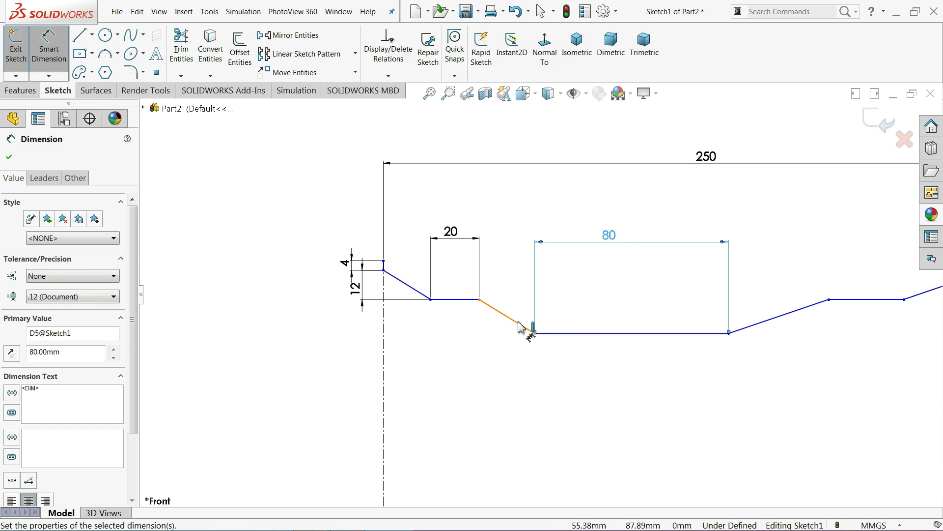
- Set the second slope's depth to 12 and the first slope's angle to the centerline to 60°
left_click(520, 326)
left_click(460, 328)
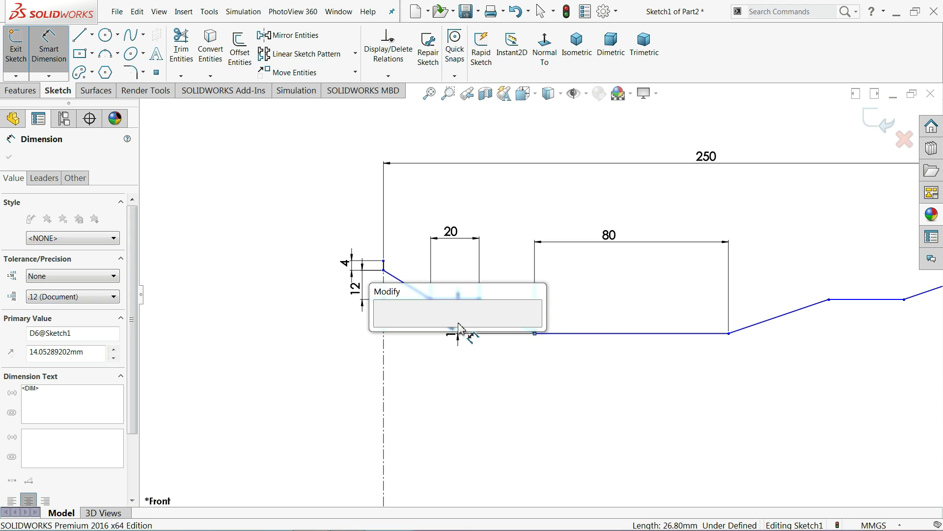
type("12")
key("Return")
scroll(413, 319, "down", 2)
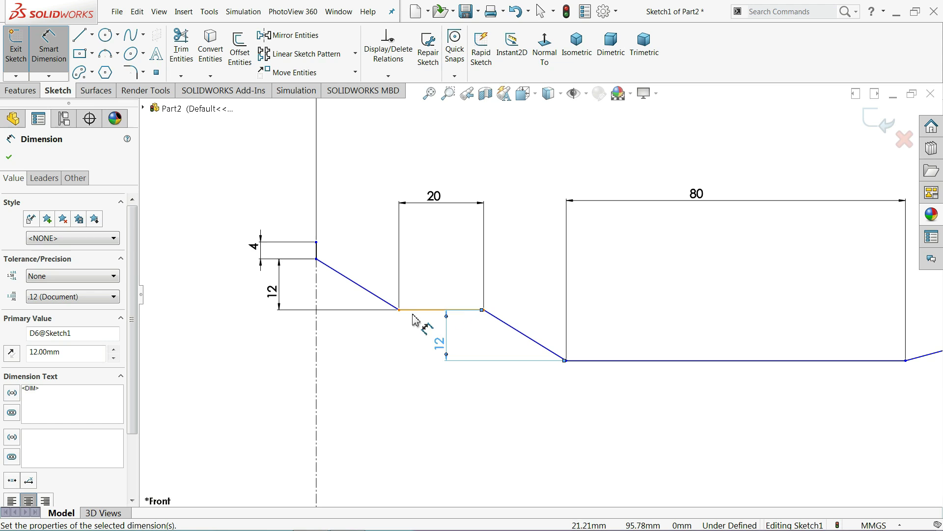
left_click(372, 294)
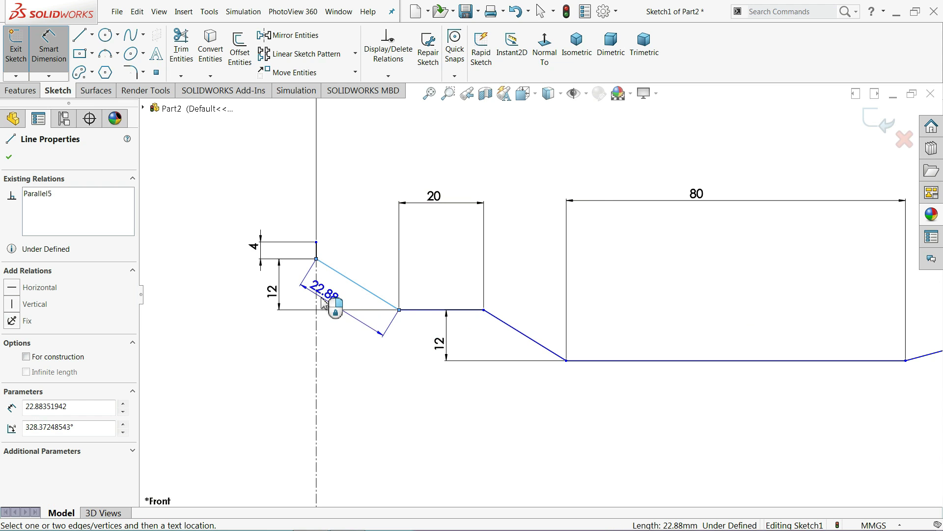
left_click(316, 312)
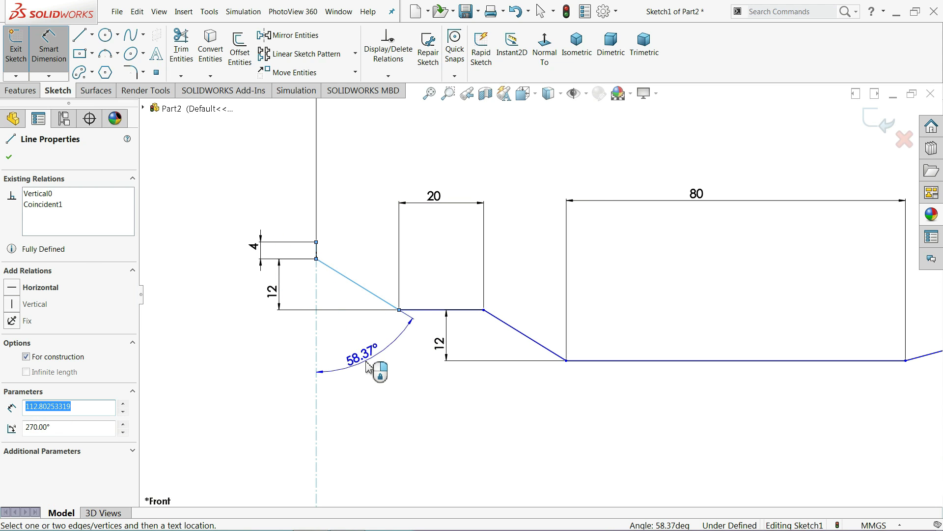
left_click(370, 368)
type("60")
key("Return")
scroll(437, 368, "up", 3)
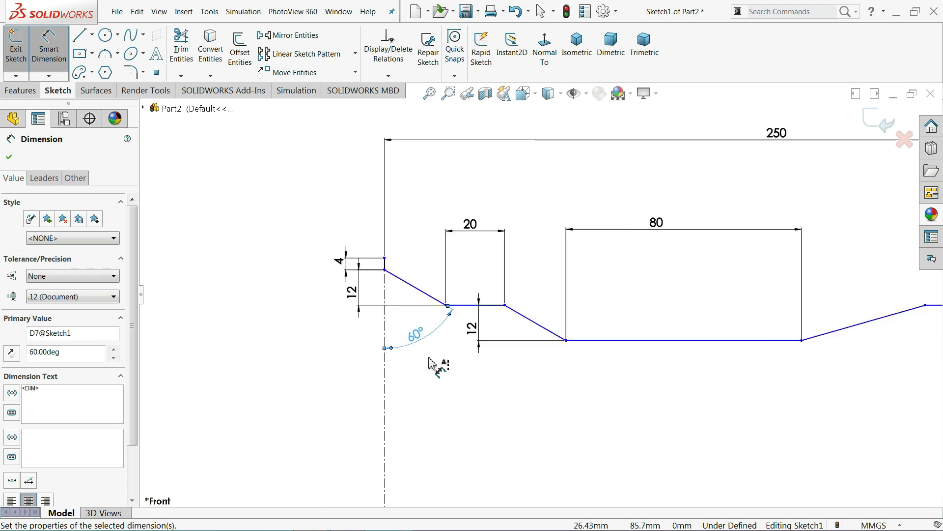
scroll(806, 293, "down", 3)
scroll(752, 290, "down", 4)
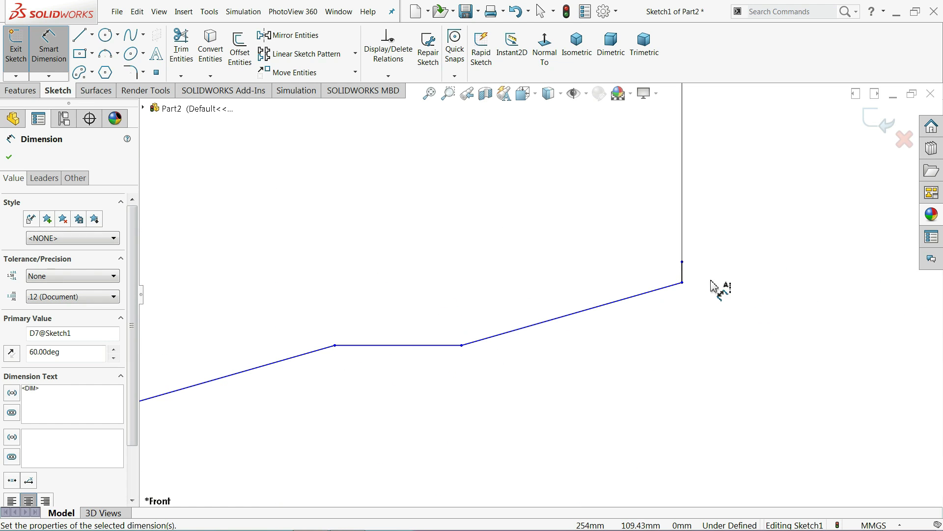
- Dimension the right-end slanted line at 60° to the vertical
left_click(683, 275)
left_click(651, 353)
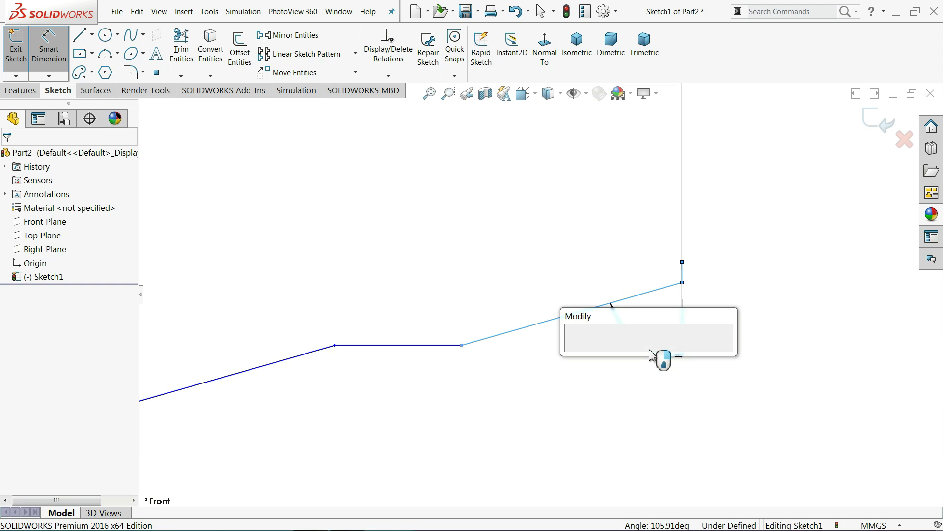
type("60")
key("Return")
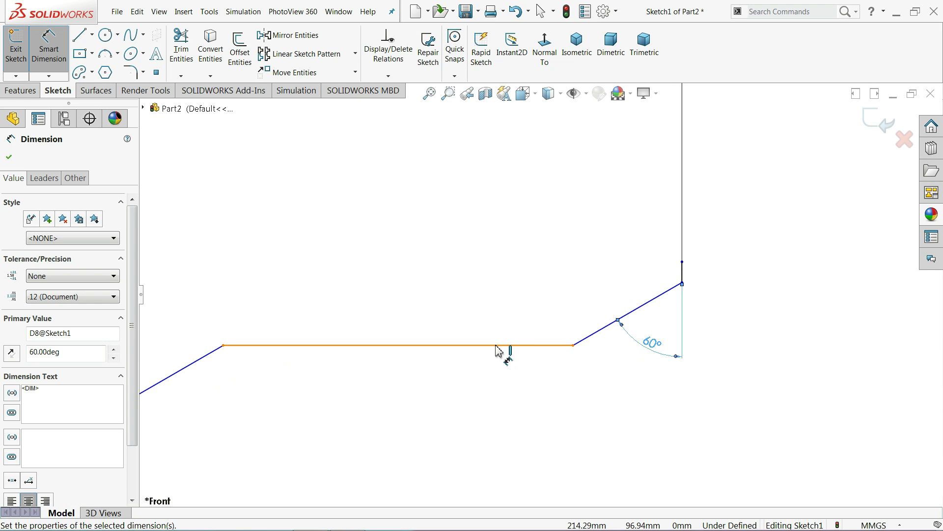
scroll(498, 350, "up", 2)
scroll(470, 351, "down", 1)
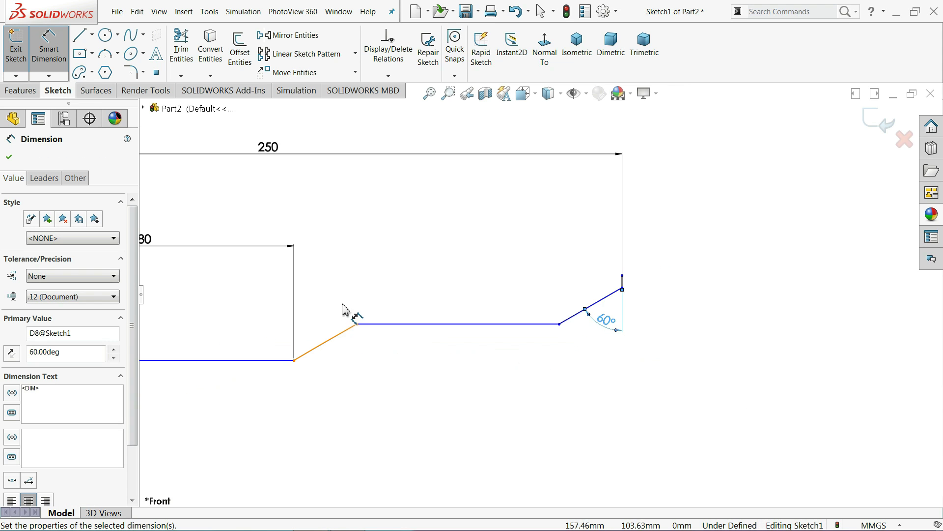
scroll(358, 315, "down", 2)
- Add a driven 30° angle on the middle slope and move the 12 dimension beside its vertex
left_click(424, 339)
left_click(393, 342)
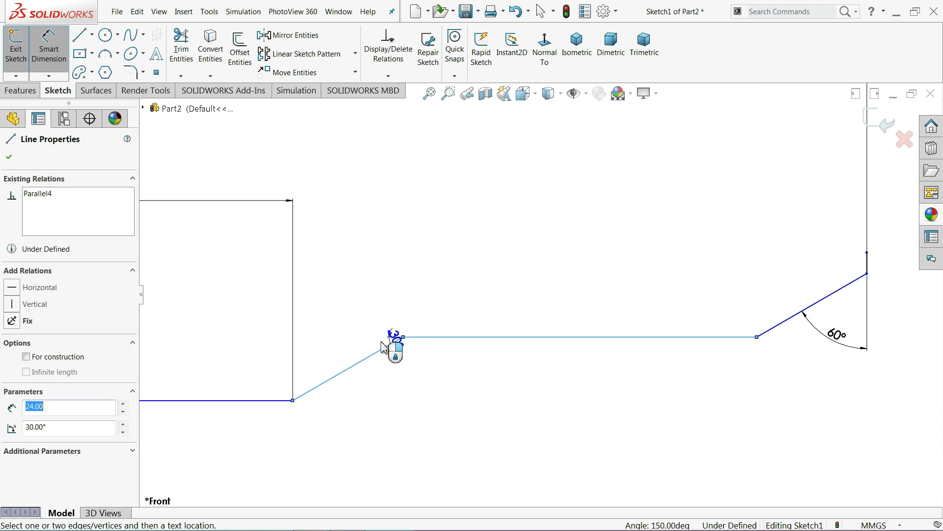
left_click(339, 358)
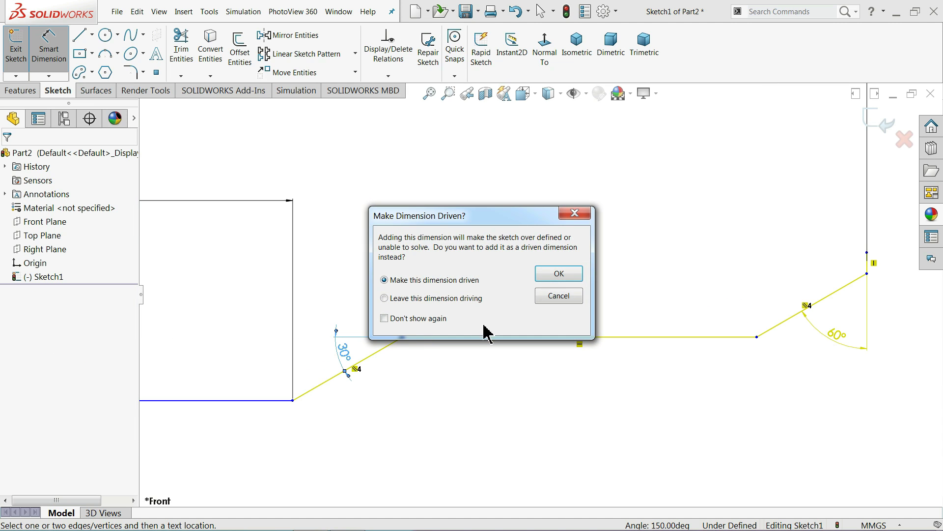
left_click(559, 275)
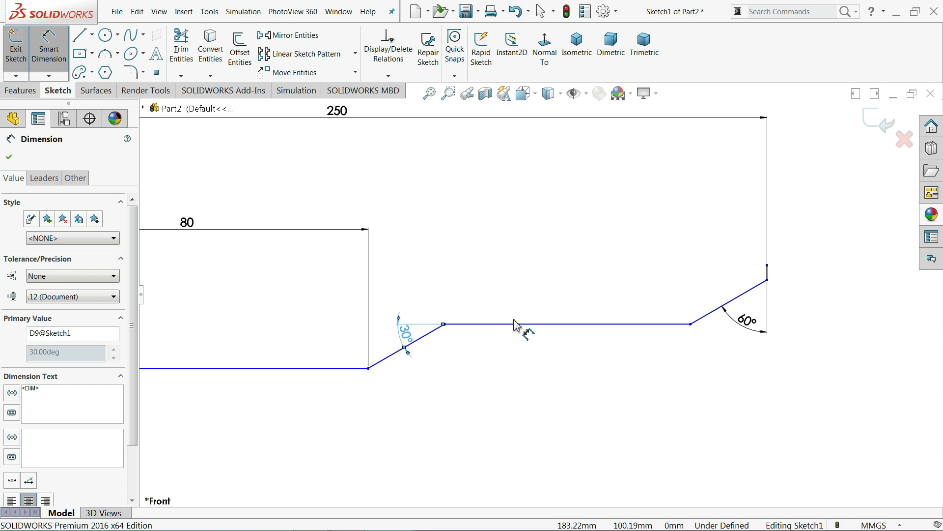
scroll(496, 329, "up", 2)
scroll(479, 329, "up", 2)
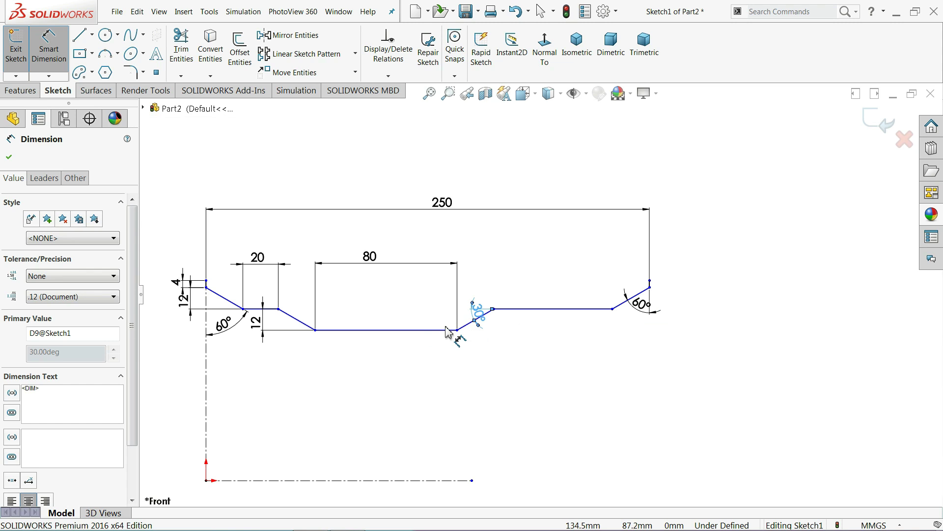
scroll(398, 327, "up", 1)
scroll(344, 327, "down", 1)
scroll(320, 324, "down", 1)
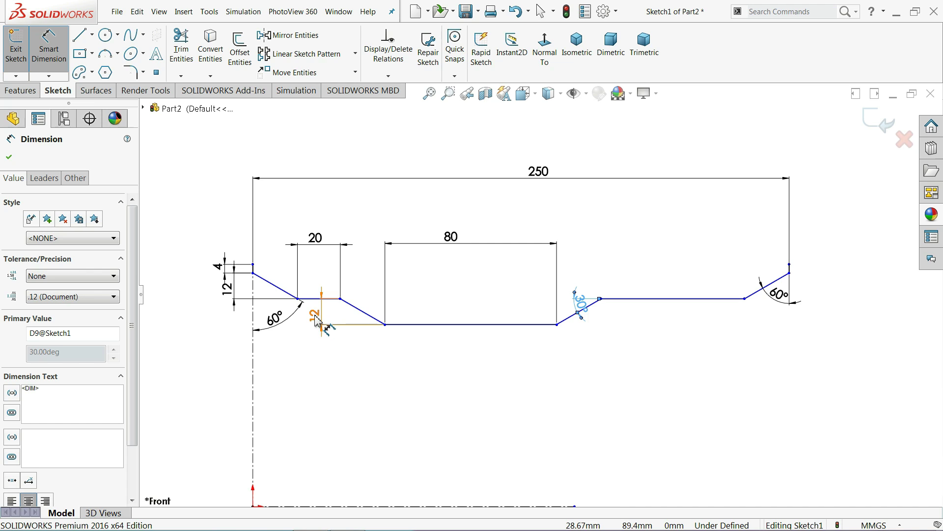
left_click_drag(321, 333, 345, 334)
scroll(422, 369, "up", 3)
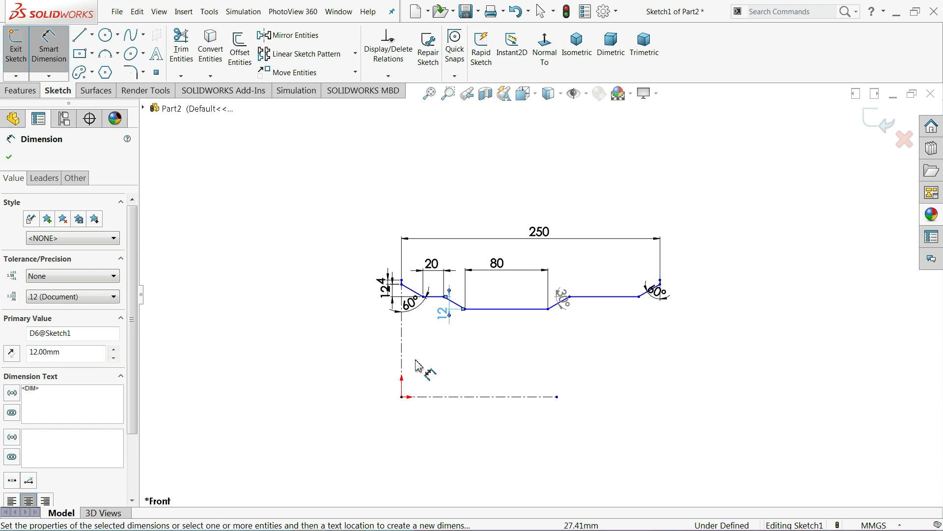
scroll(467, 354, "down", 2)
scroll(466, 353, "down", 2)
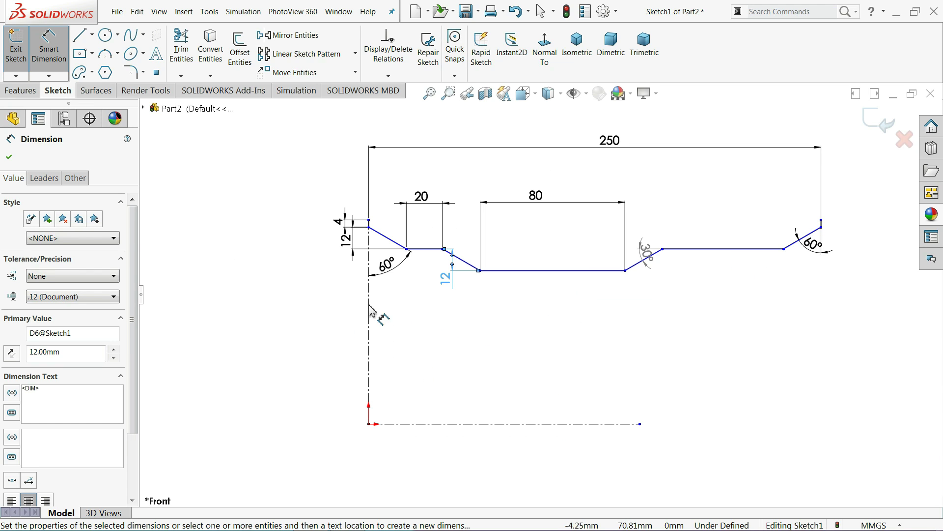
- Dimension the top-left vertex 241.3 mm above the horizontal centerline
left_click(369, 221)
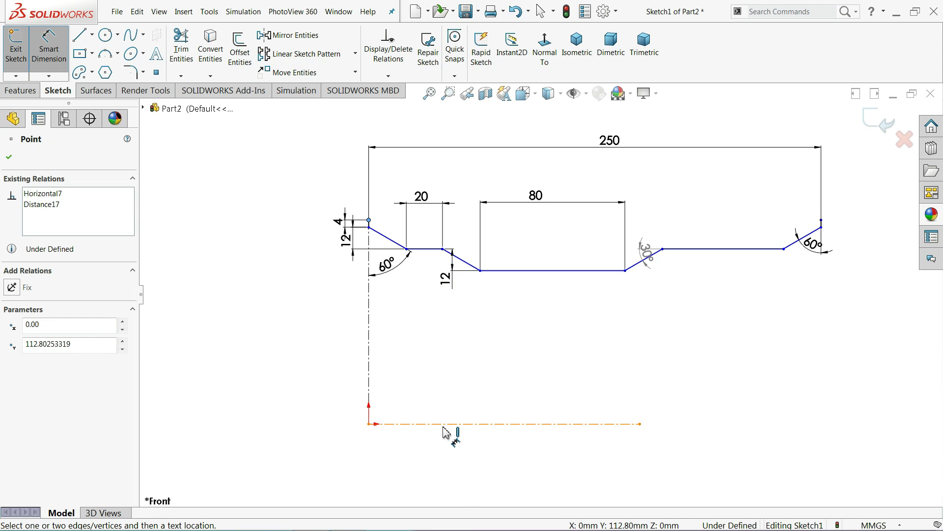
left_click(378, 424)
left_click(248, 342)
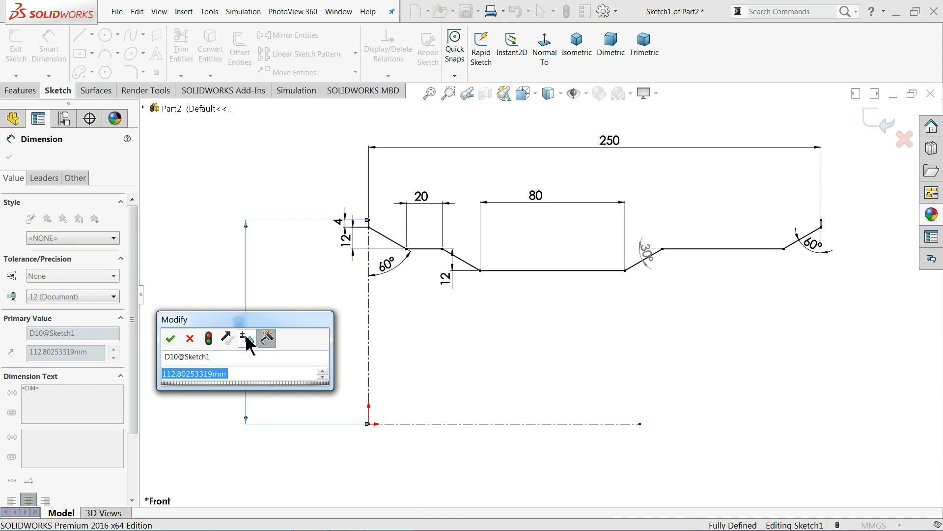
type("2")
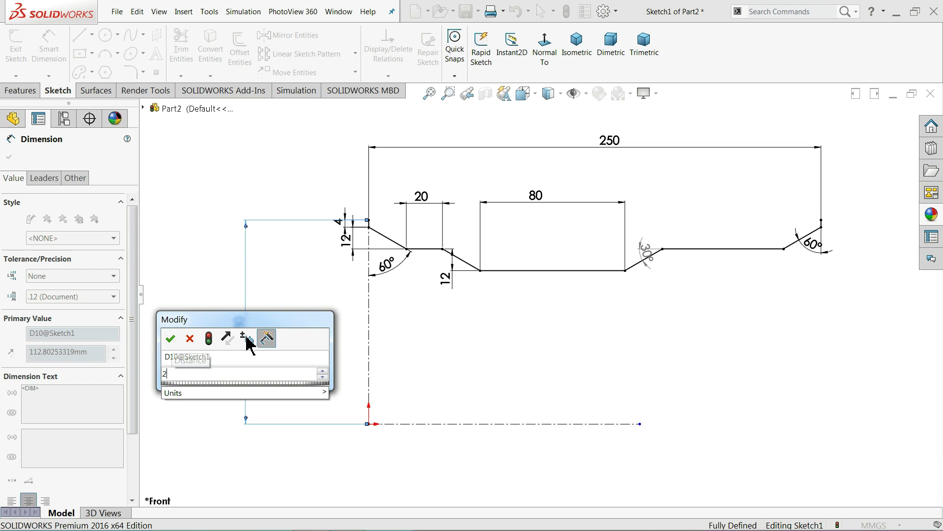
type("41.3")
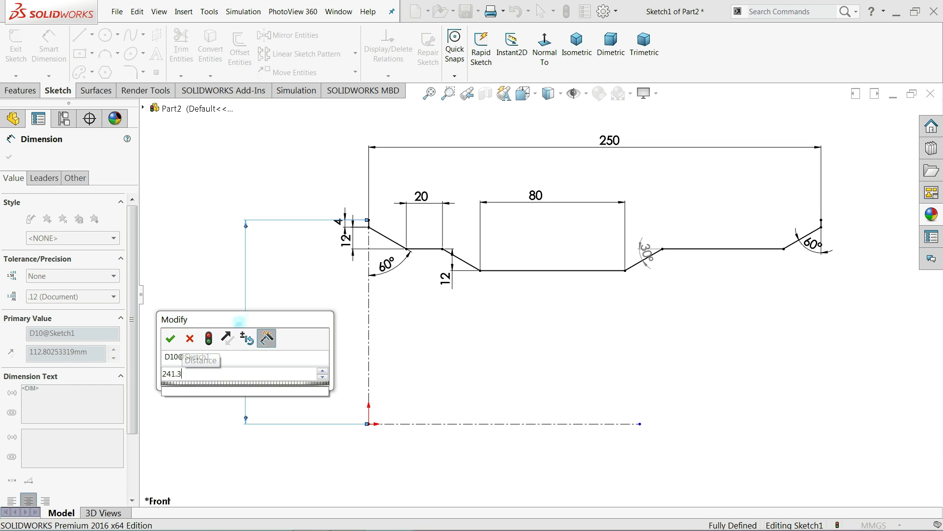
key("Return")
key("f")
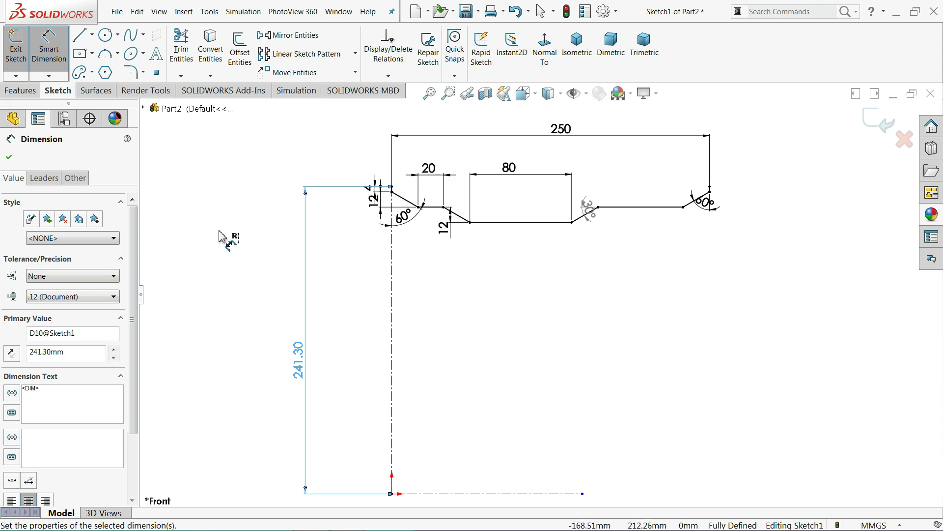
left_click(9, 157)
left_click(25, 91)
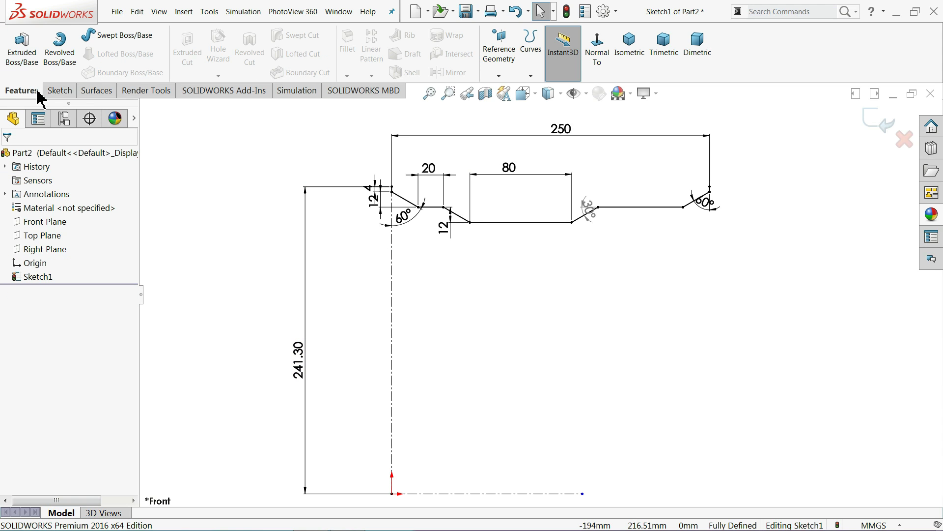
- Set up a thin revolve of the open profile about the horizontal centerline with 3 mm wall thickness
left_click(59, 73)
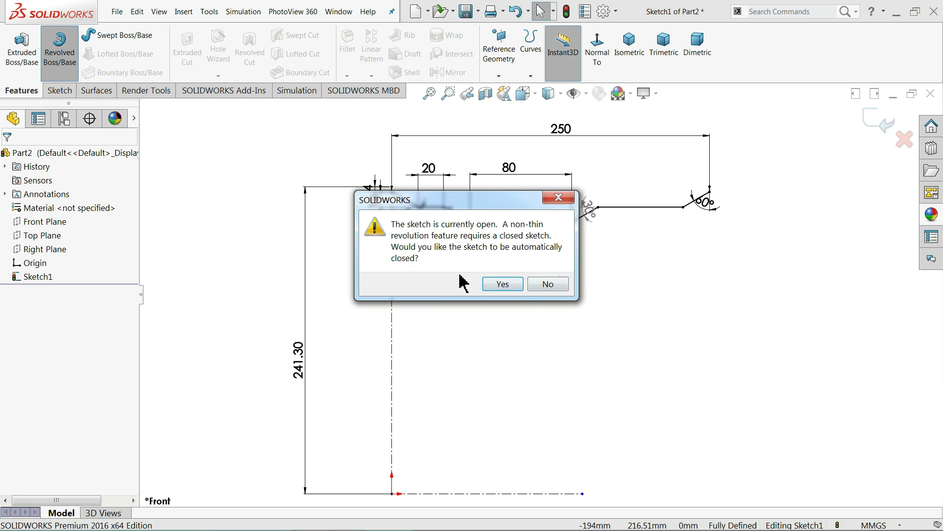
left_click(548, 285)
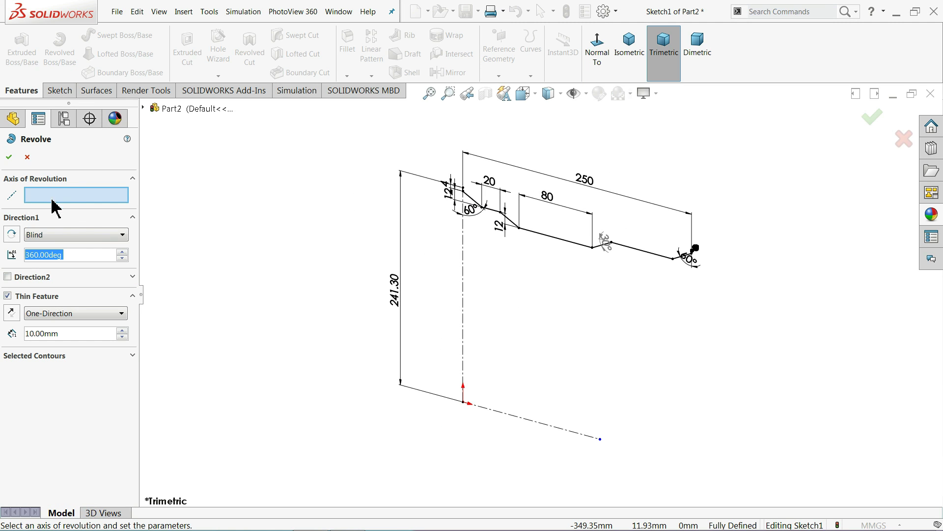
left_click(521, 415)
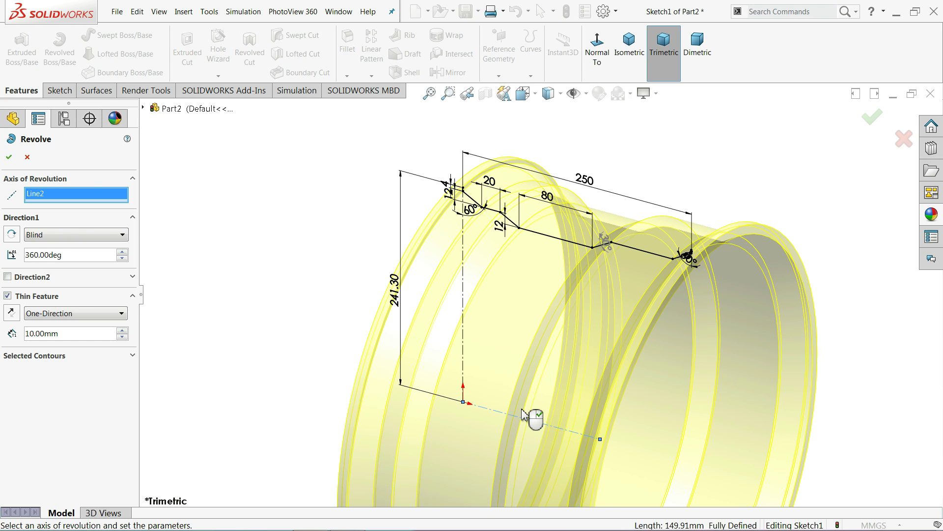
scroll(523, 415, "up", 5)
scroll(606, 400, "down", 3)
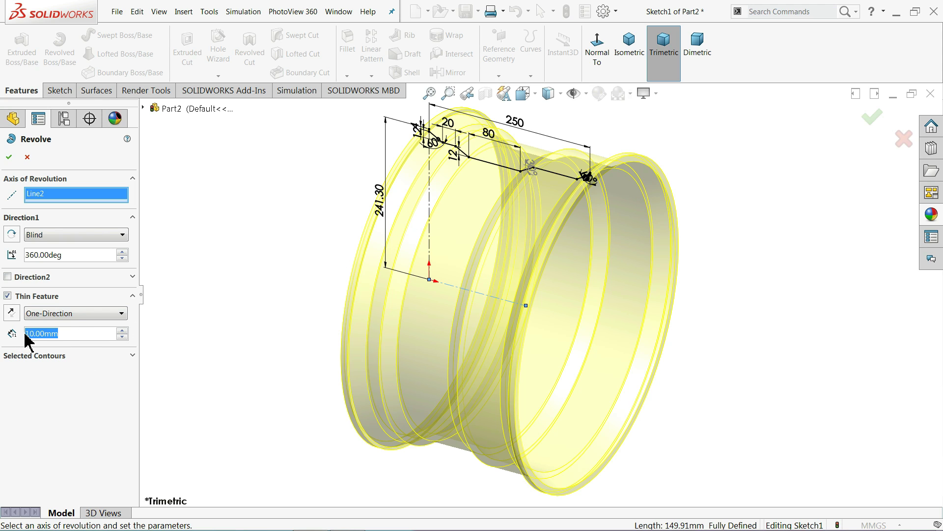
type("3")
key("Return")
- Orbit to check the 360° rim preview, then accept it as Revolve-Thin1
scroll(574, 174, "down", 3)
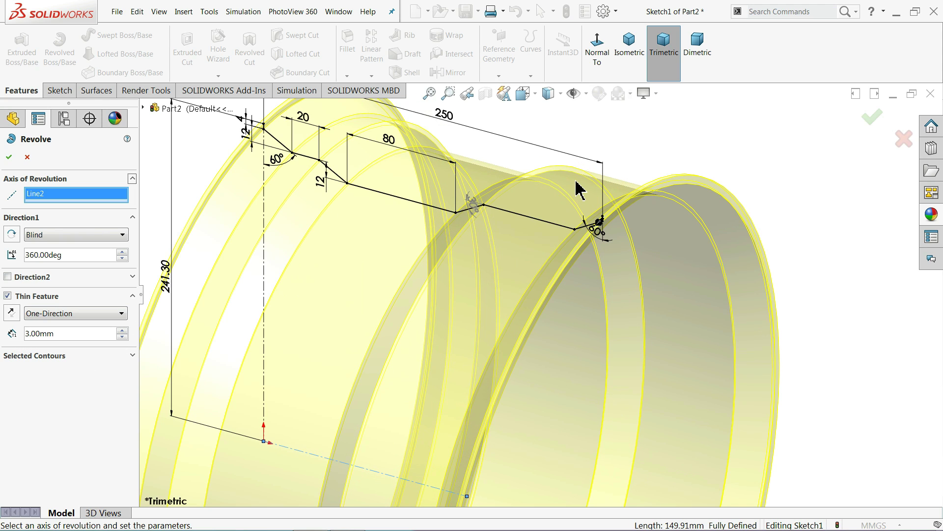
middle_click_drag(576, 182, 619, 142)
scroll(616, 148, "up", 3)
scroll(393, 182, "down", 5)
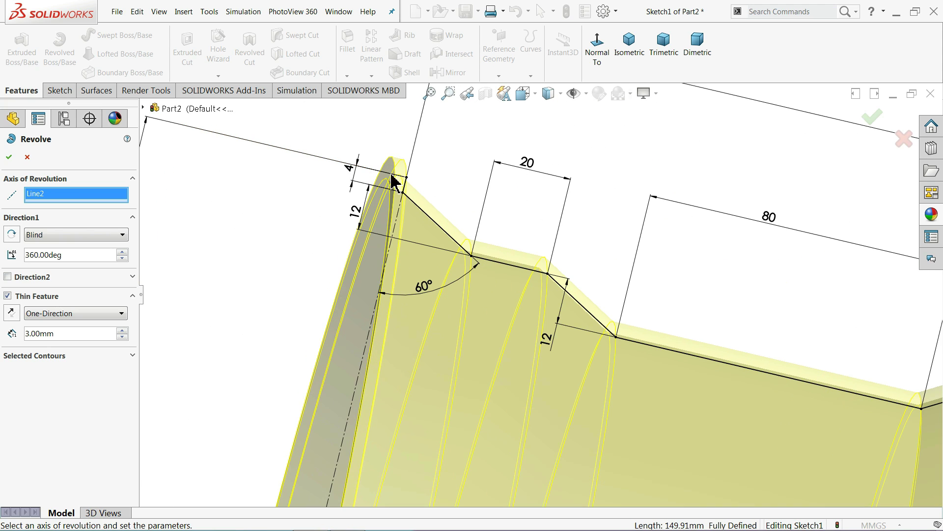
middle_click_drag(453, 178, 453, 162)
scroll(452, 229, "down", 2)
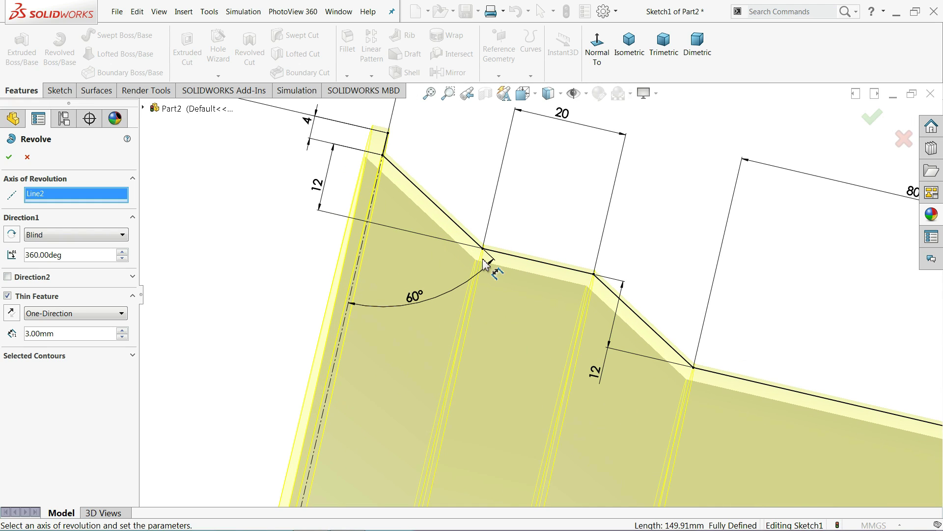
left_click(12, 164)
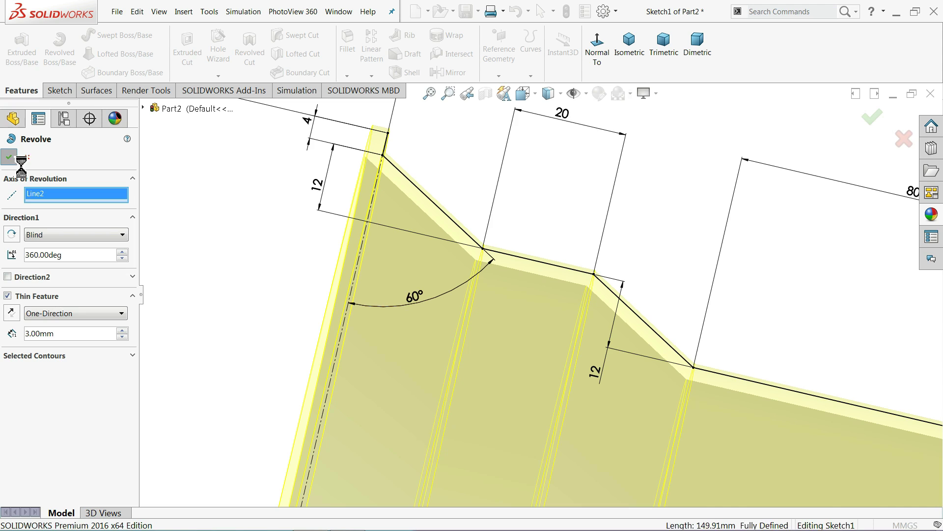
scroll(507, 213, "up", 3)
scroll(518, 255, "up", 3)
- Deselect the new rim and orbit it to inspect another side
left_click(377, 244)
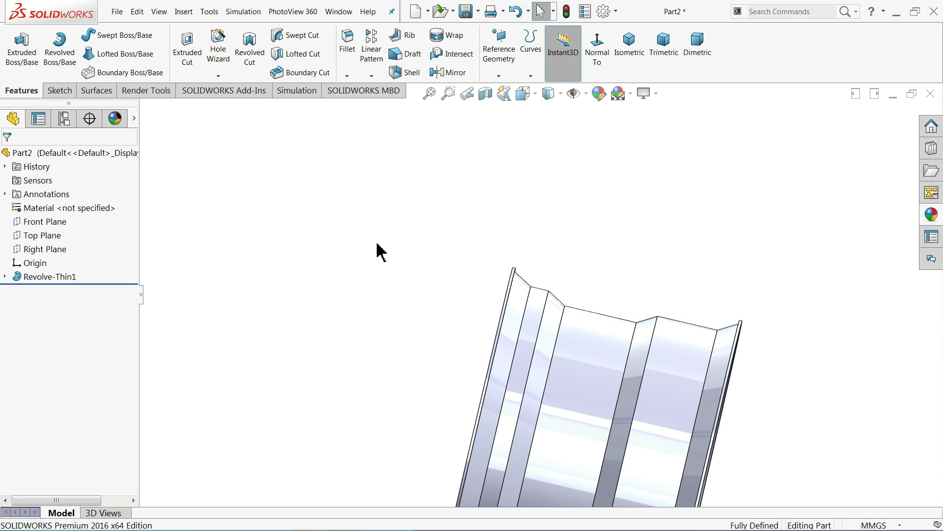
scroll(376, 247, "up", 2)
mouse_move(402, 269)
middle_mouse_down()
mouse_move(421, 362)
mouse_move(401, 339)
middle_mouse_up()
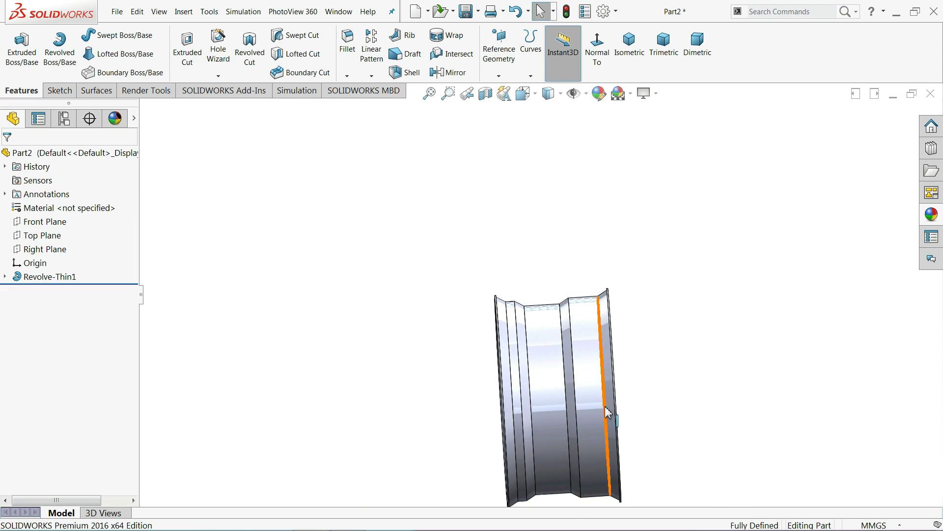
scroll(506, 328, "down", 2)
scroll(506, 329, "down", 1)
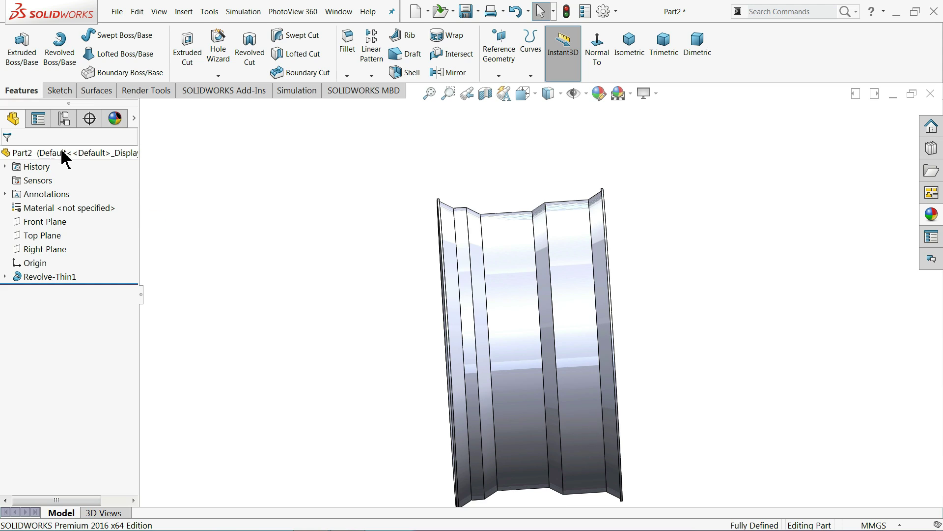
- Apply the Metal > Steel brushed steel appearance to the whole Part2 rim
left_click(63, 153)
left_click(937, 222)
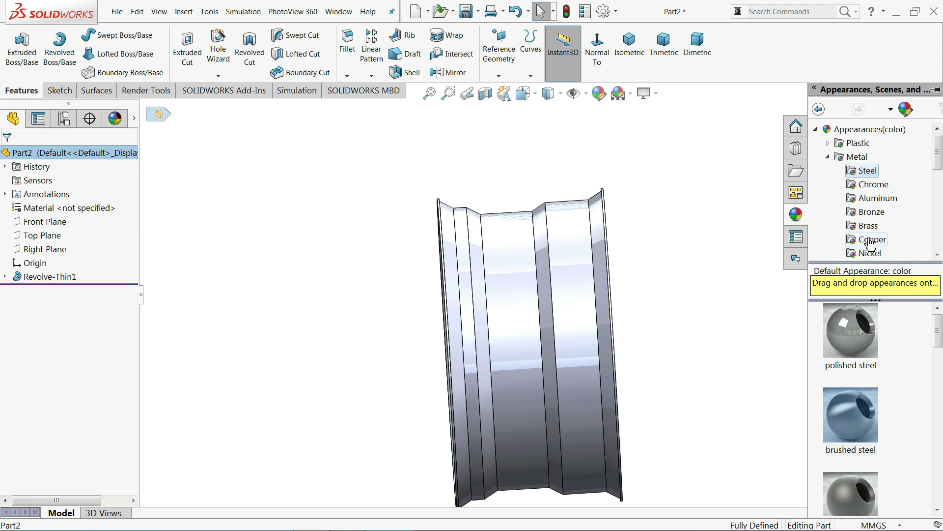
left_click(865, 442)
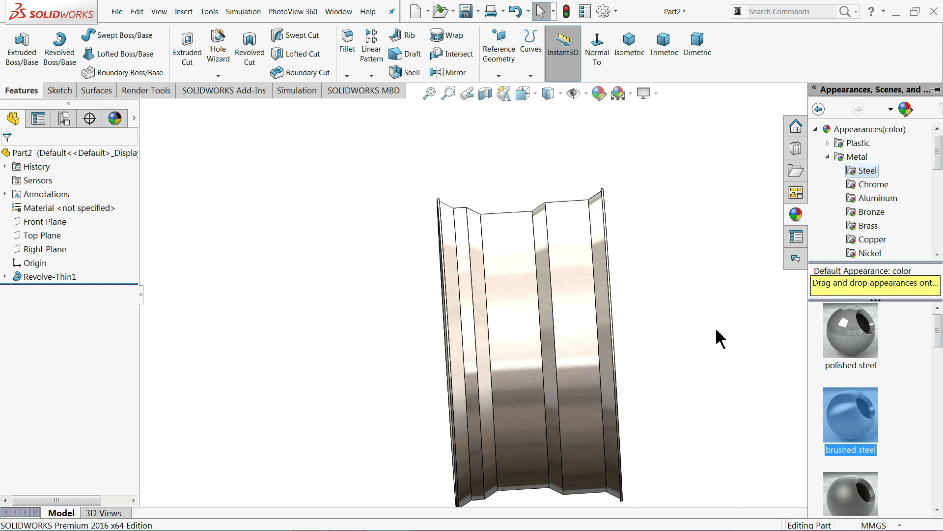
mouse_move(716, 337)
middle_mouse_down()
mouse_move(656, 327)
mouse_move(743, 342)
middle_mouse_up()
key("Escape")
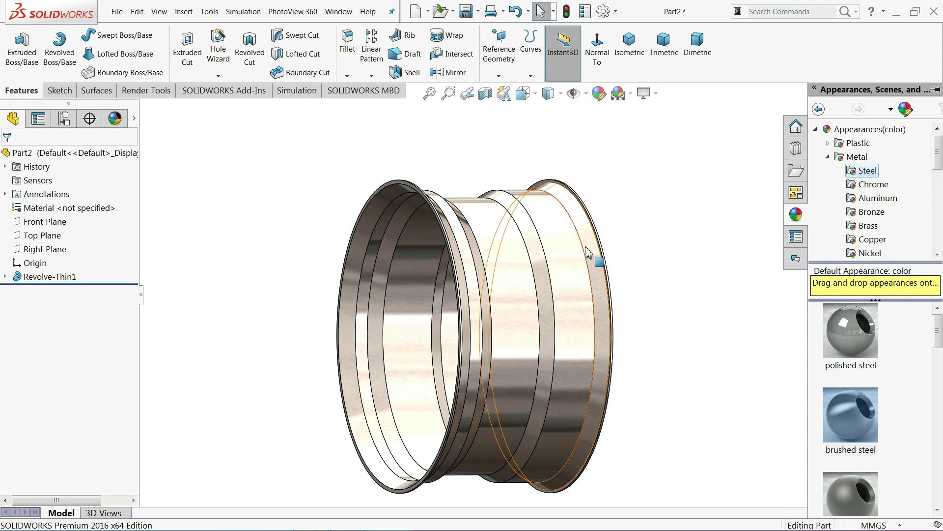
scroll(515, 231, "down", 1)
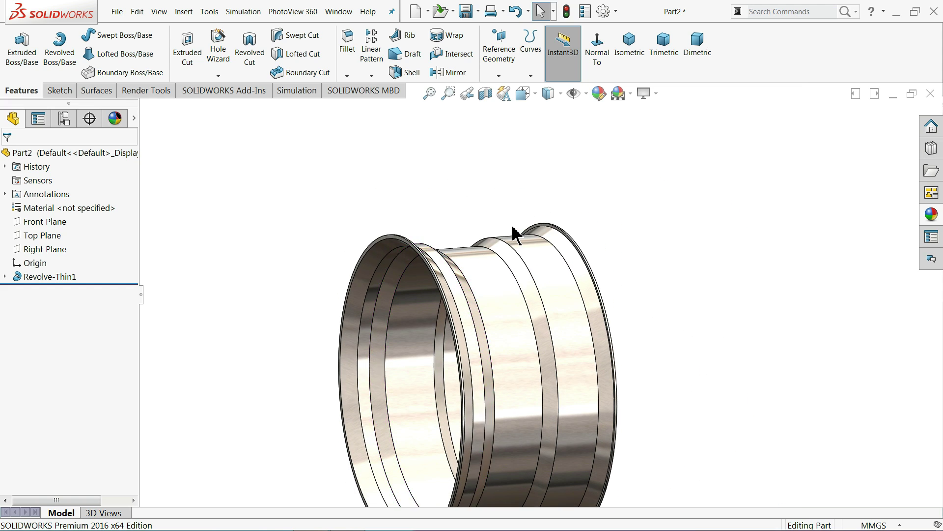
scroll(491, 231, "down", 4)
scroll(408, 246, "down", 1)
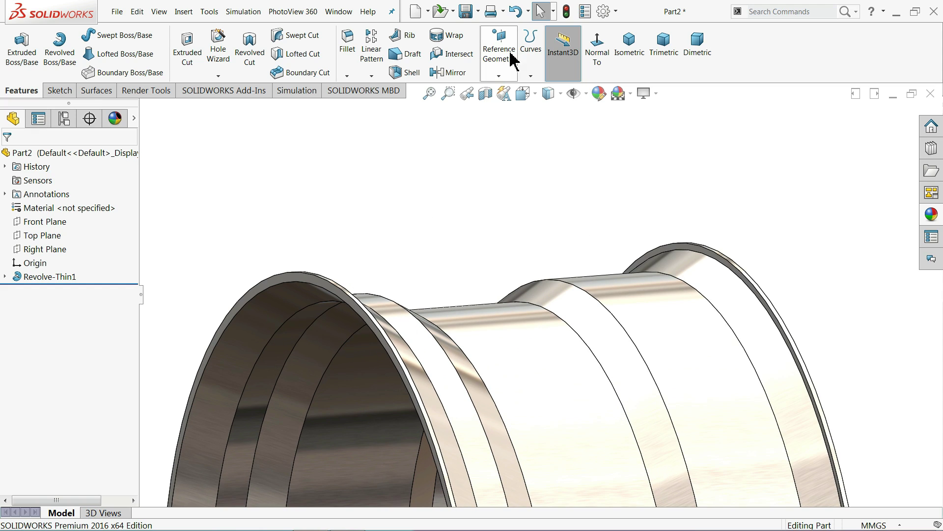
- Create Plane1 as a mid plane between the rim's front and far end faces
left_click(494, 77)
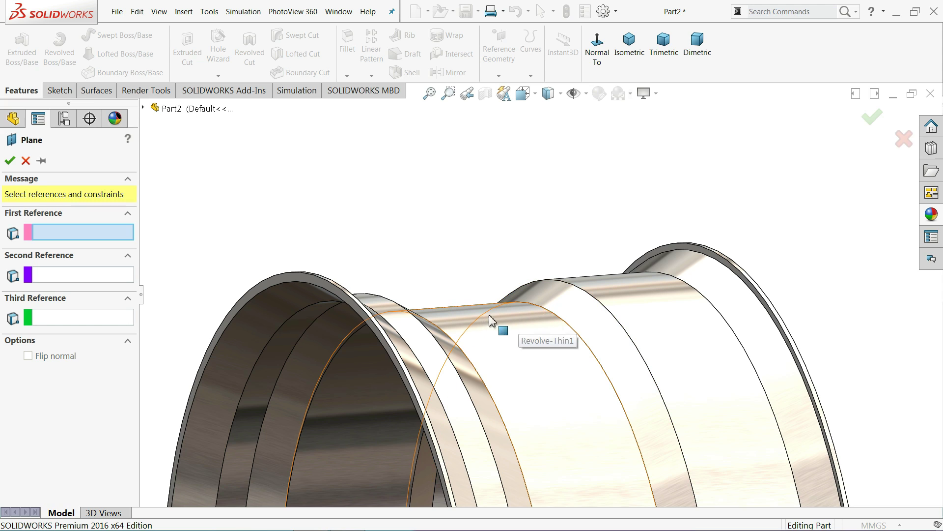
left_click(324, 287)
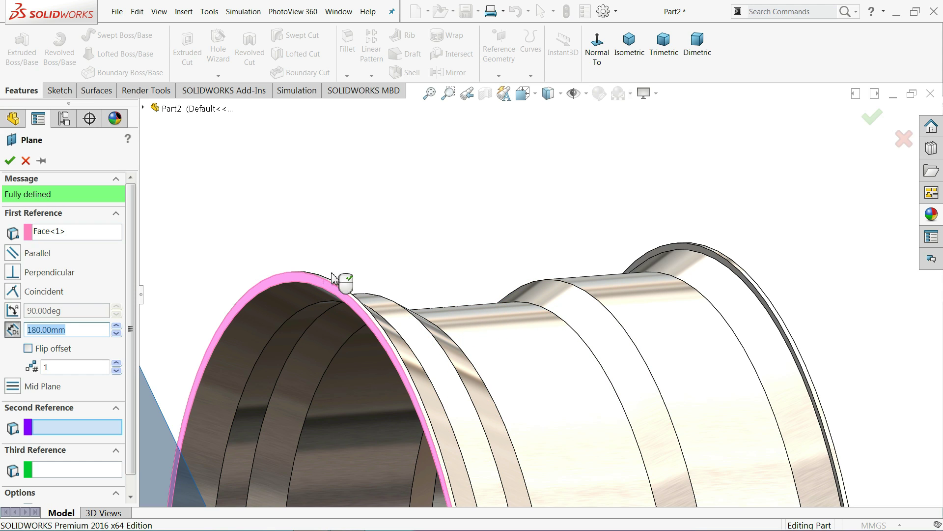
mouse_move(337, 273)
middle_mouse_down()
mouse_move(591, 249)
mouse_move(541, 242)
mouse_move(604, 311)
mouse_move(548, 249)
mouse_move(596, 295)
mouse_move(624, 295)
middle_mouse_up()
left_click(548, 246)
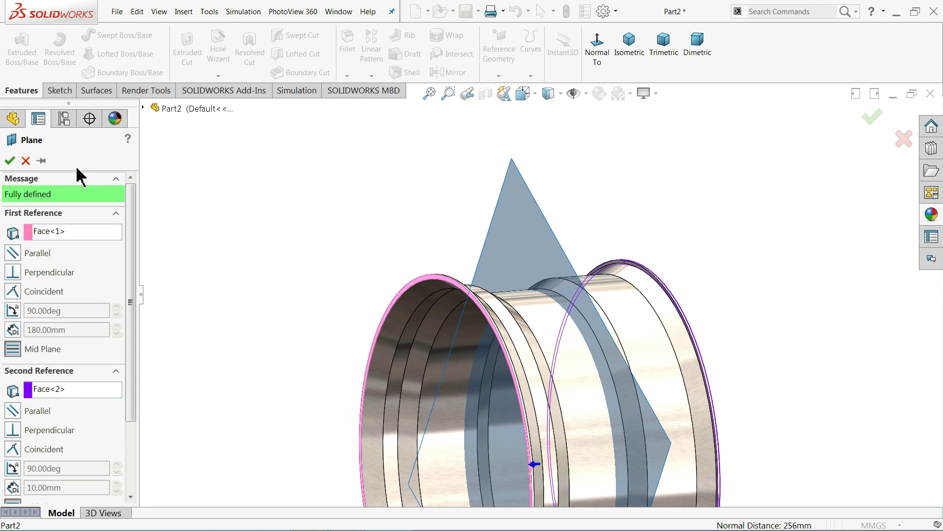
left_click(9, 161)
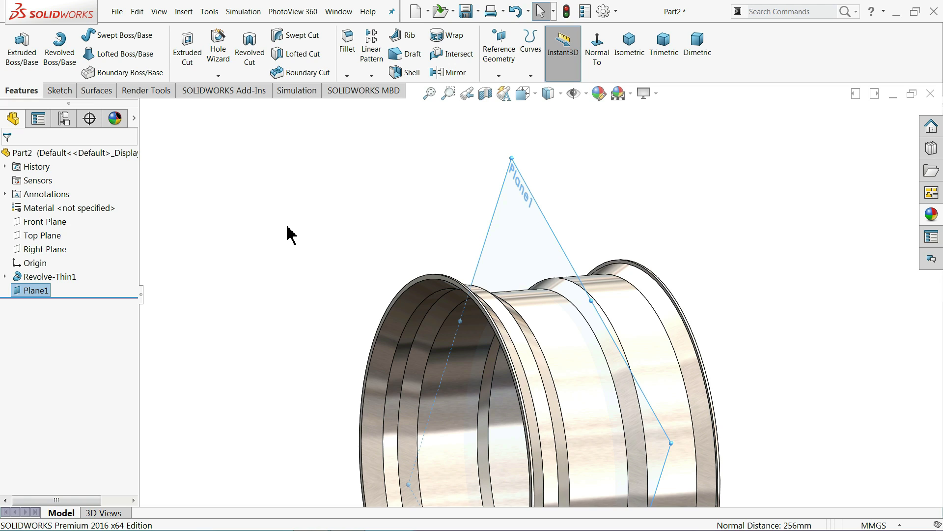
- Fillet the entire Revolve-Thin1 body with a 1 mm radius instead of a single face
left_click(400, 208)
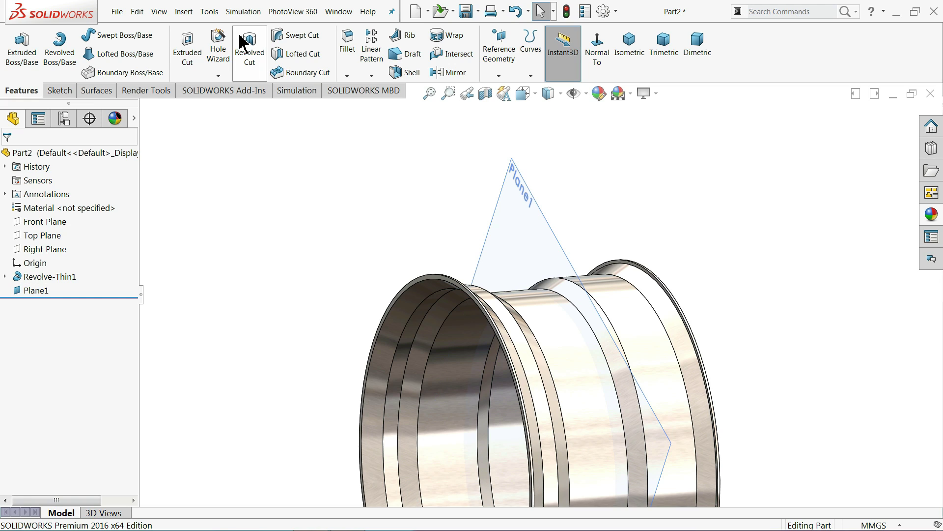
left_click(348, 48)
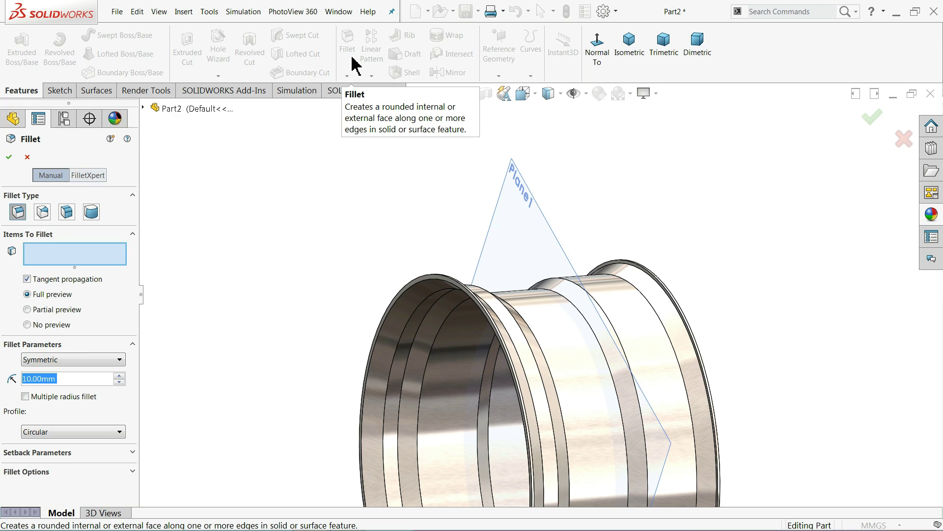
type("1")
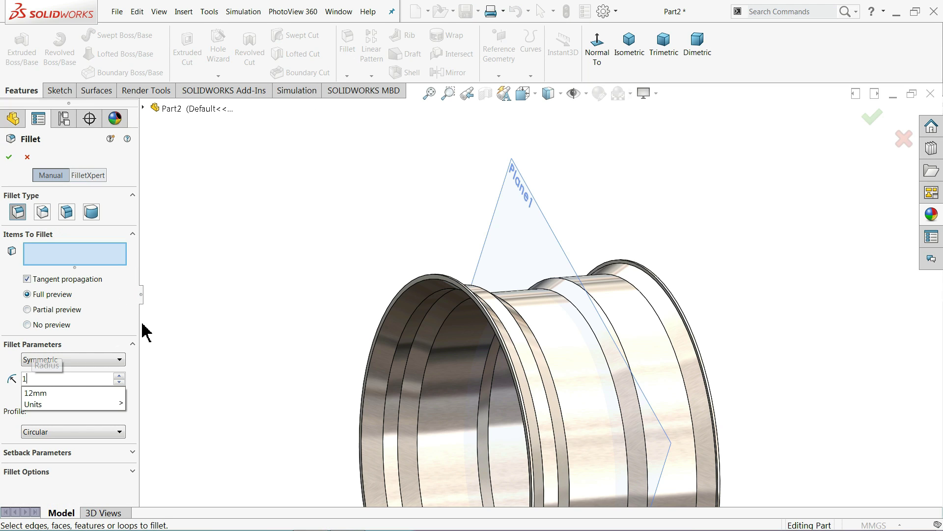
key("Return")
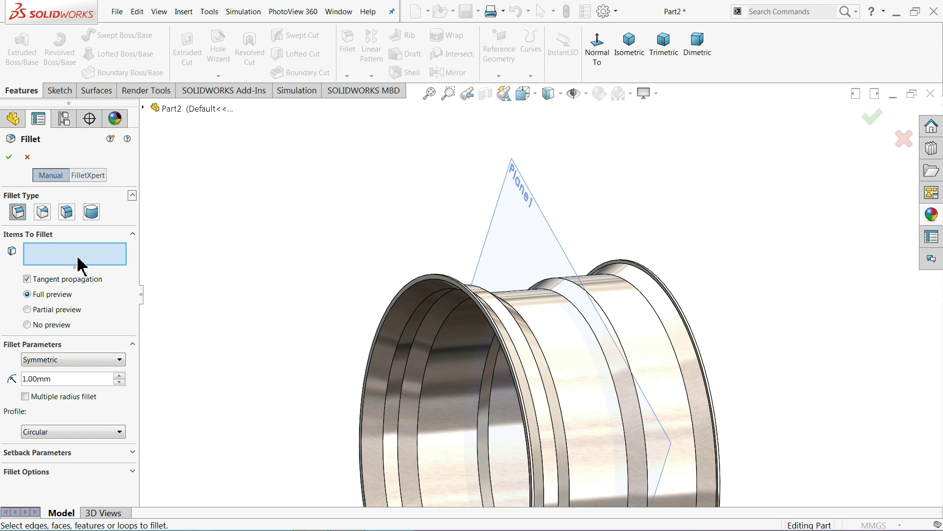
left_click(553, 313)
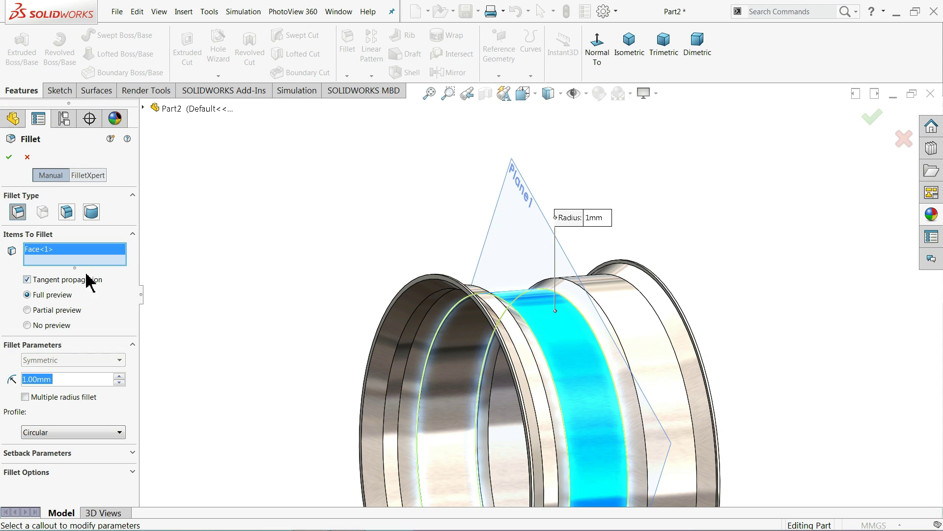
right_click(55, 252)
left_click(83, 252)
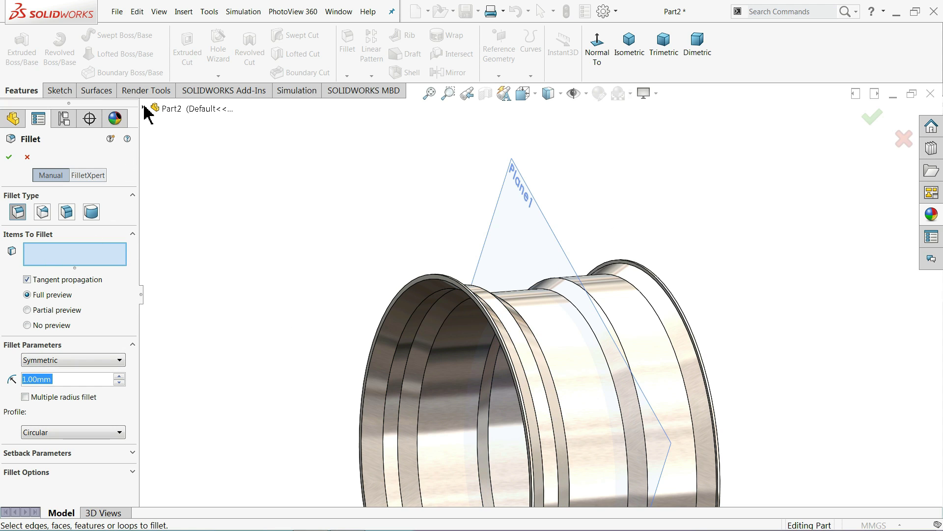
left_click(143, 108)
left_click(189, 231)
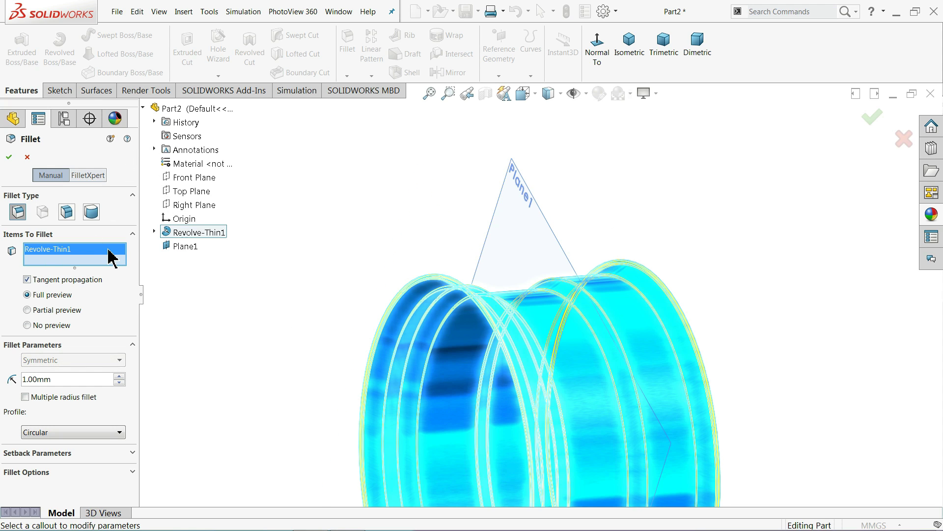
middle_click_drag(430, 294, 590, 372)
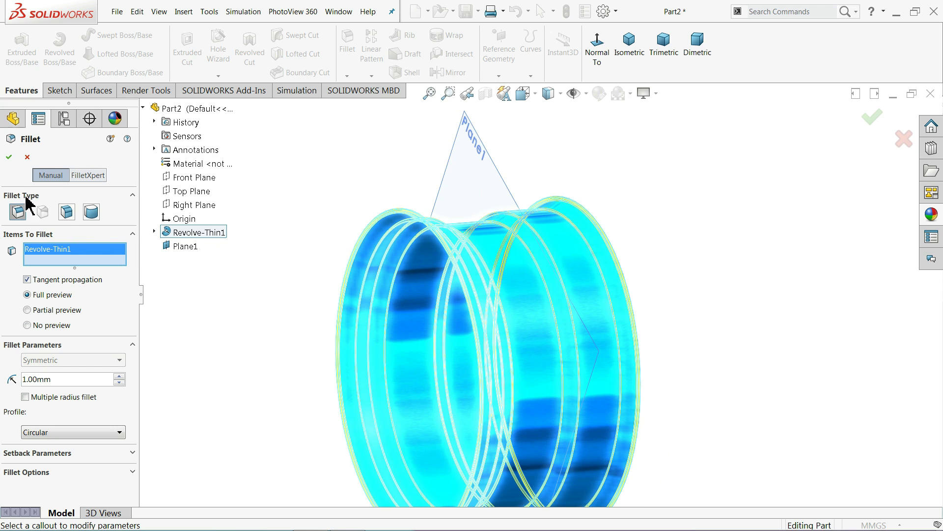
left_click(9, 158)
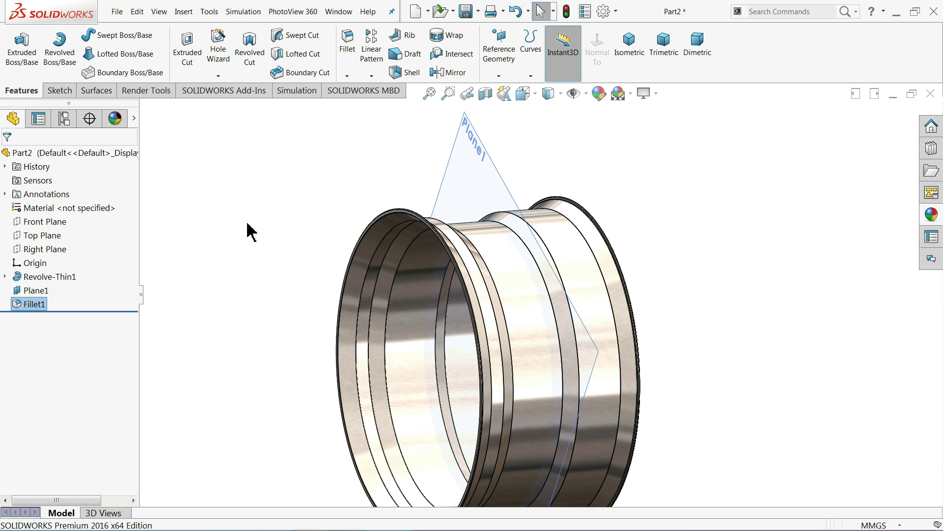
- Start Sketch2 on the Front Plane, viewed normal to the screen and zoomed in
middle_click_drag(511, 333, 523, 337)
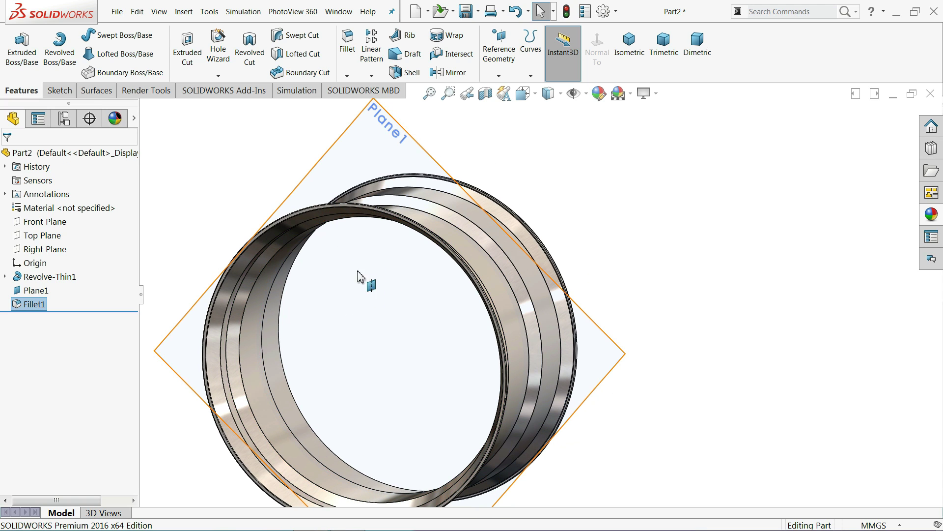
middle_click_drag(364, 278, 326, 301)
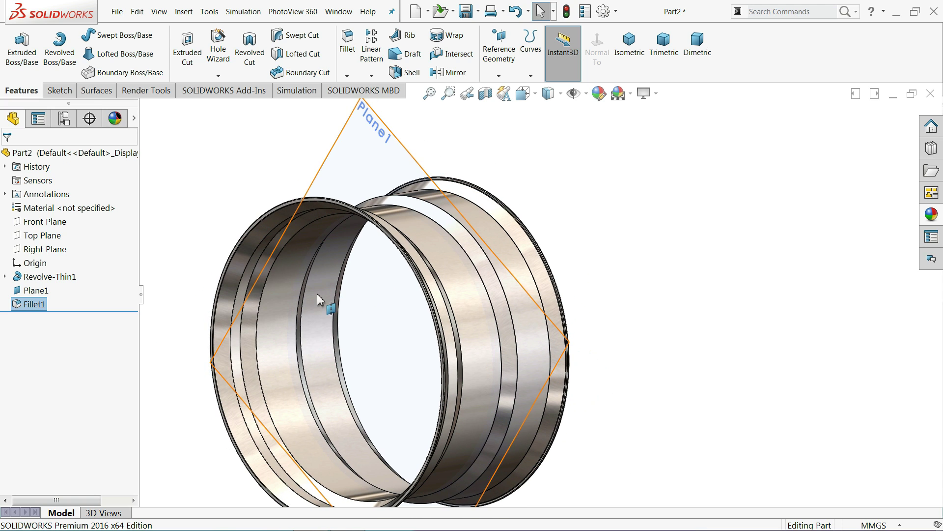
left_click(30, 227)
left_click(93, 207)
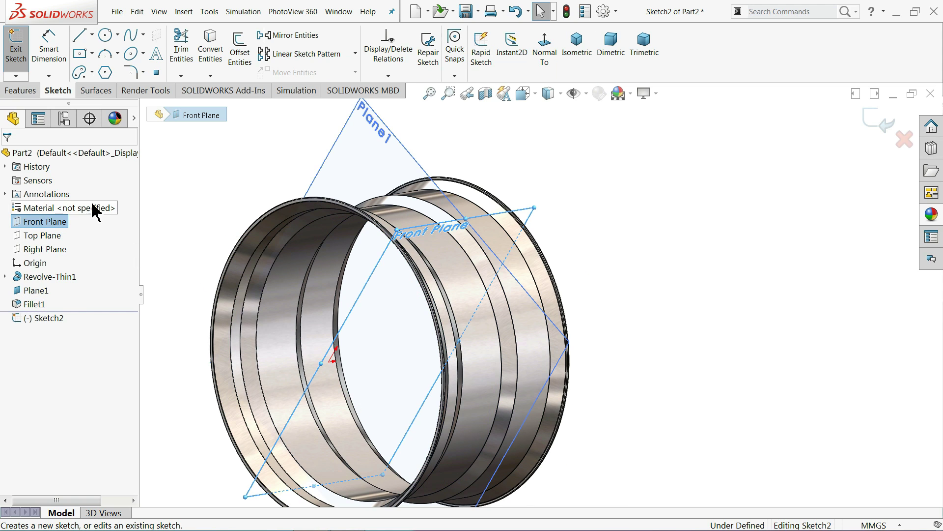
left_click(547, 62)
scroll(504, 206, "down", 2)
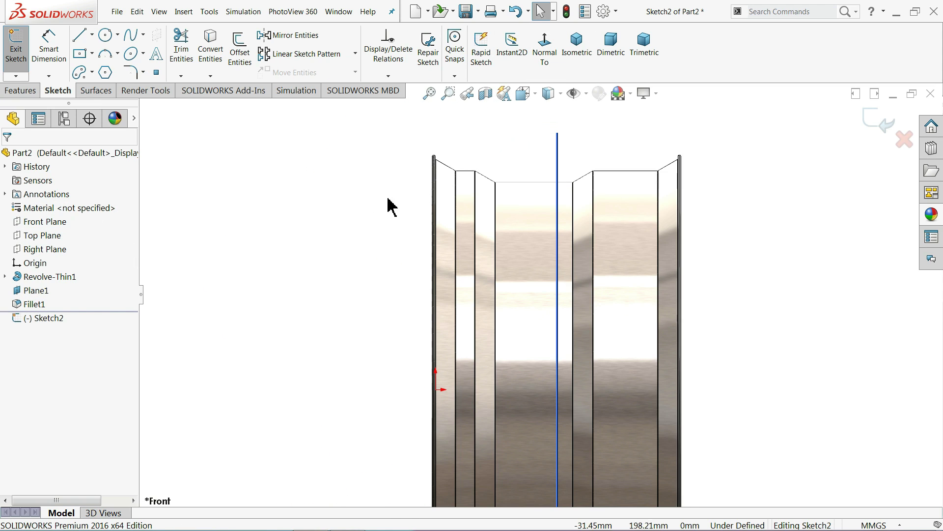
scroll(471, 197, "down", 3)
scroll(515, 204, "down", 1)
scroll(499, 215, "down", 1)
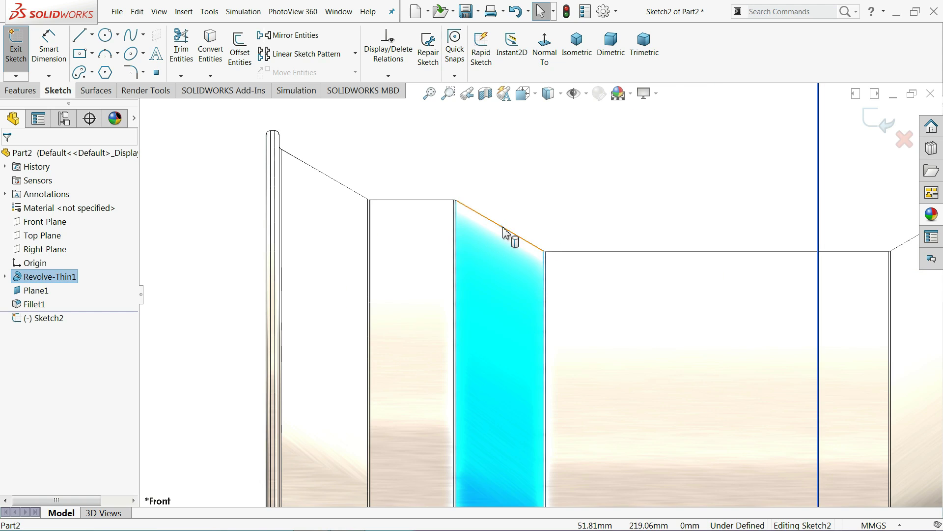
scroll(503, 231, "down", 2)
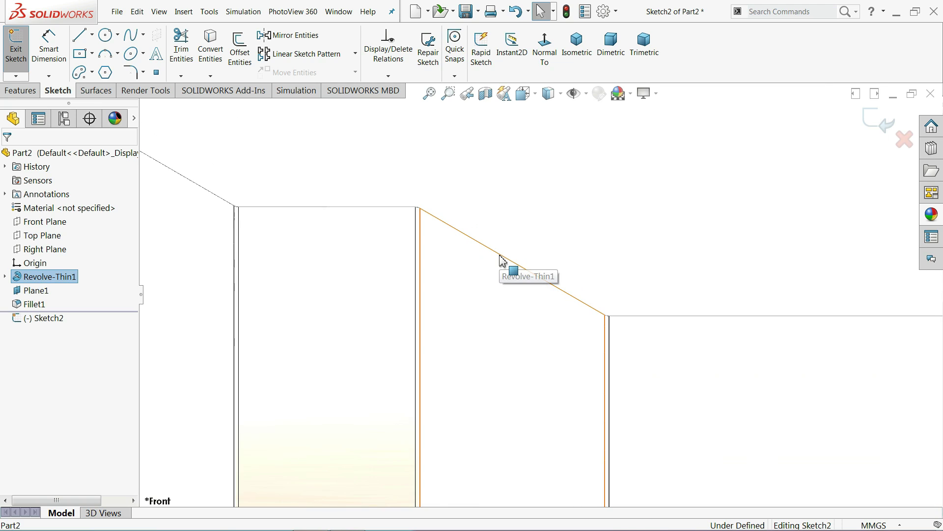
- Select the rim's slanted, top horizontal and upper-left slanted outline edges
left_click(504, 260)
left_click(503, 258)
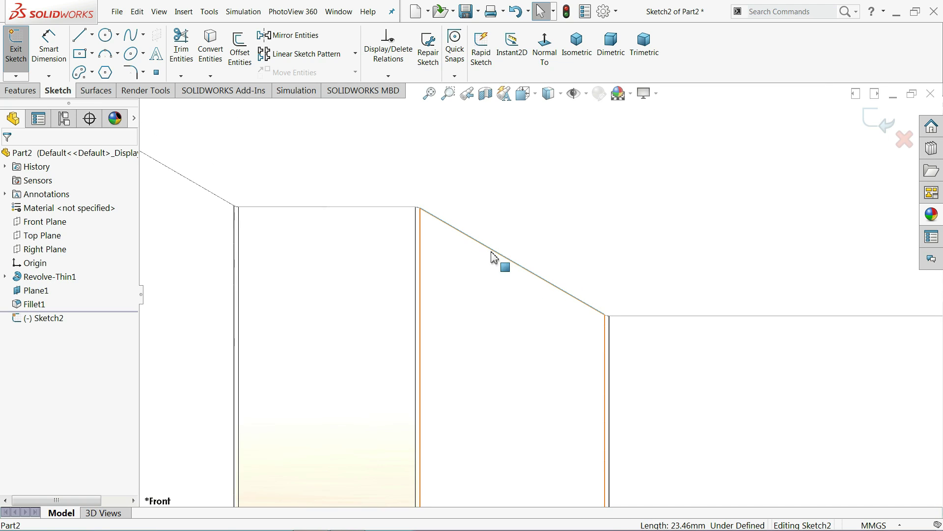
left_click(404, 207, "ctrl")
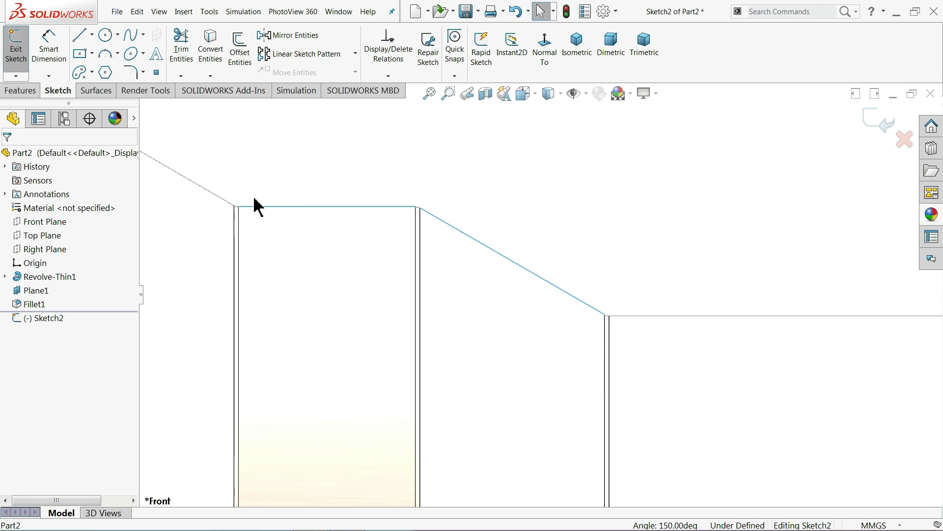
left_click(221, 199, "ctrl")
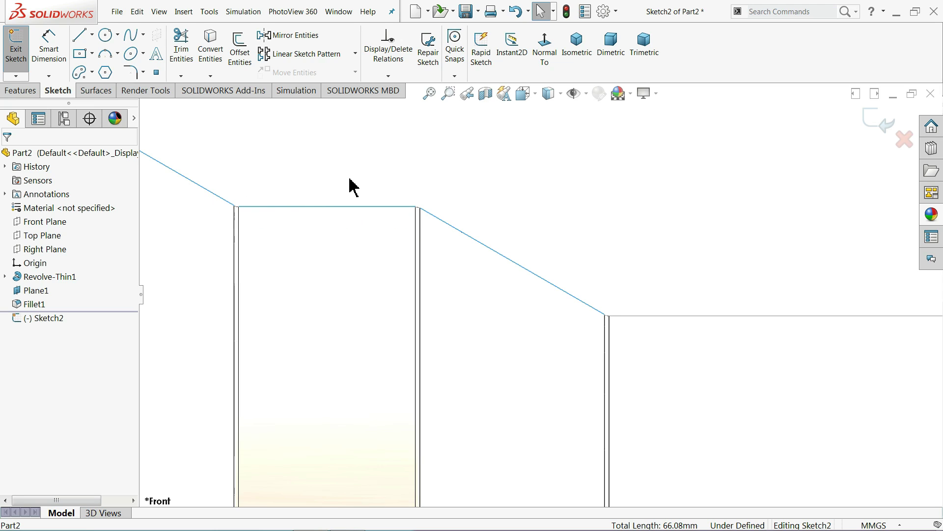
key("z")
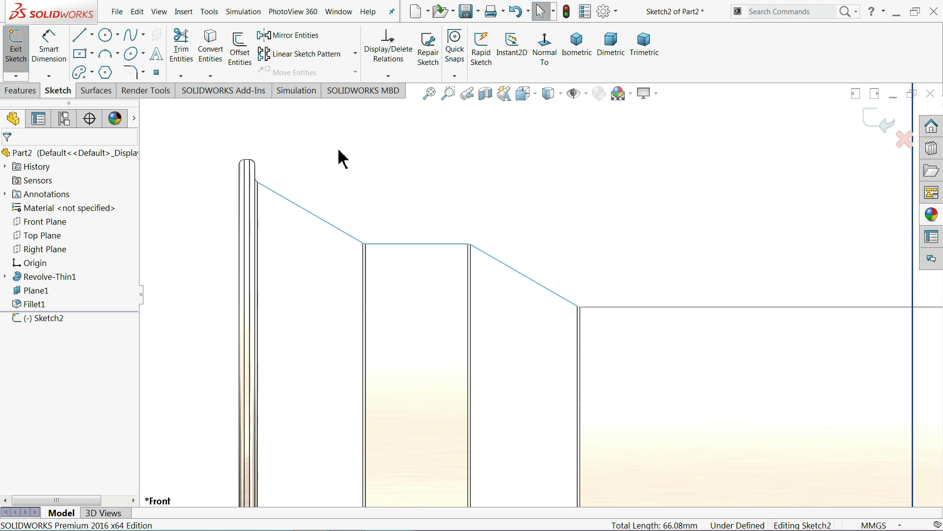
scroll(464, 236, "down", 2)
scroll(512, 301, "down", 2)
scroll(500, 277, "down", 2)
scroll(514, 275, "down", 2)
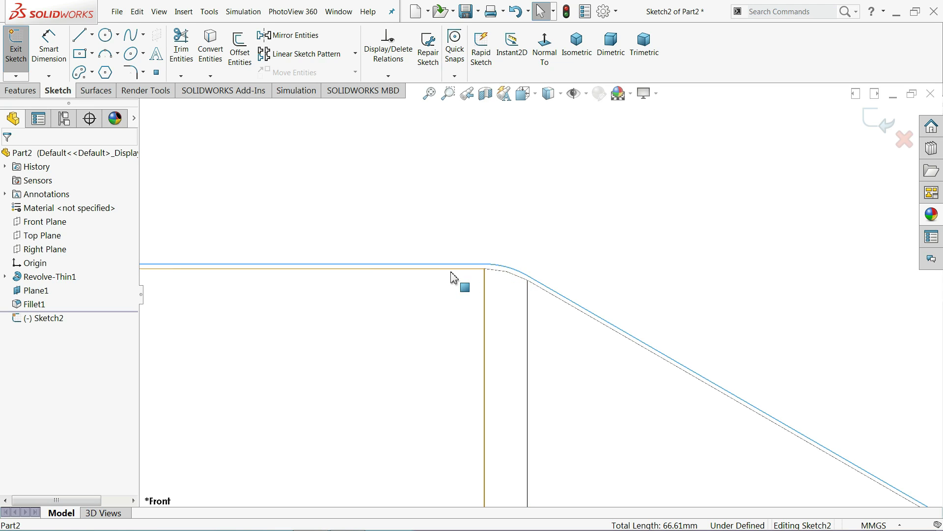
scroll(511, 279, "up", 1)
scroll(511, 280, "up", 1)
scroll(259, 282, "up", 2)
scroll(347, 290, "down", 2)
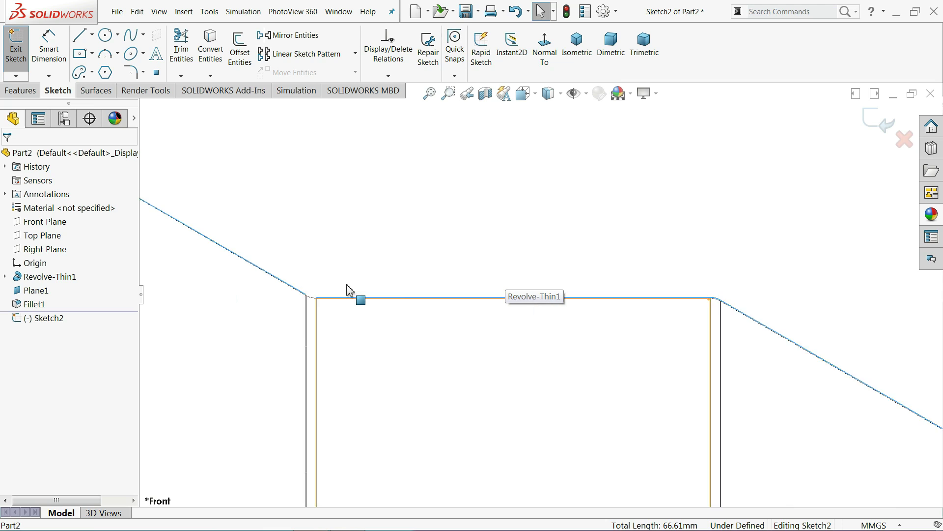
scroll(347, 312, "down", 2)
scroll(334, 324, "down", 1)
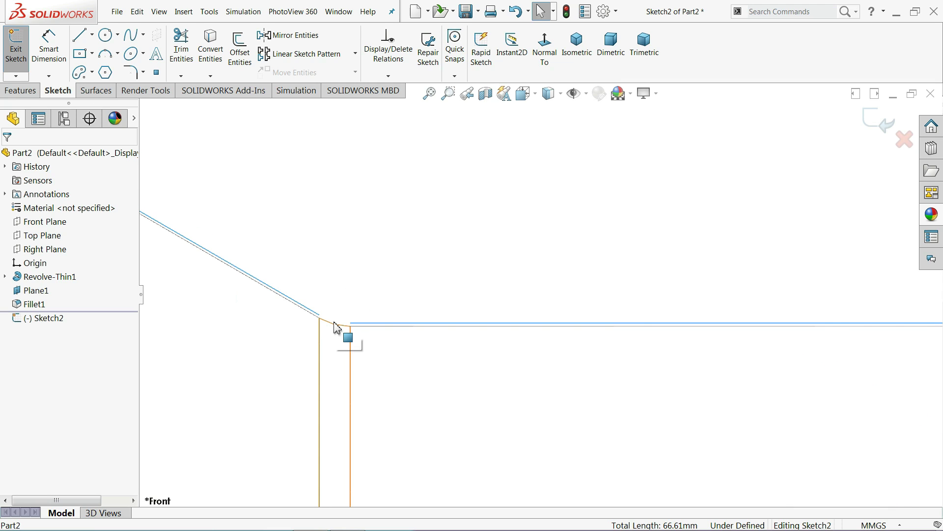
scroll(406, 264, "up", 1)
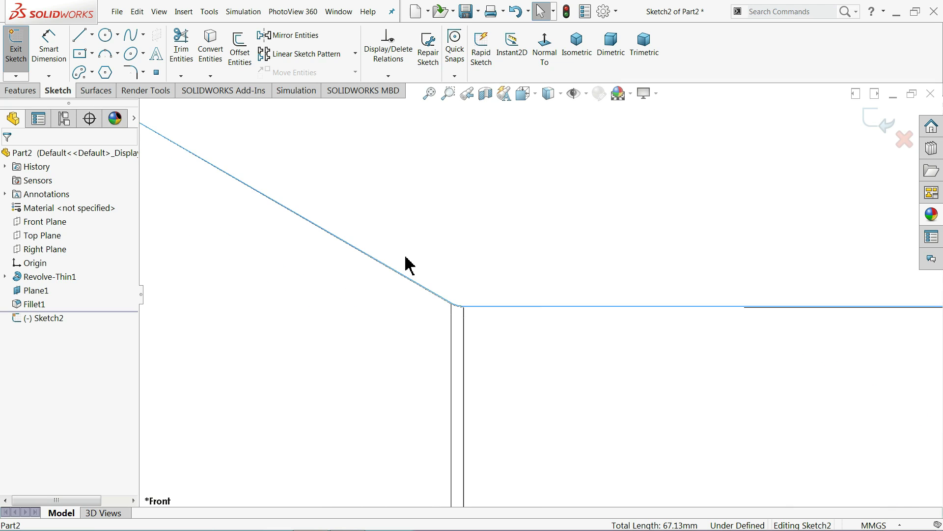
scroll(391, 257, "up", 2)
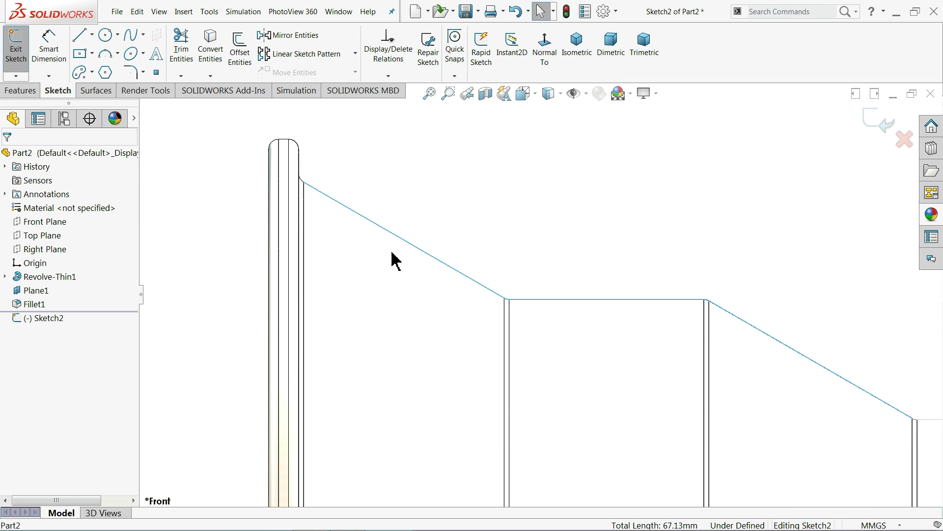
- Offset the selected outline edges by 3 mm, reversed to lie below the profile
left_click(239, 47)
type("3")
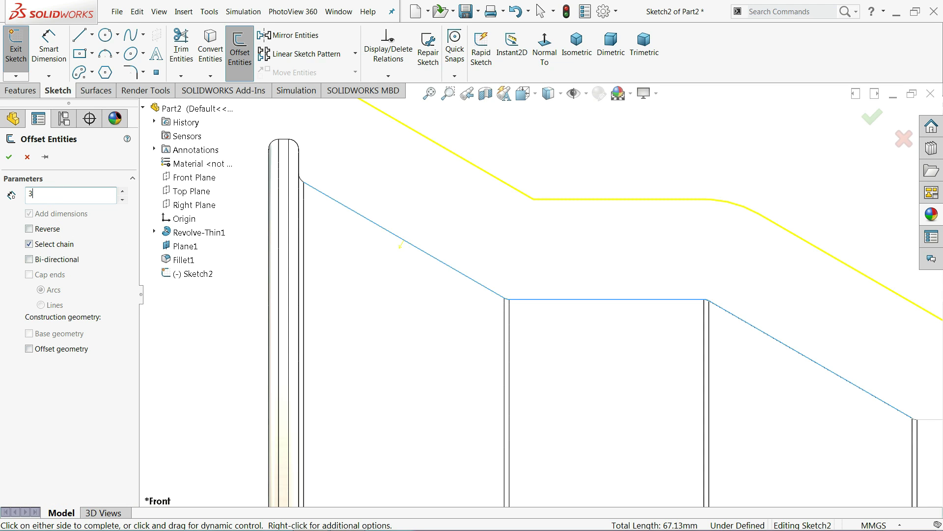
key("Return")
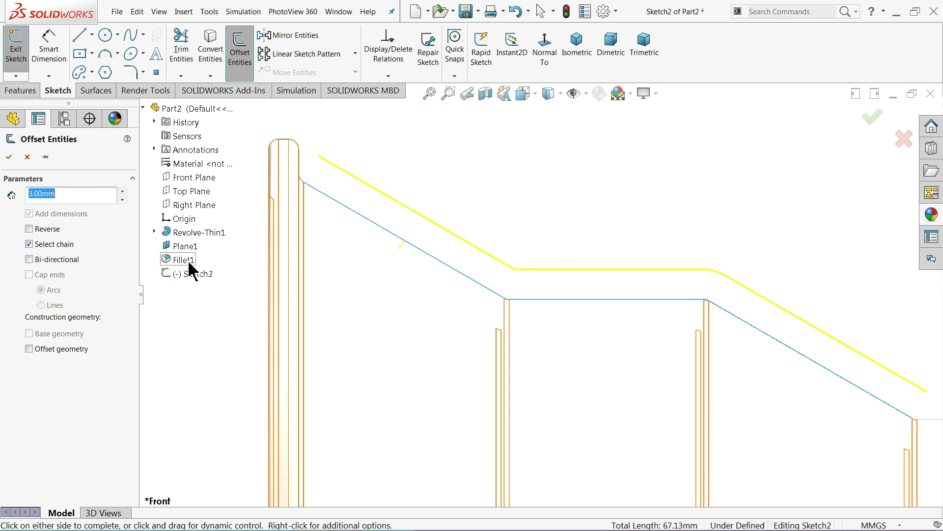
left_click(29, 228)
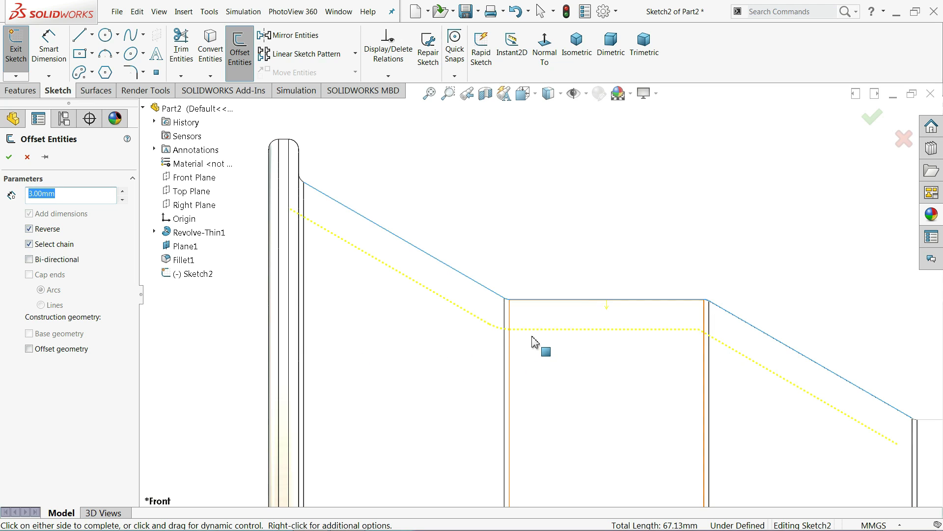
scroll(310, 216, "down", 2)
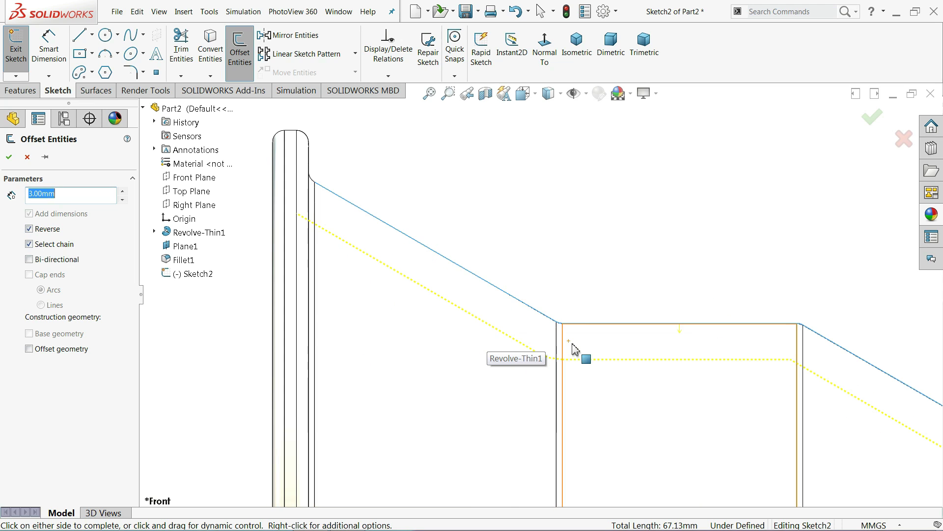
- Accept the 3 mm offset and delete the rounded joint at the left corner
left_click(10, 161)
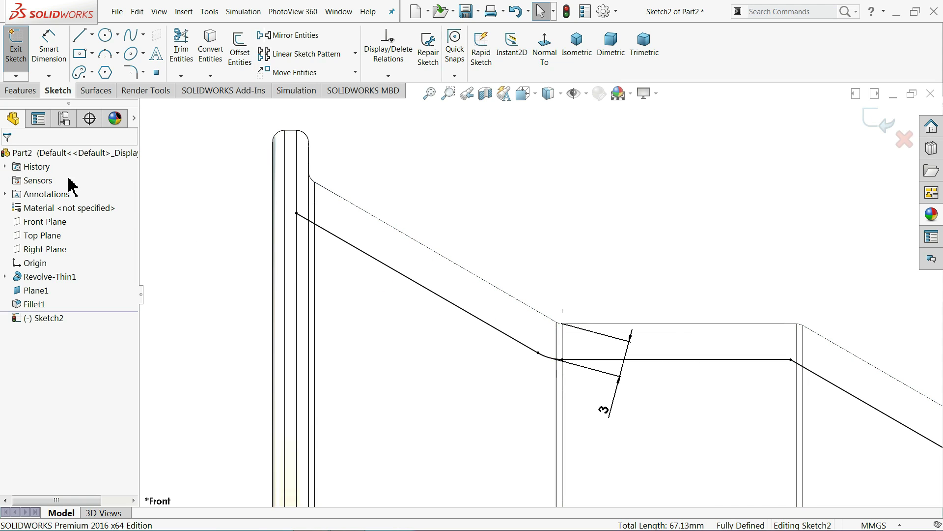
scroll(604, 388, "down", 2)
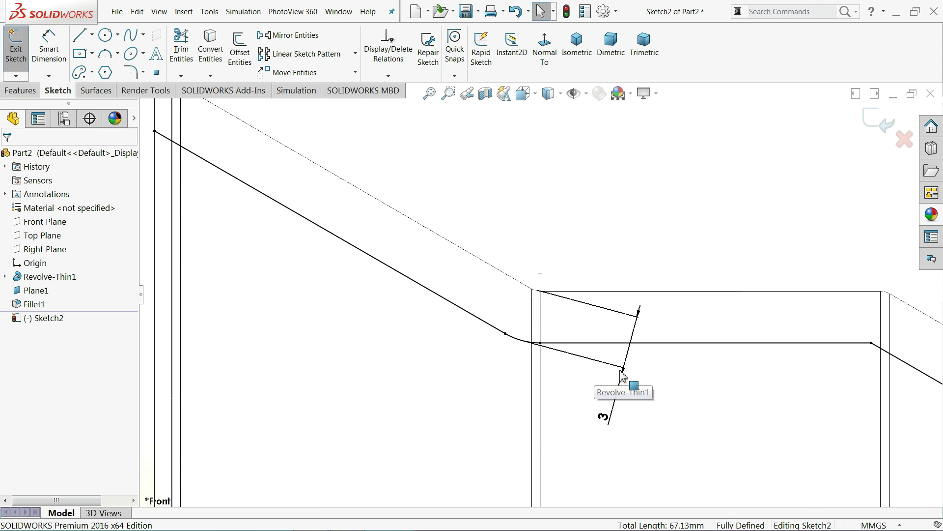
left_click(524, 343)
key("Escape")
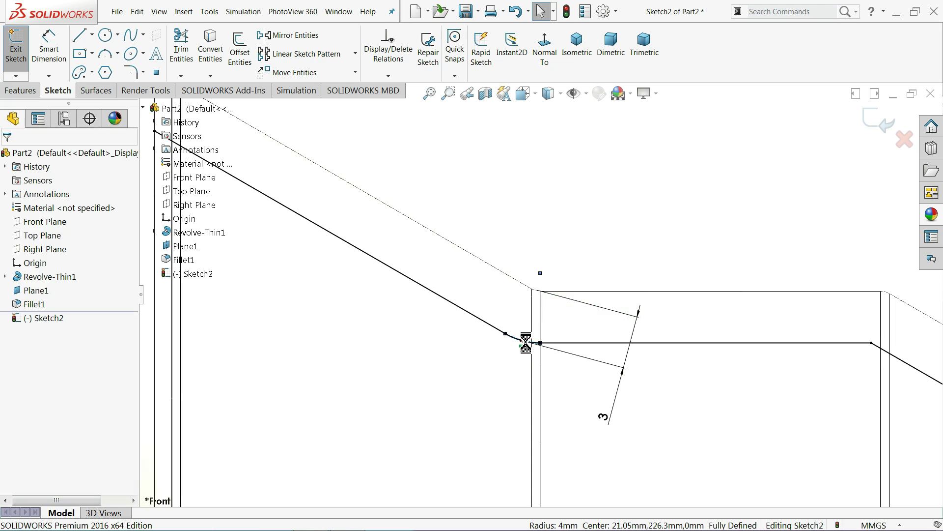
scroll(521, 334, "down", 2)
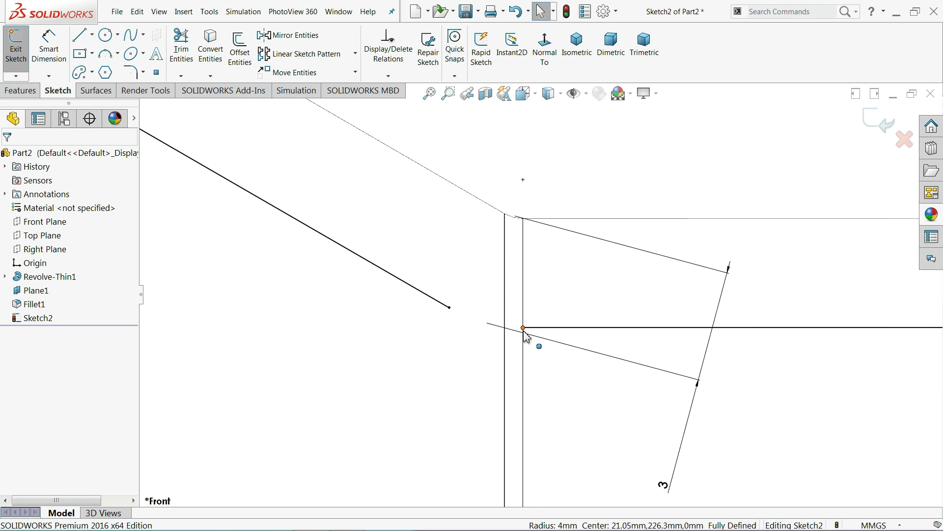
- Attempt twice to merge the horizontal line's endpoint with the sloped line's end
left_click(493, 327)
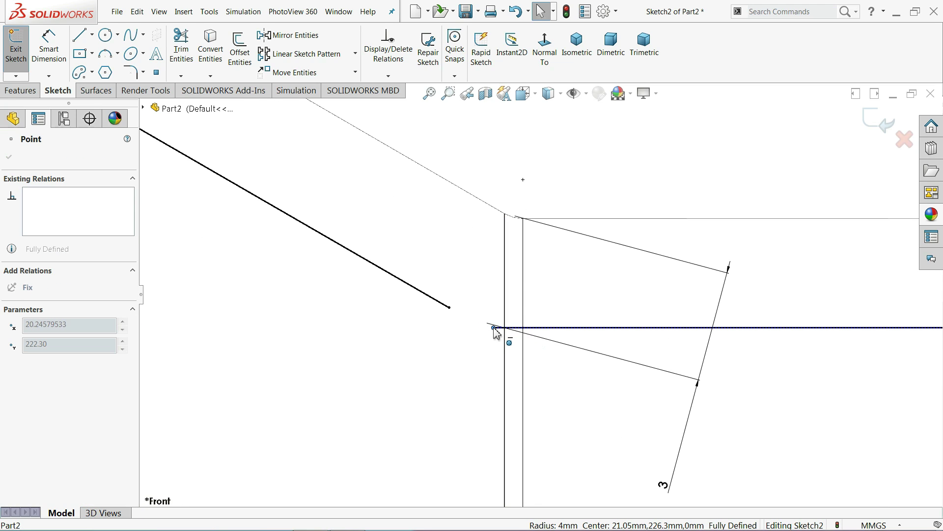
left_click(449, 308, "ctrl")
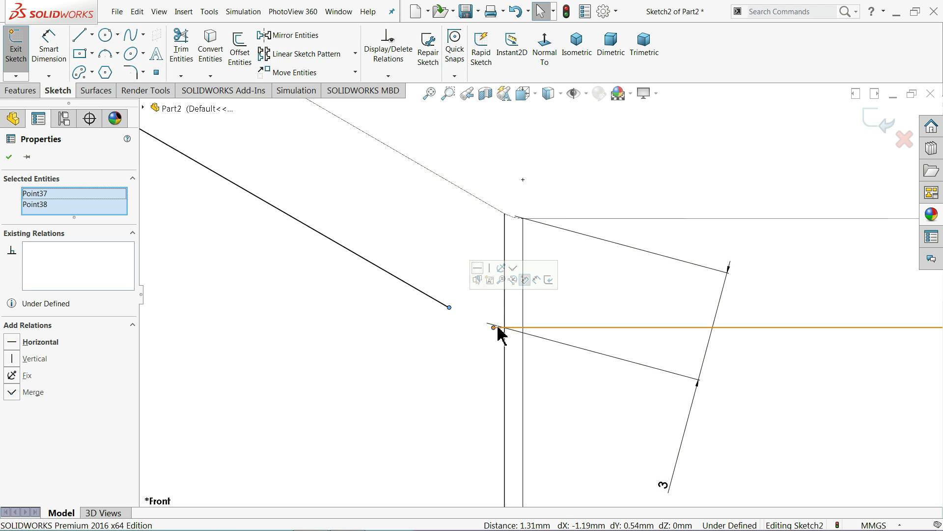
left_click(512, 275)
left_click(542, 272)
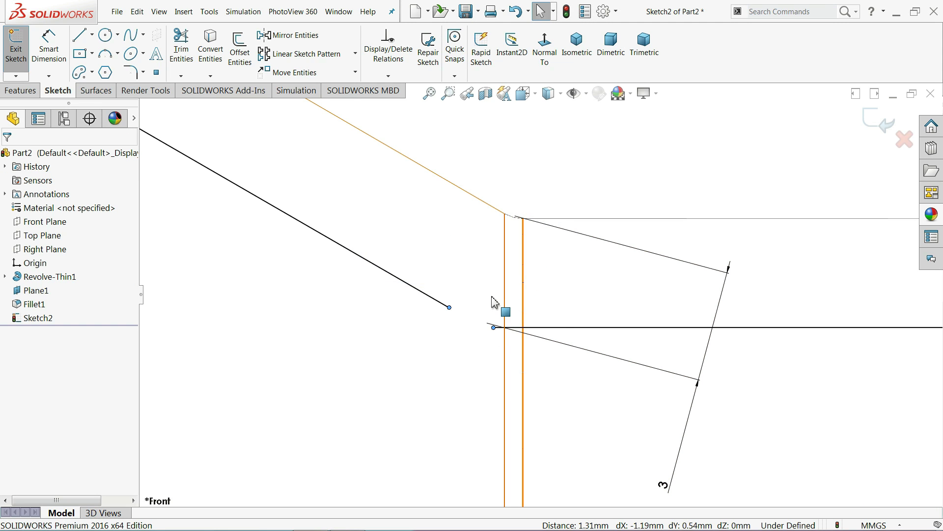
scroll(494, 301, "down", 3)
left_click(507, 331)
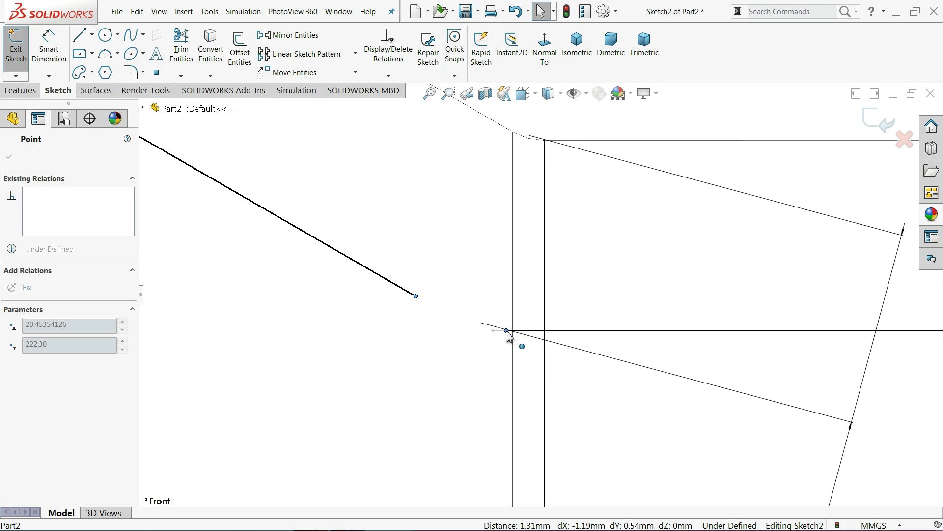
left_click(494, 331, "ctrl")
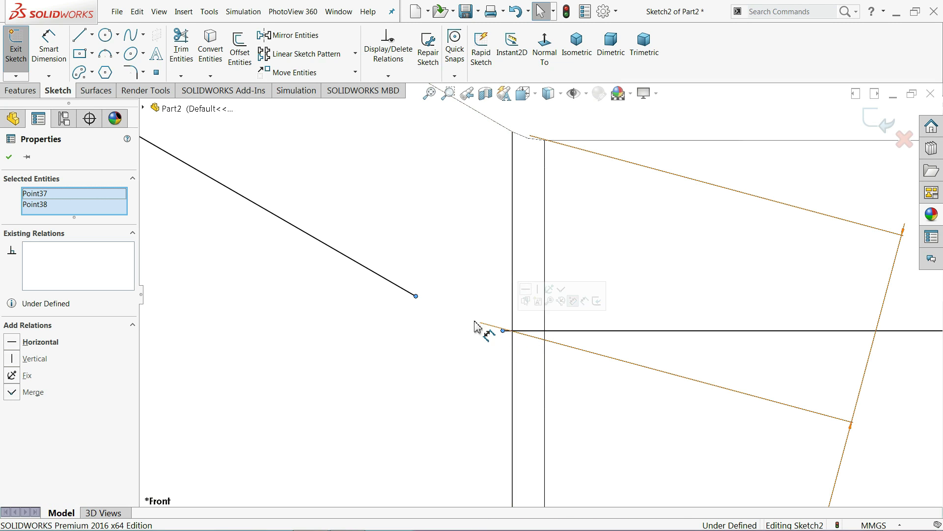
left_click(415, 296, "ctrl")
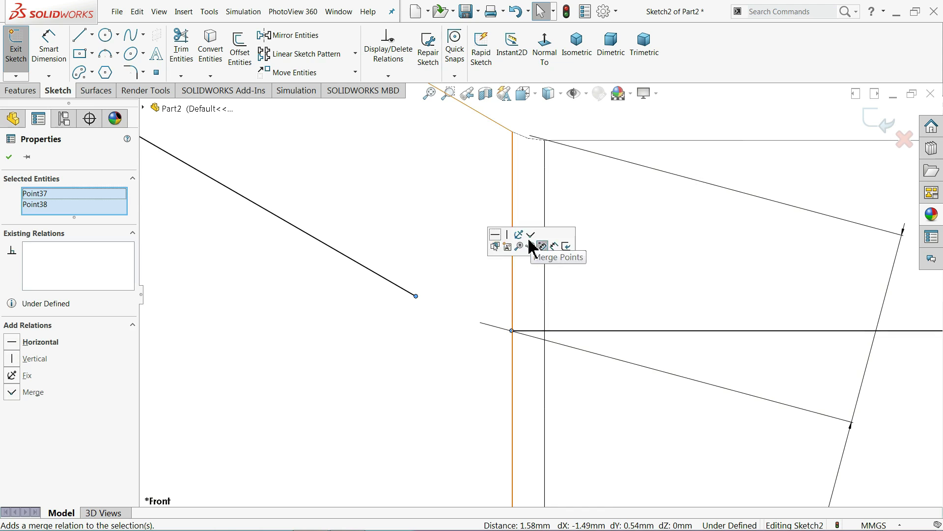
left_click(575, 120)
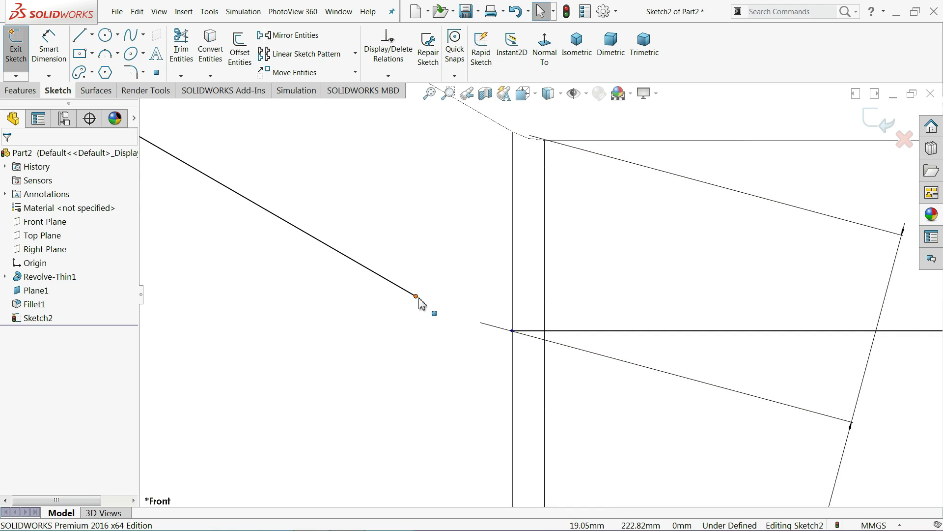
- Drag the two endpoints together and merge them into one sharp corner
left_click_drag(419, 298, 479, 333)
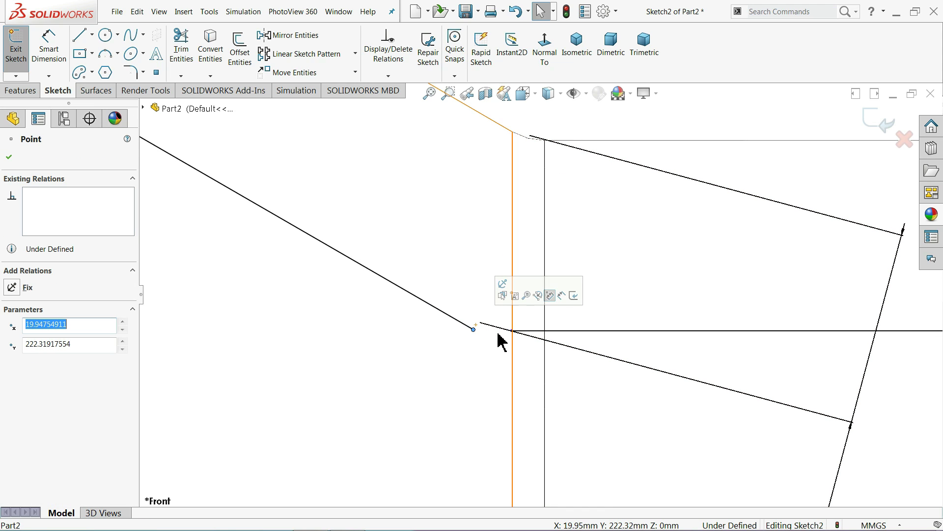
scroll(494, 338, "up", 3)
mouse_move(538, 320)
left_mouse_down()
mouse_move(461, 320)
mouse_move(472, 328)
left_mouse_up()
scroll(471, 329, "up", 3)
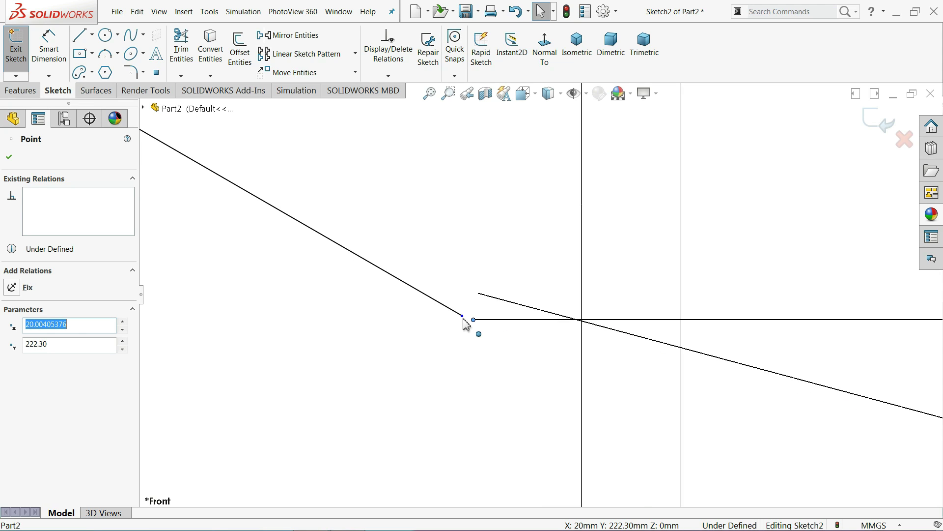
left_click(470, 311, "ctrl")
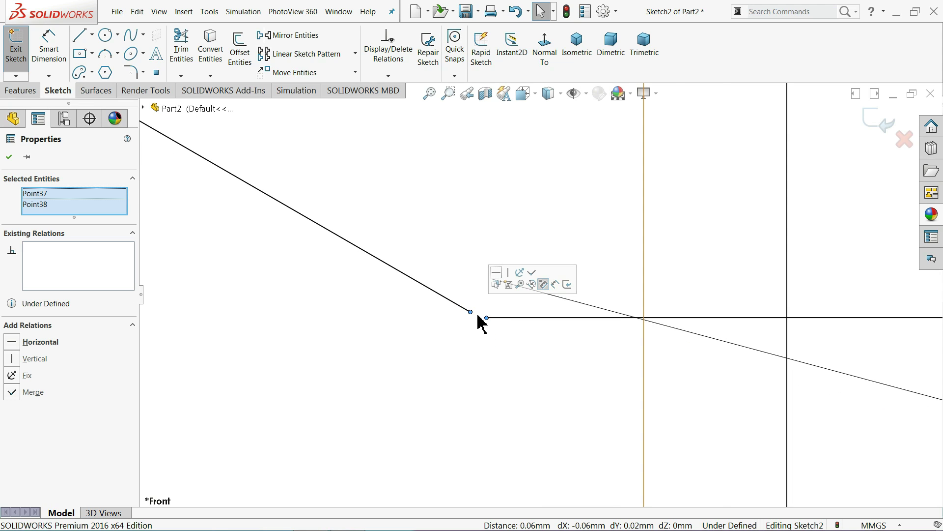
left_click(534, 280)
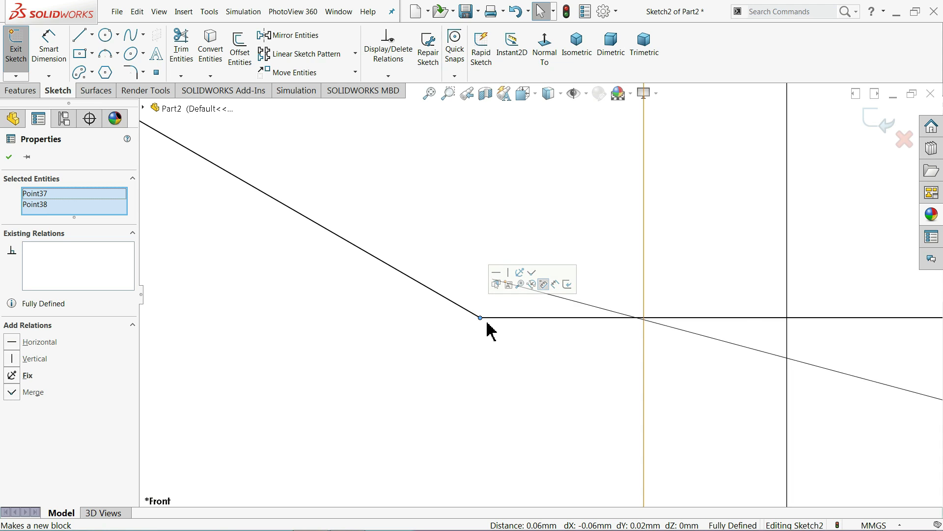
scroll(489, 326, "up", 3)
scroll(487, 327, "up", 2)
scroll(488, 325, "up", 2)
scroll(759, 307, "down", 2)
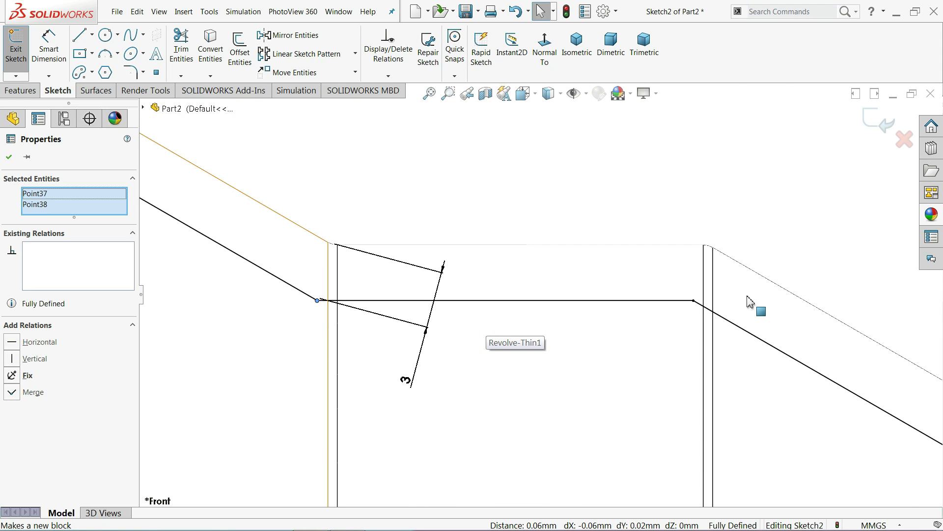
left_click(288, 174)
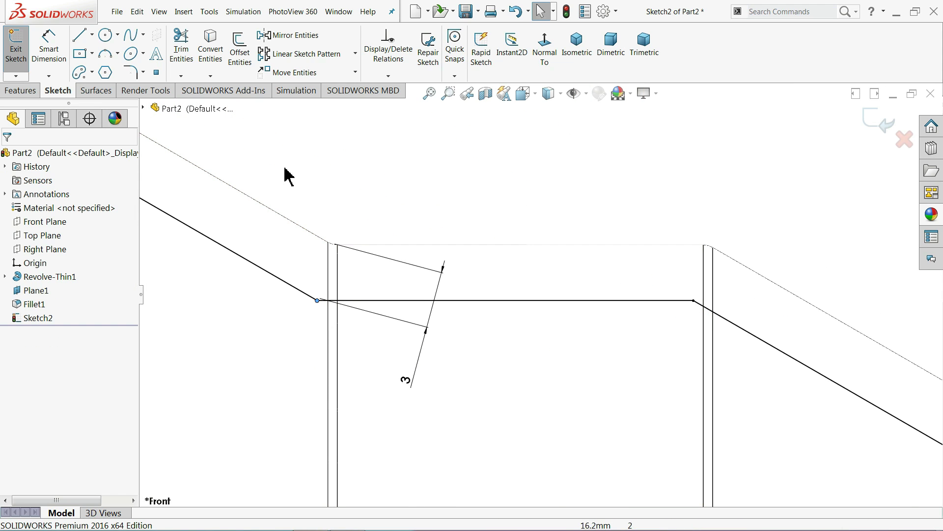
- Round the left and right corners of the horizontal line with 1 mm sketch fillets
left_click(130, 72)
type("1")
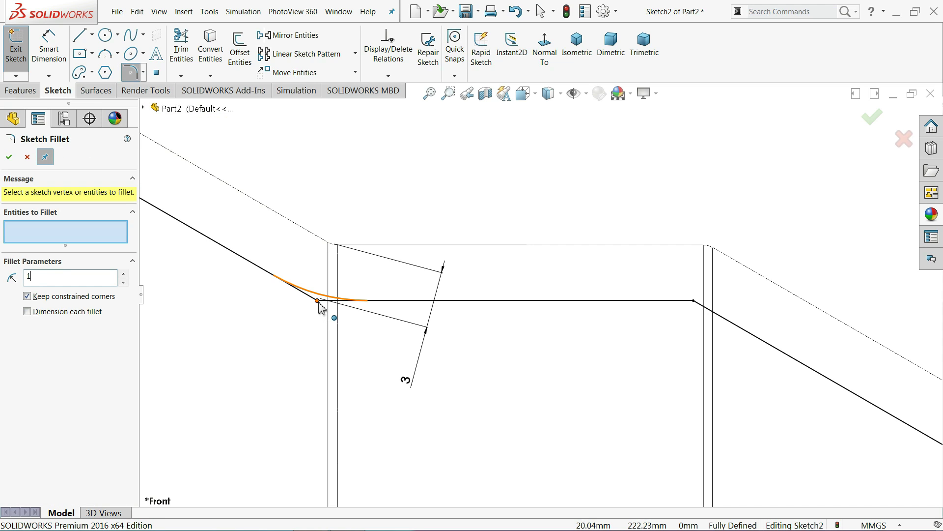
left_click(318, 301)
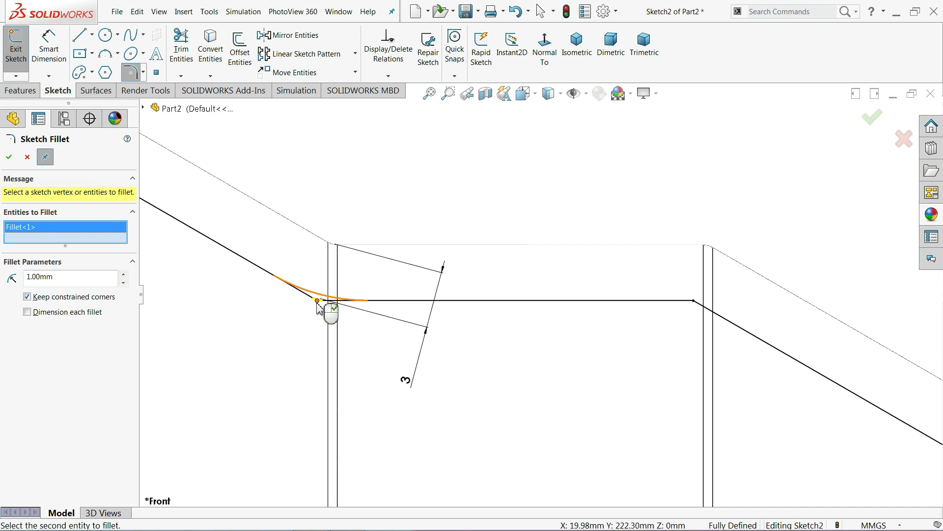
left_click(694, 301)
scroll(516, 295, "up", 3)
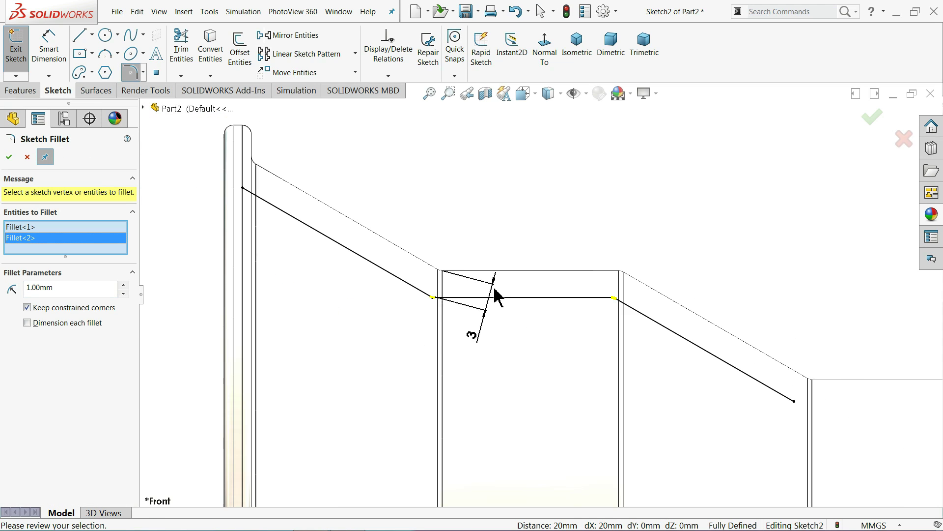
left_click(8, 158)
scroll(285, 190, "down", 2)
scroll(343, 260, "down", 2)
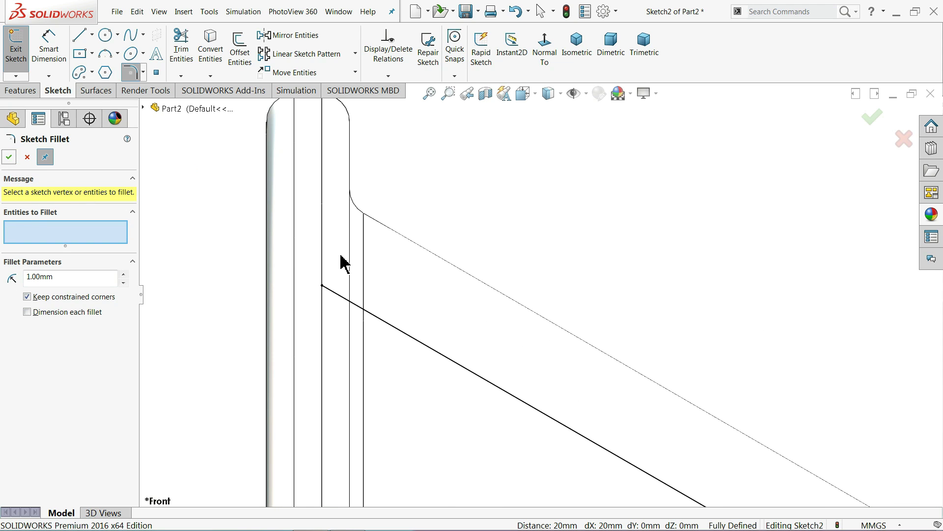
left_click(322, 286)
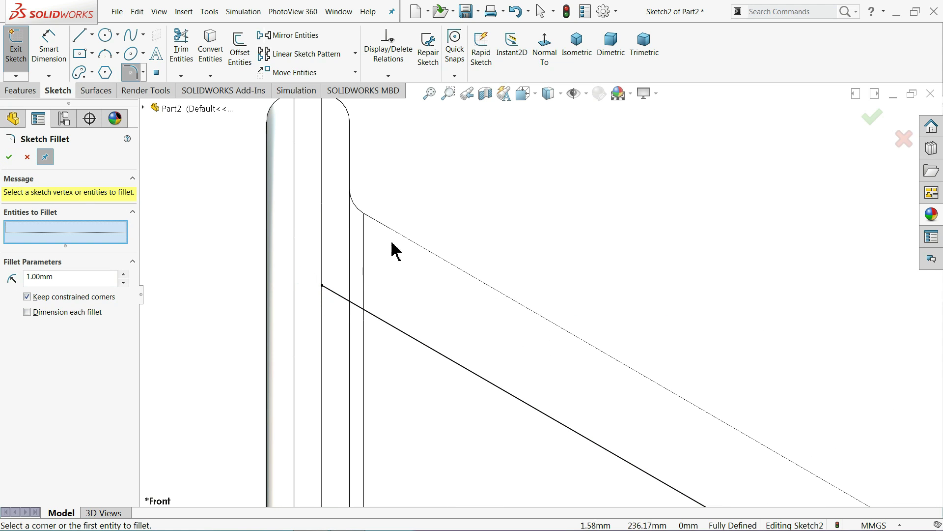
- Close the fillet tool and pull the sloped line's upper end near the rim's inner edge
left_click(27, 157)
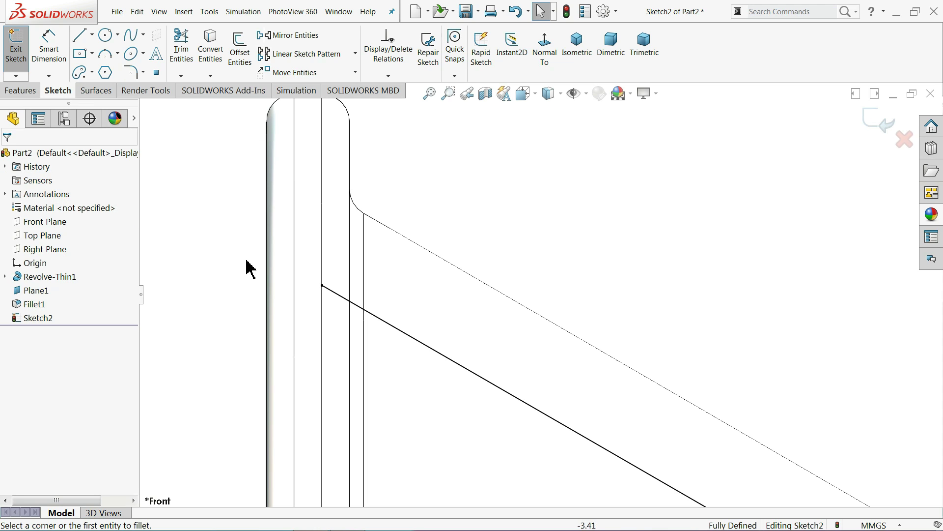
left_click_drag(323, 286, 281, 261)
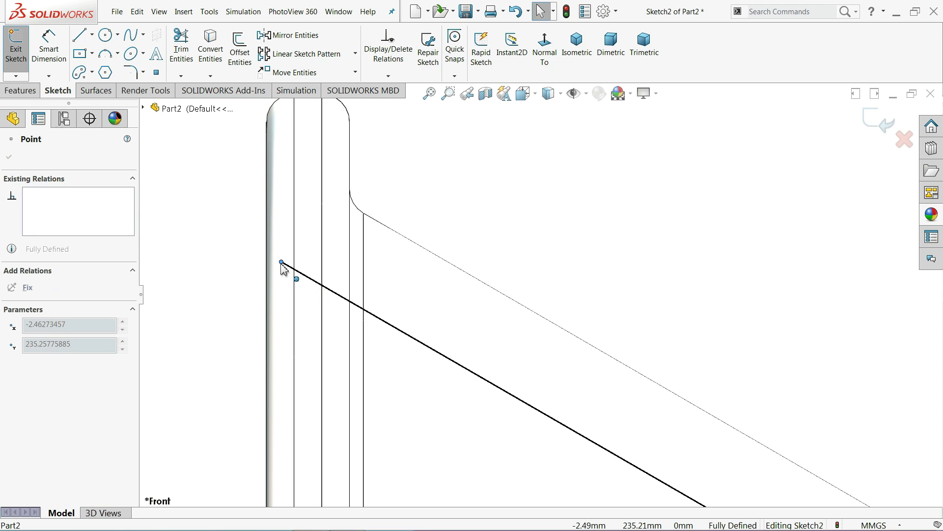
left_click(55, 61)
scroll(263, 205, "down", 2)
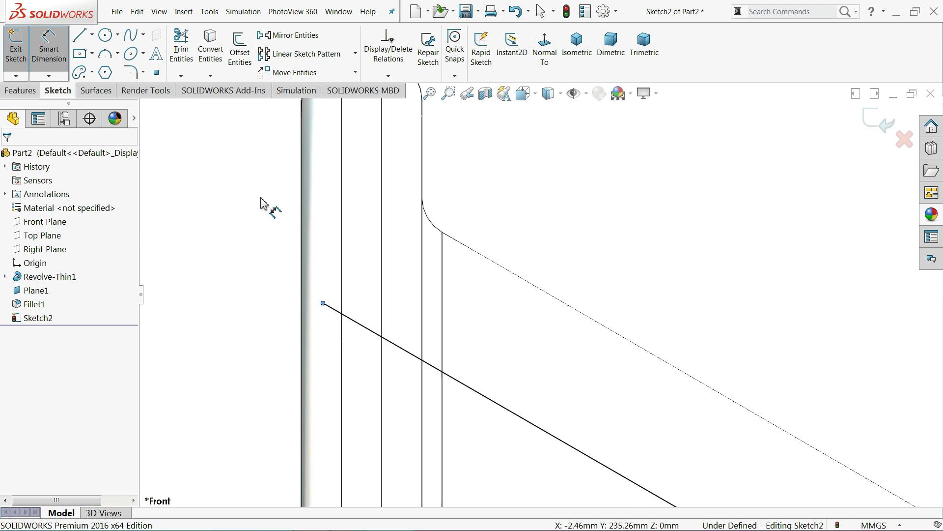
scroll(344, 320, "down", 2)
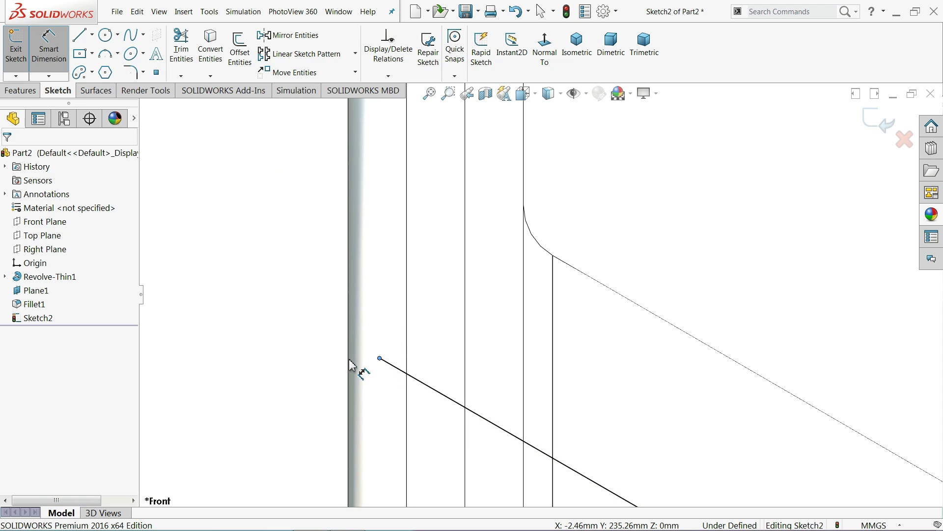
- Dimension the sloped line's upper endpoint 0.5 mm from the rim's inner edge
left_click(350, 365)
left_click(379, 358)
left_click(372, 306)
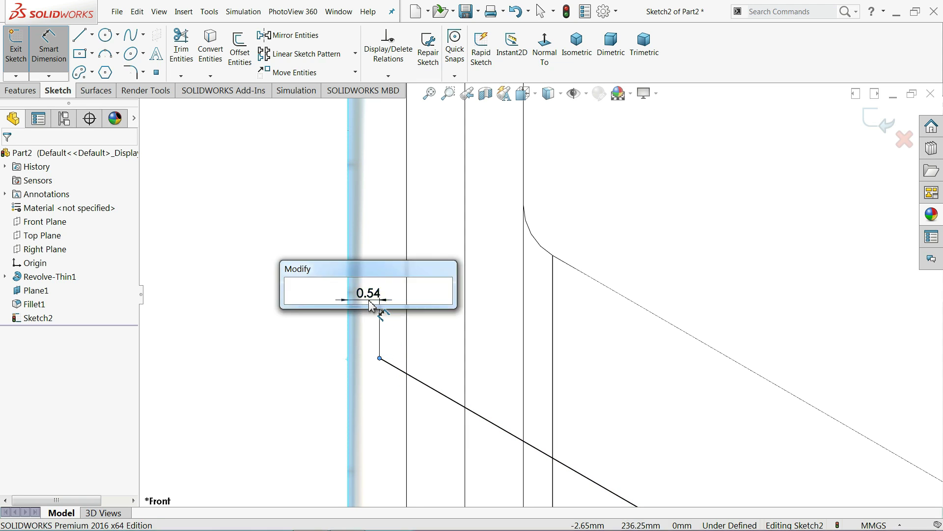
type("0.5")
key("Return")
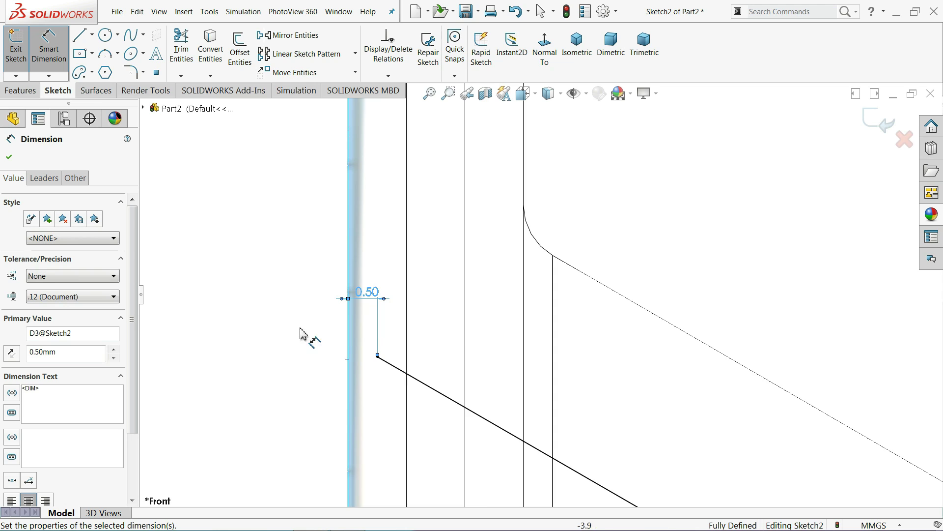
left_click(301, 334)
scroll(331, 305, "up", 3)
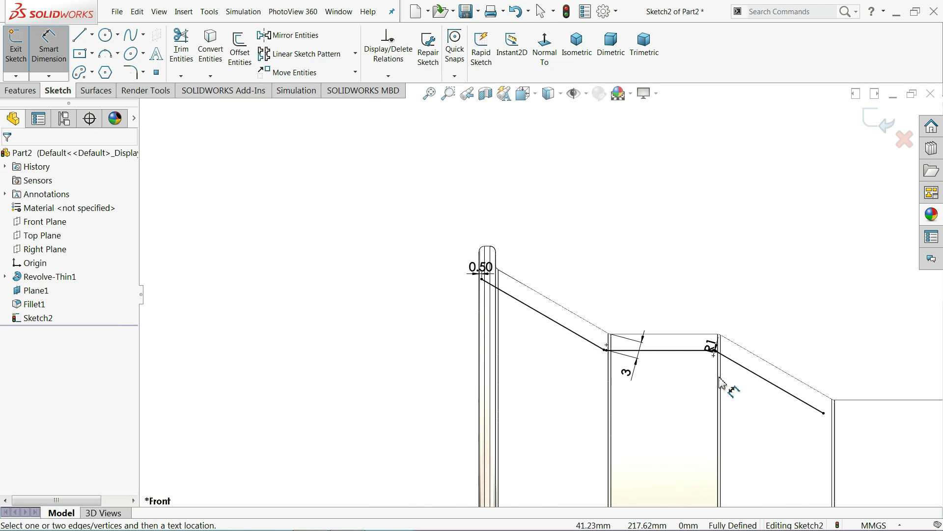
scroll(786, 393, "up", 2)
scroll(737, 390, "up", 2)
scroll(663, 395, "up", 2)
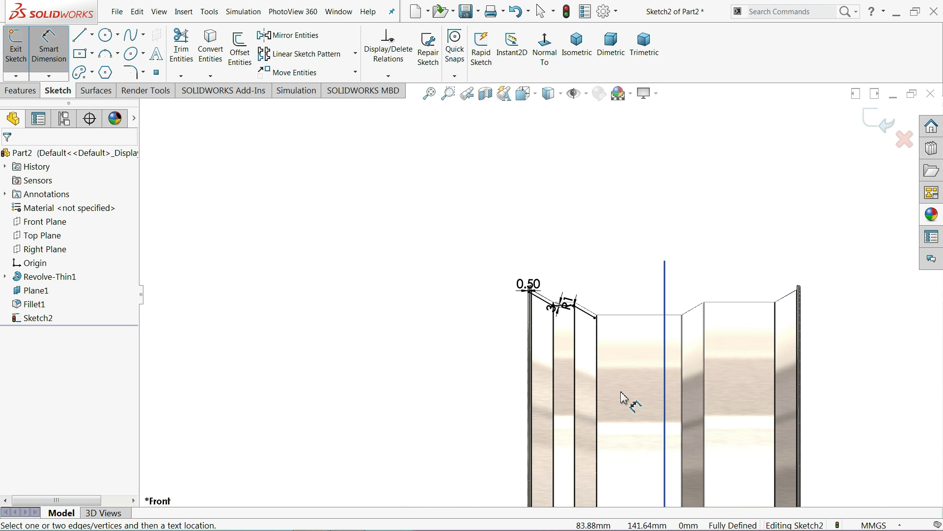
scroll(622, 397, "up", 1)
scroll(622, 397, "down", 3)
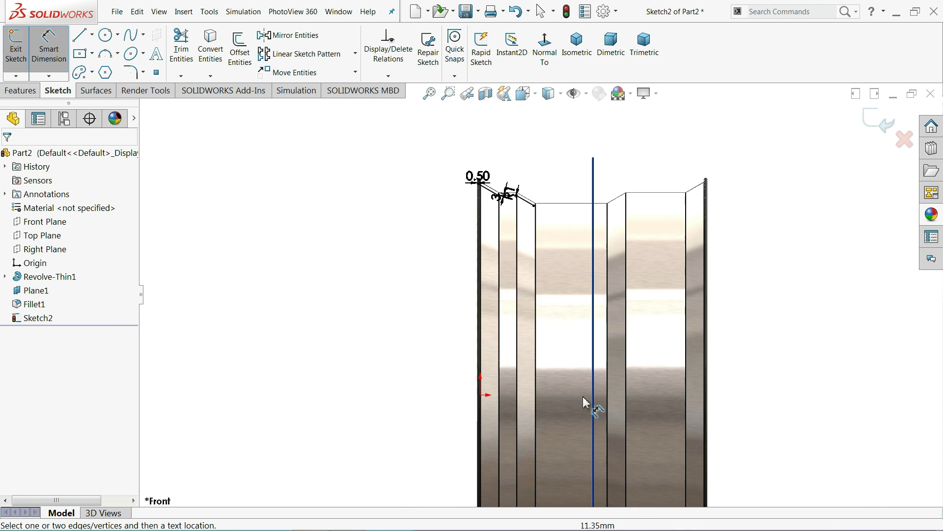
- Draw a horizontal construction centerline across the rim as the wheel axis
left_click(92, 34)
left_click(105, 66)
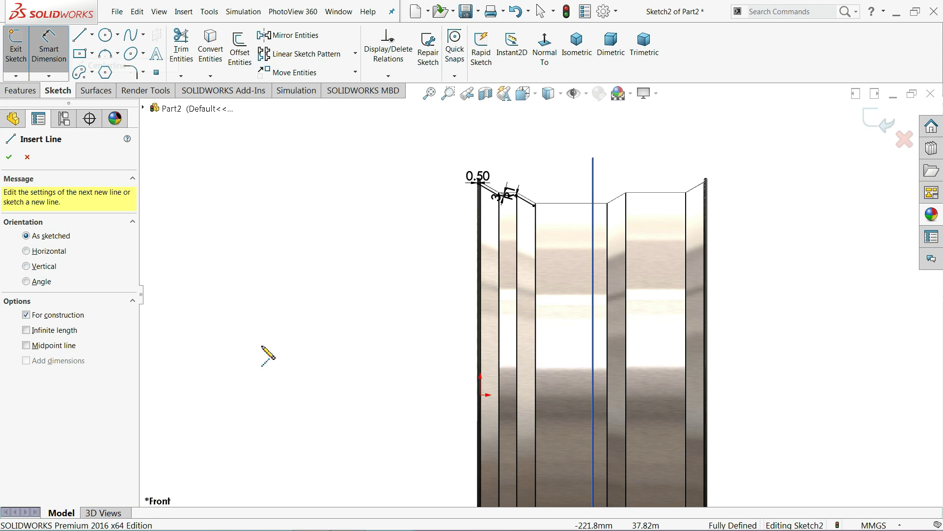
left_click(404, 394)
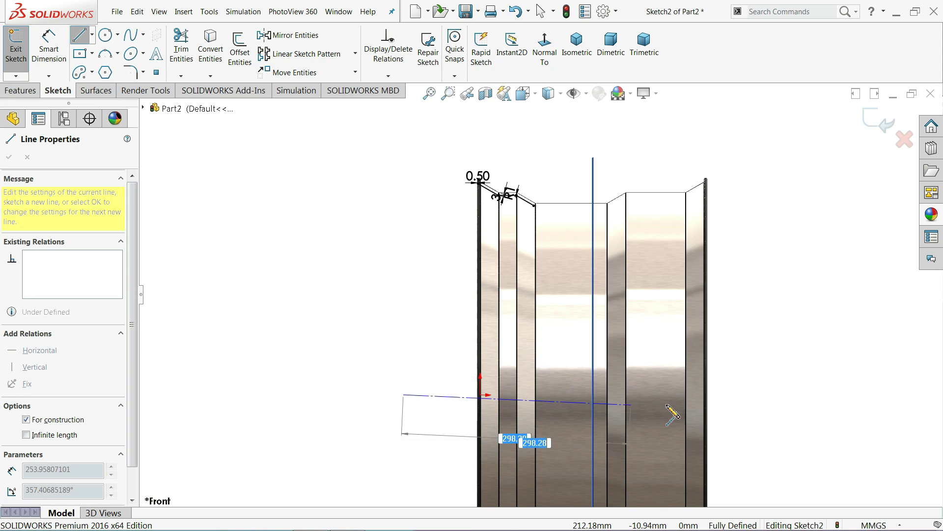
left_click(730, 394)
right_click(748, 364)
left_click(772, 373)
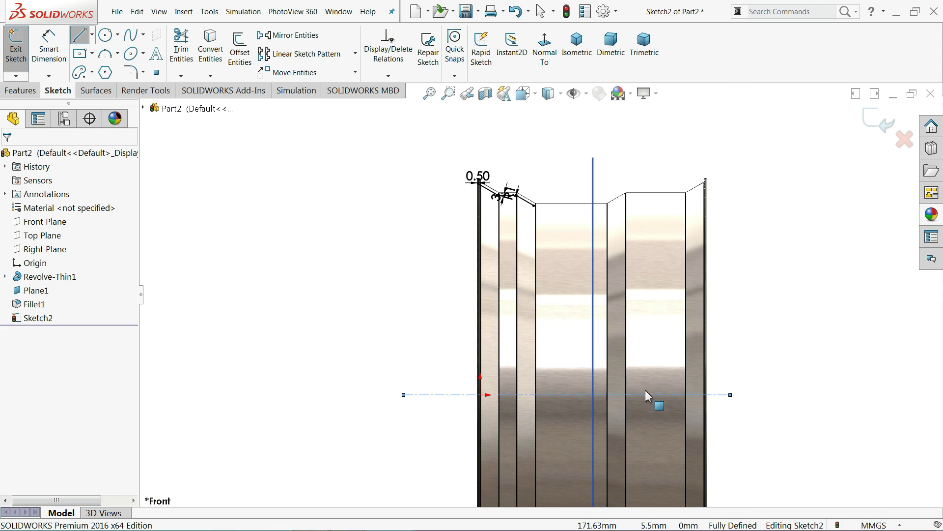
scroll(490, 397, "down", 3)
scroll(540, 330, "up", 2)
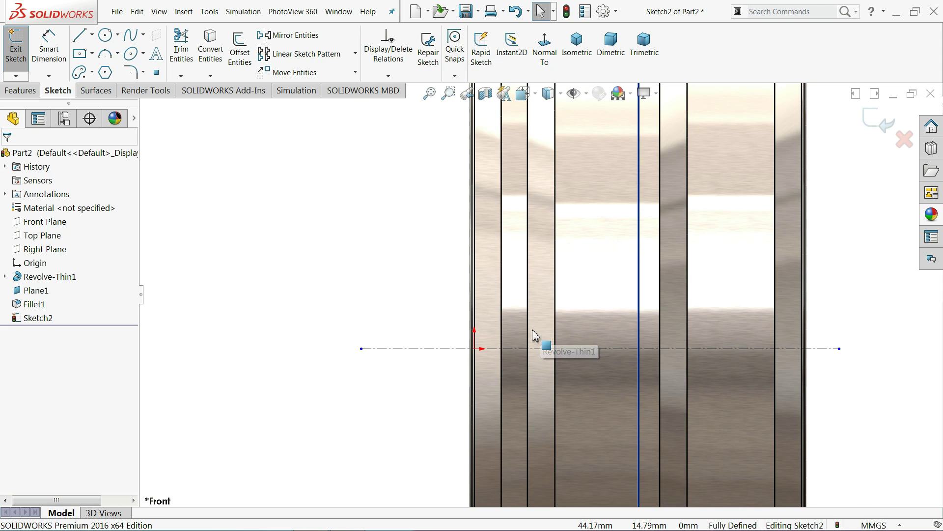
- Draw a vertical line down, then a horizontal line left to the rim's inner wall
left_click(79, 35)
scroll(590, 307, "down", 1)
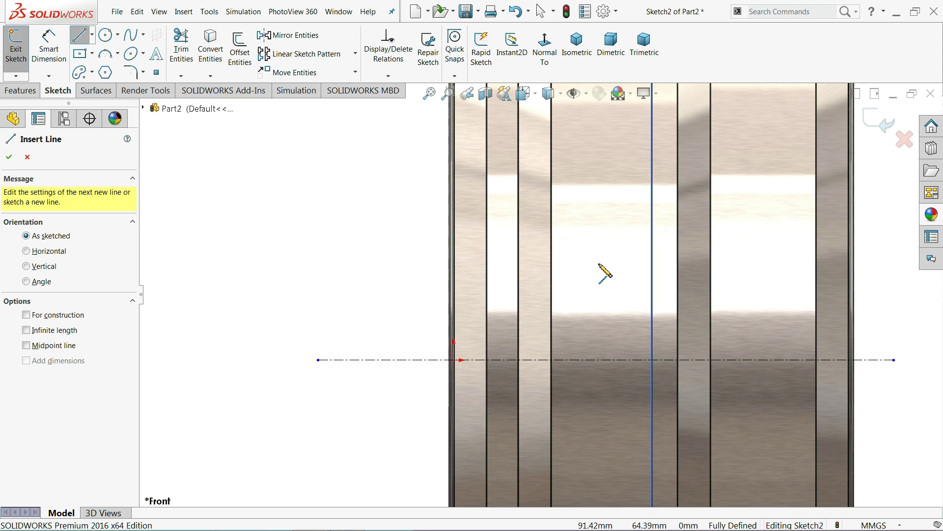
left_click(600, 247)
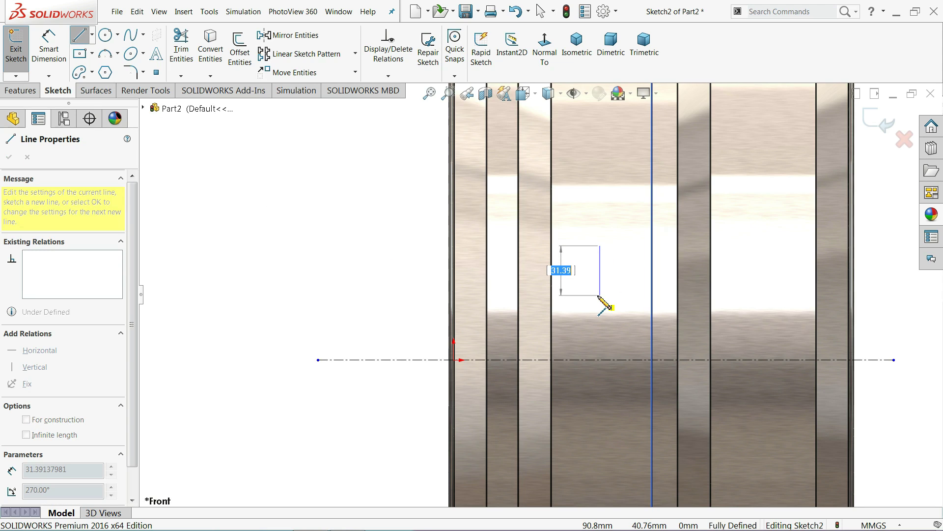
left_click(600, 295)
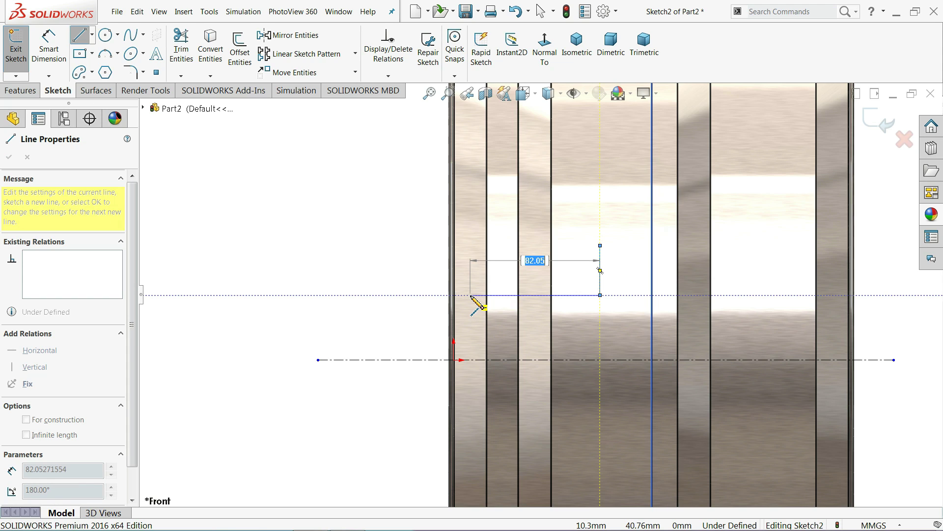
left_click(471, 296)
right_click(392, 274)
left_click(415, 280)
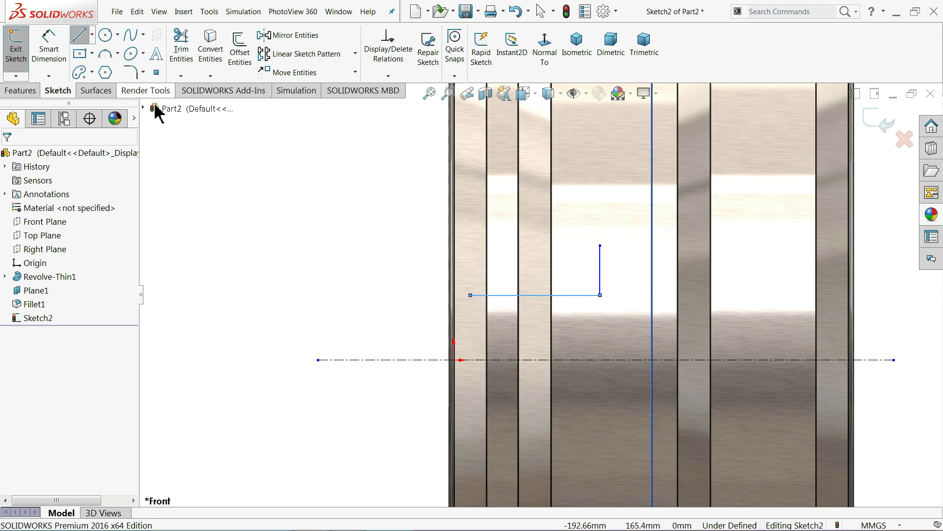
- Draw a curved spline from the horizontal line's left end up to the rim's top corner
left_click(132, 36)
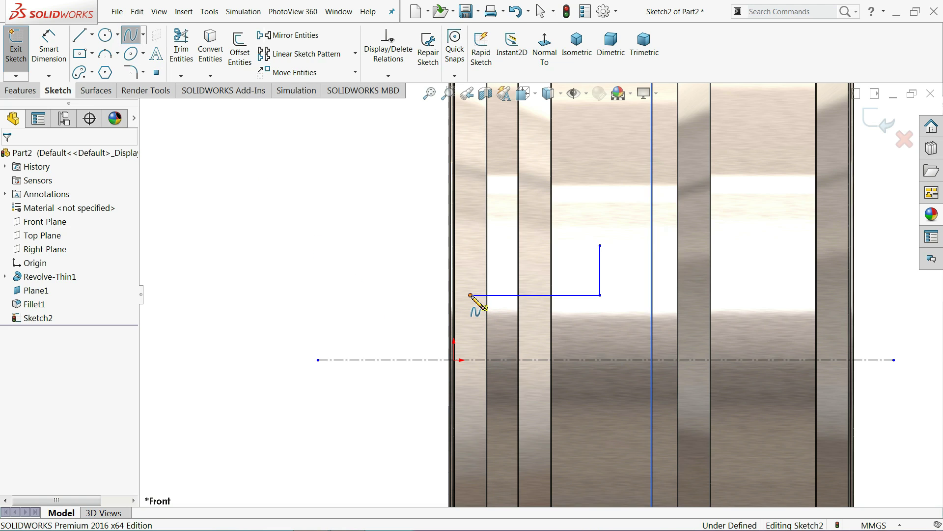
left_click(471, 294)
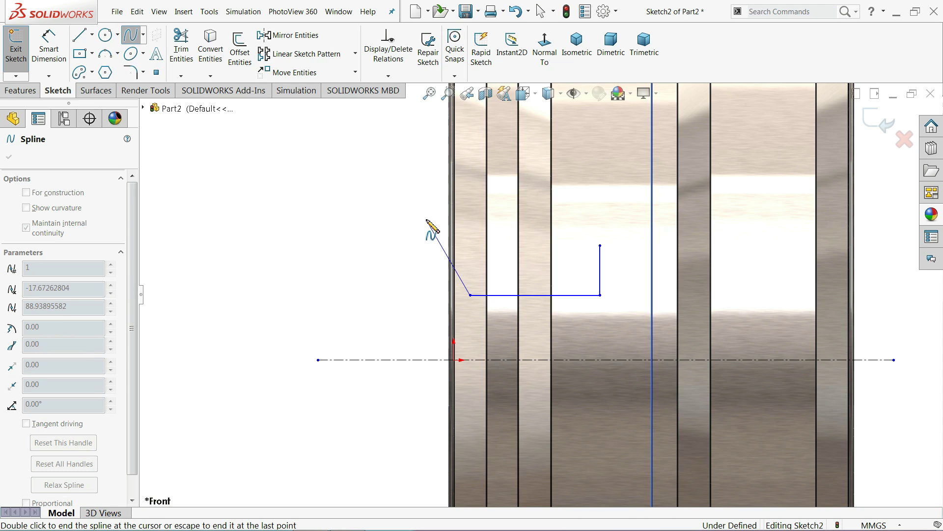
left_click(426, 219)
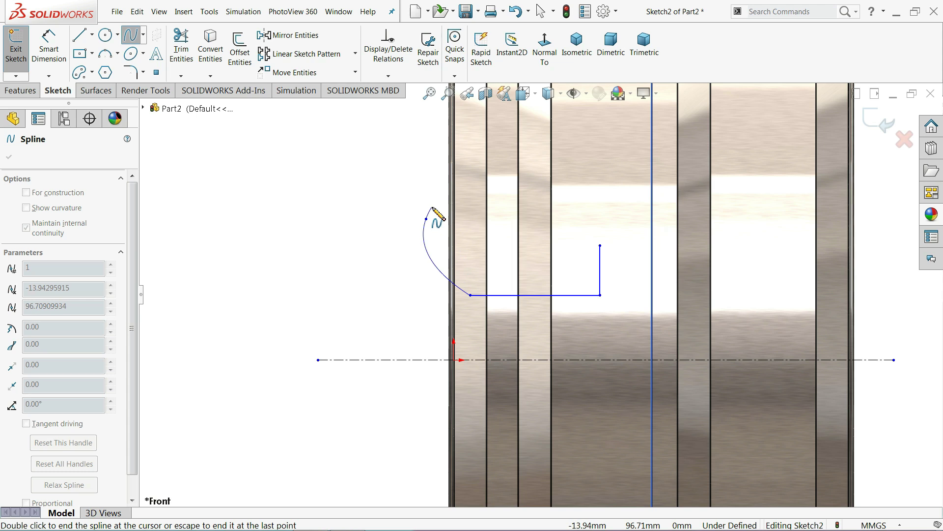
scroll(503, 185, "up", 3)
scroll(508, 190, "down", 2)
scroll(505, 179, "down", 2)
scroll(497, 231, "down", 2)
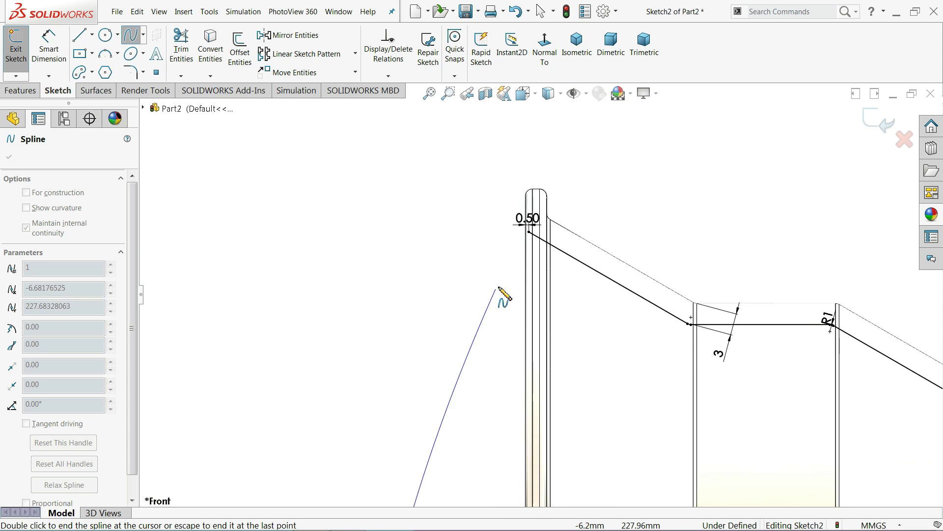
left_click(529, 232)
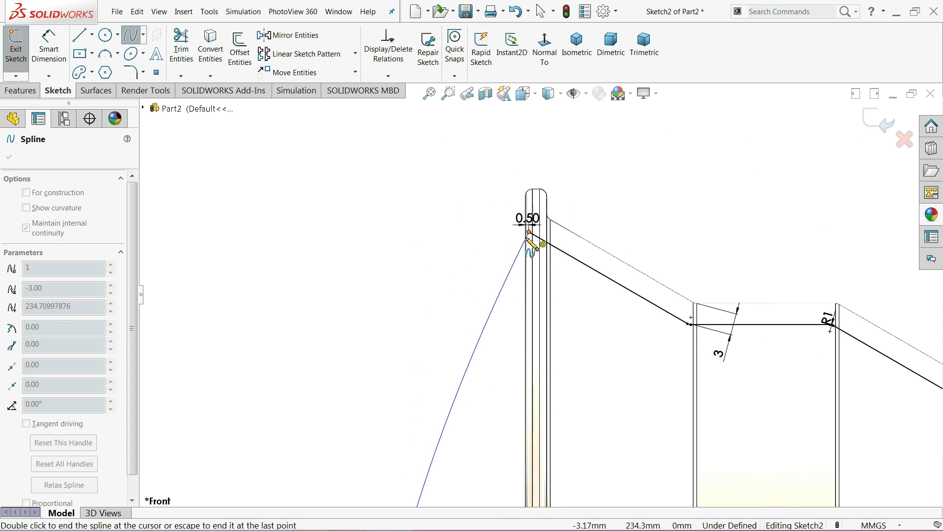
right_click(393, 260)
left_click(434, 260)
- Shorten the sloped line by dragging its end point back along it
left_click(135, 38)
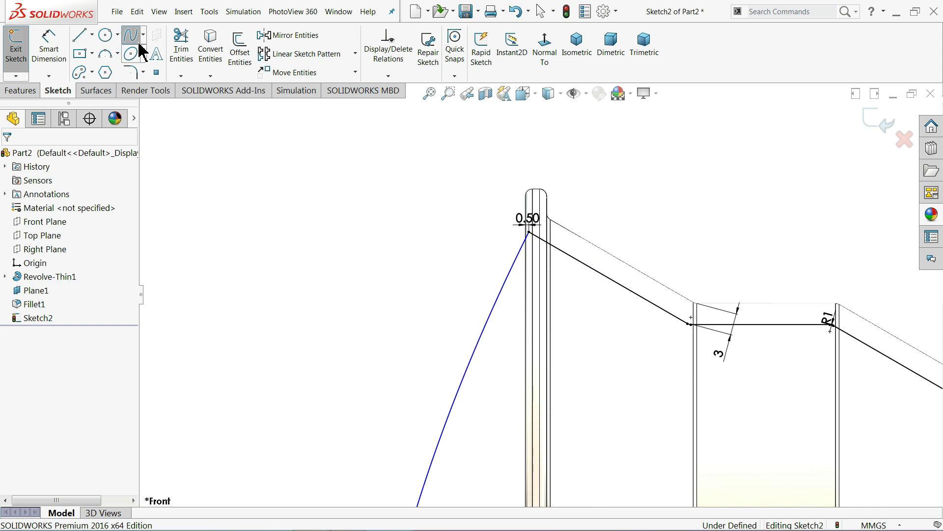
scroll(700, 378, "up", 1)
scroll(713, 382, "up", 2)
scroll(701, 376, "up", 2)
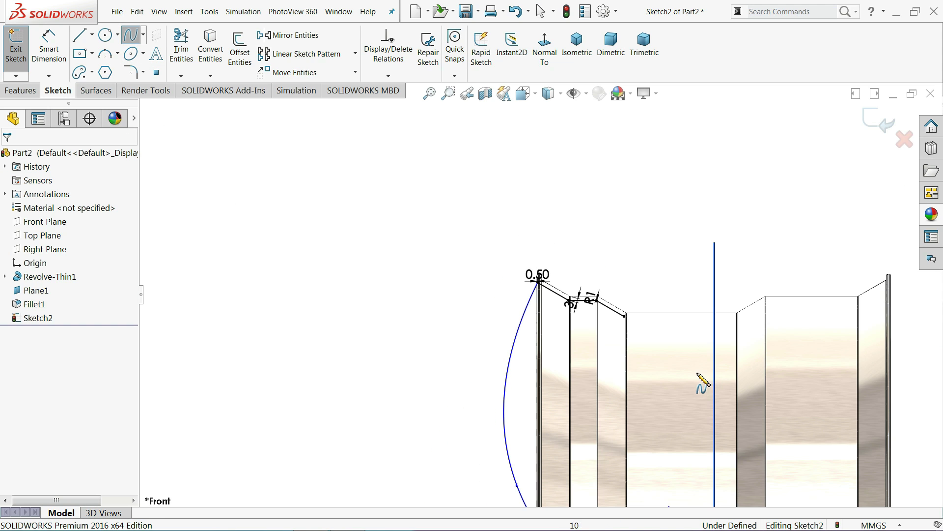
scroll(624, 359, "down", 1)
left_click(133, 44)
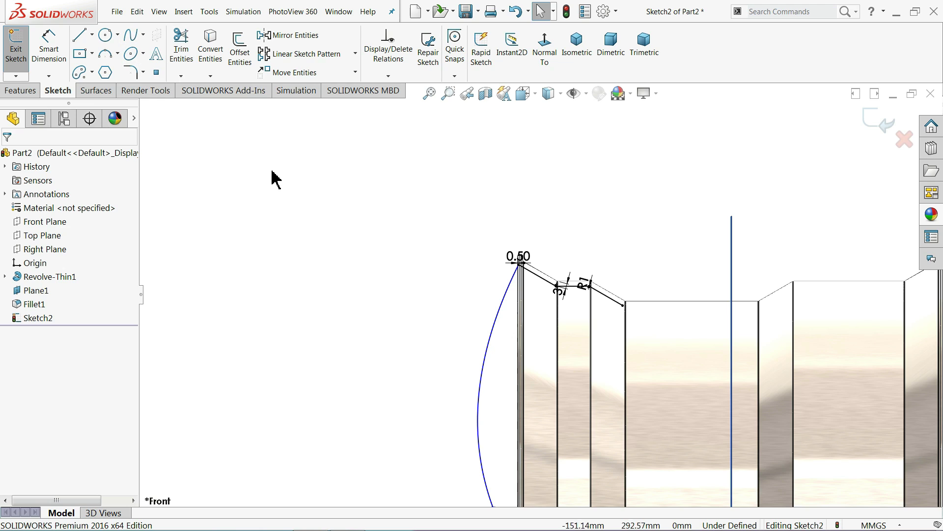
scroll(552, 337, "down", 3)
scroll(658, 290, "down", 2)
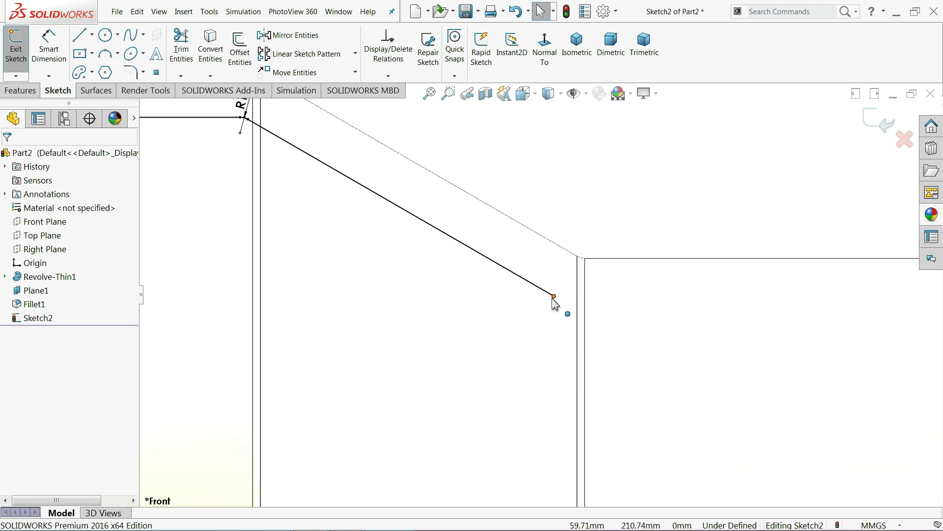
left_click_drag(554, 298, 496, 277)
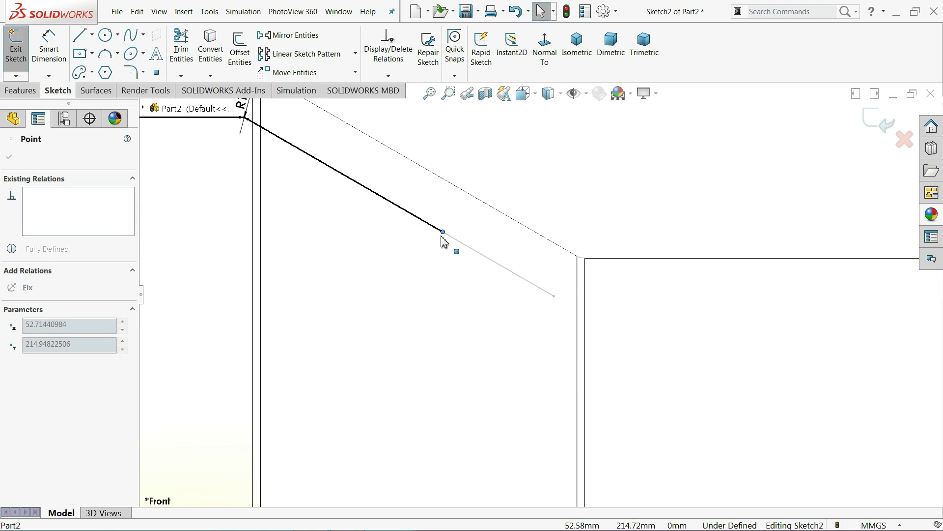
left_click_drag(443, 241, 444, 243)
scroll(445, 261, "up", 3)
- Draw a second spline from the shortened line's end to the vertical line, closing the outline
left_click(464, 266)
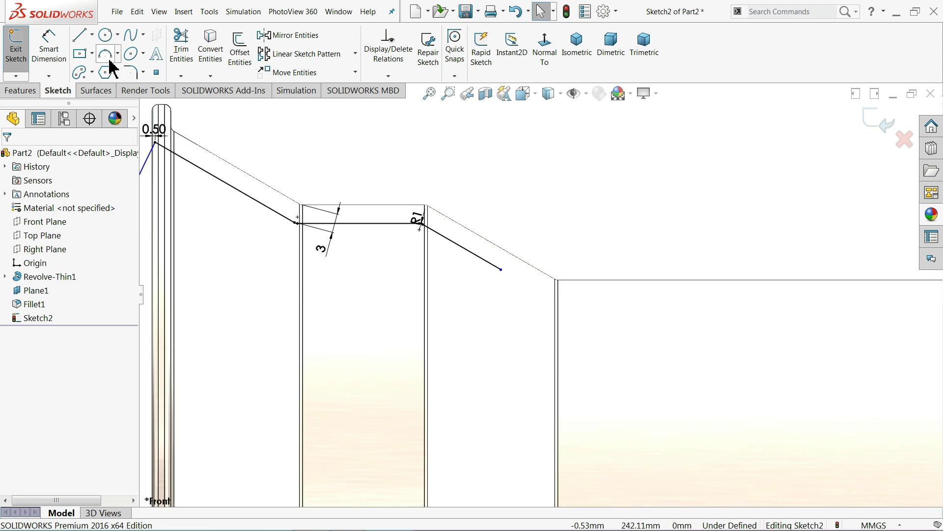
left_click(501, 270)
scroll(511, 275, "up", 2)
scroll(520, 283, "up", 7)
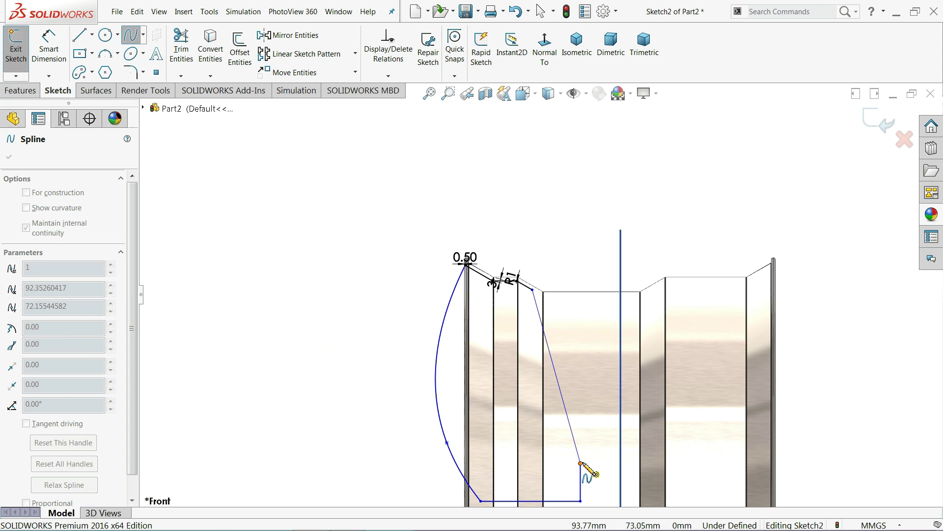
right_click(604, 388)
left_click(633, 418)
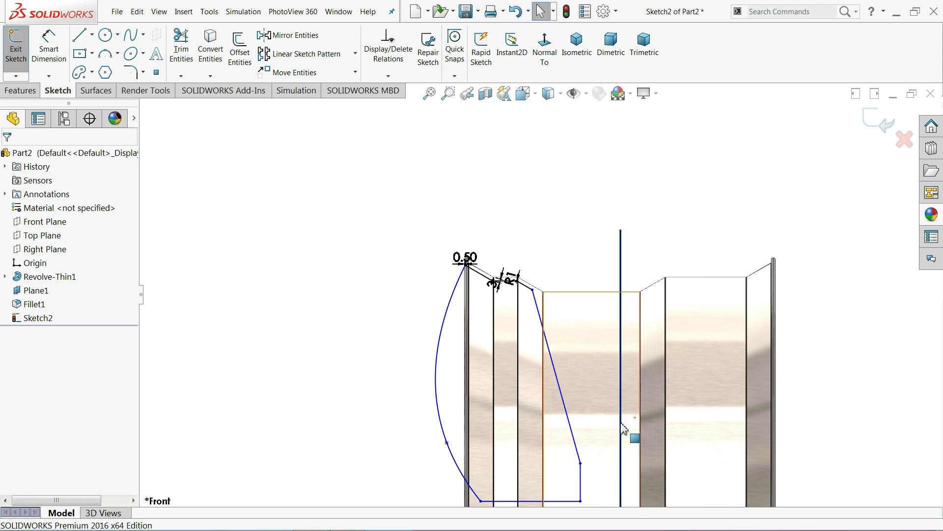
scroll(573, 432, "down", 2)
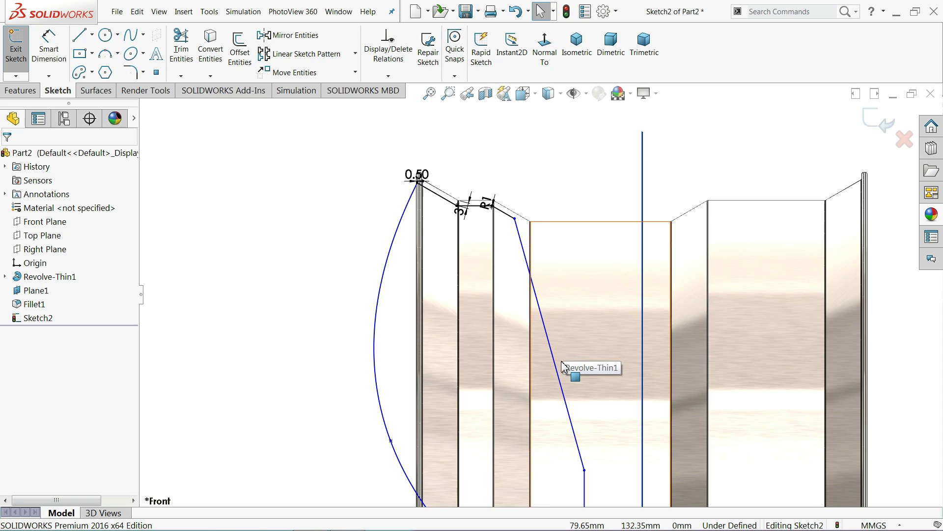
scroll(564, 400, "down", 1)
scroll(572, 410, "up", 2)
scroll(565, 384, "down", 3)
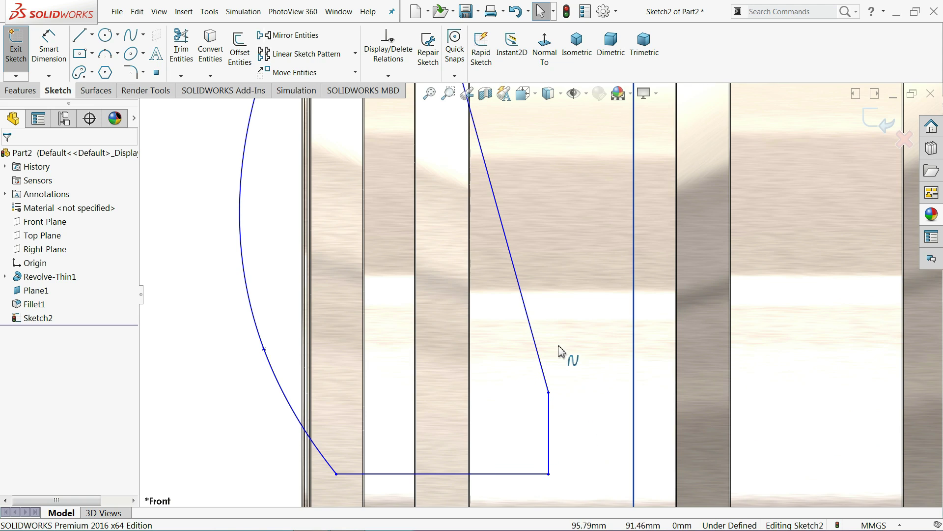
scroll(550, 346, "up", 4)
scroll(546, 368, "up", 3)
scroll(550, 384, "down", 3)
scroll(540, 369, "down", 2)
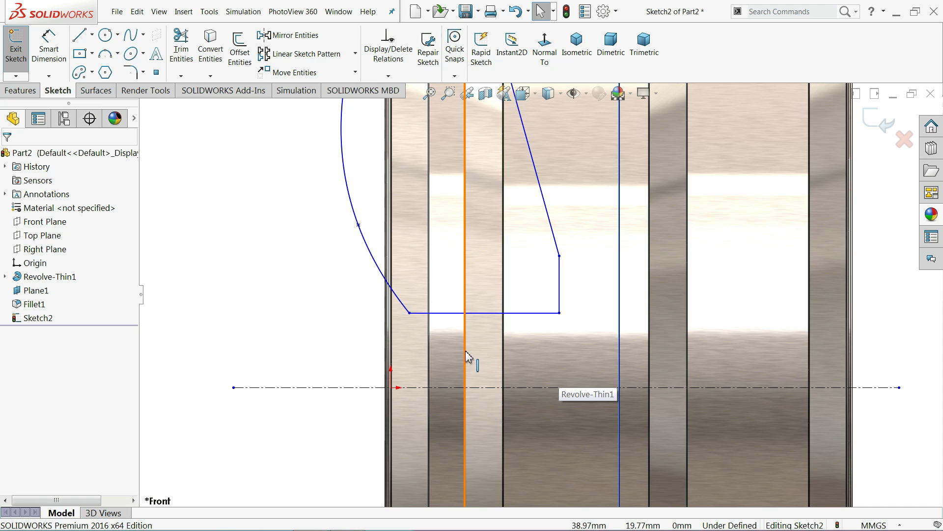
- Dimension the horizontal line 36.25 mm above the wheel axis
left_click(50, 54)
scroll(554, 359, "down", 2)
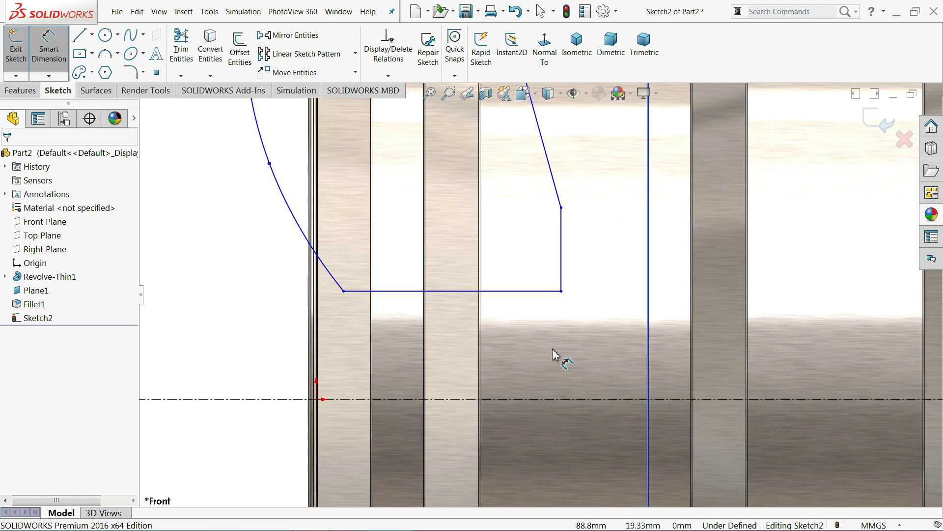
left_click(532, 292)
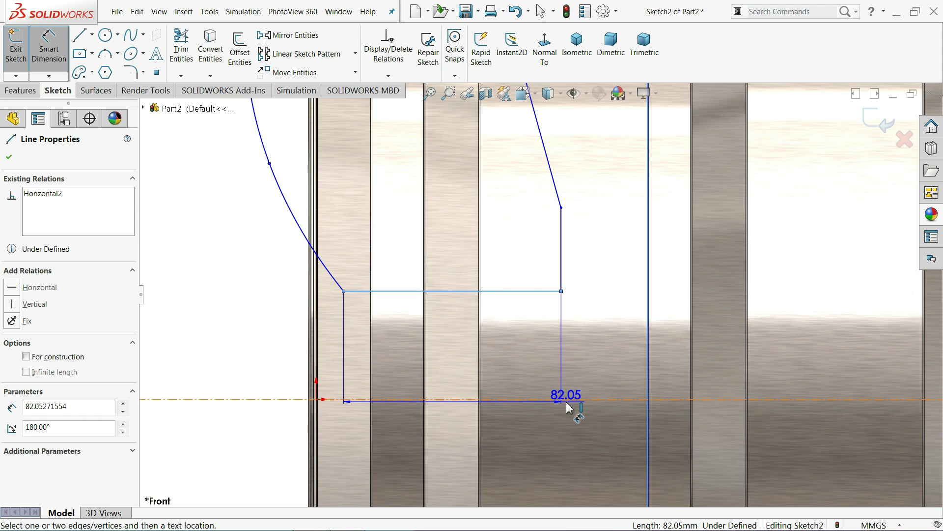
left_click(566, 400)
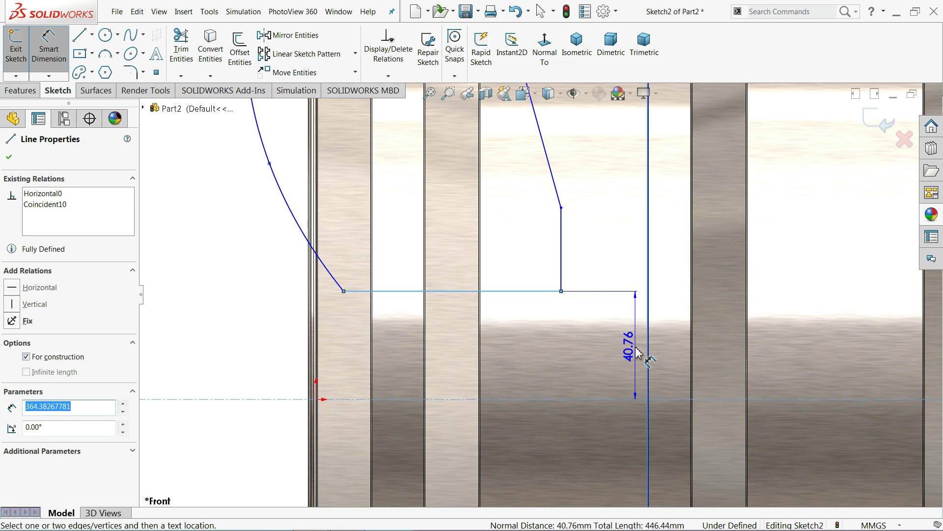
left_click(638, 353)
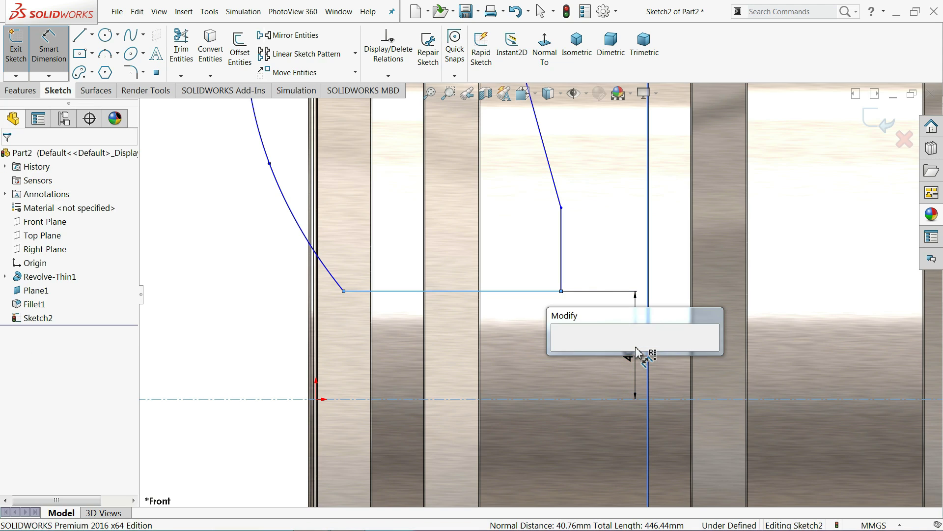
type("36.25")
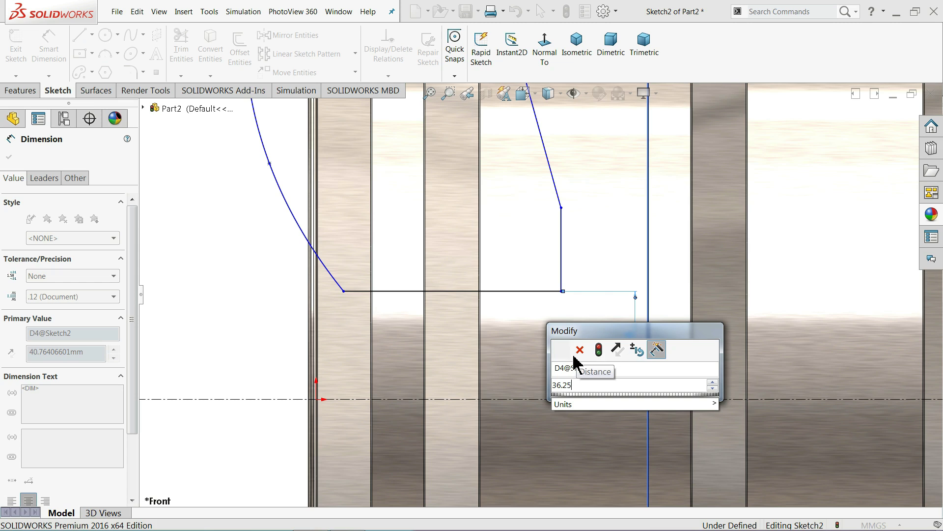
left_click(562, 349)
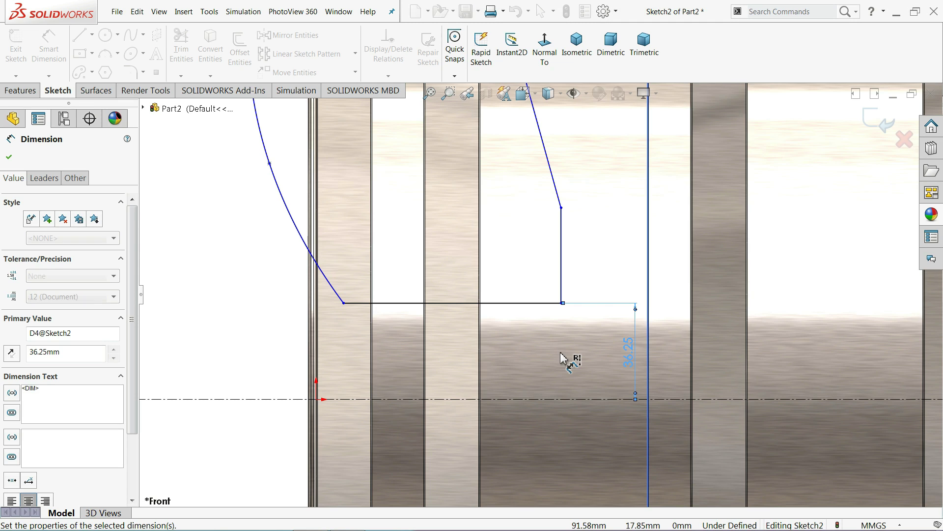
- Set the vertical line's top point height to 70 and the curve endpoint height to 75
left_click(563, 209)
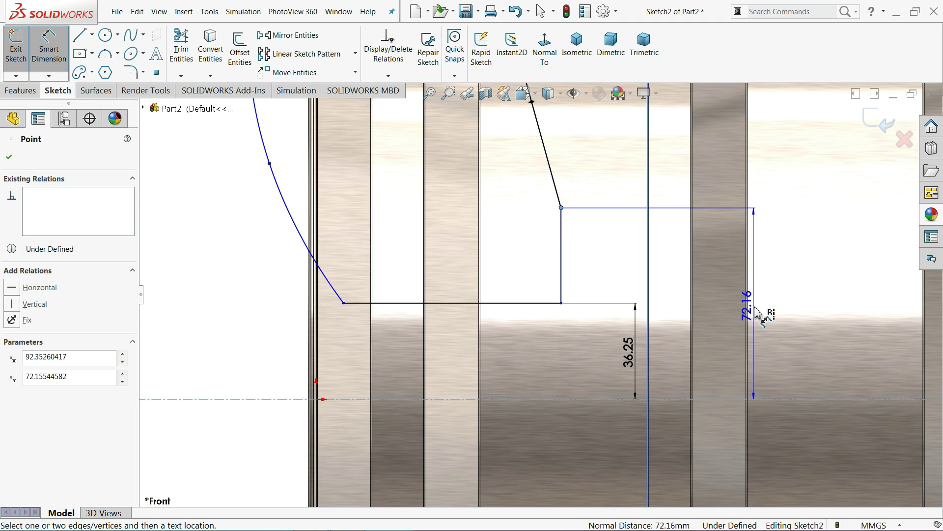
left_click(765, 312)
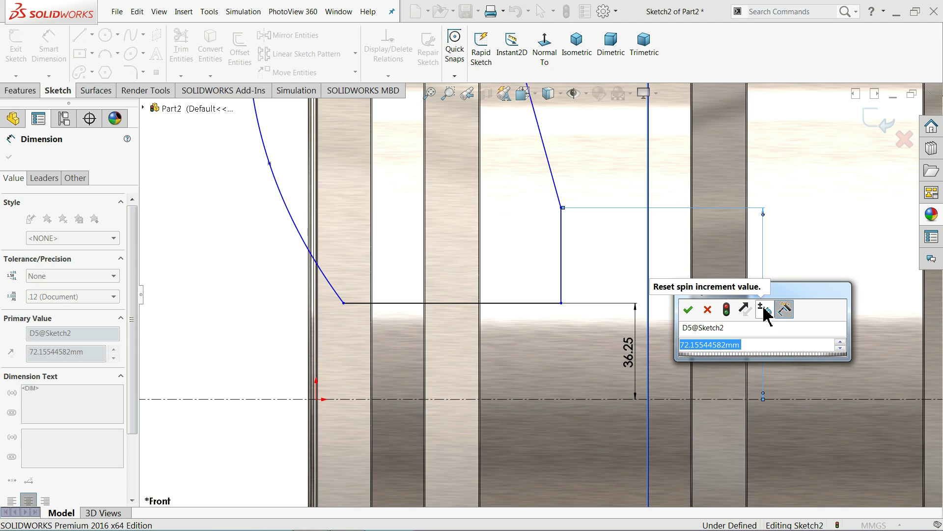
type("70")
key("Return")
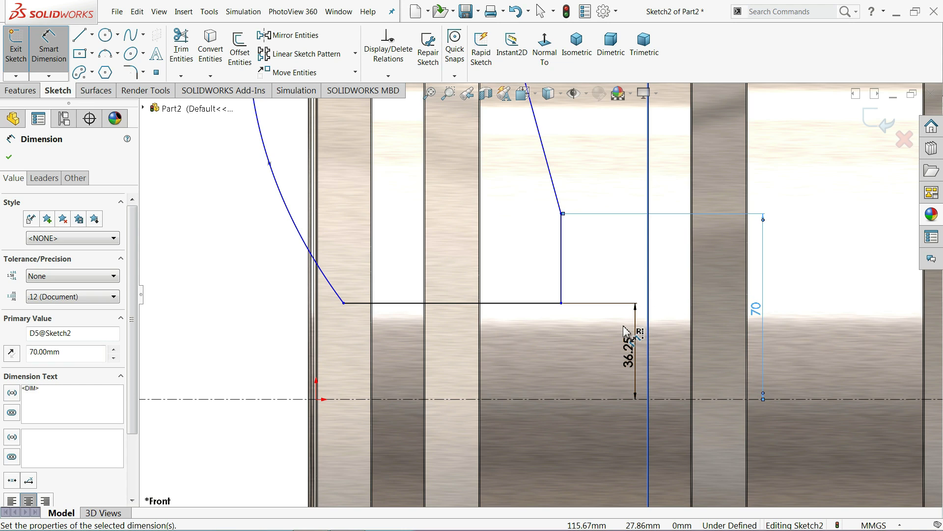
scroll(538, 291, "up", 1)
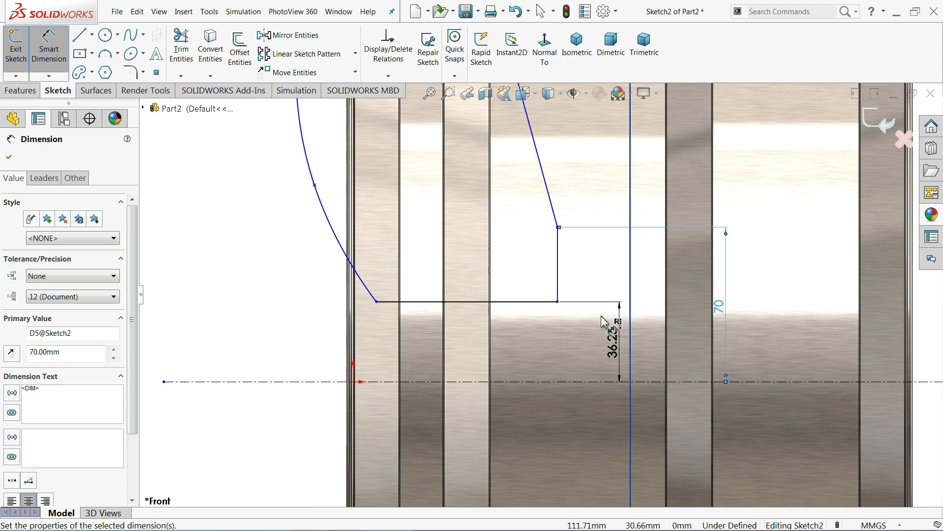
left_click(315, 186)
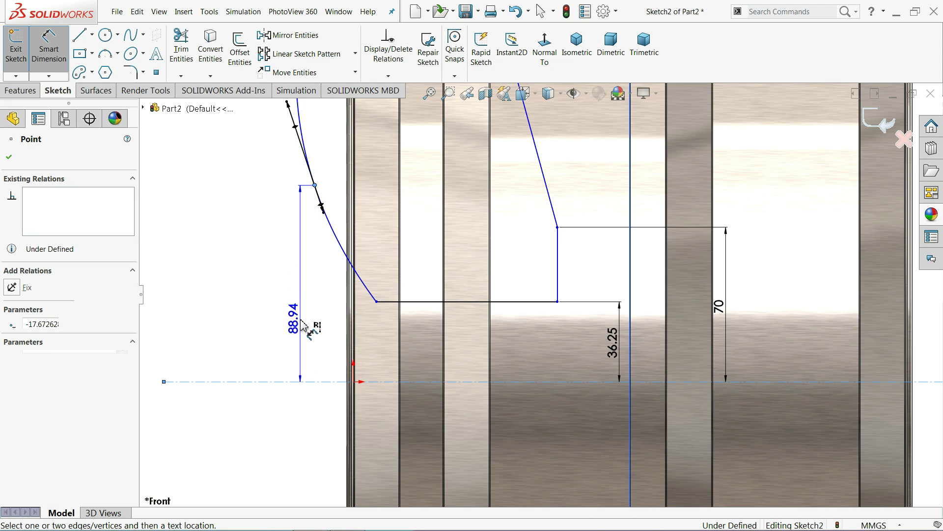
left_click(252, 280)
type("75")
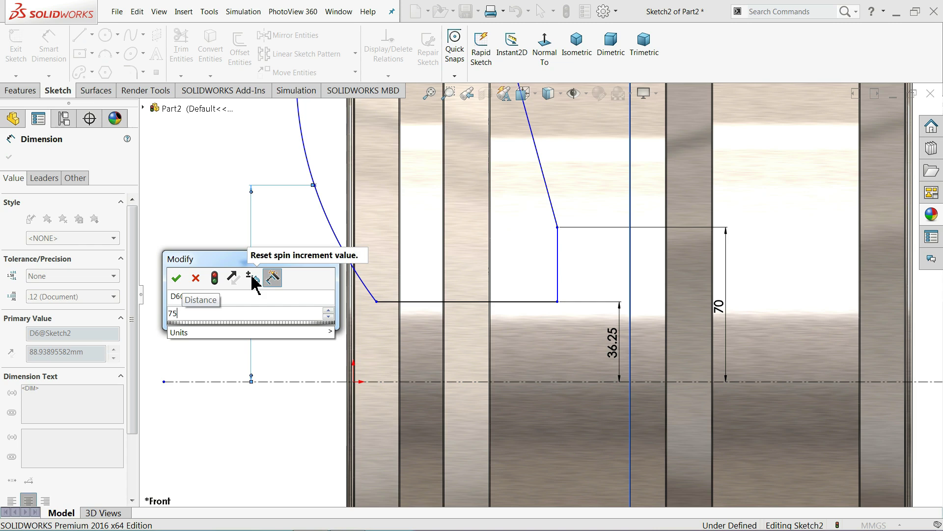
key("Return")
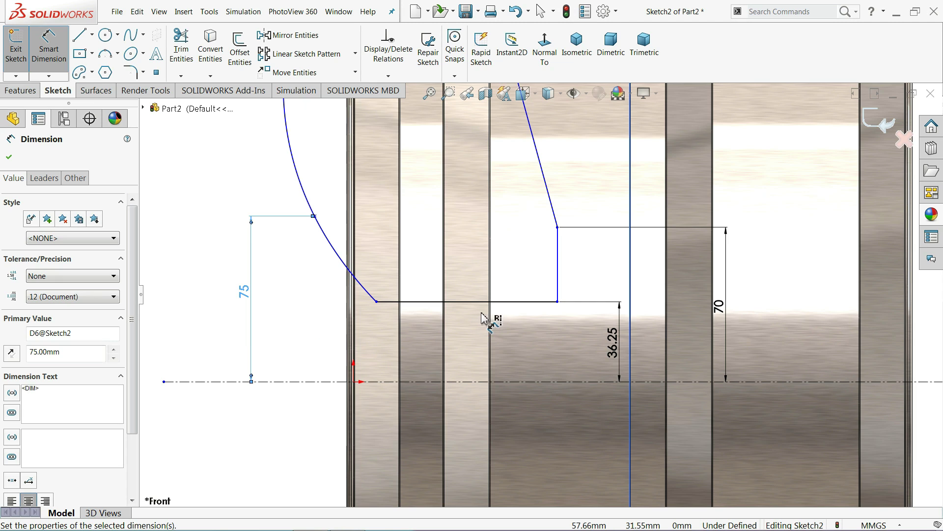
- Set the horizontal line's length to 132 mm
left_click(512, 302)
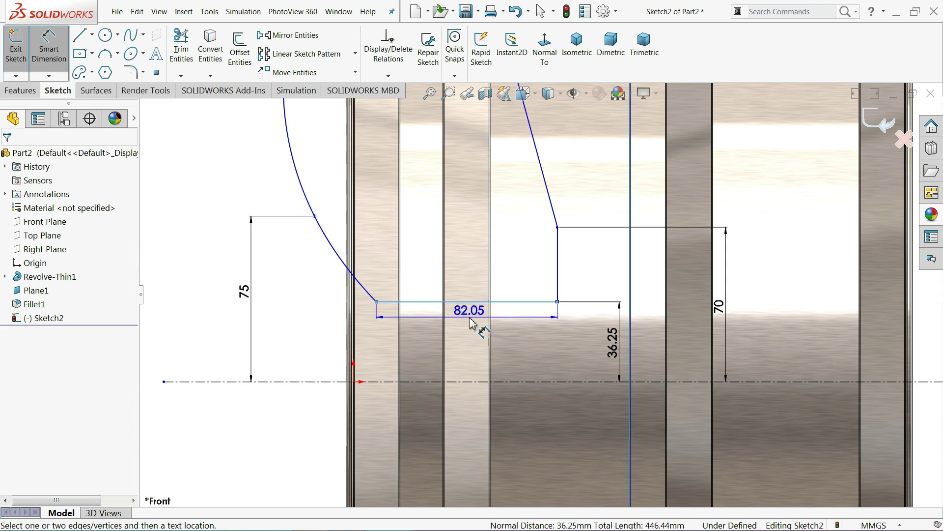
left_click(470, 284)
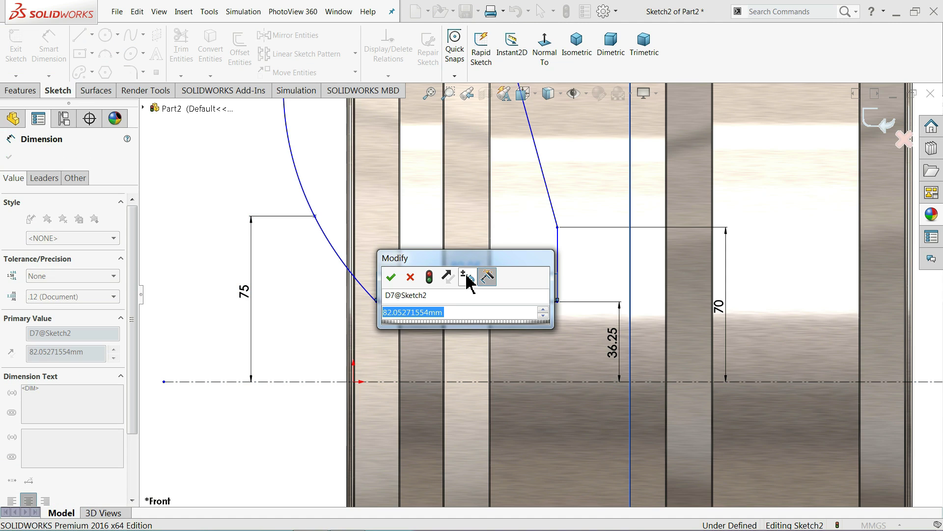
type("132")
key("Return")
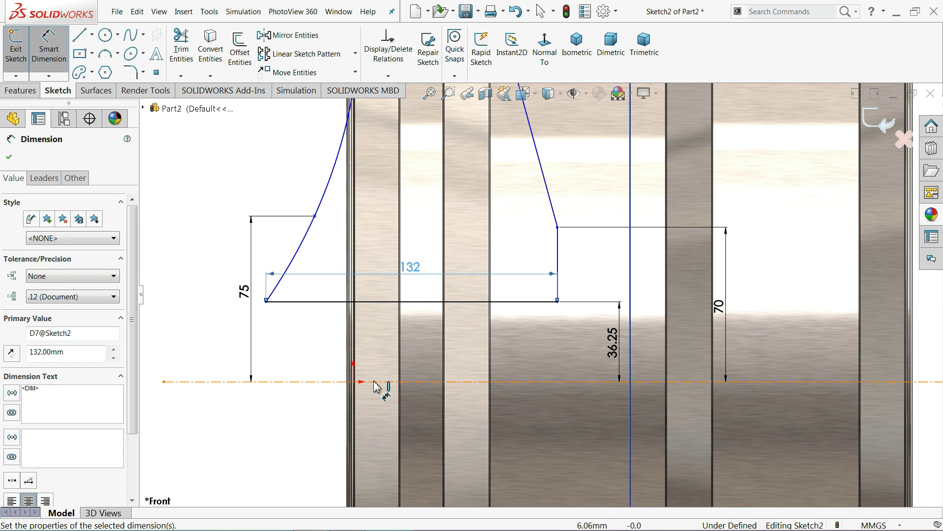
scroll(363, 381, "down", 5)
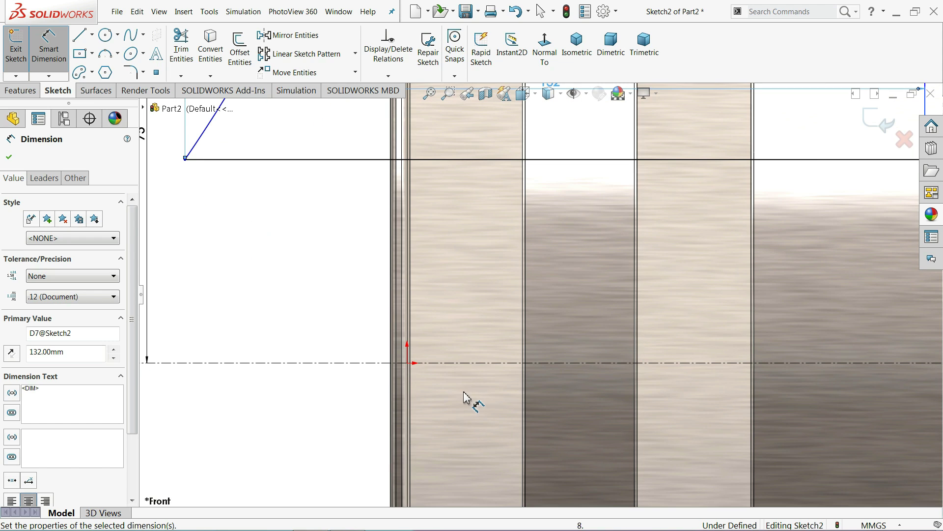
key("Escape")
scroll(737, 295, "up", 3)
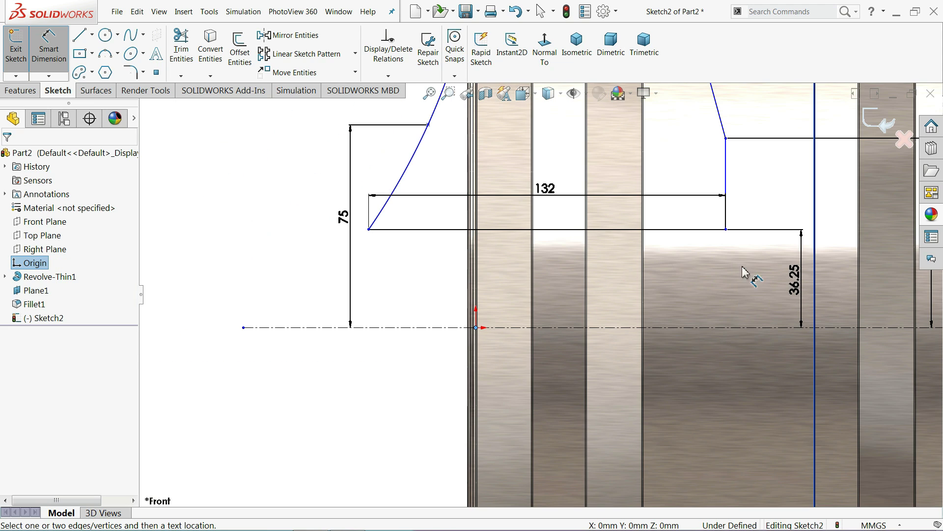
- Dimension the line's right endpoint 95.50 mm horizontally from the origin
left_click(726, 230)
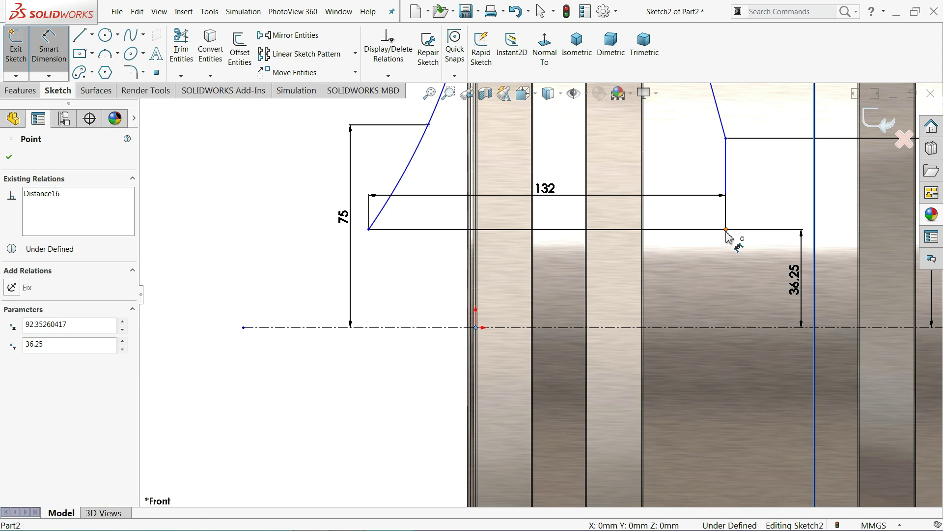
left_click(611, 383)
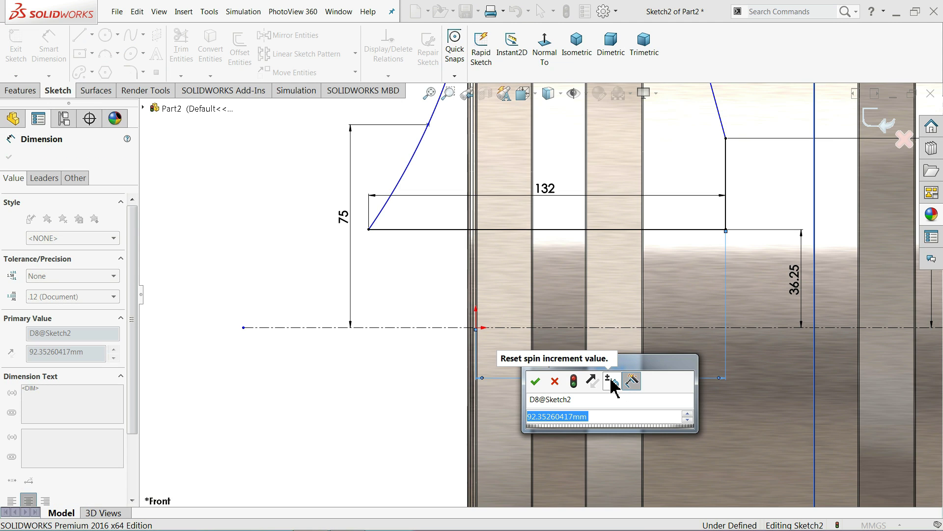
type("95.5")
key("Return")
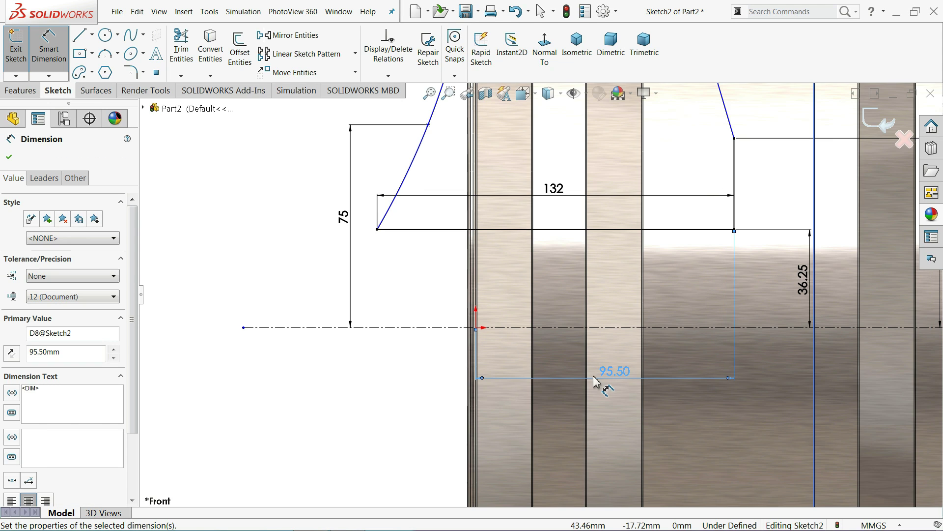
scroll(565, 357, "up", 2)
scroll(555, 309, "up", 2)
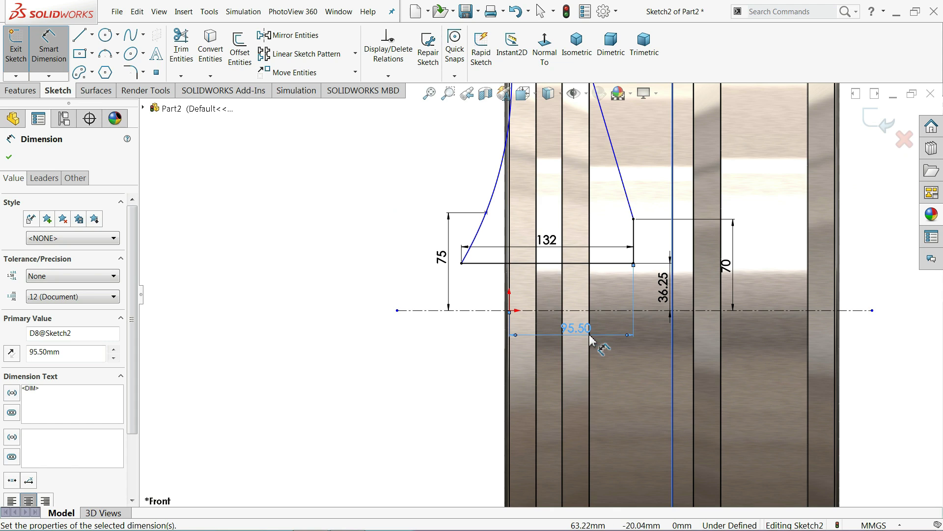
scroll(499, 227, "down", 2)
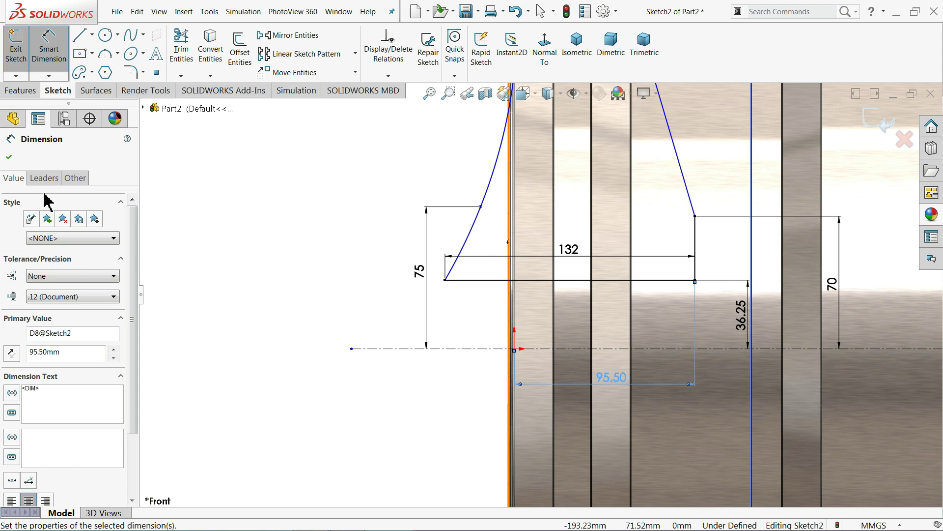
left_click(9, 157)
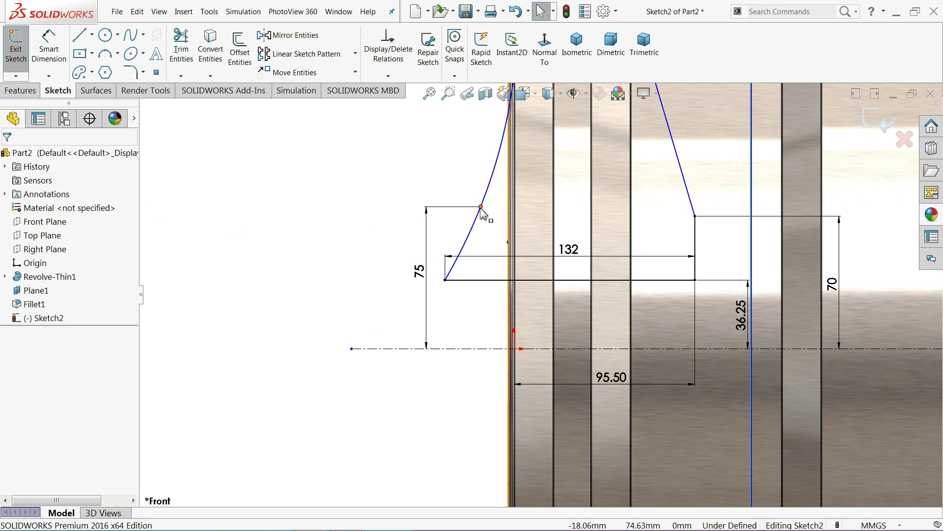
- Add a 140 mm horizontal span between the curve's upper endpoint and the line's right endpoint
left_click(49, 45)
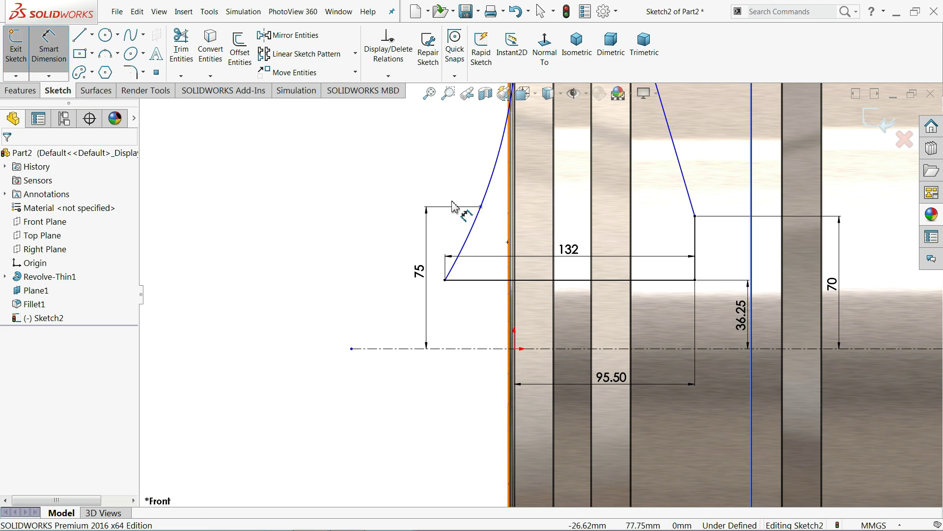
left_click(482, 208)
left_click(695, 280)
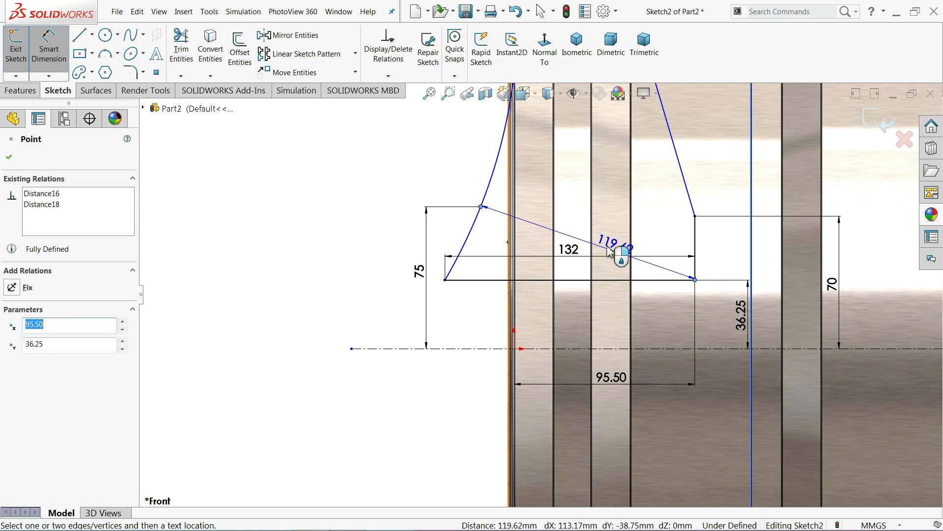
left_click(572, 170)
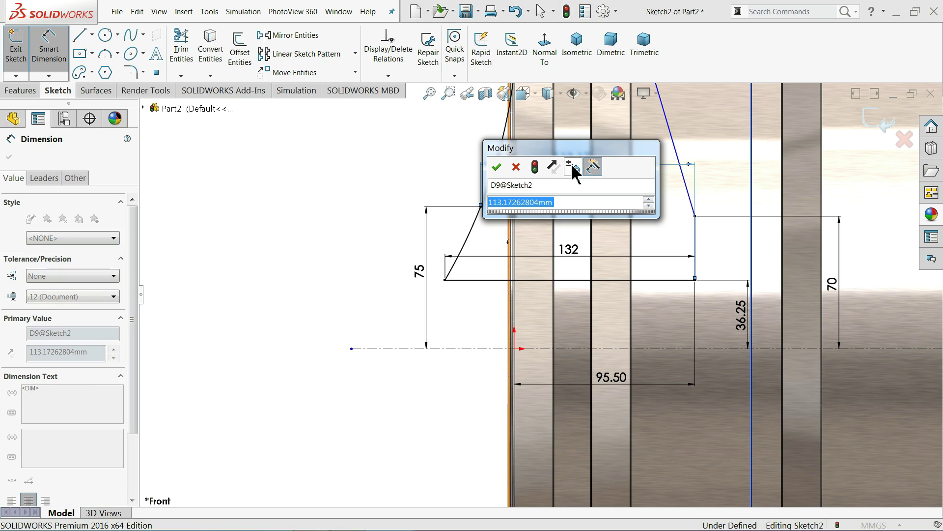
type("140")
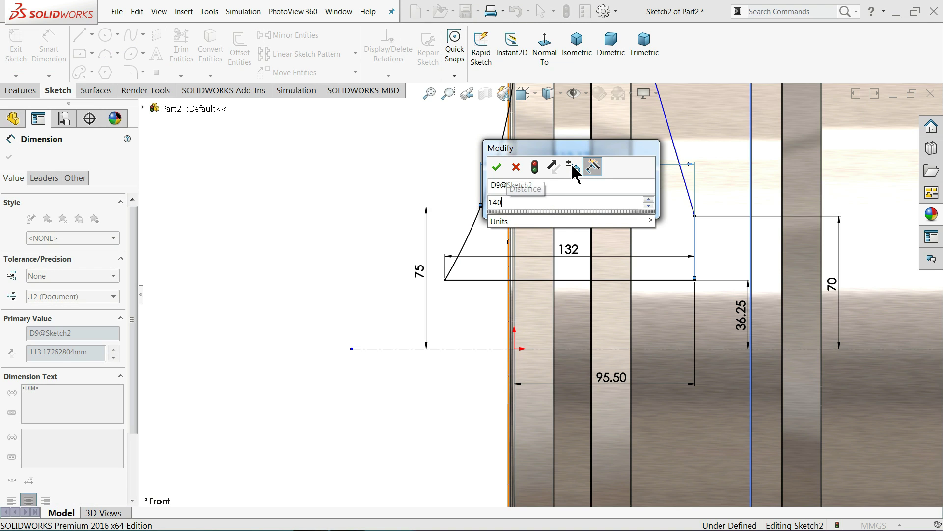
key("Return")
scroll(506, 241, "up", 3)
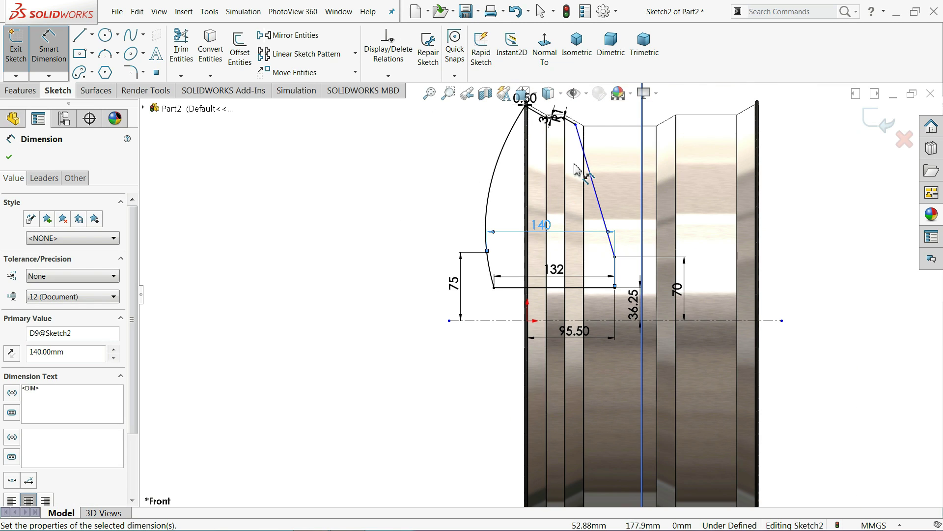
scroll(499, 91, "up", 2)
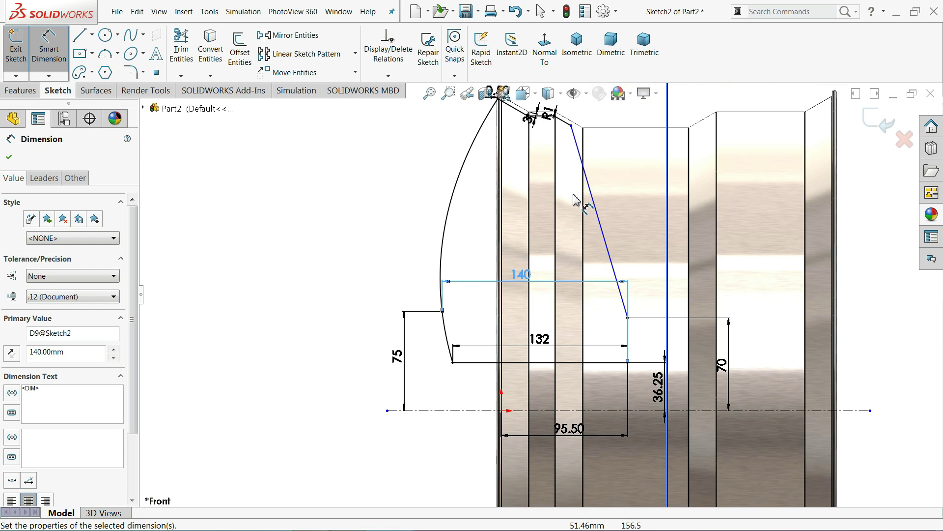
left_click(9, 159)
scroll(652, 297, "down", 2)
- Bend the slanted spline into a curve with a horizontal lower tangent
left_click(582, 252)
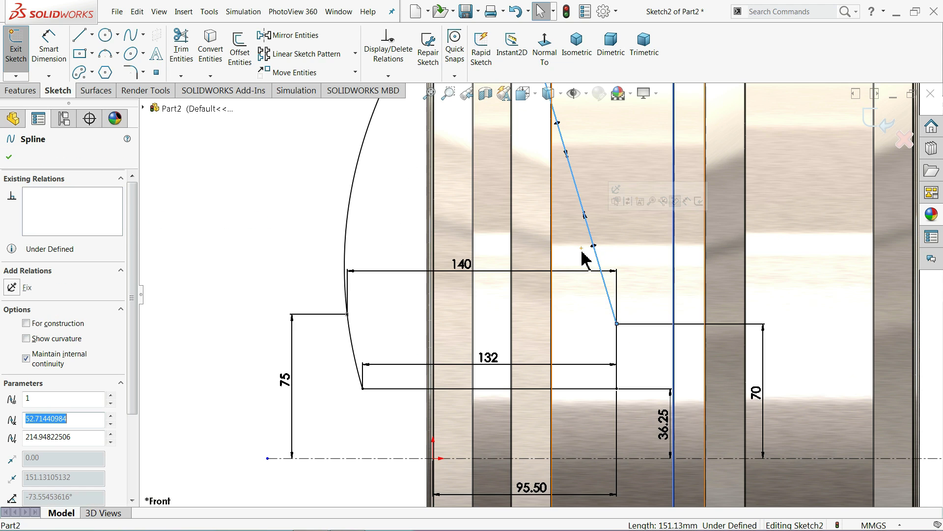
left_click_drag(585, 217, 557, 252)
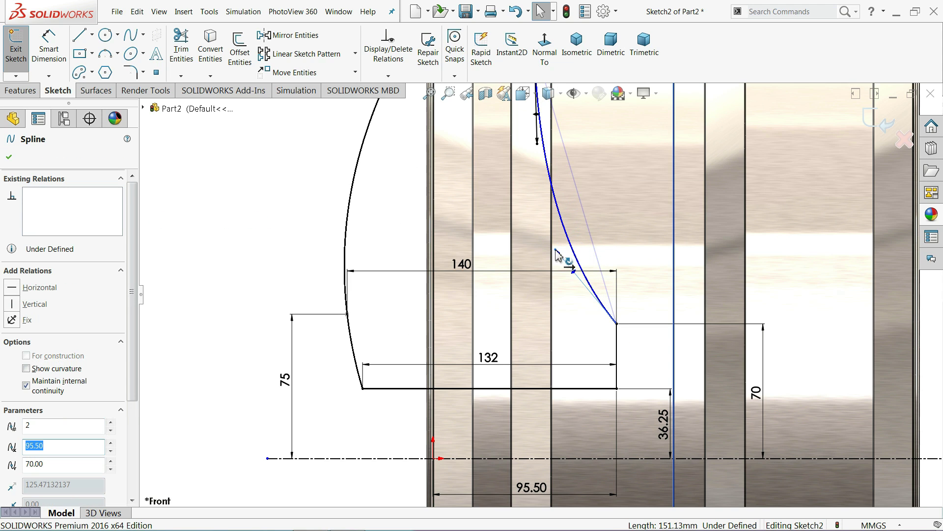
left_click(23, 289)
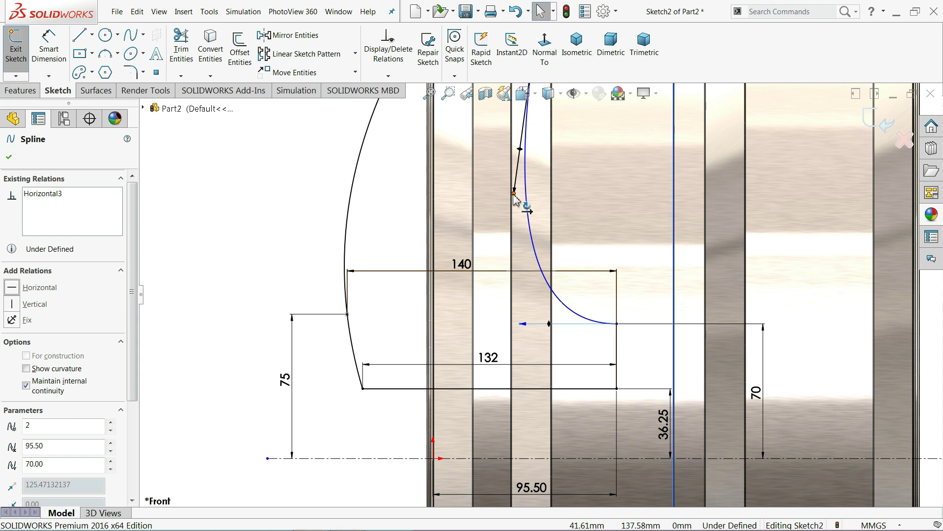
left_click_drag(514, 193, 513, 178)
left_click(270, 194)
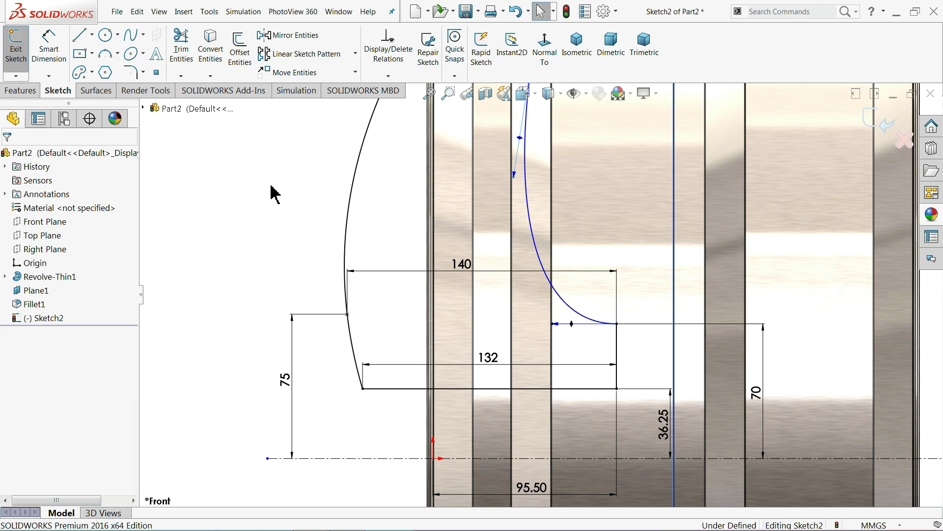
- Dimension the spline's tangent handle lengths to 212 mm and 265 mm
left_click(48, 47)
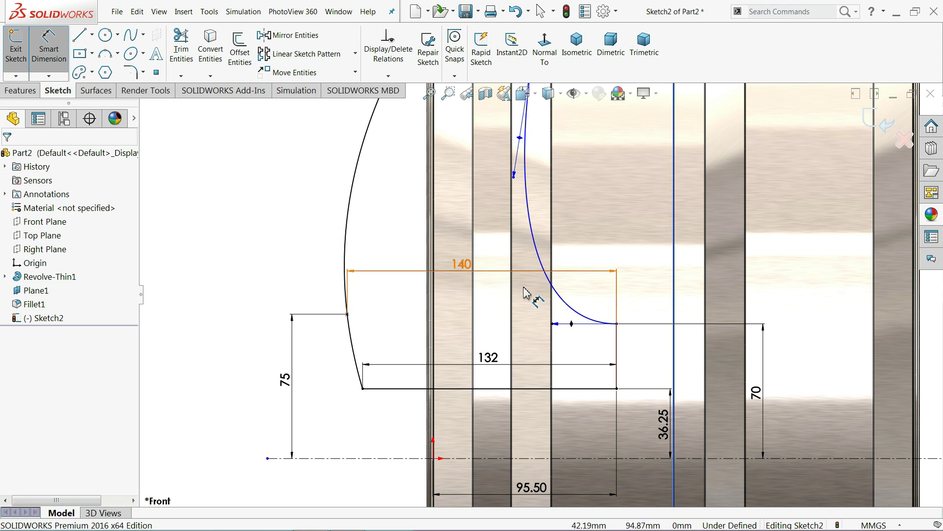
scroll(580, 315, "down", 4)
left_click(561, 335)
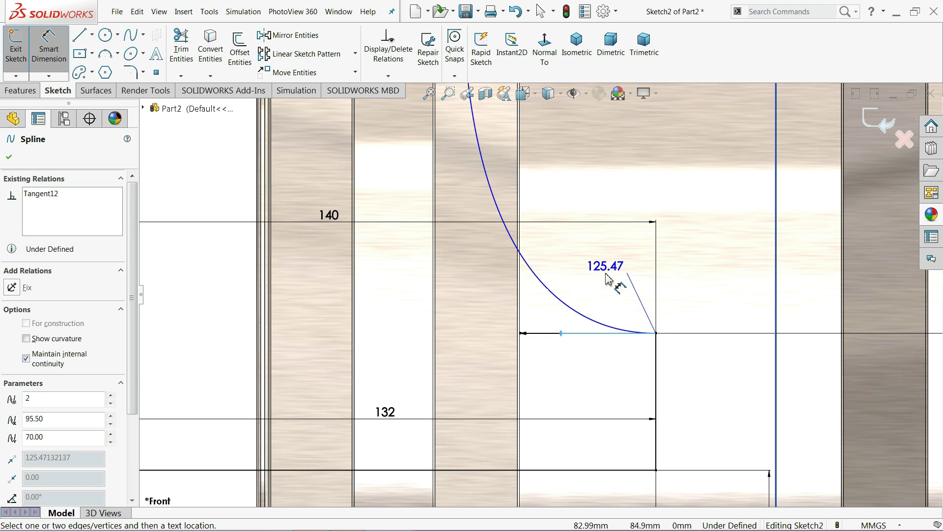
left_click(608, 279)
type("212")
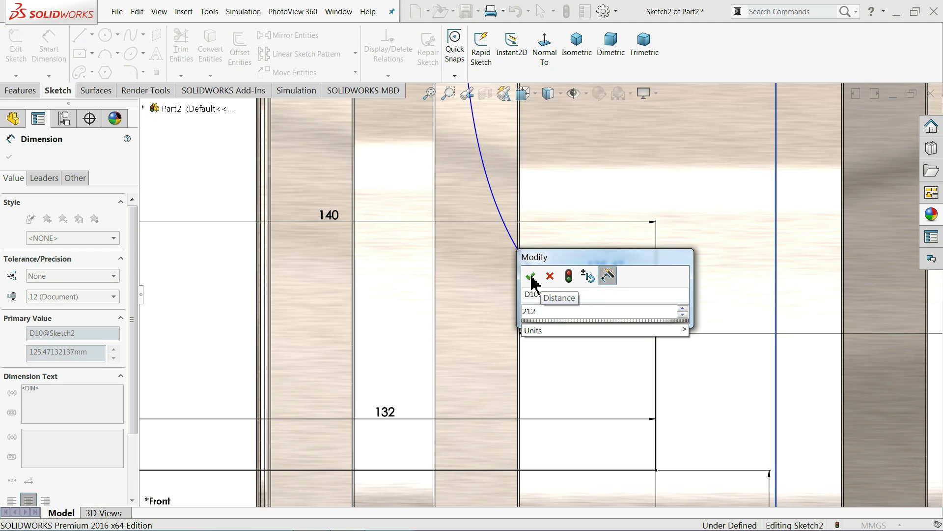
left_click(531, 275)
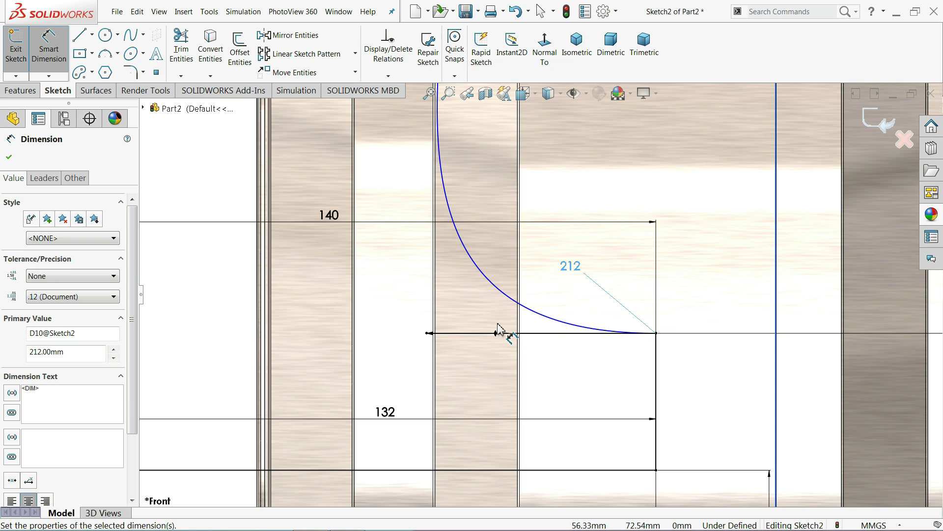
scroll(513, 296, "up", 3)
scroll(511, 290, "up", 3)
scroll(539, 213, "down", 3)
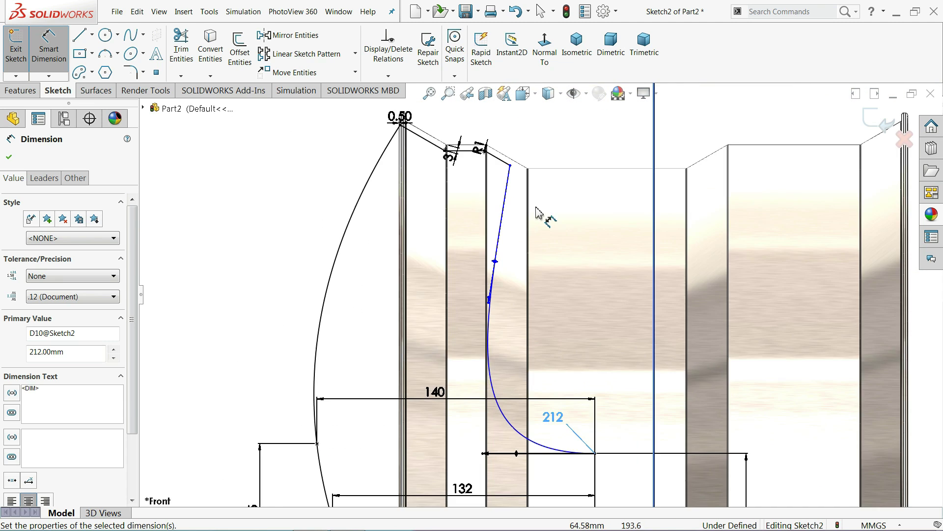
scroll(498, 277, "down", 2)
left_click(487, 278)
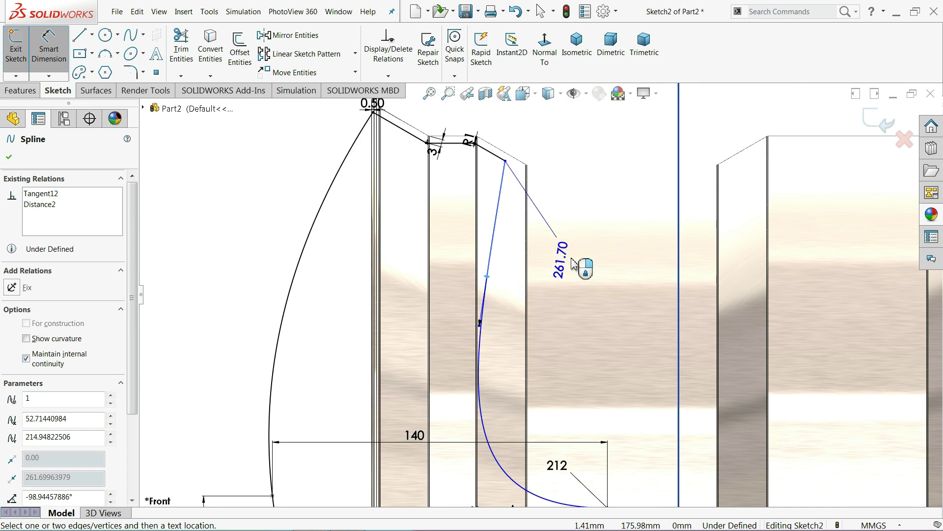
left_click(584, 216)
type("265")
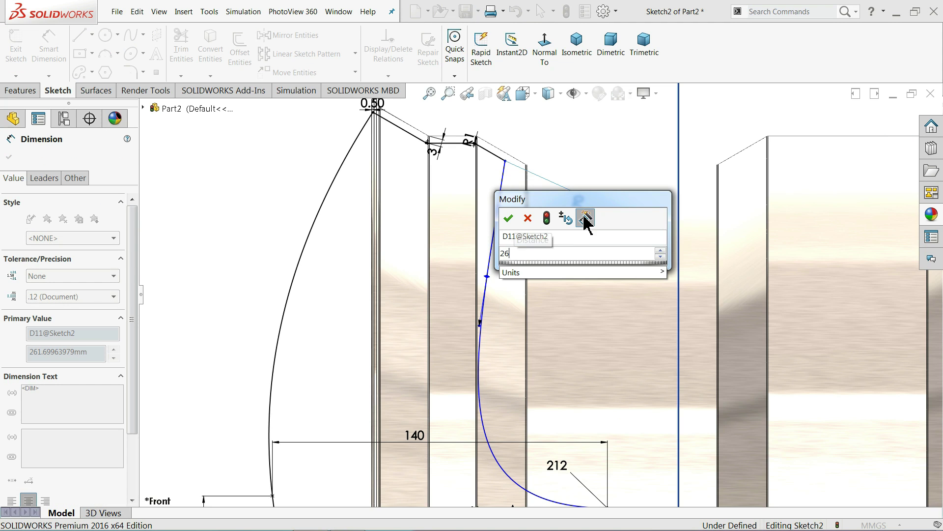
key("Return")
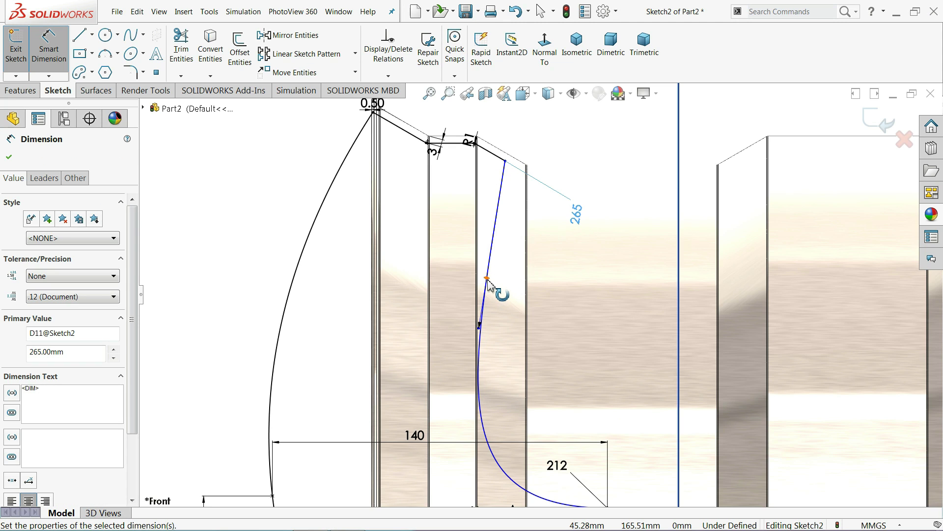
- Set the inner curve's upper tangent handle at 18.5° from the vertical line
left_click(488, 281)
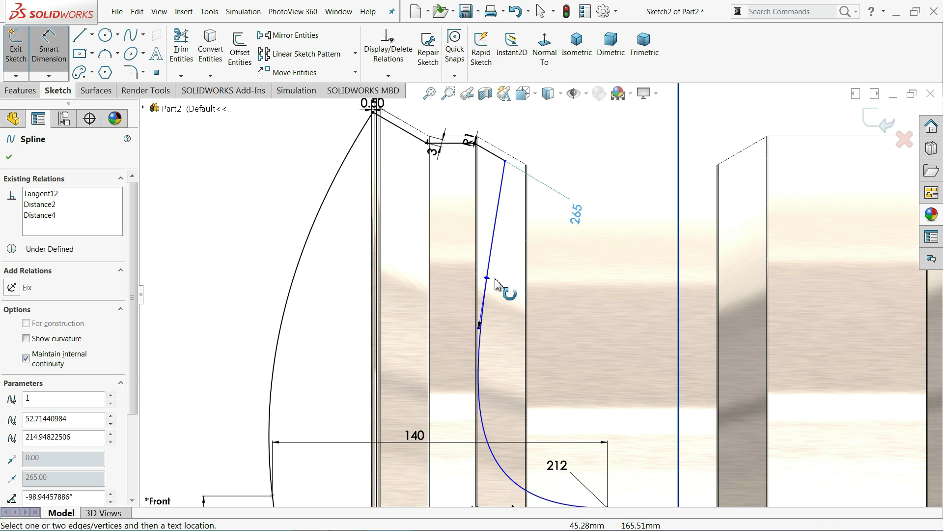
left_click(680, 270)
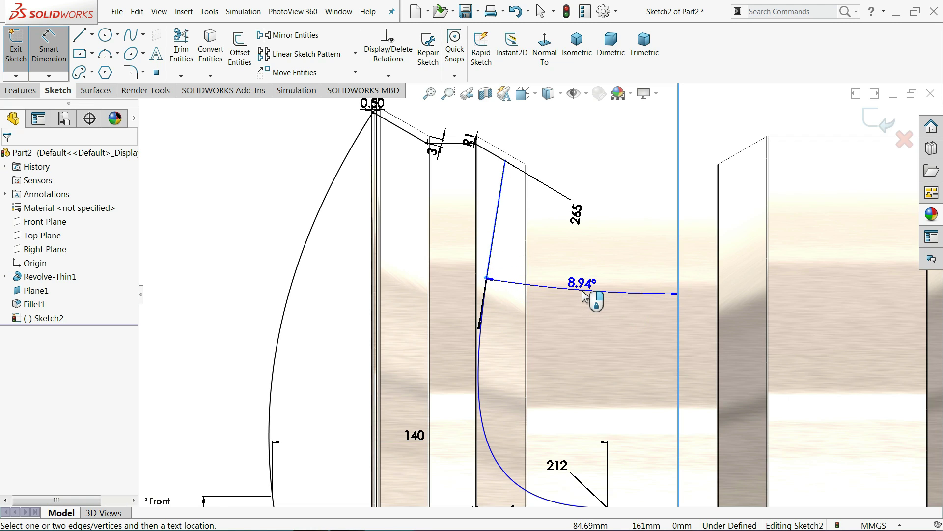
left_click(583, 296)
type("18.5")
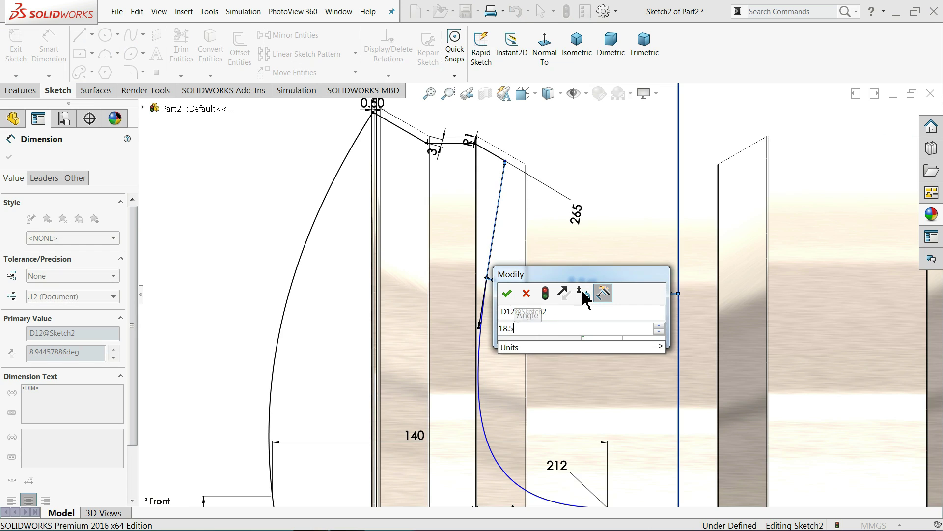
key("Return")
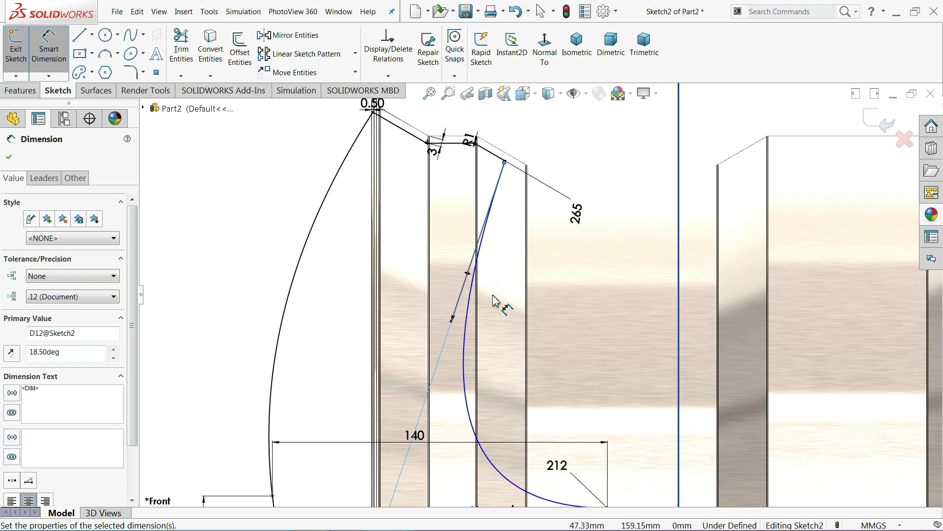
scroll(432, 258, "up", 2)
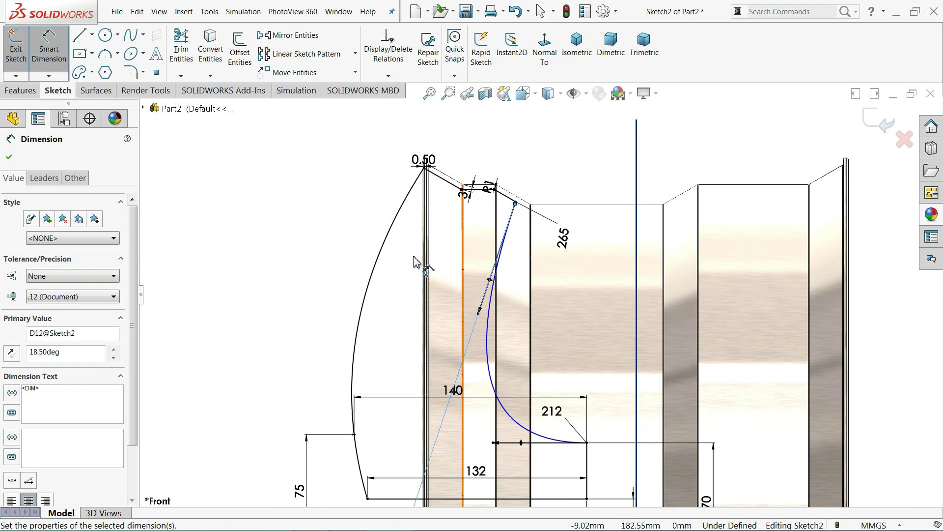
- Make the outer spoke curve's top tangent vertical
left_click(9, 158)
scroll(444, 205, "down", 3)
scroll(442, 210, "down", 3)
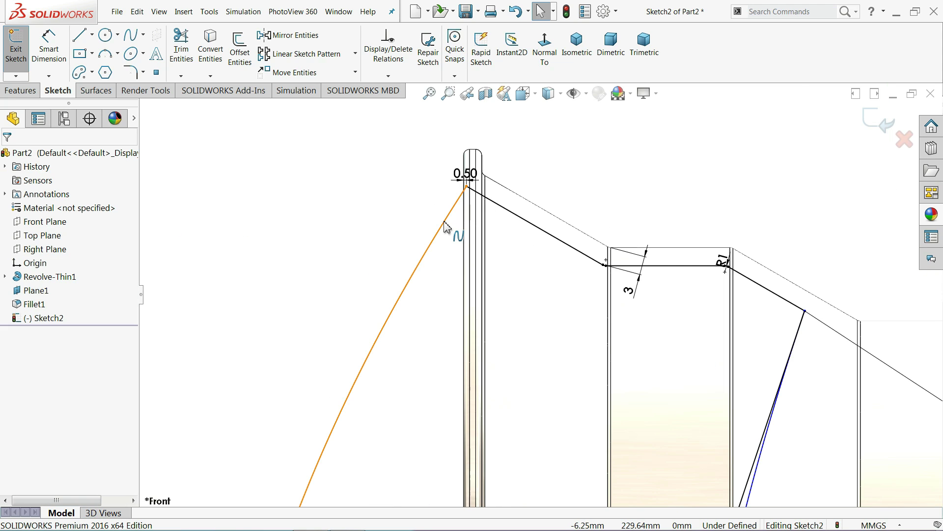
left_click(445, 226)
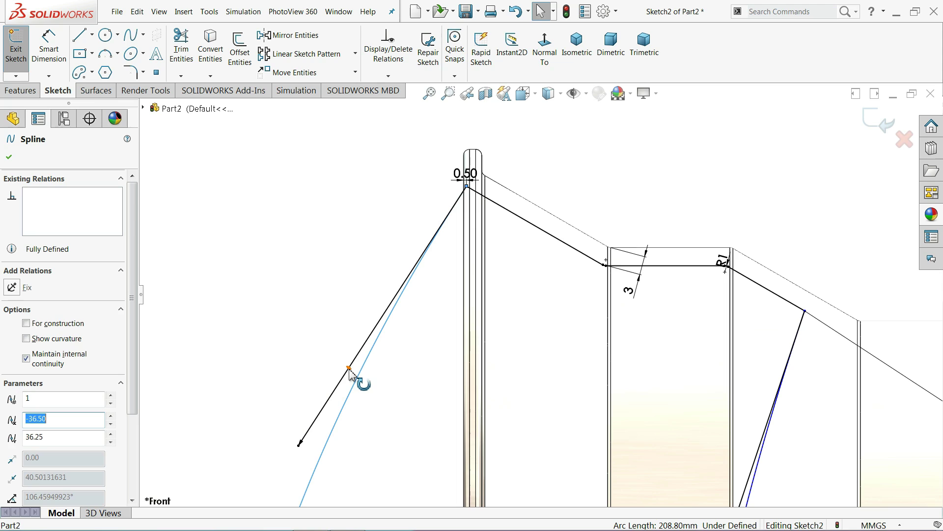
left_click(350, 372)
left_click(34, 305)
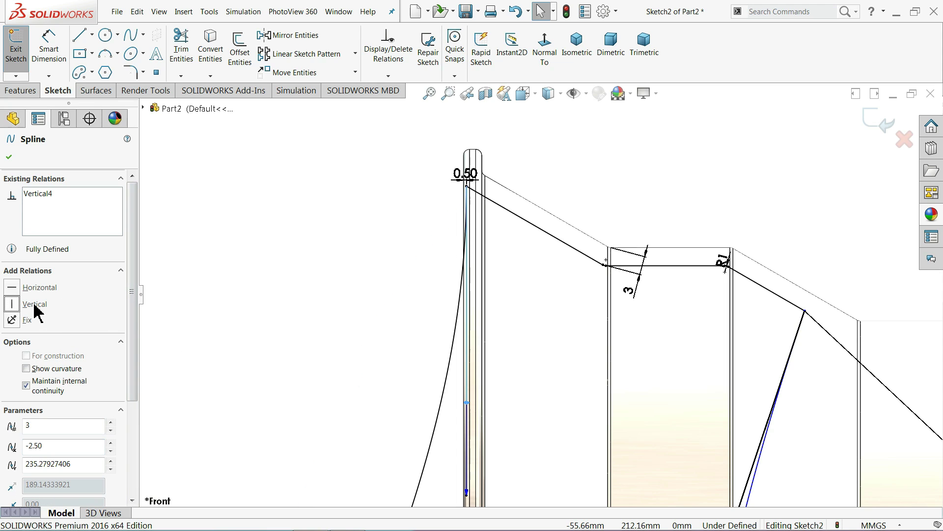
- Dimension the outer curve's top tangent handle length to 198 mm
key("d")
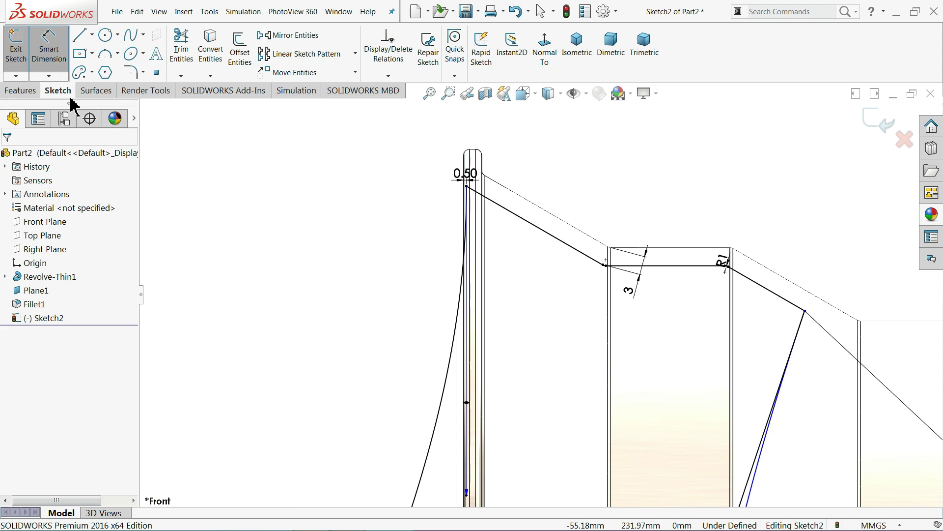
left_click(467, 403)
left_click(336, 357)
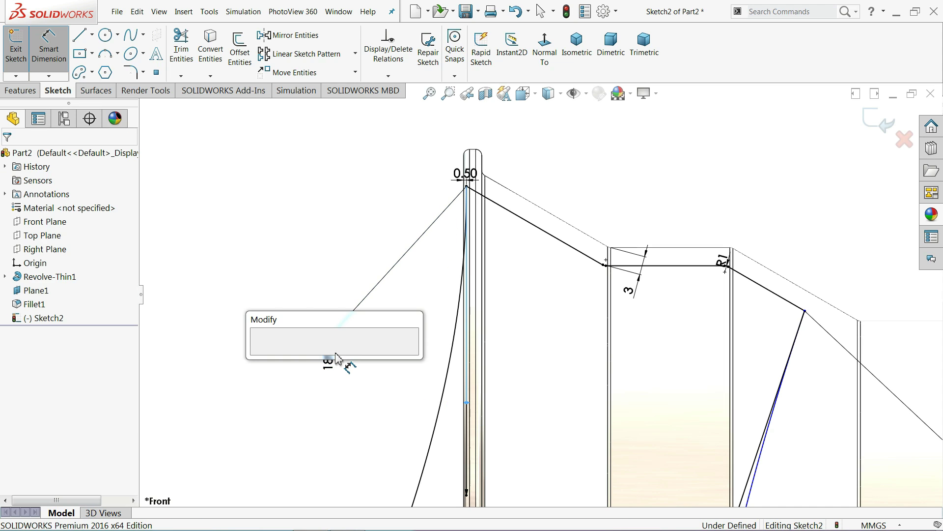
type("198")
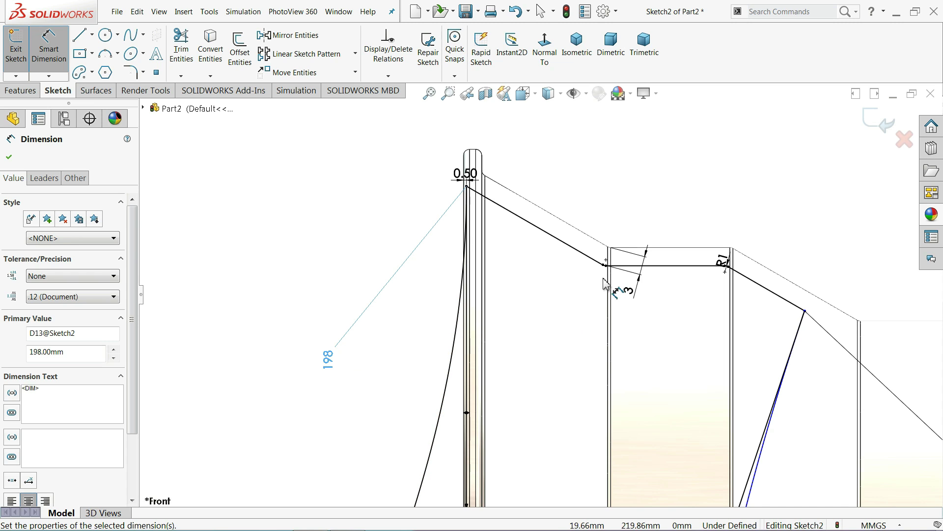
scroll(603, 284, "up", 3)
scroll(602, 319, "up", 3)
scroll(599, 369, "up", 2)
scroll(599, 403, "up", 1)
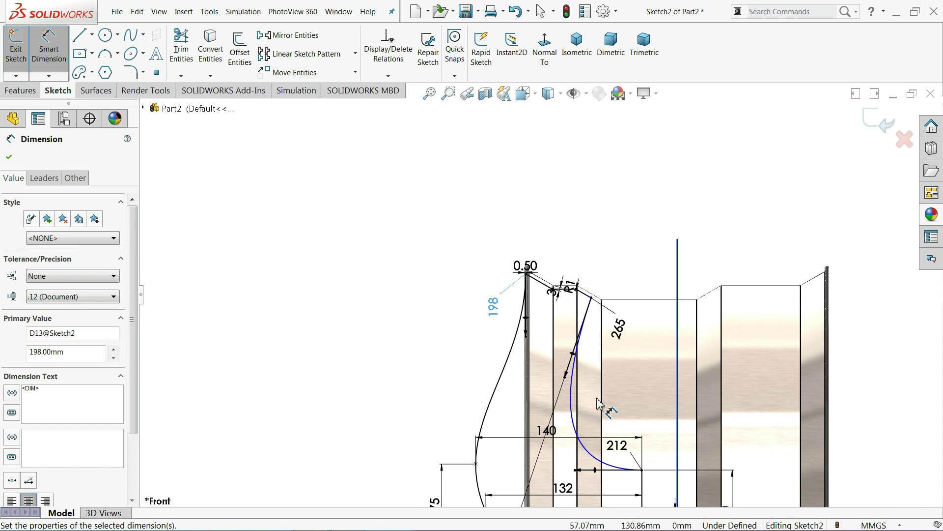
scroll(598, 403, "down", 1)
scroll(589, 378, "down", 1)
scroll(570, 344, "down", 1)
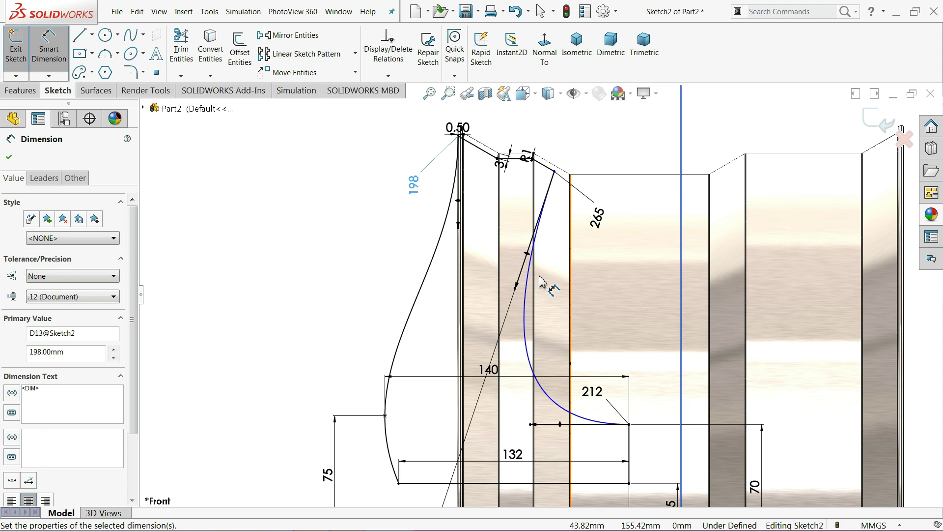
scroll(540, 280, "up", 2)
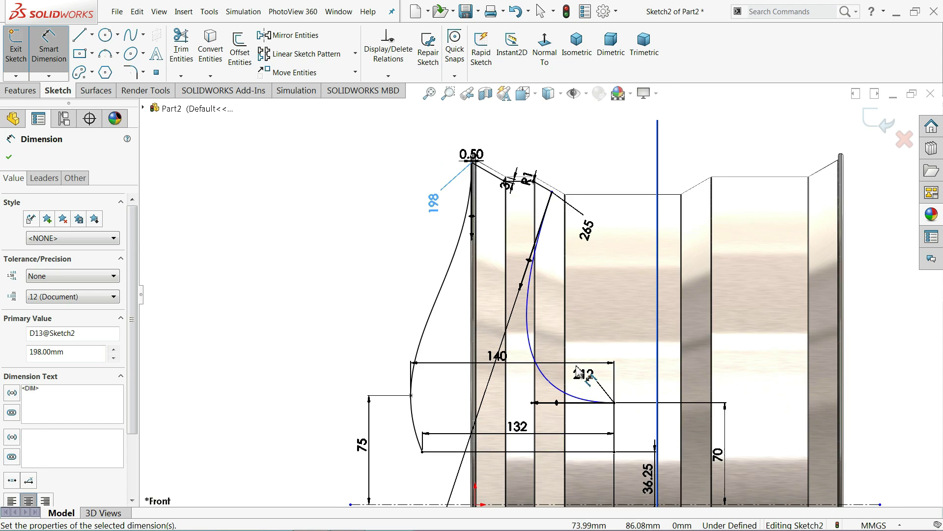
scroll(344, 306, "down", 2)
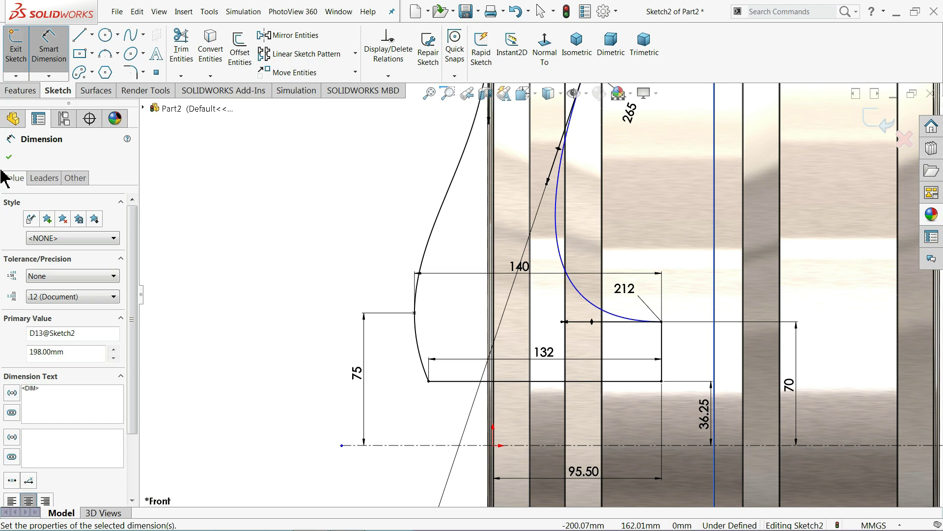
left_click(9, 156)
key("Escape")
scroll(440, 334, "down", 2)
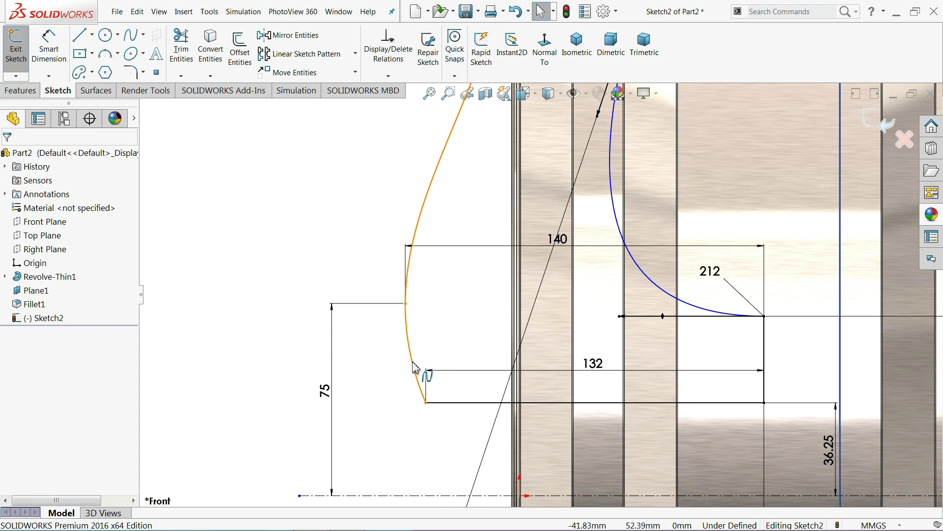
- Dimension the outer spline's lower-end tangent handle to 47 mm long
left_click(415, 367)
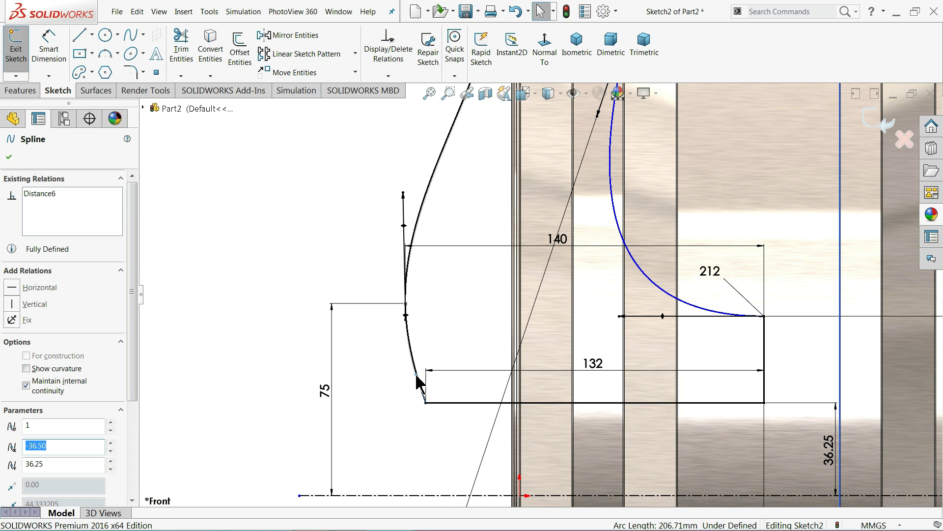
left_click(204, 183)
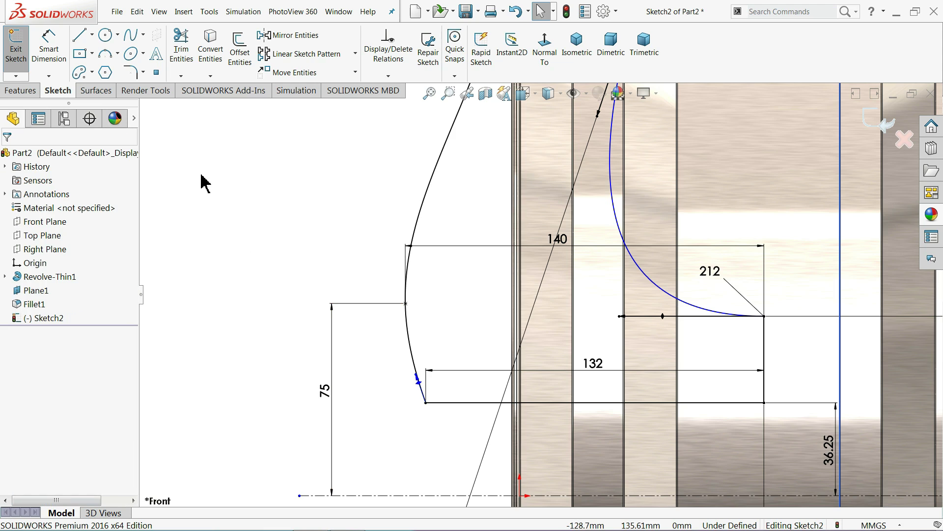
left_click(60, 61)
scroll(413, 425, "down", 3)
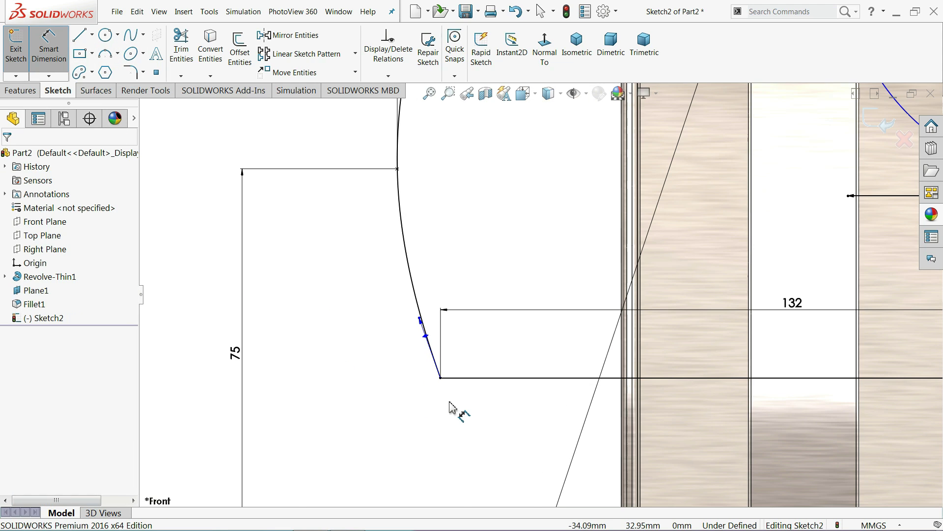
left_click(426, 339)
left_click(357, 350)
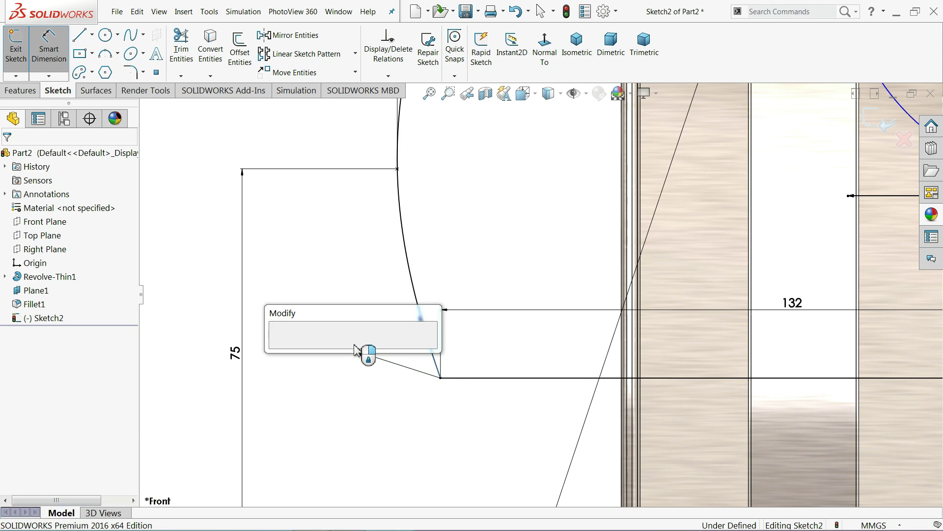
type("47")
key("Return")
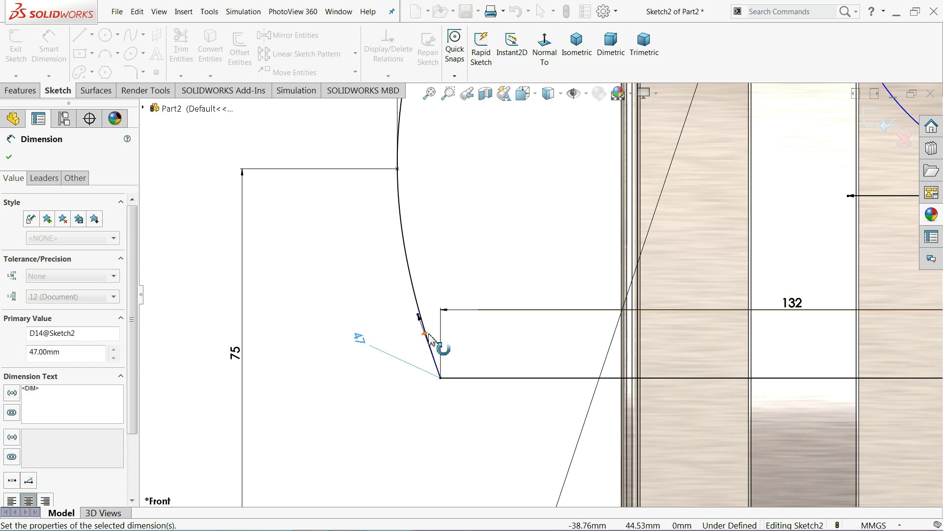
- Pick the lower tangent handle as the first reference for its angle dimension
left_click(438, 347)
scroll(544, 337, "up", 2)
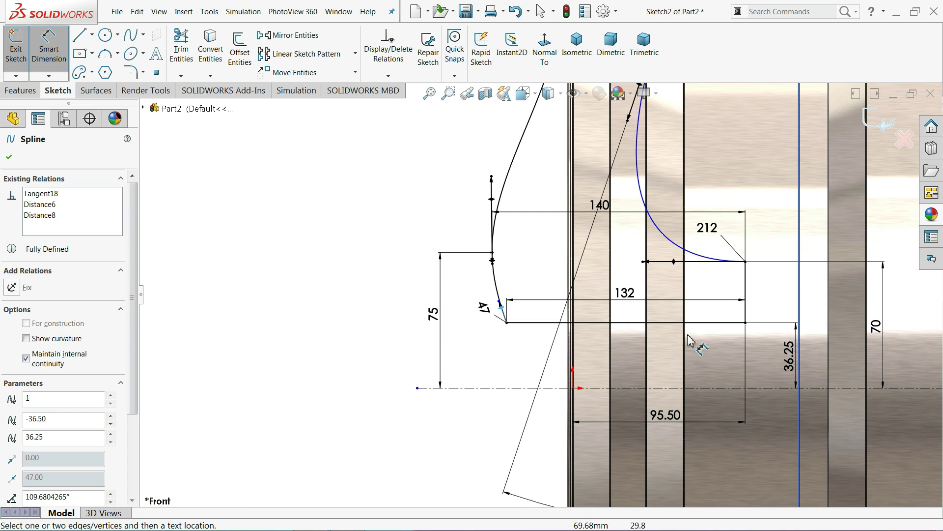
scroll(695, 342, "up", 2)
- Fix the lower tangent handle at 13.70° from the vertical line
left_click(802, 261)
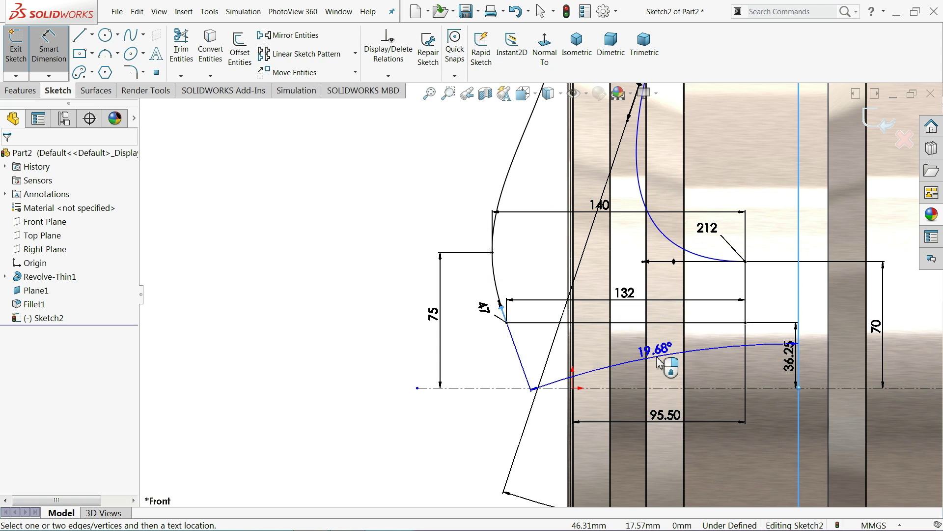
scroll(659, 362, "down", 2)
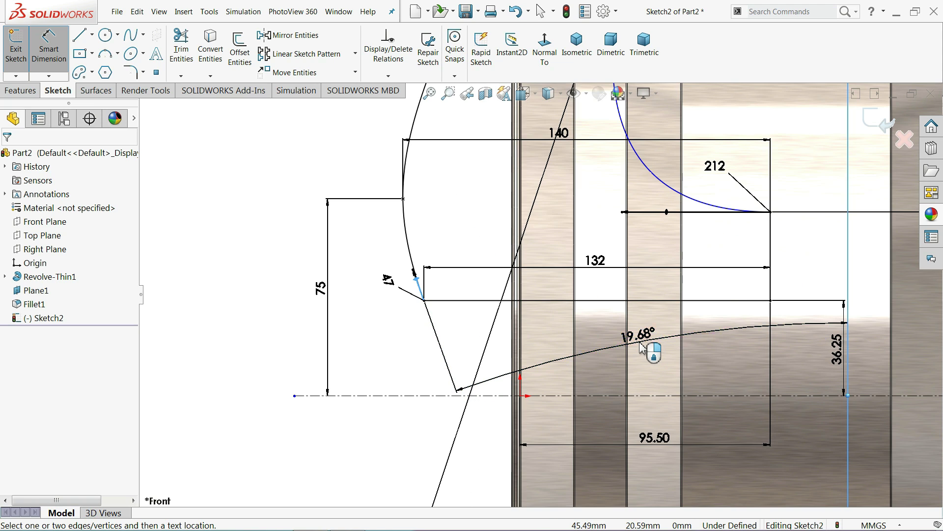
left_click(641, 345)
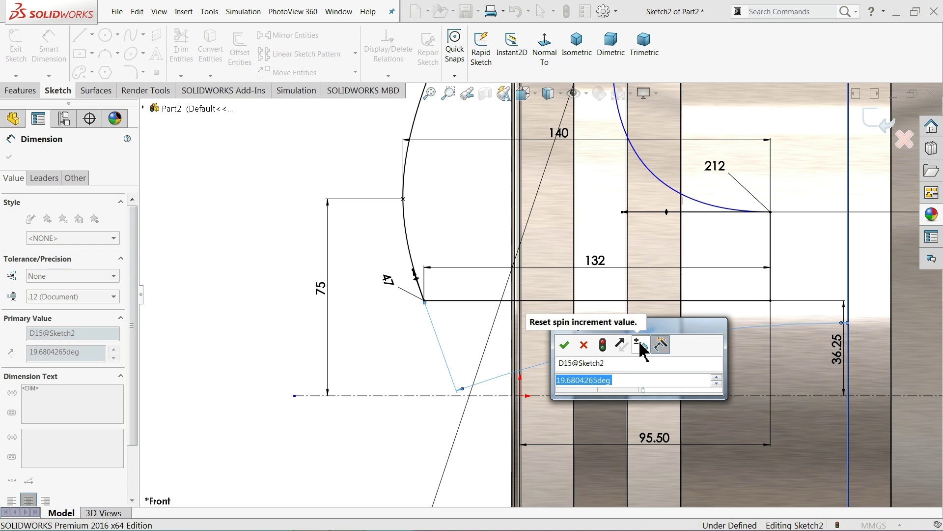
type("13.7")
key("Return")
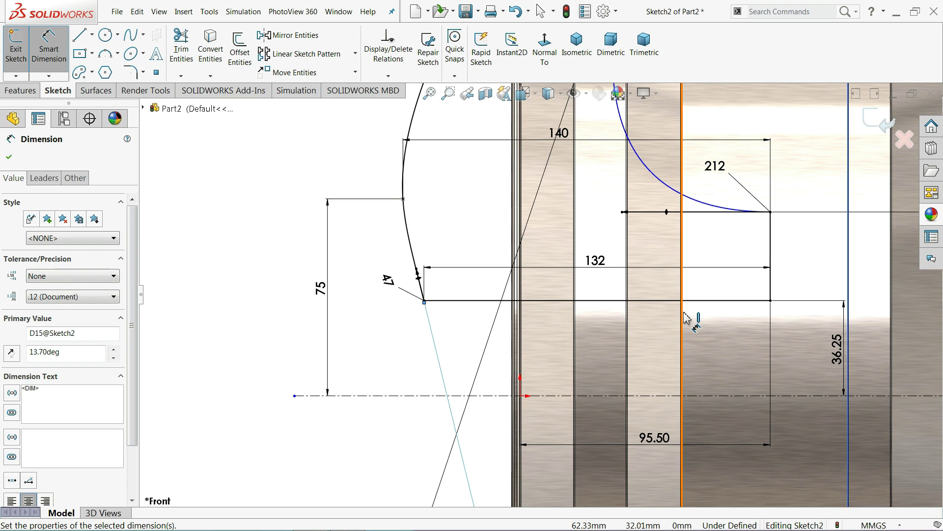
scroll(584, 329, "up", 4)
scroll(555, 364, "down", 2)
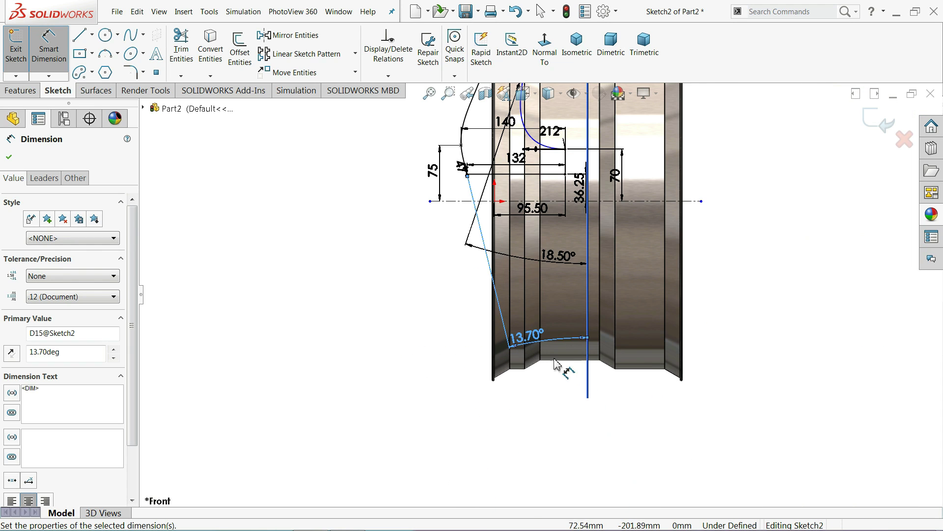
- Move the 13.70° dimension below the rim and zoom into the upper-right corner
left_click_drag(541, 342, 549, 415)
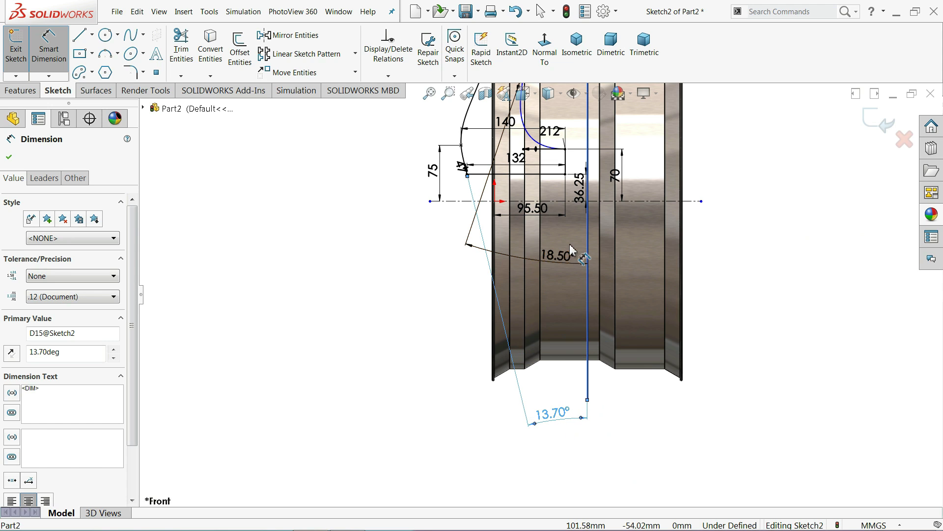
scroll(612, 125, "up", 1)
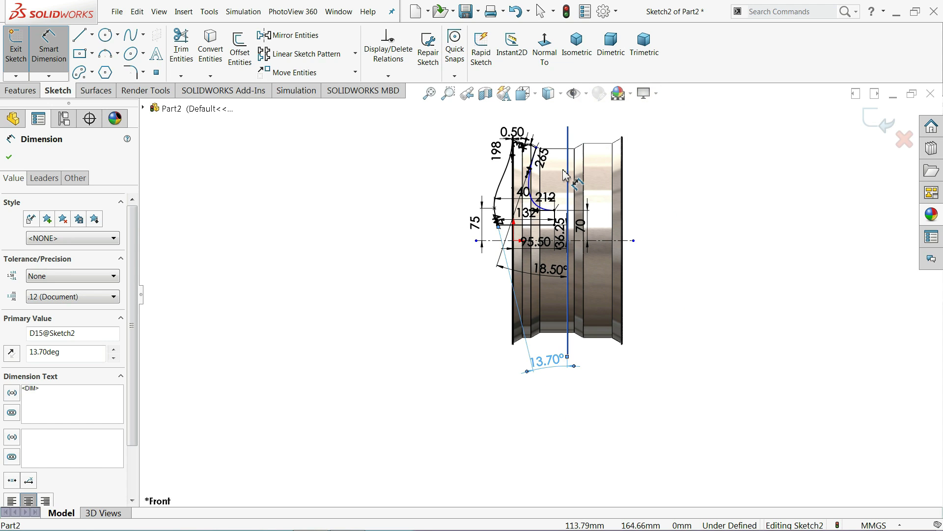
scroll(507, 270, "down", 2)
scroll(502, 276, "down", 2)
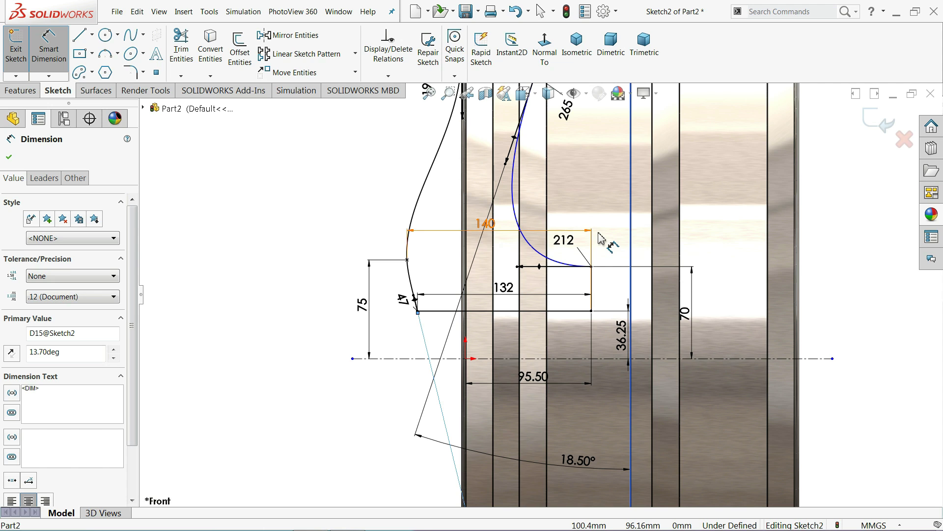
scroll(551, 222, "up", 2)
scroll(488, 191, "down", 2)
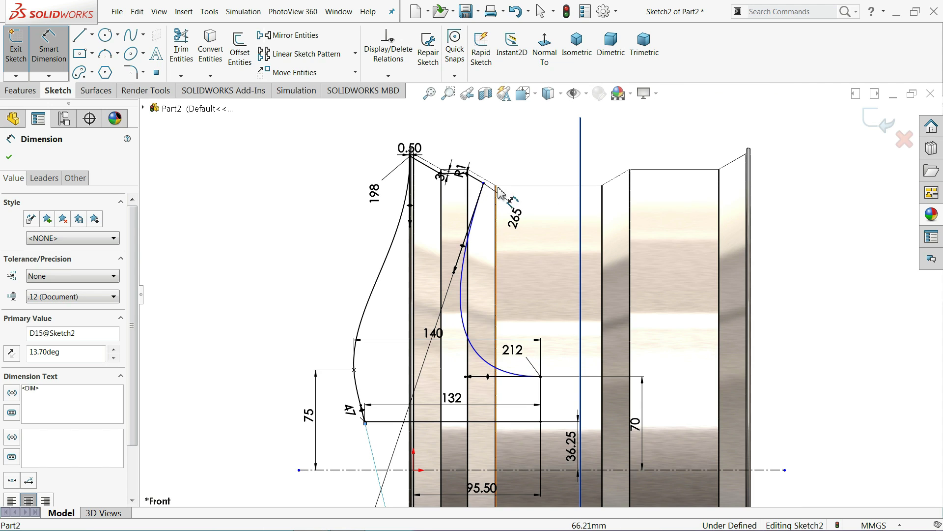
scroll(500, 208, "down", 2)
scroll(445, 231, "down", 2)
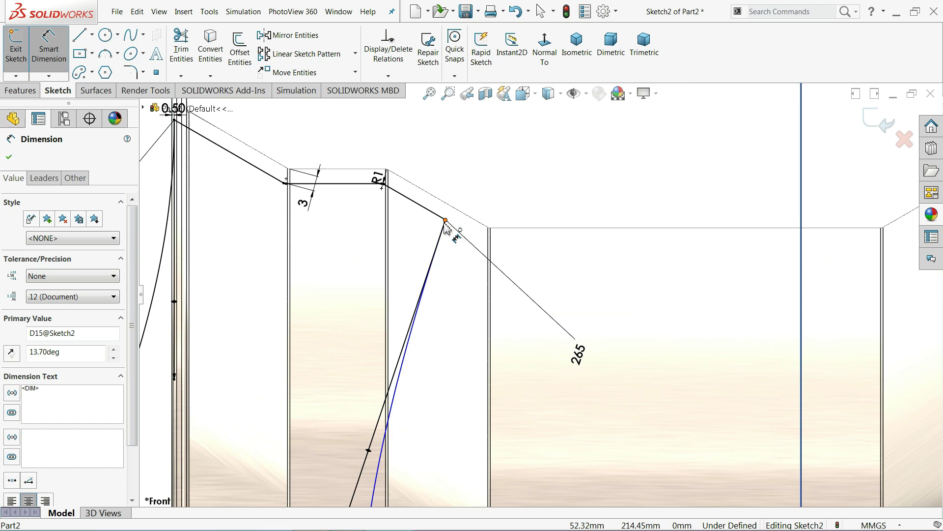
- Add a 43.50 mm horizontal dimension from the upper corner to the curve's end point
left_click(445, 221)
scroll(540, 297, "up", 3)
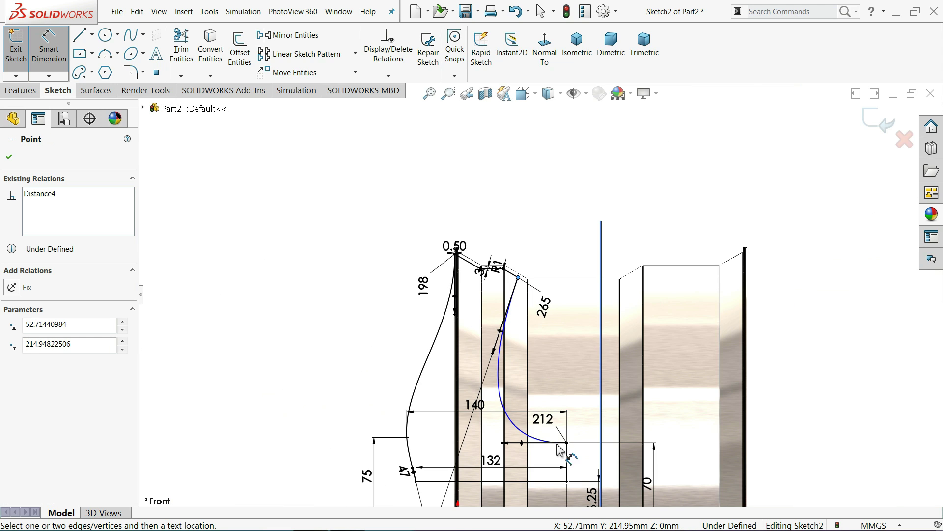
left_click(568, 444)
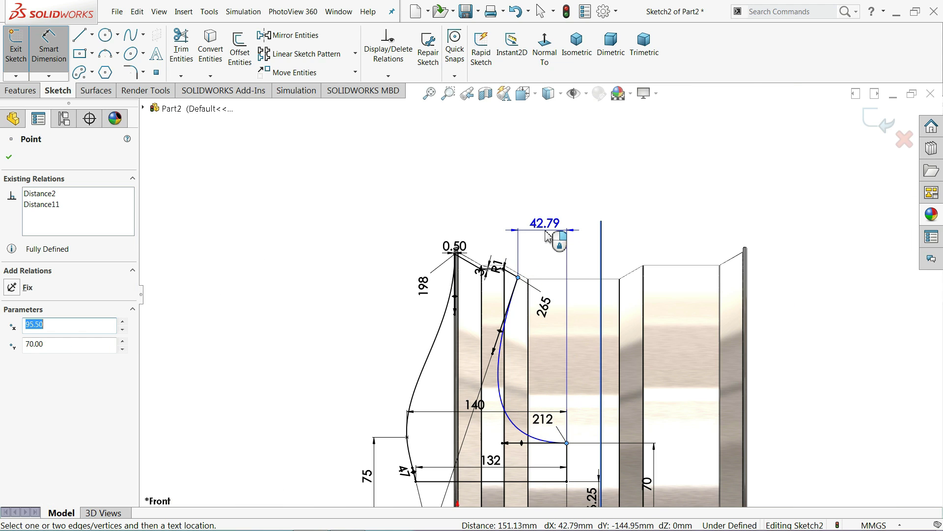
left_click(548, 236)
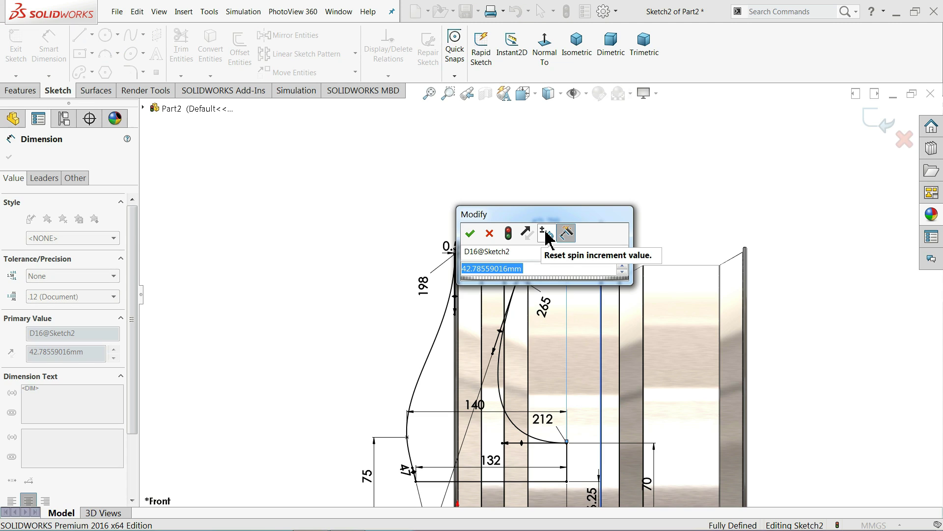
type("43.5")
key("Return")
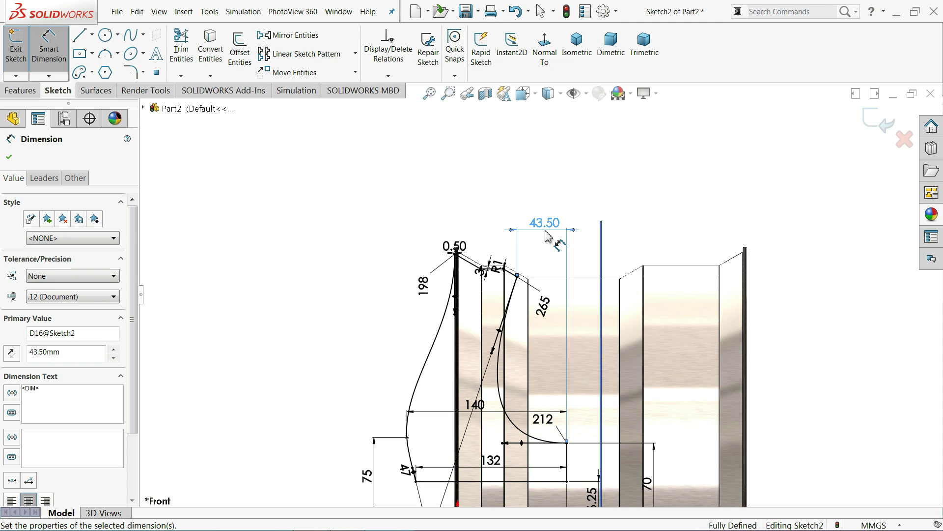
- Leave Smart Dimension and return to plain selection
right_click(303, 210)
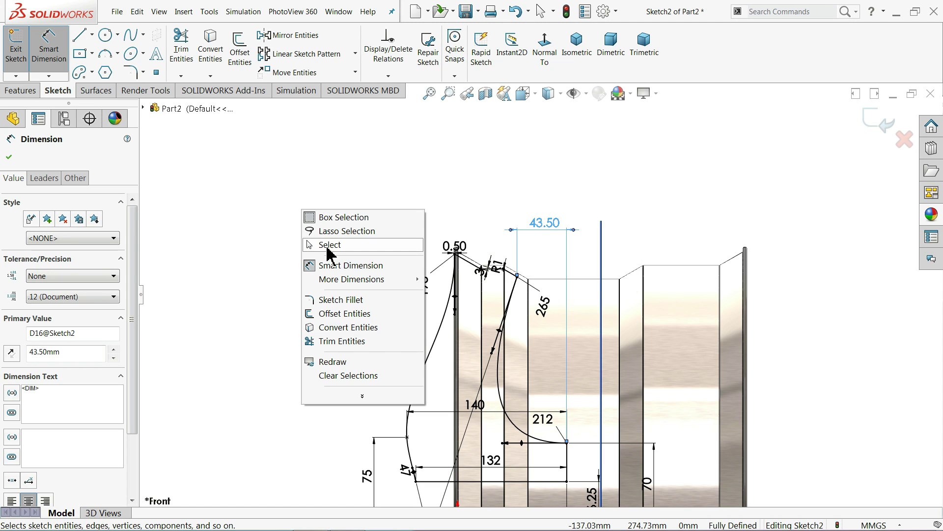
left_click(328, 244)
scroll(486, 271, "down", 2)
scroll(491, 275, "down", 3)
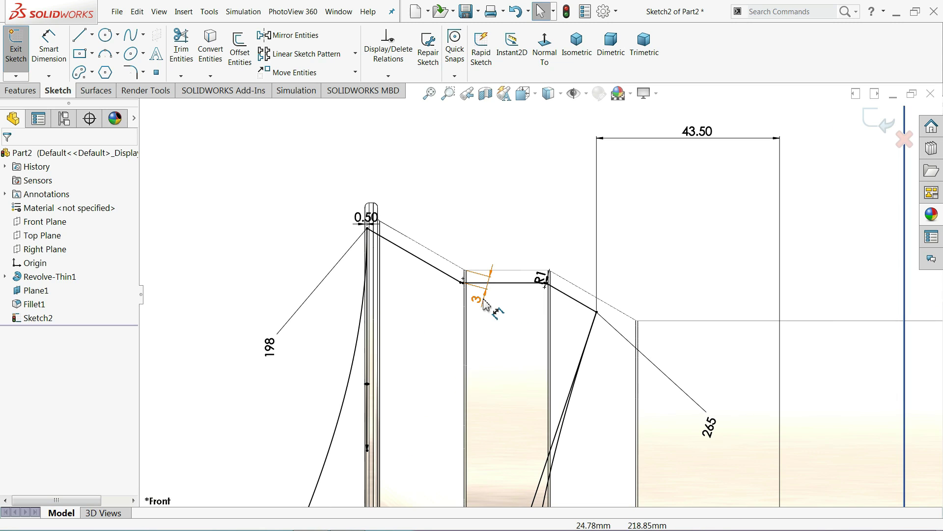
- Move the 3 and 0.50 dimensions up and off the profile
left_click_drag(480, 306, 480, 233)
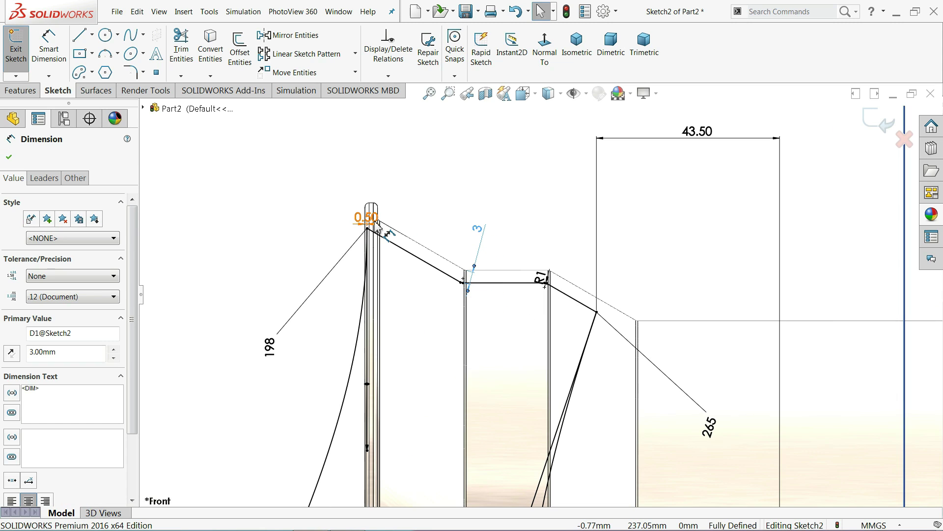
left_click_drag(378, 223, 306, 182)
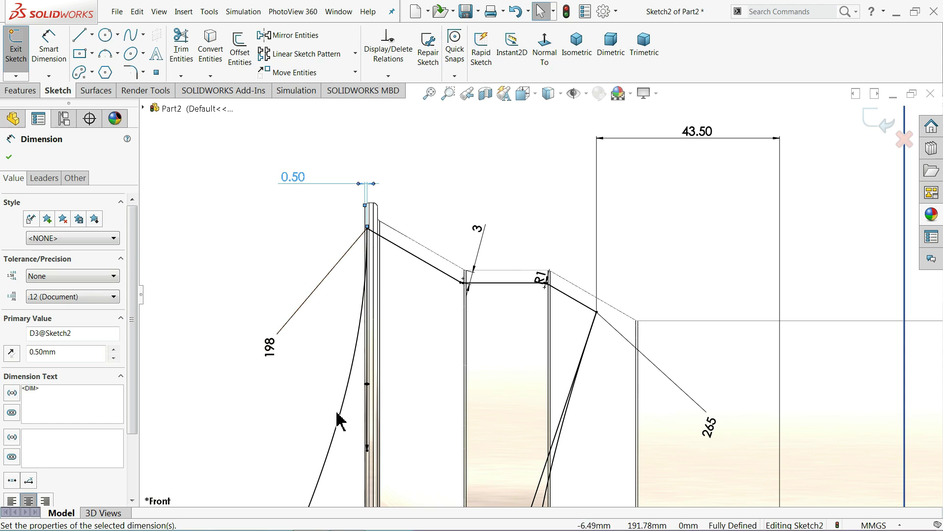
scroll(605, 420, "up", 2)
scroll(598, 431, "up", 3)
scroll(568, 450, "up", 1)
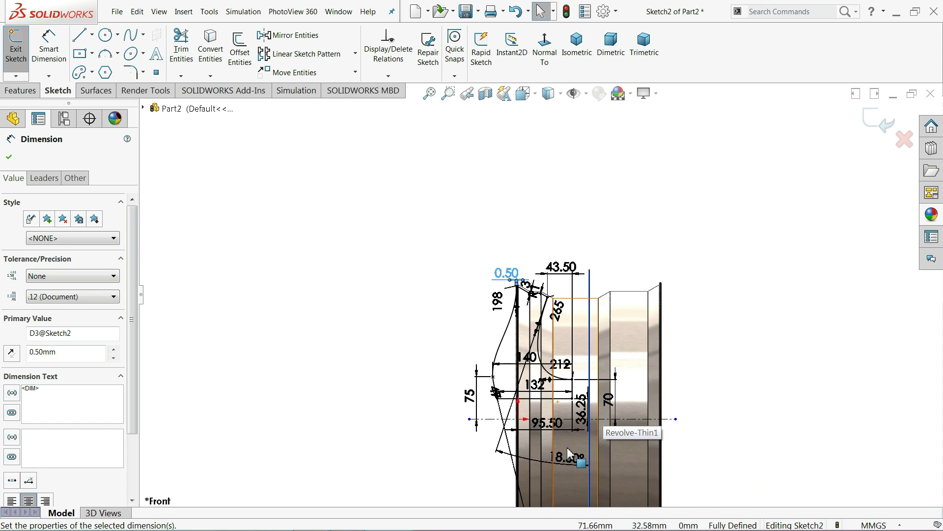
scroll(568, 450, "down", 1)
scroll(565, 443, "down", 1)
scroll(558, 435, "down", 1)
scroll(550, 428, "down", 2)
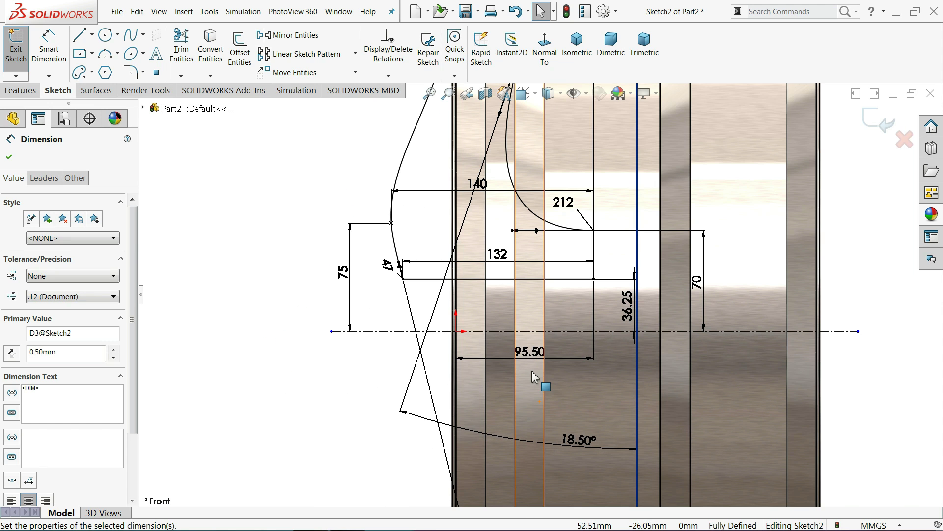
- Reposition the 95.50, 18.50°, 36.25 and 75 dimensions clear of the profile
left_click_drag(529, 355, 531, 338)
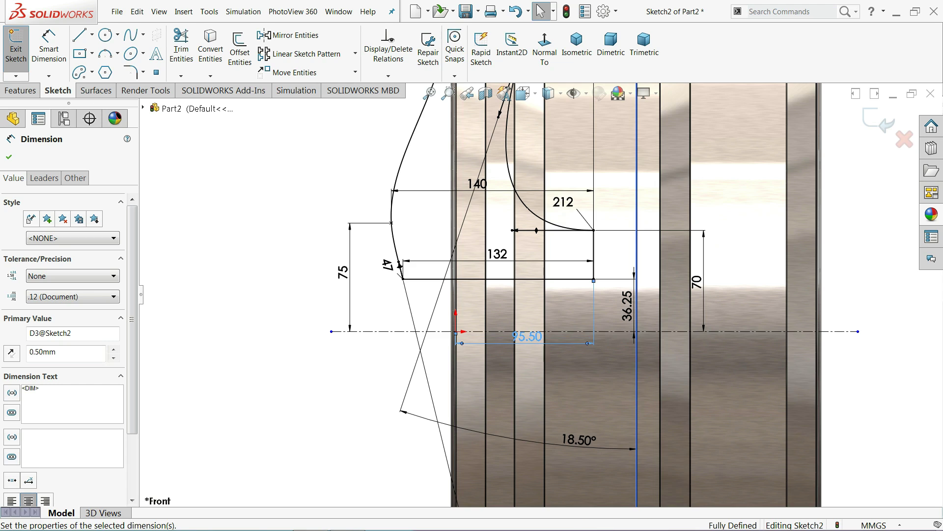
left_click_drag(575, 440, 532, 381)
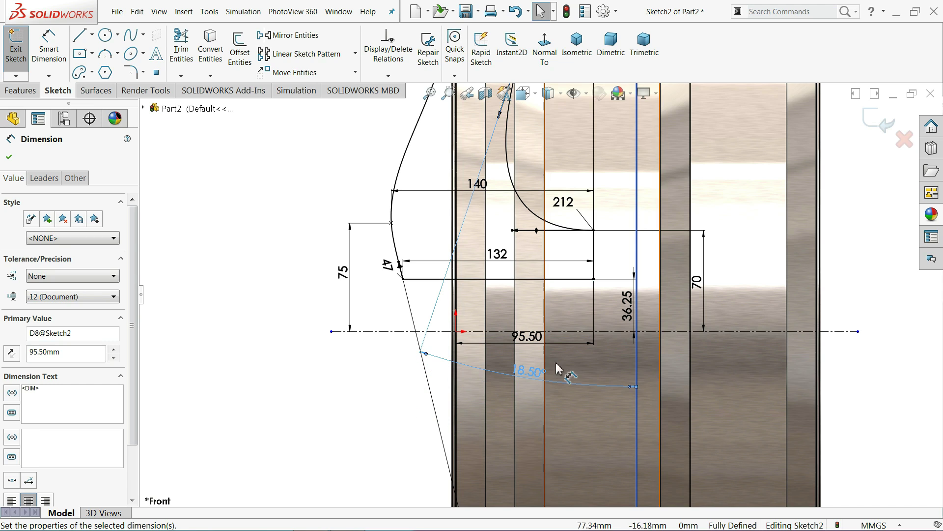
left_click_drag(638, 316, 361, 312)
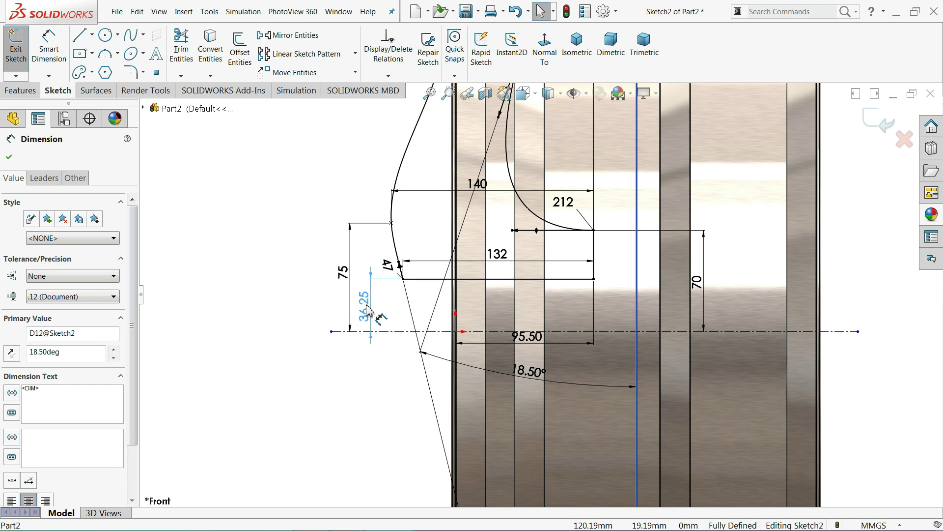
left_click_drag(344, 272, 217, 273)
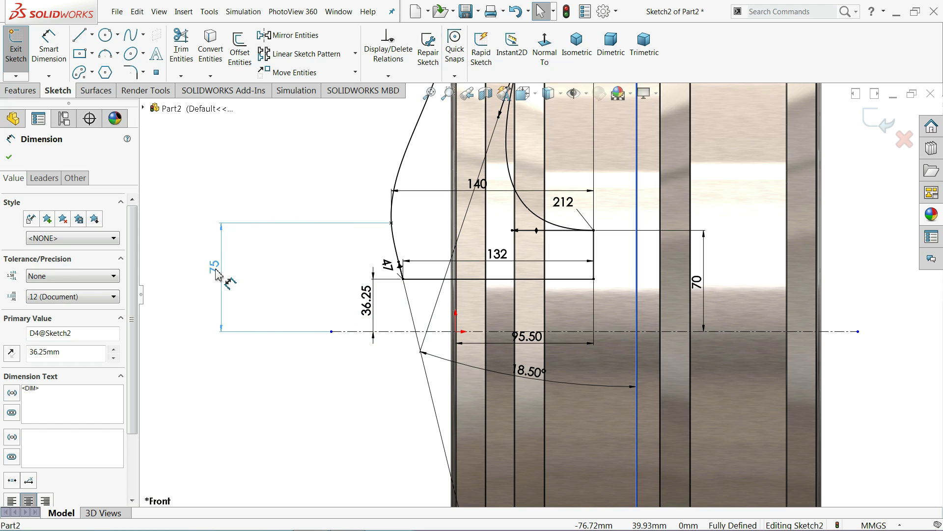
scroll(506, 190, "down", 2)
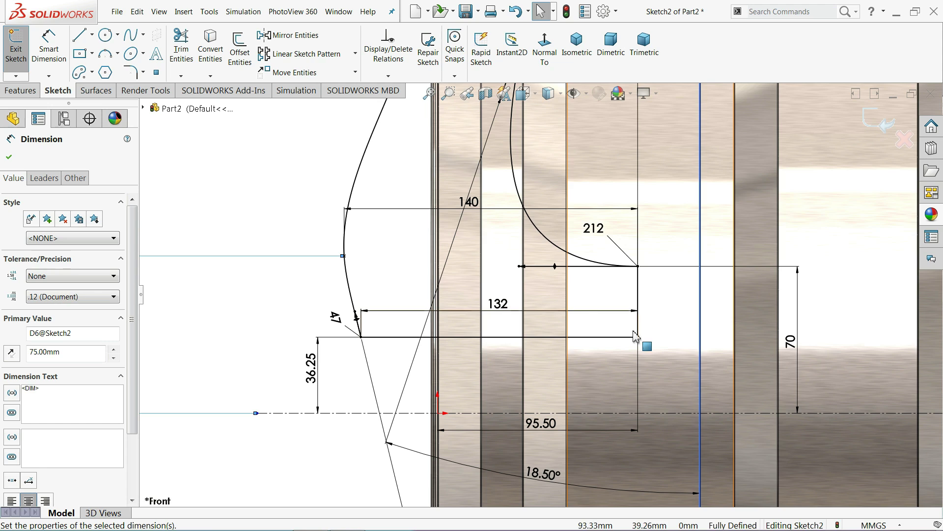
scroll(565, 275, "up", 3)
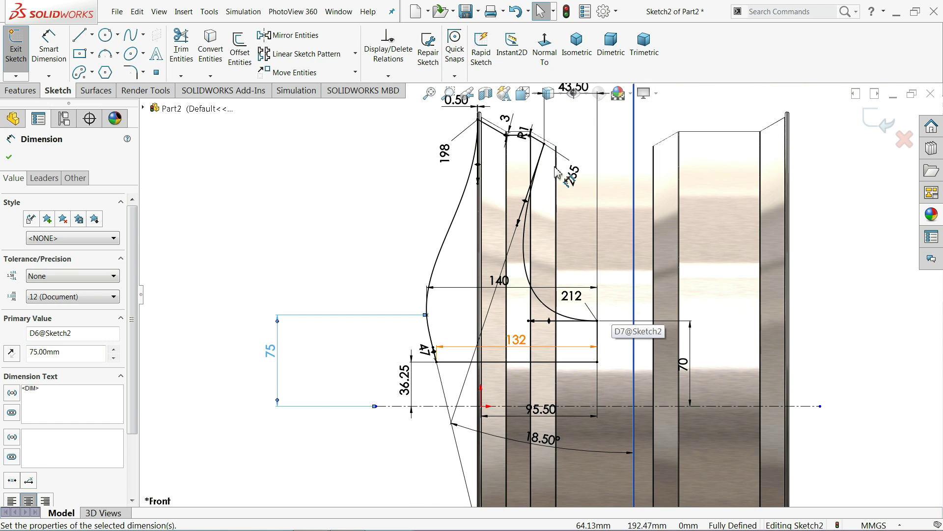
scroll(560, 153, "up", 2)
scroll(565, 255, "down", 1)
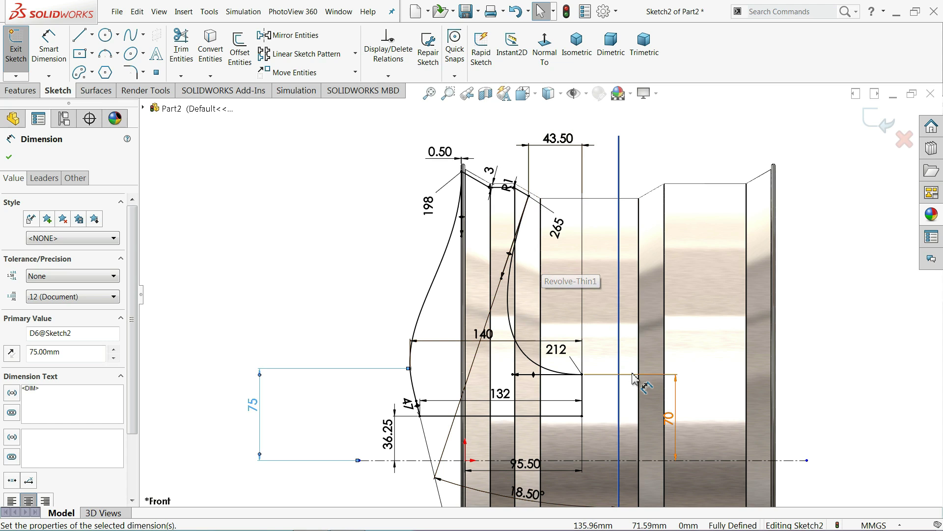
scroll(541, 294, "up", 2)
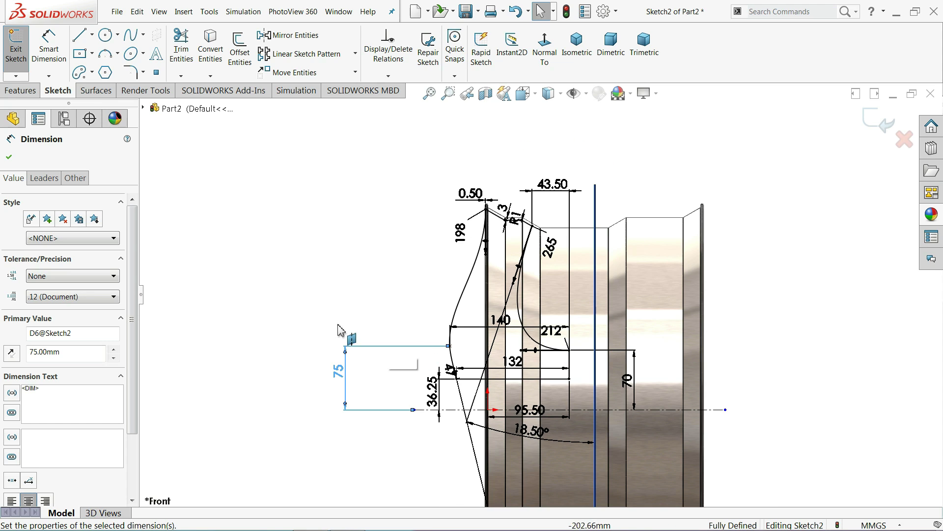
- Revolve the spoke sketch 360° about the horizontal centerline and orbit to inspect the preview
left_click(15, 92)
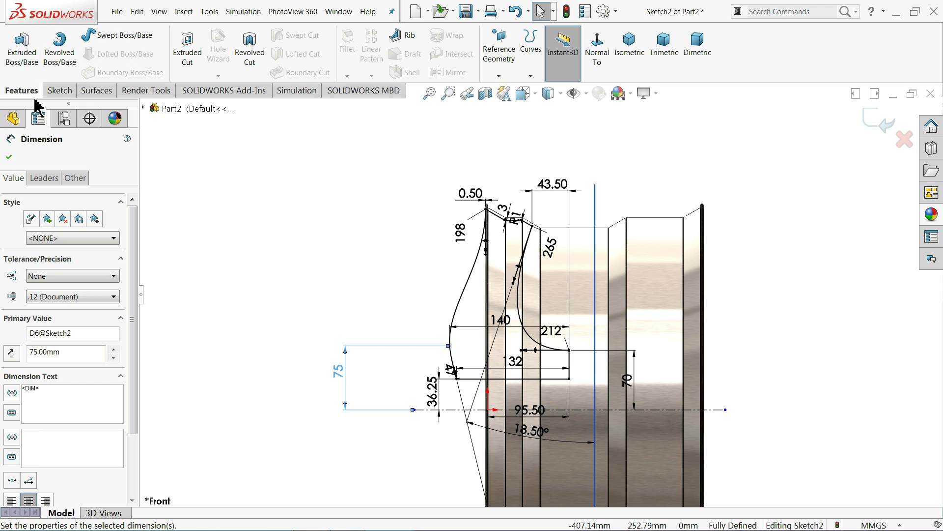
left_click(59, 54)
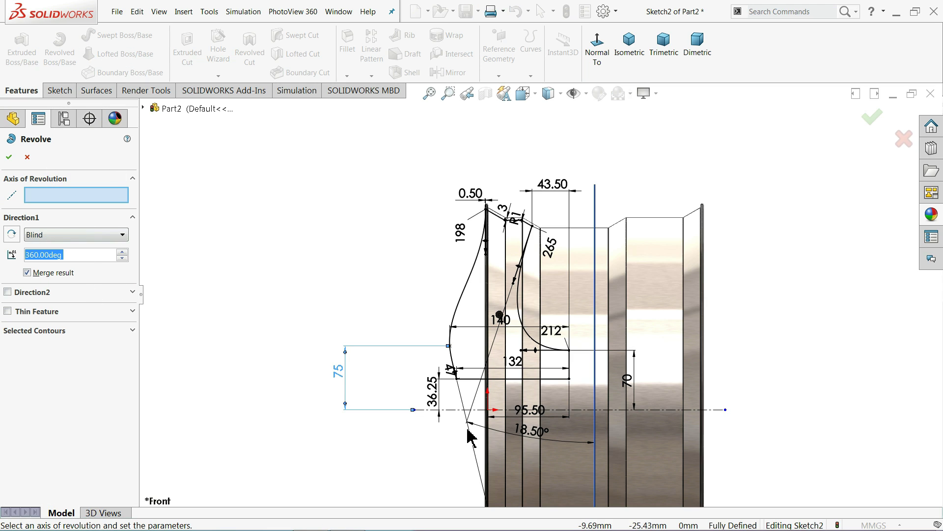
left_click(587, 410)
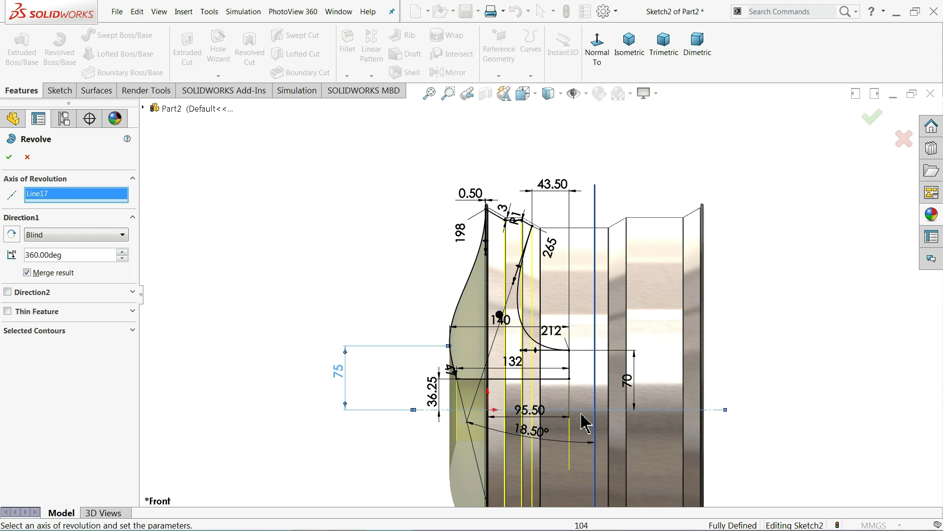
scroll(366, 392, "up", 5)
middle_click_drag(326, 375, 367, 385)
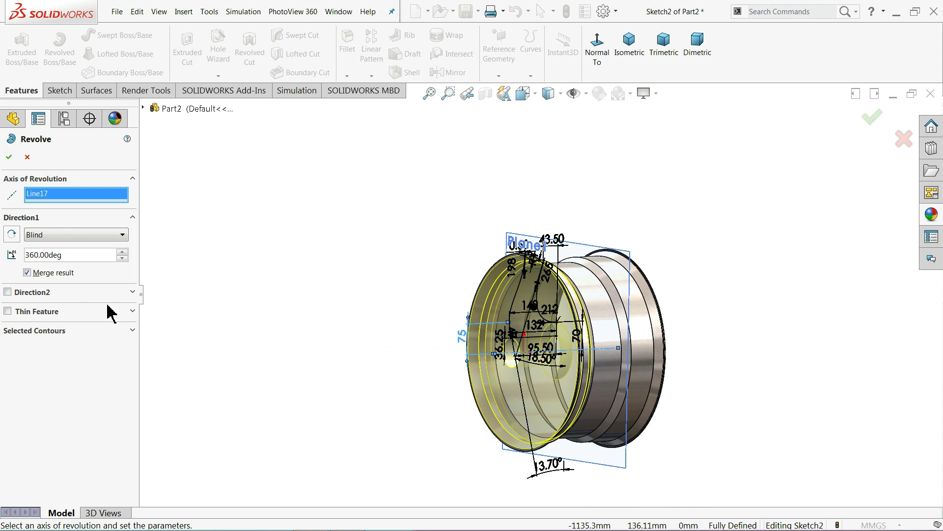
scroll(506, 320, "down", 2)
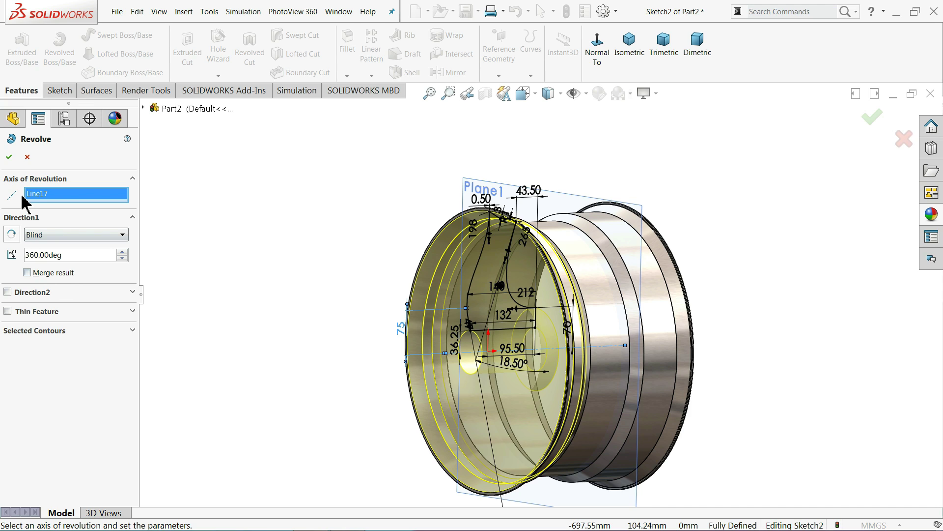
- Accept the 360° Revolve1 for the wheel's centre disc, then hide Plane1
left_click(8, 159)
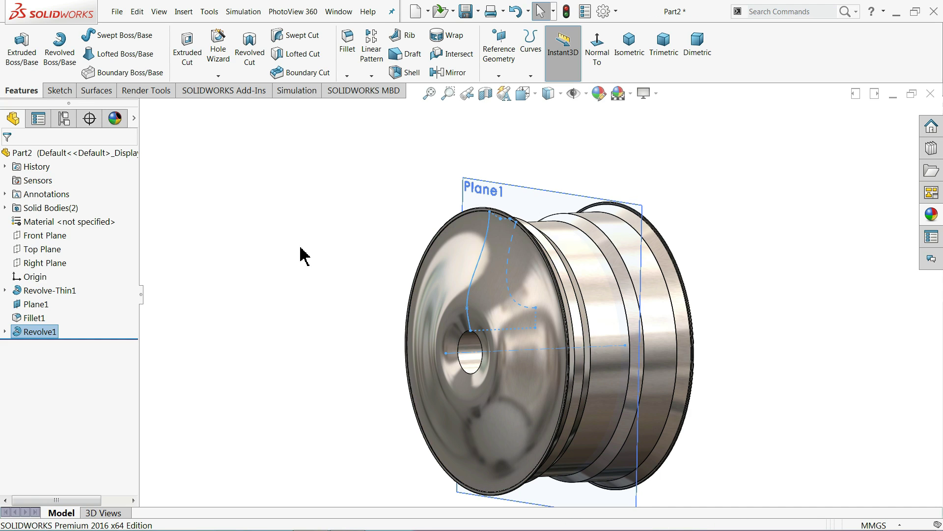
left_click(302, 253)
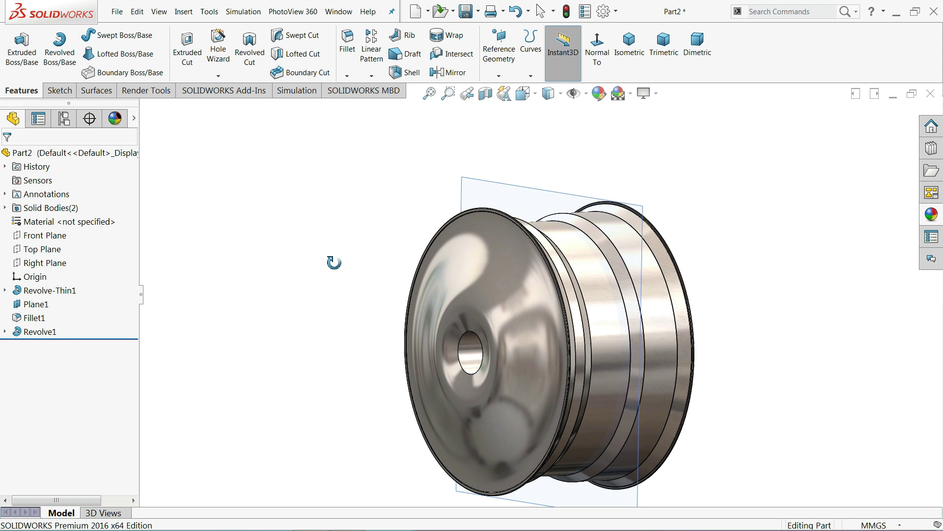
left_click(484, 194)
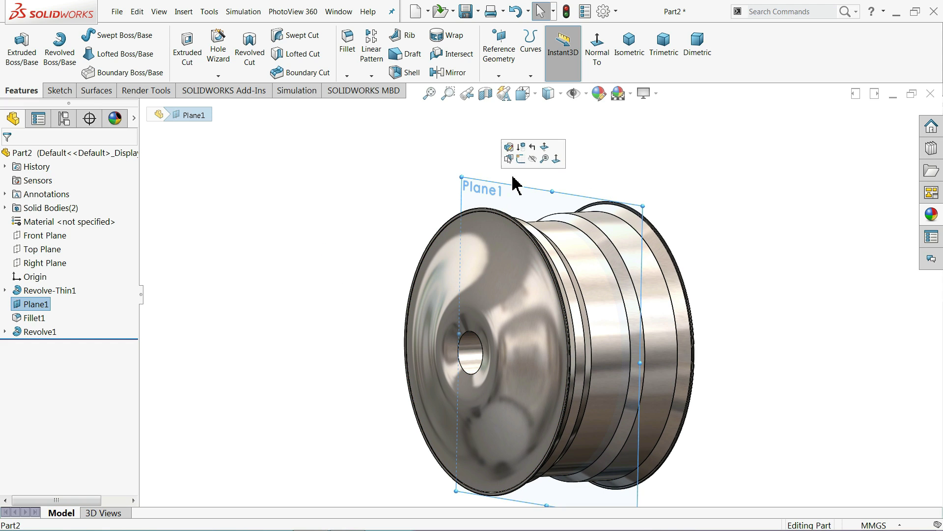
left_click(533, 159)
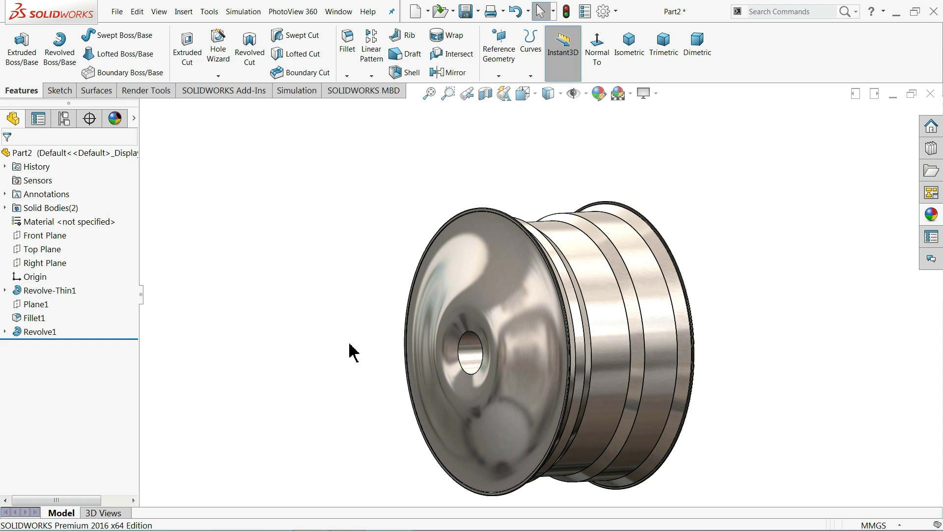
scroll(489, 344, "down", 3)
scroll(496, 322, "down", 2)
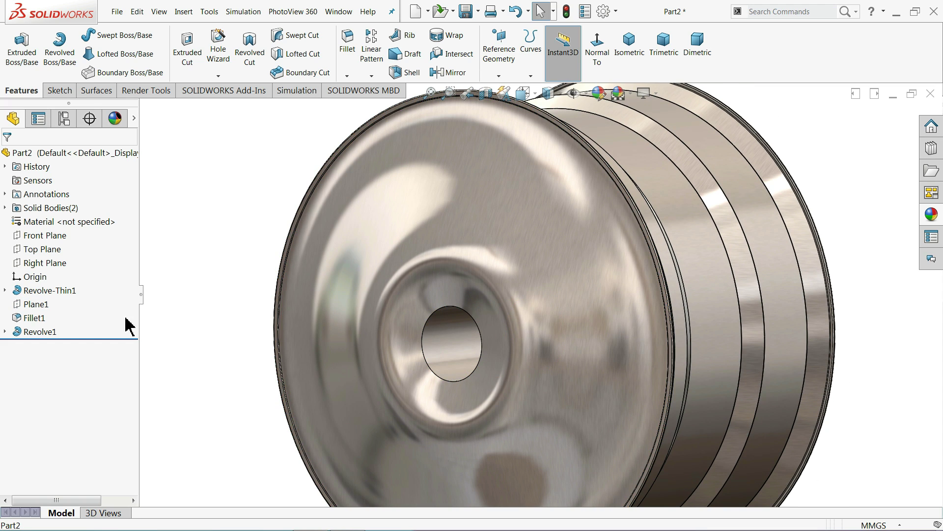
- Start a sketch on the Front Plane, viewed normal, with a horizontal centerline from the origin
left_click(51, 235)
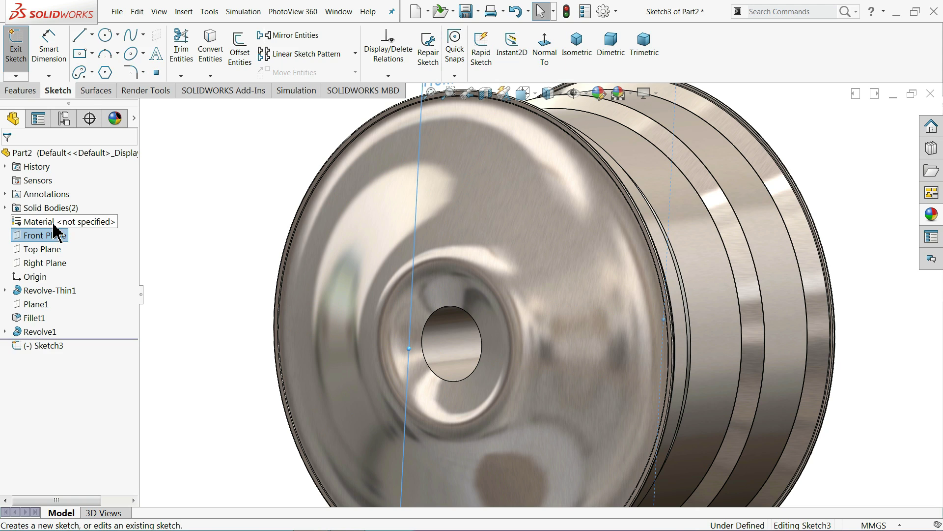
left_click(544, 62)
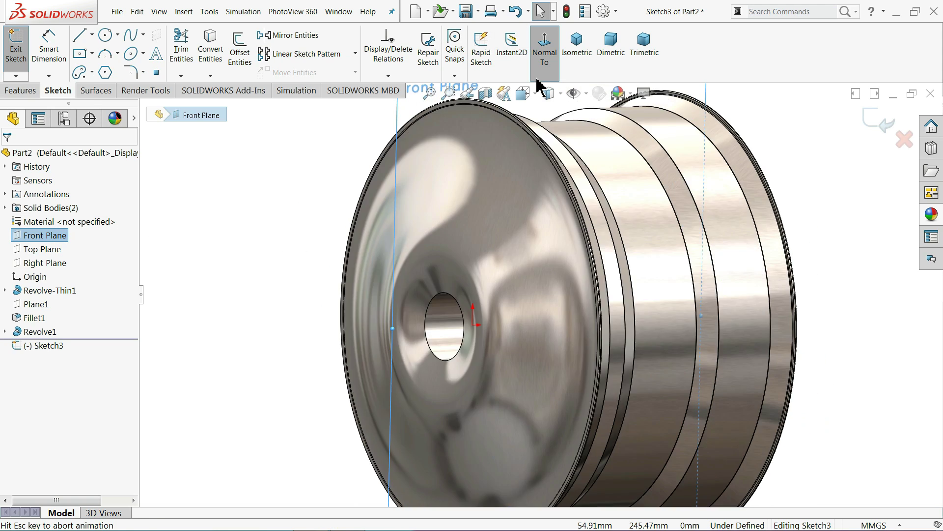
left_click(92, 35)
left_click(106, 65)
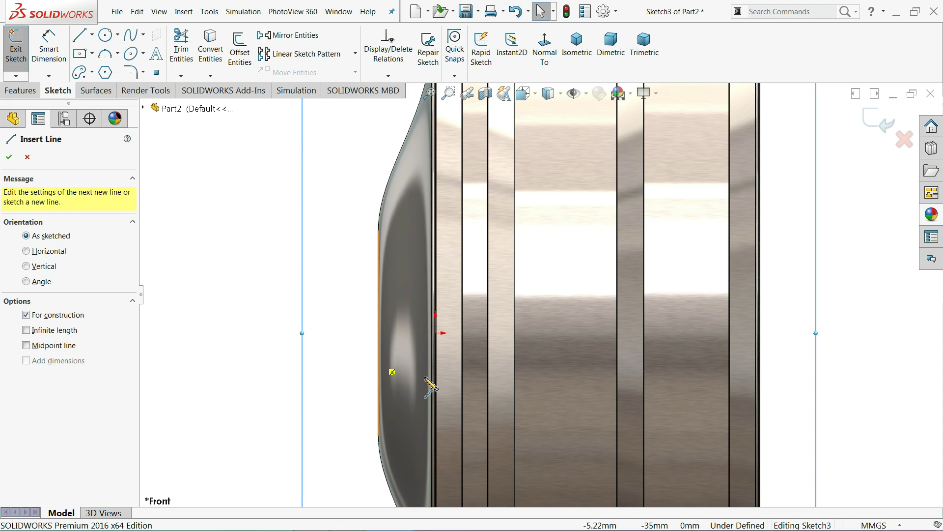
left_click(436, 333)
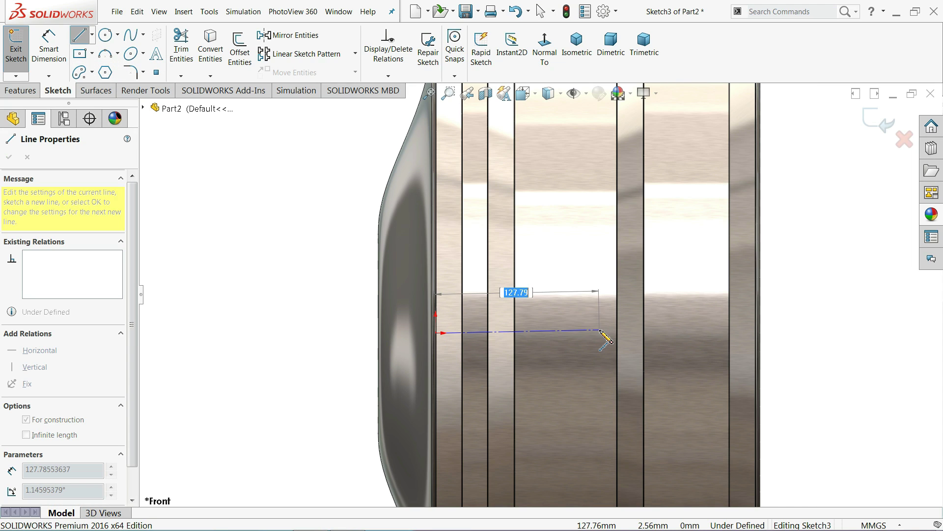
left_click(791, 333)
right_click(812, 309)
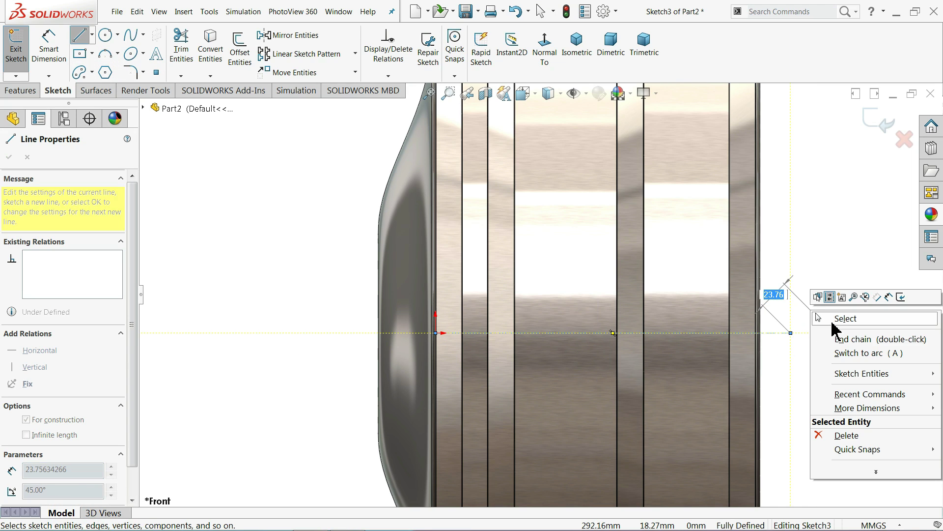
left_click(837, 319)
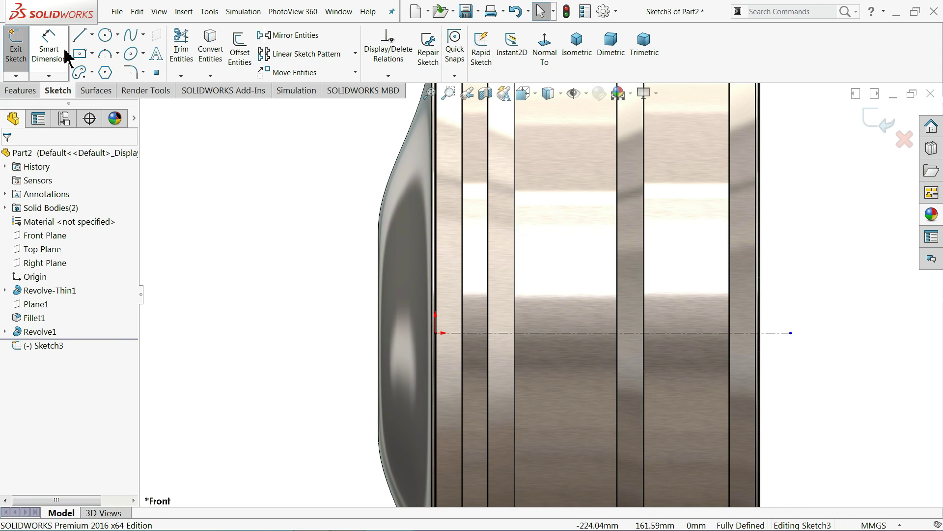
- Draw the closed stepped outline above the centerline, with a short slanted step down
left_click(79, 43)
left_click(599, 282)
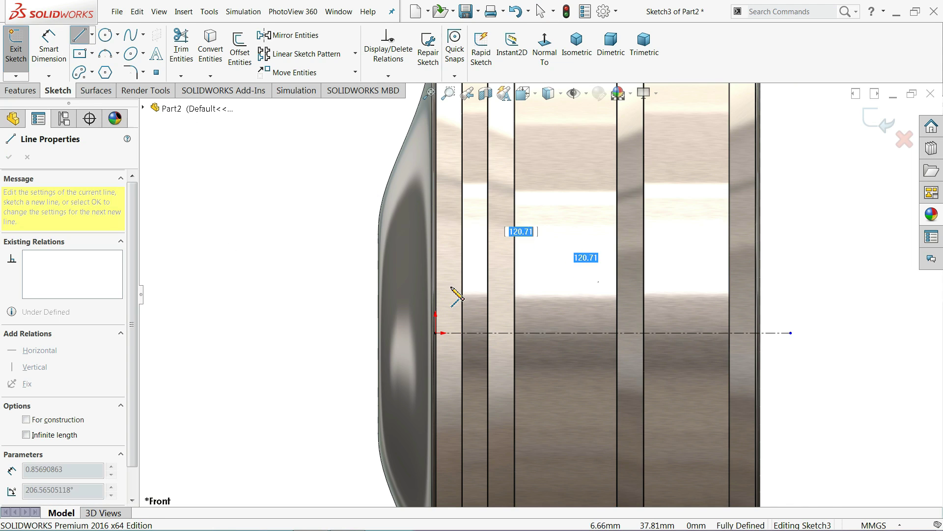
left_click(337, 282)
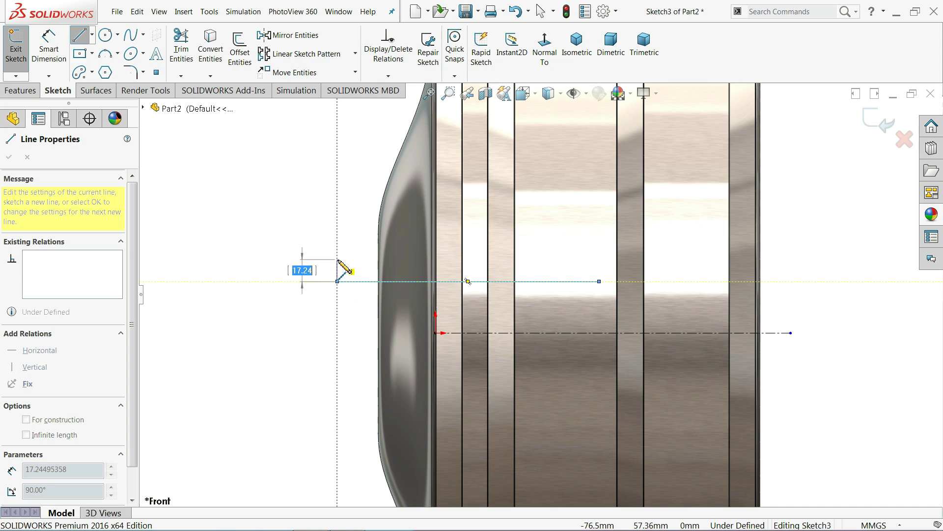
left_click(337, 259)
left_click(472, 259)
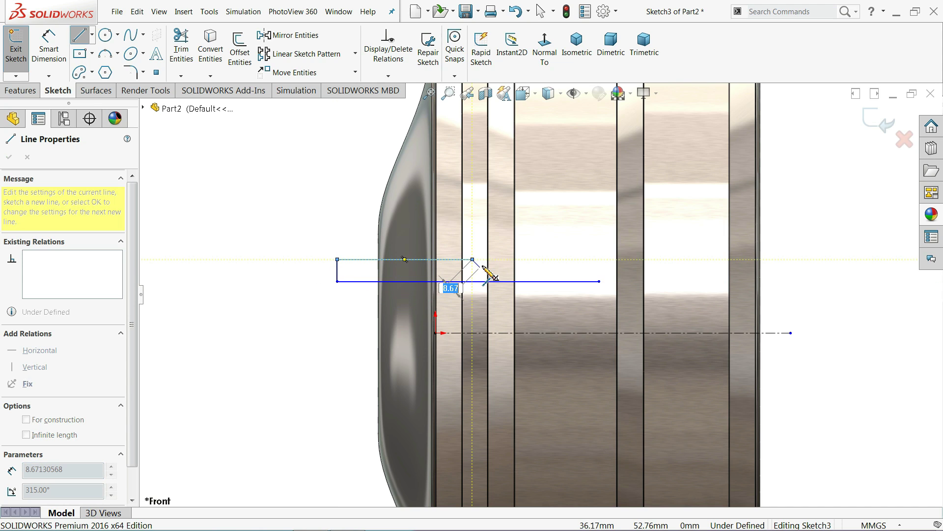
left_click(479, 266)
left_click(599, 267)
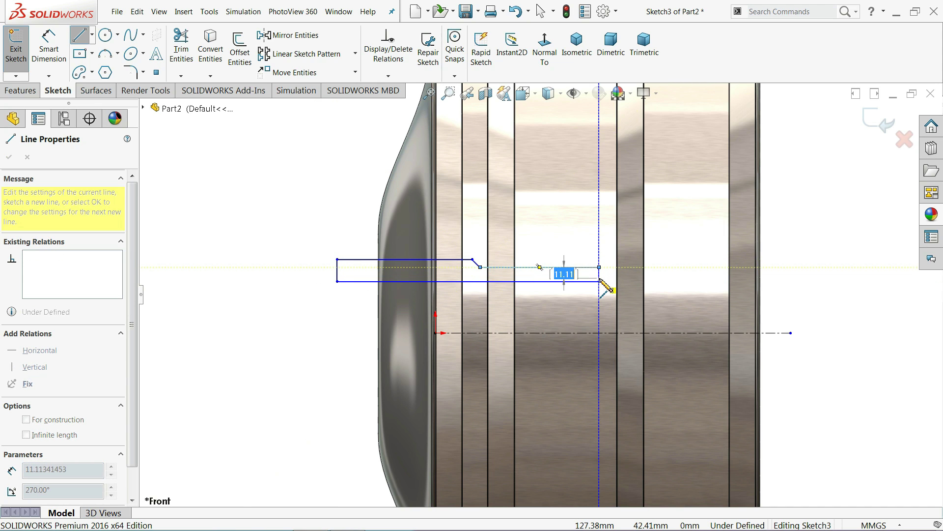
left_click(599, 281)
left_click(50, 49)
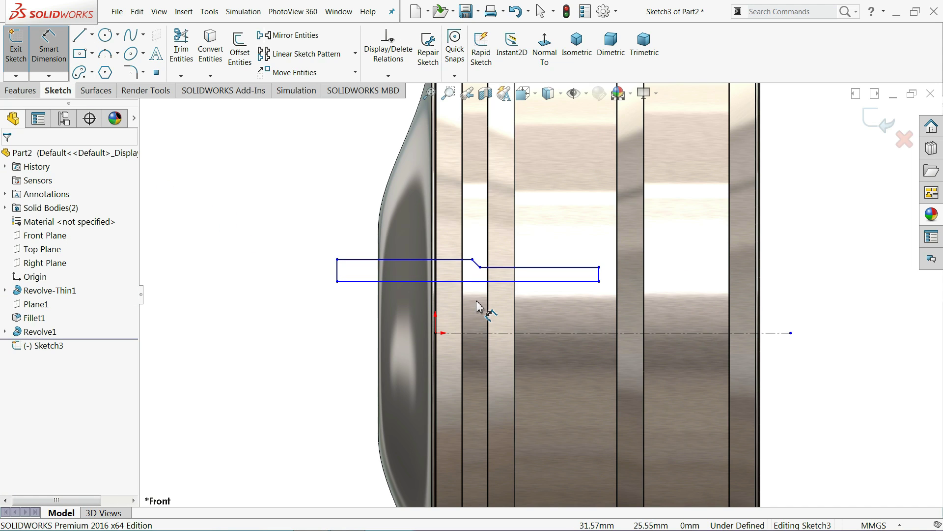
- Dimension the bottom line 60 mm from the centerline and the right edge as 6 mm
scroll(604, 329, "down", 2)
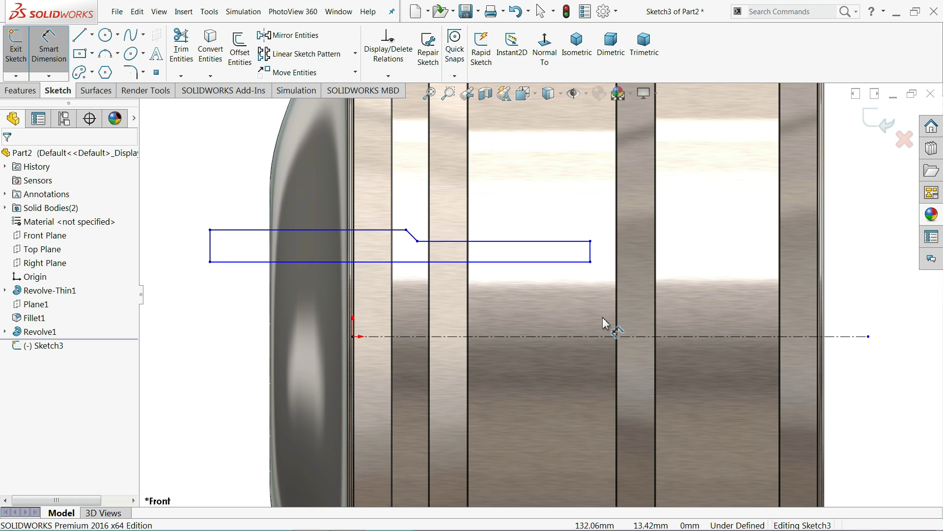
left_click(561, 262)
left_click(565, 336)
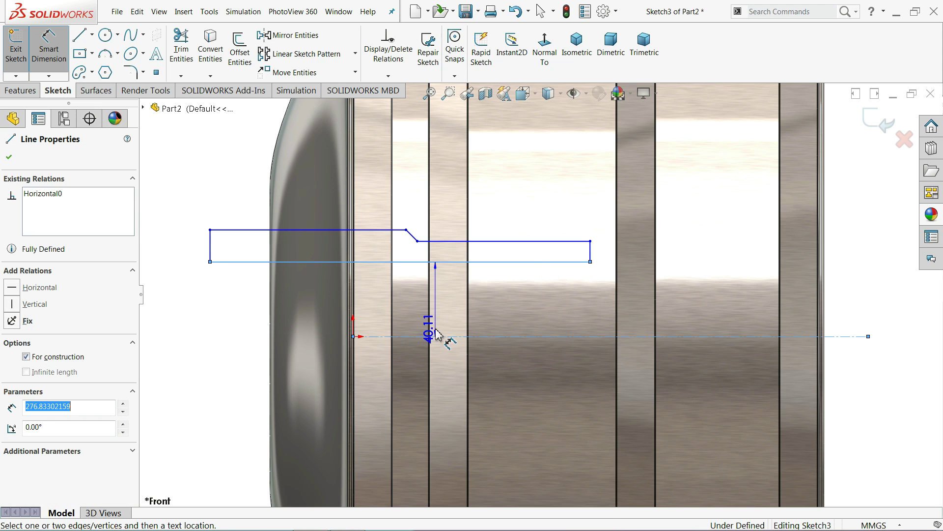
left_click(182, 305)
type("60")
key("Return")
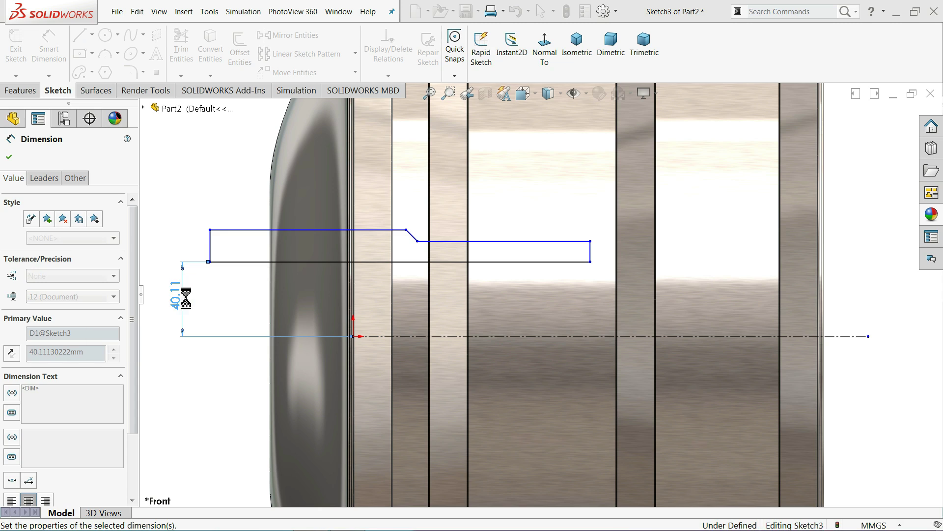
left_click(591, 219)
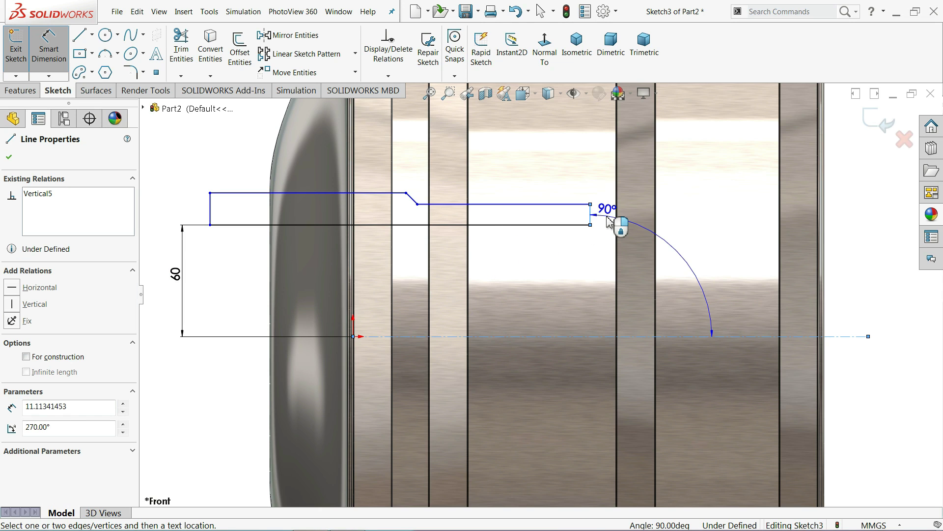
left_click(595, 211)
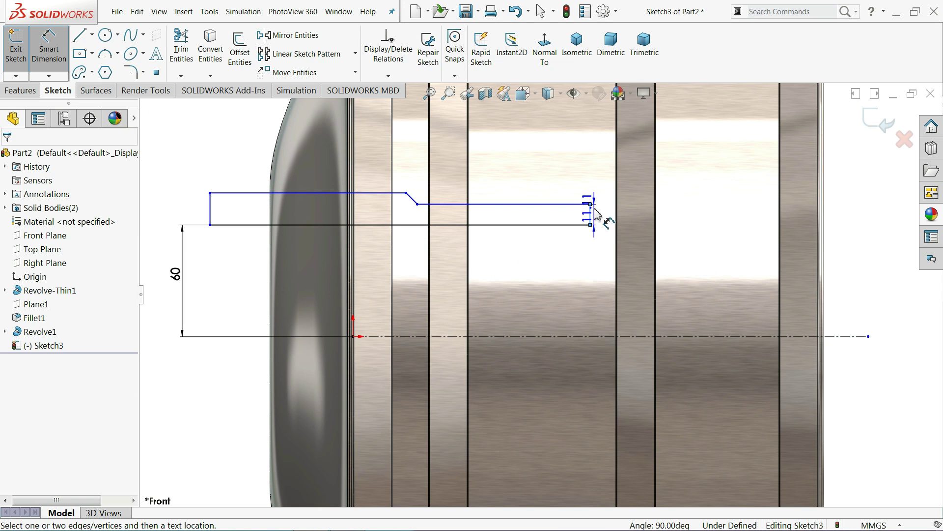
left_click(611, 220)
type("6")
key("Return")
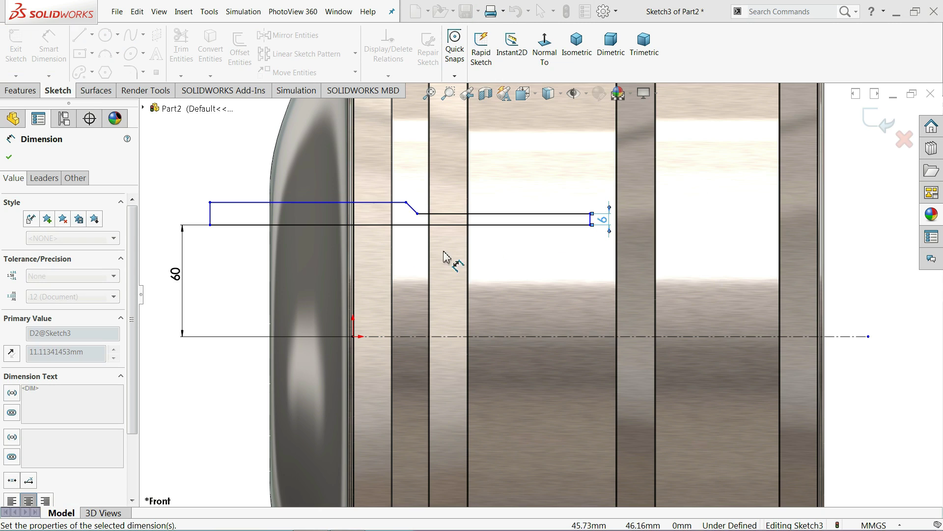
- Set the short left edge height to 12 mm
left_click(212, 216)
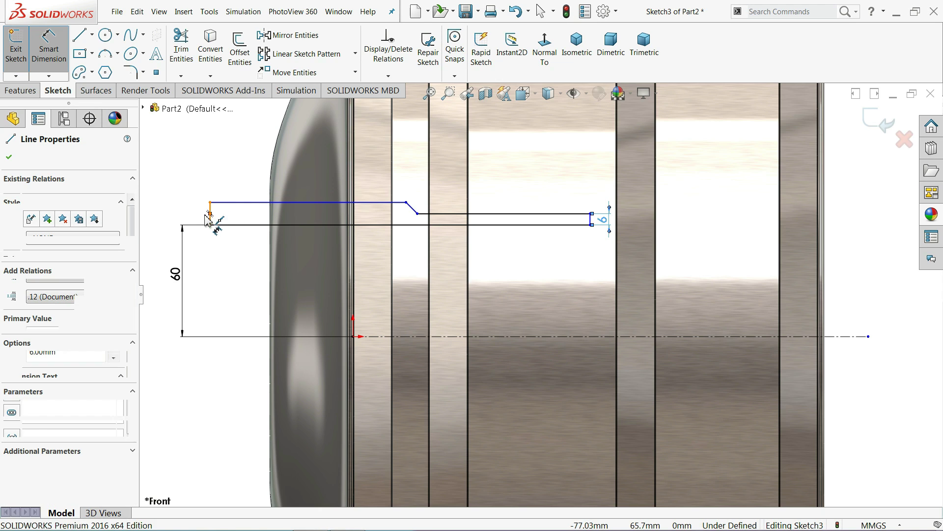
key("Escape")
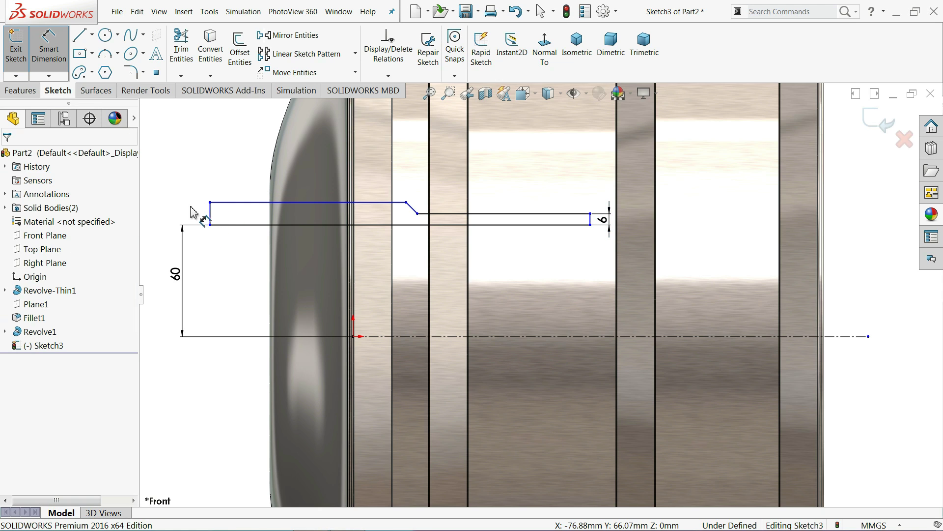
left_click(211, 216)
left_click(190, 190)
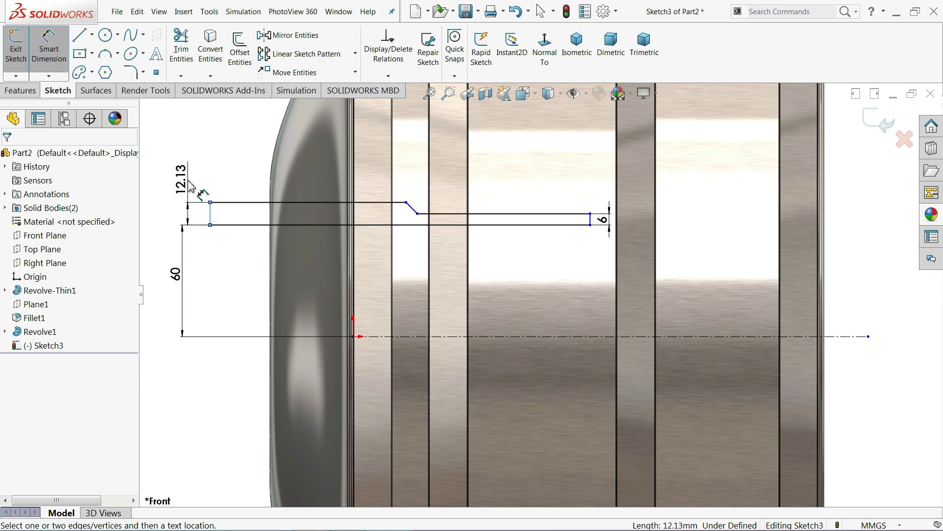
type("12")
key("Return")
- Dimension the lower step line as 84 mm and the upper line as 150 mm
scroll(328, 192, "down", 2)
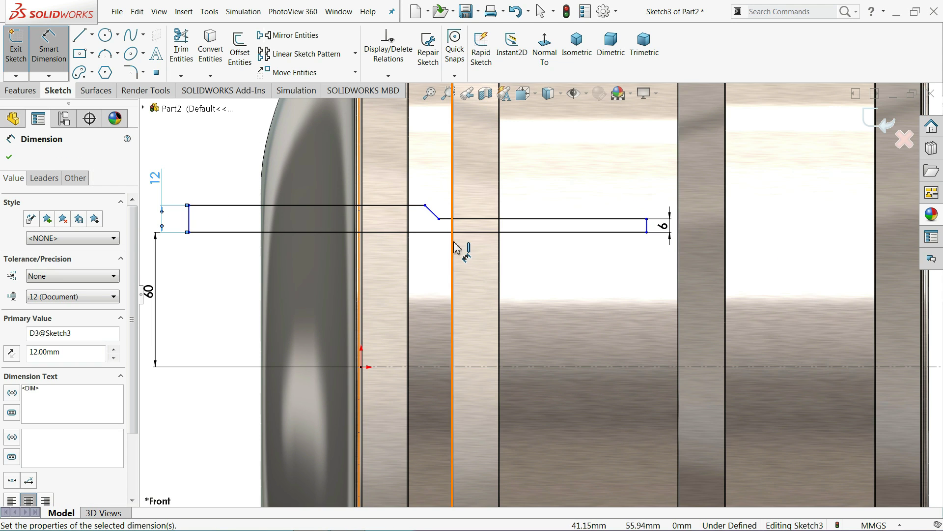
left_click(548, 219)
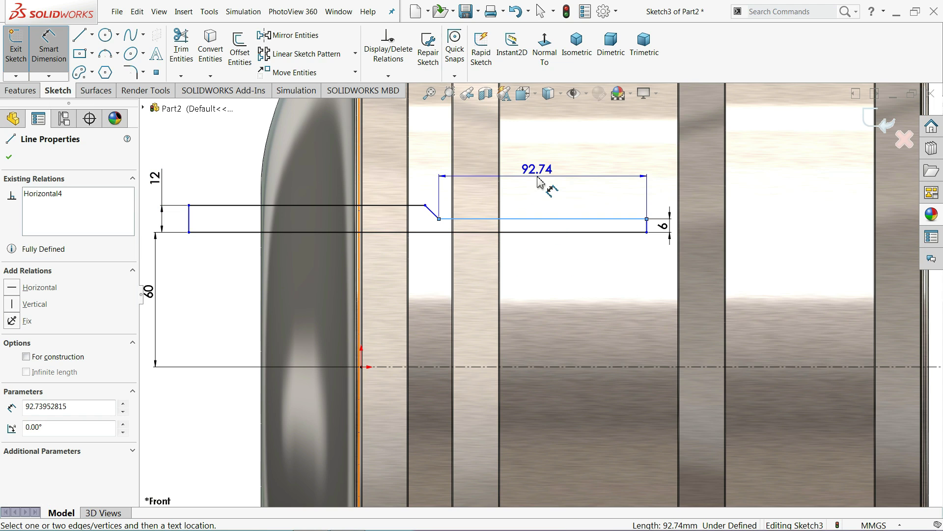
left_click(539, 180)
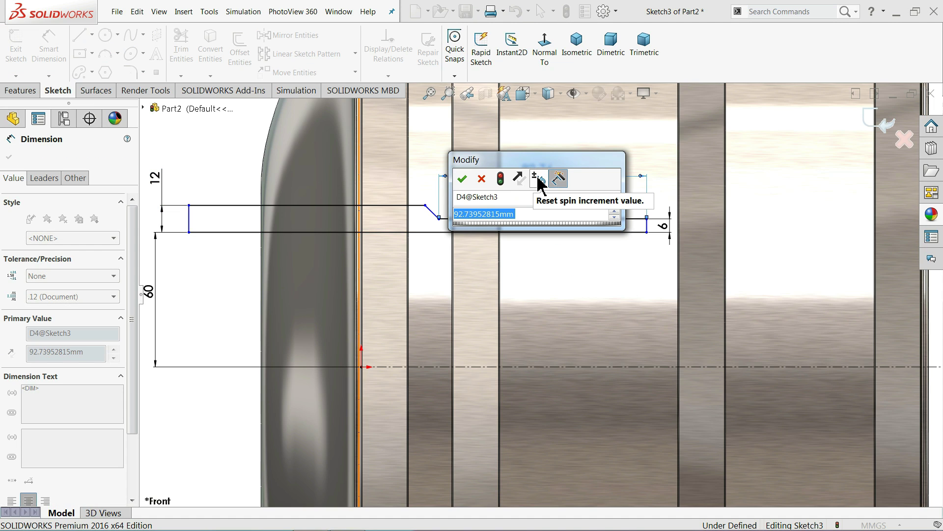
type("84")
key("Return")
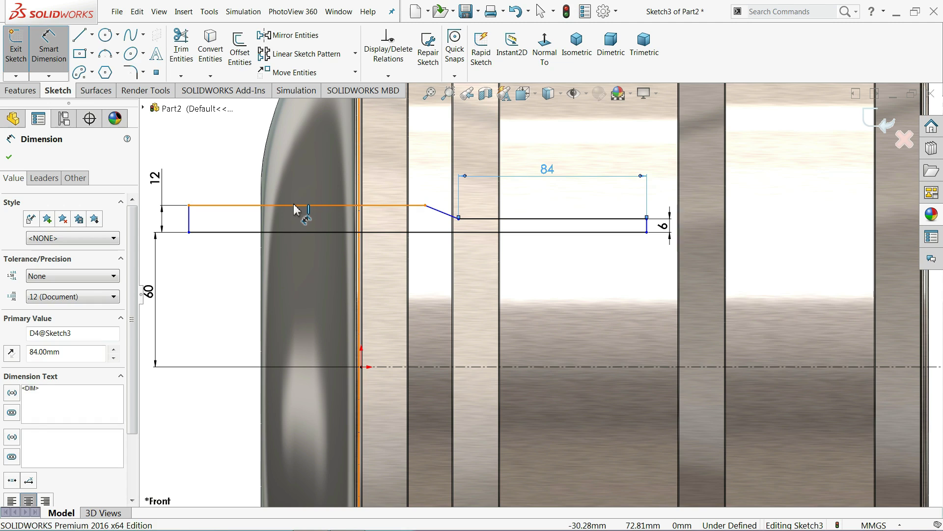
left_click(301, 205)
left_click(295, 150)
type("150")
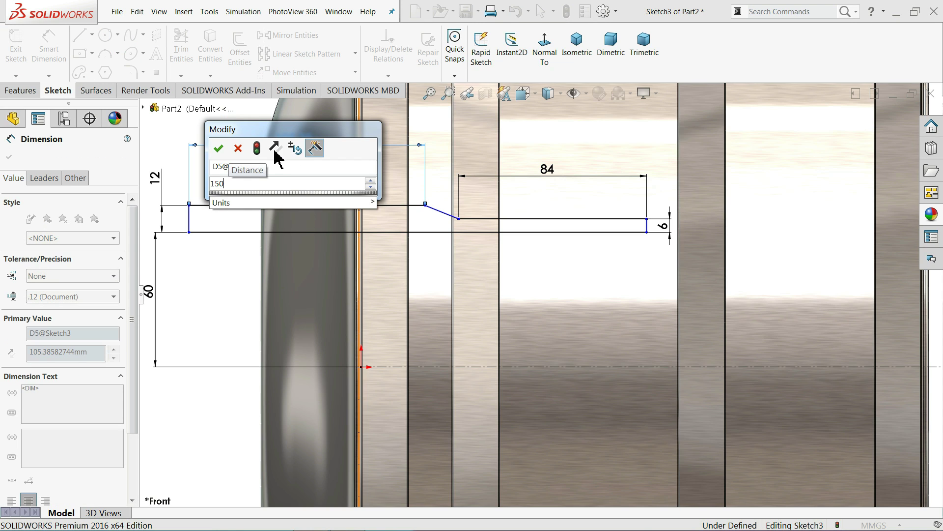
key("Return")
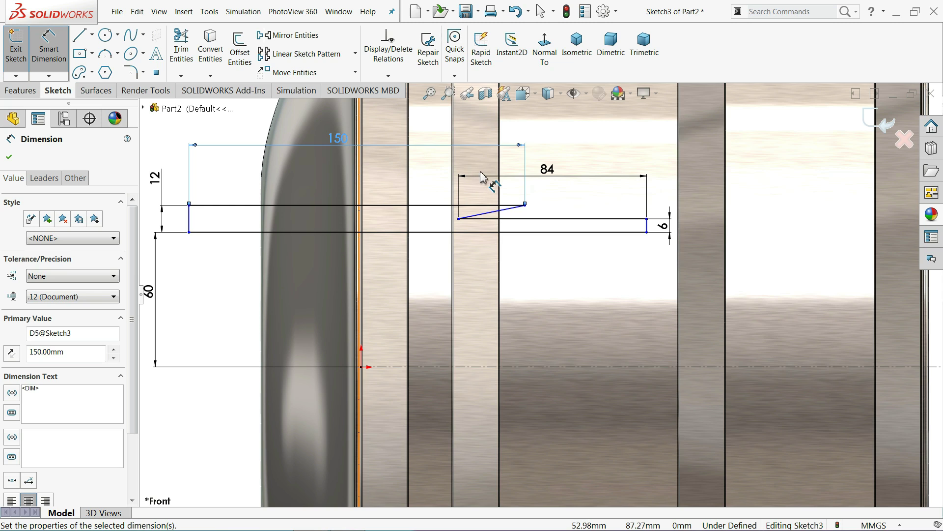
left_click(9, 157)
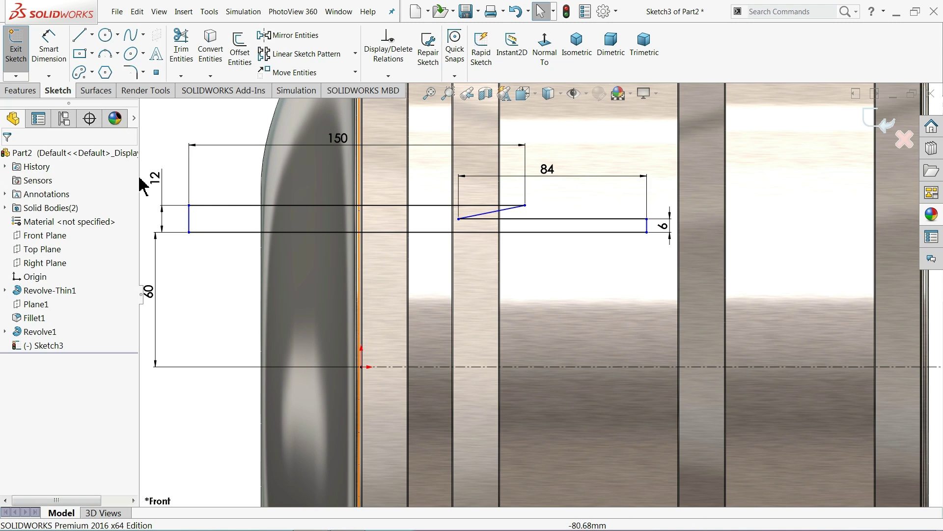
- Drag the slanted step's endpoint to the left
scroll(521, 226, "down", 1)
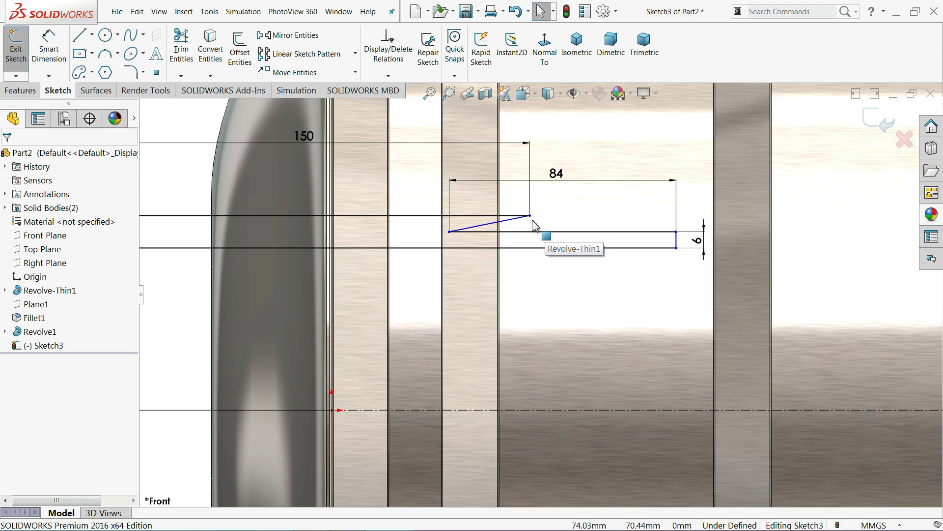
left_click_drag(530, 216, 503, 216)
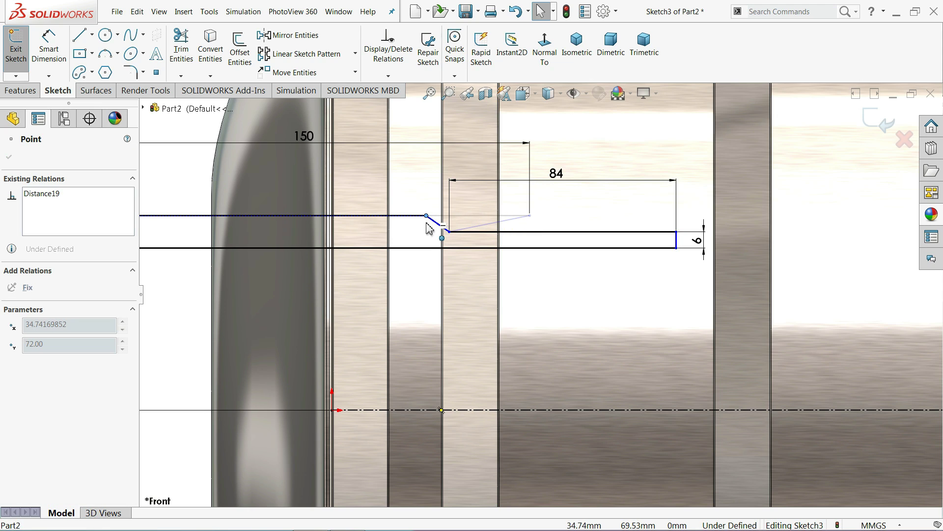
left_click_drag(425, 228, 423, 231)
scroll(423, 248, "up", 2)
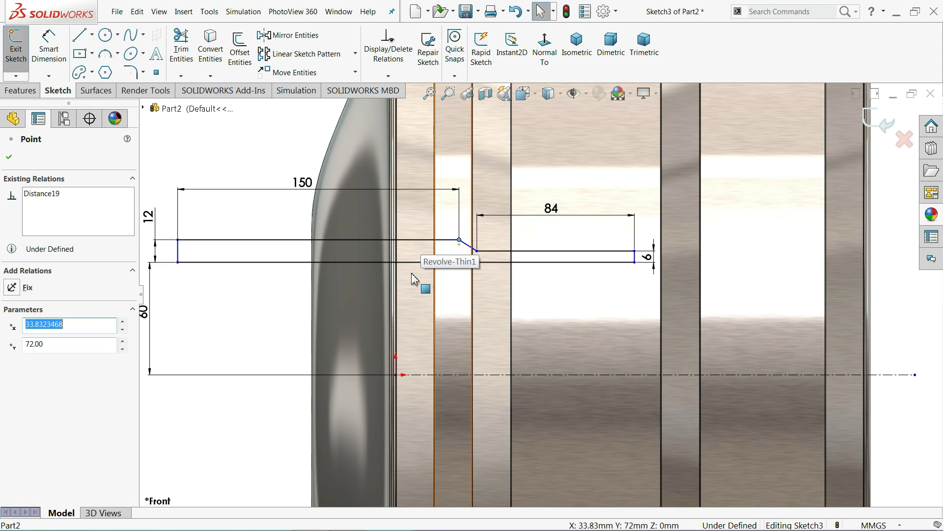
- Add a horizontal dimension from the origin to the profile's lower-right corner, placed below
left_click(49, 49)
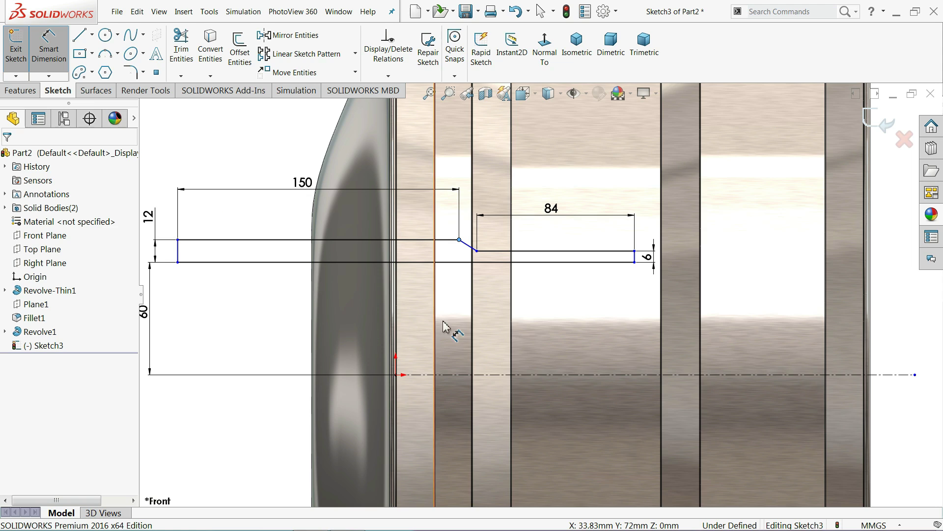
left_click_drag(635, 263, 399, 381)
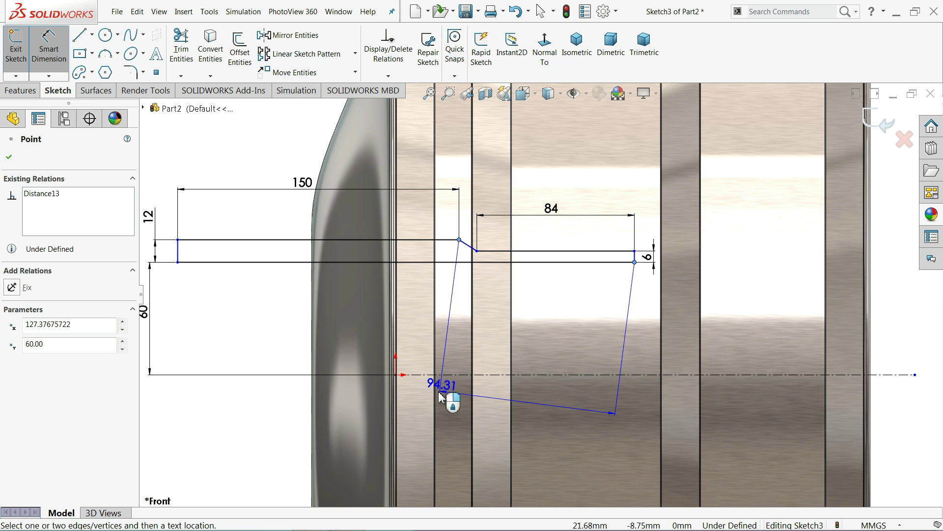
left_click(533, 378)
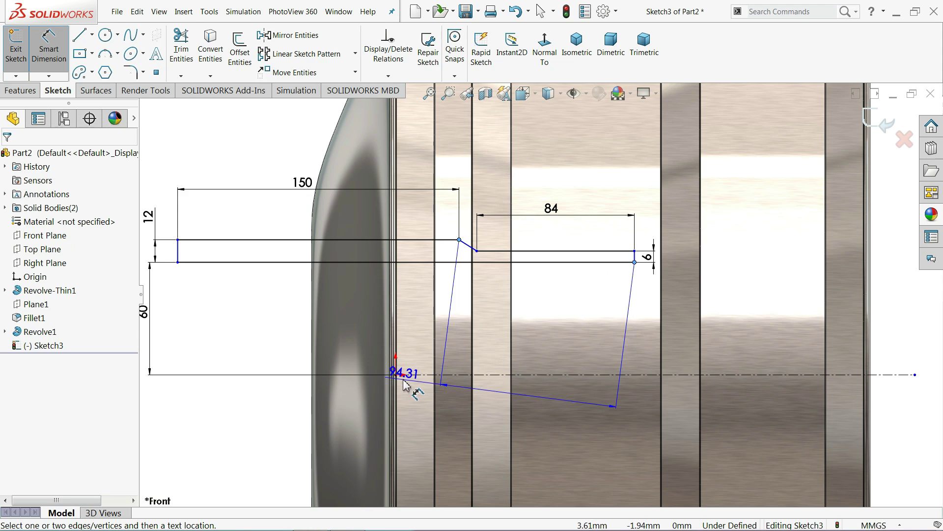
key("Escape")
left_click(396, 375)
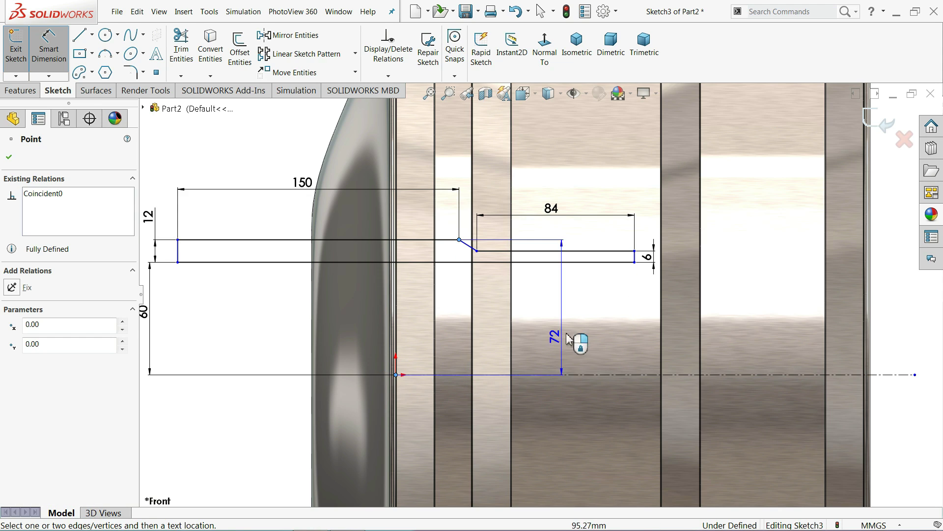
key("Escape")
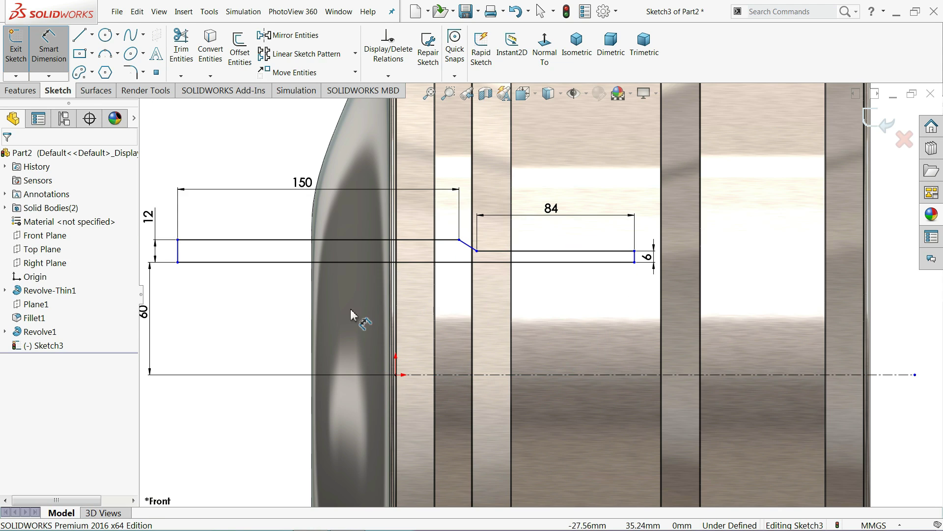
left_click(401, 376)
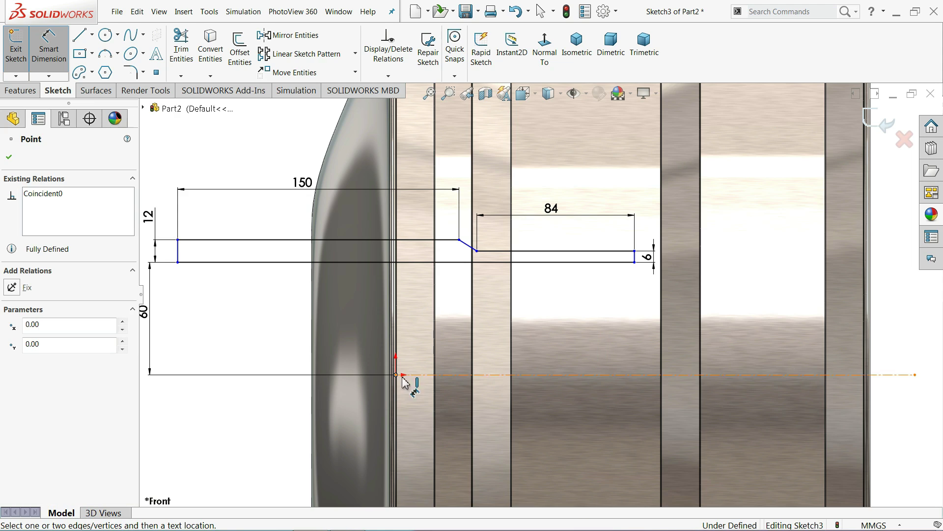
left_click(635, 262)
left_click(528, 405)
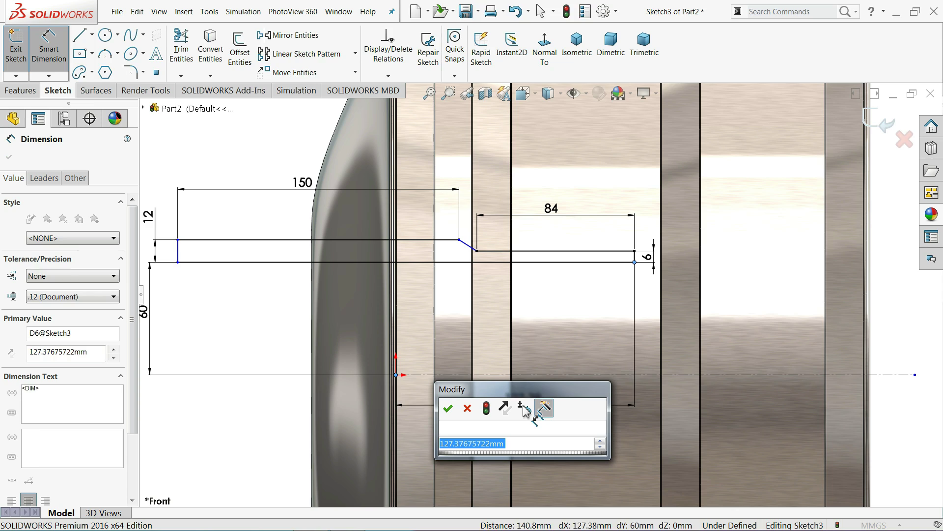
- Set the origin-to-corner distance to 100 mm and shift the slanted step's top endpoint left
type("100")
key("Return")
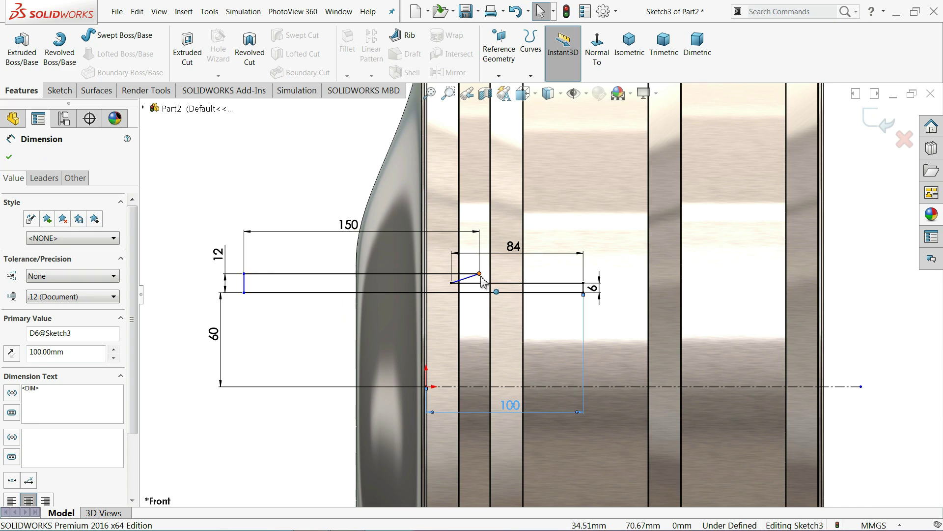
left_click_drag(480, 273, 433, 274)
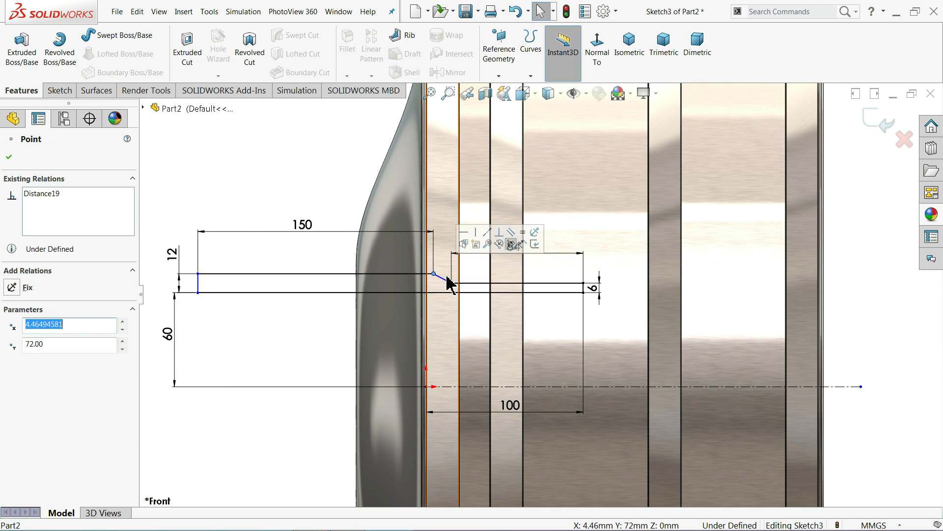
scroll(442, 280, "down", 5)
key("Escape")
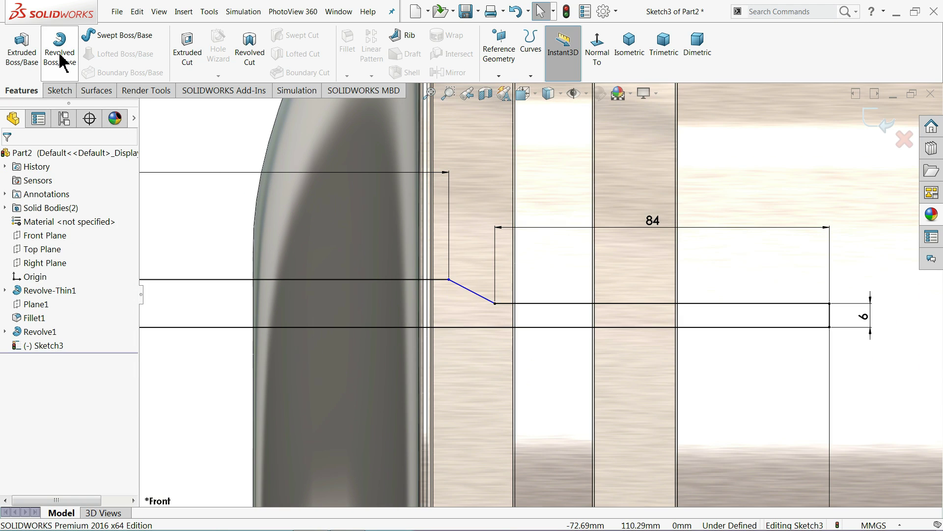
- Add a 45° angle between the top line and the slanted step, fully defining Sketch3
left_click(59, 91)
left_click(49, 46)
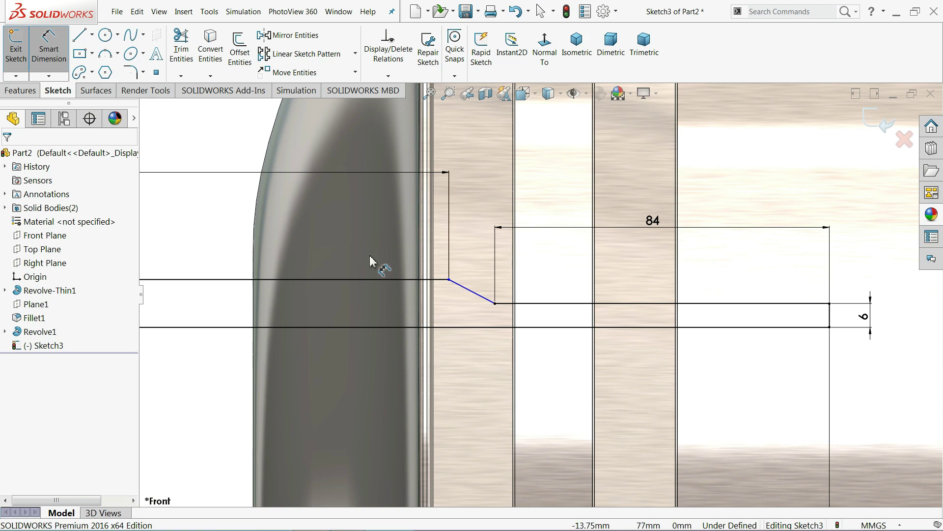
left_click(439, 279)
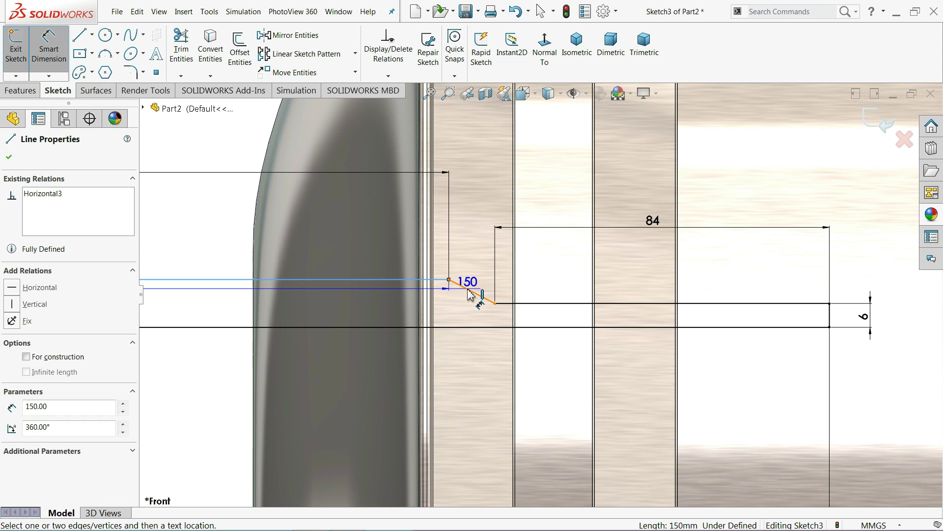
left_click(474, 292)
left_click(550, 287)
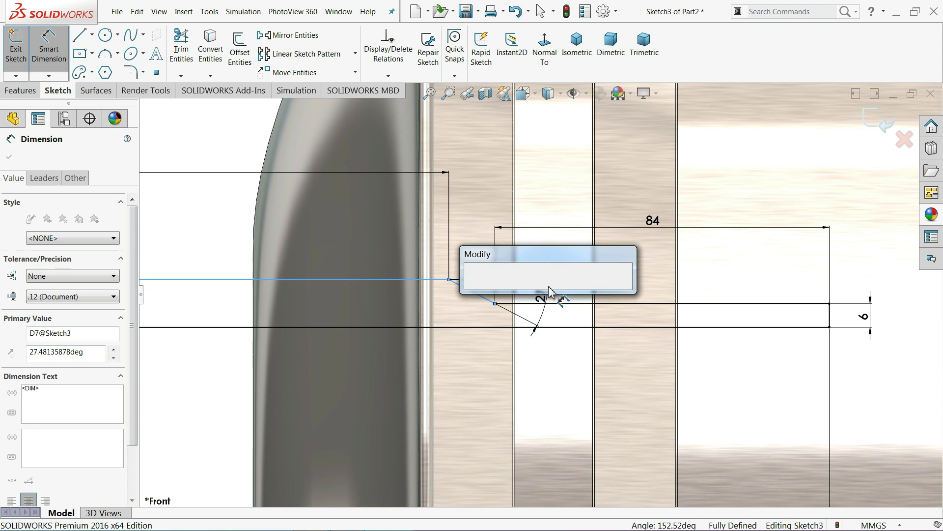
type("45")
key("Return")
scroll(519, 308, "up", 4)
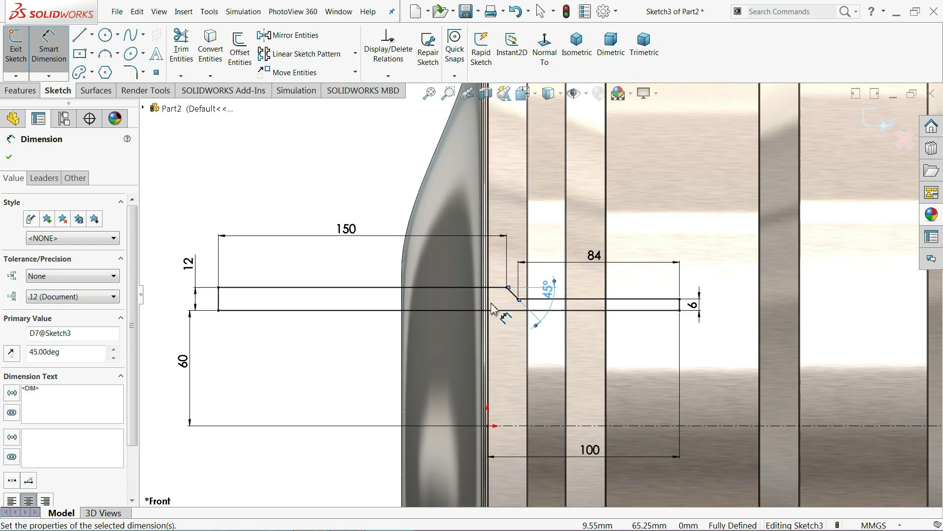
left_click(10, 159)
left_click(25, 91)
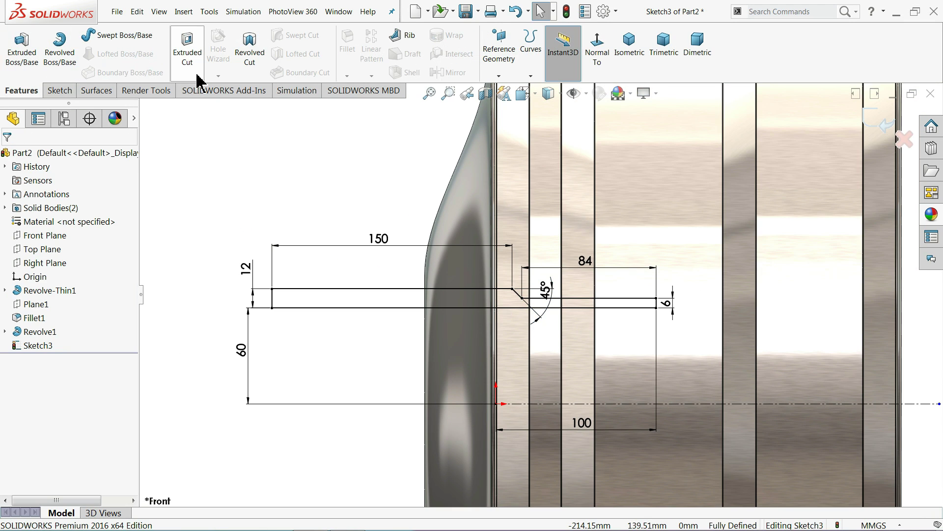
- Revolve-cut the profile 360° about its lower line (Line2) instead of Line1, then orbit the view
left_click(252, 63)
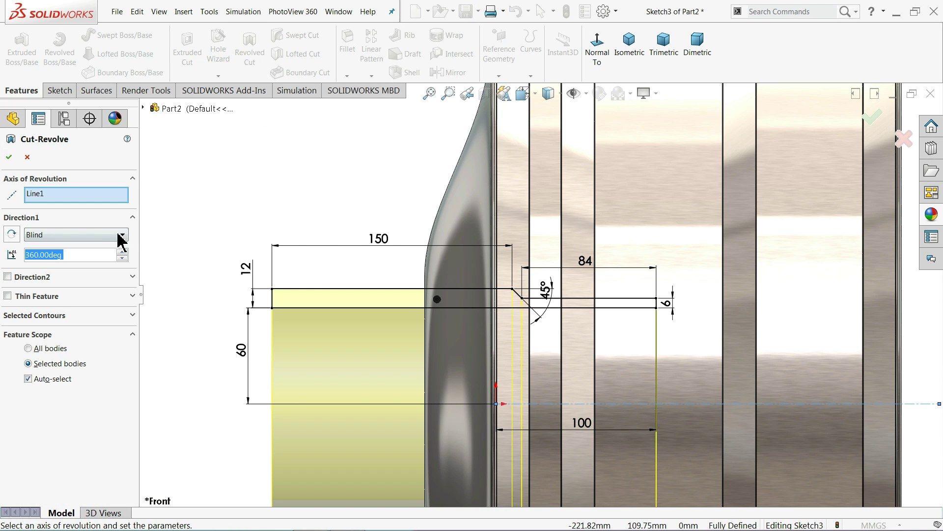
right_click(51, 195)
left_click(74, 214)
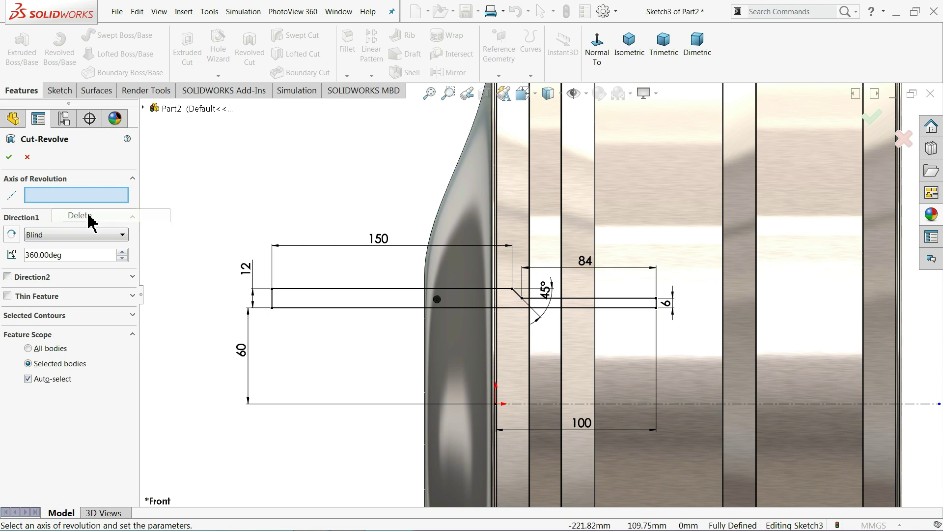
left_click(358, 308)
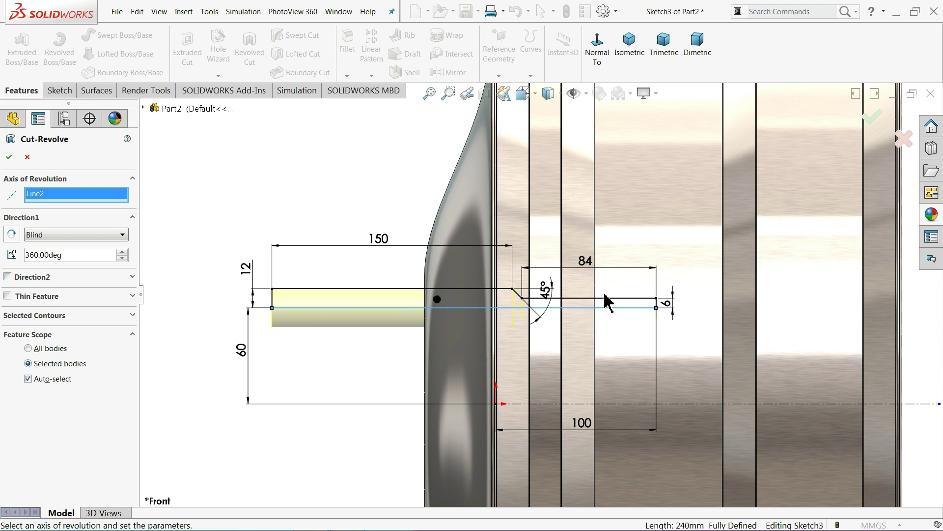
scroll(476, 339, "up", 1)
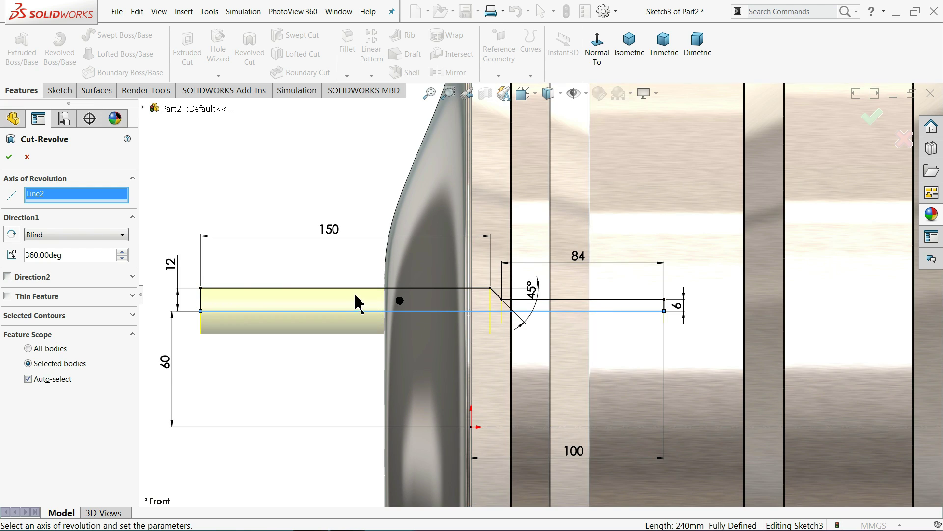
left_click(9, 161)
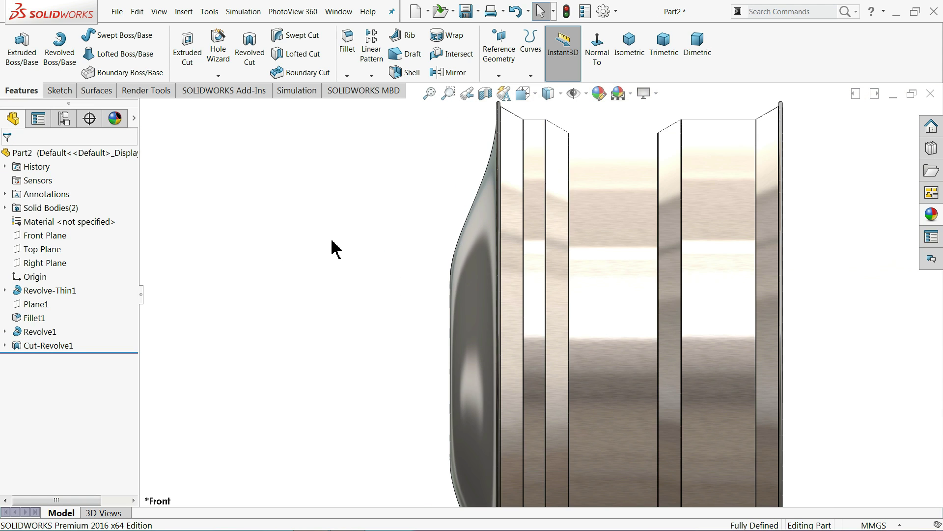
mouse_move(331, 241)
middle_mouse_down()
mouse_move(389, 255)
mouse_move(430, 219)
mouse_move(402, 268)
mouse_move(389, 257)
middle_mouse_up()
- Start a circular pattern using the wheel's central temporary axis as the rotation axis
scroll(549, 330, "up", 3)
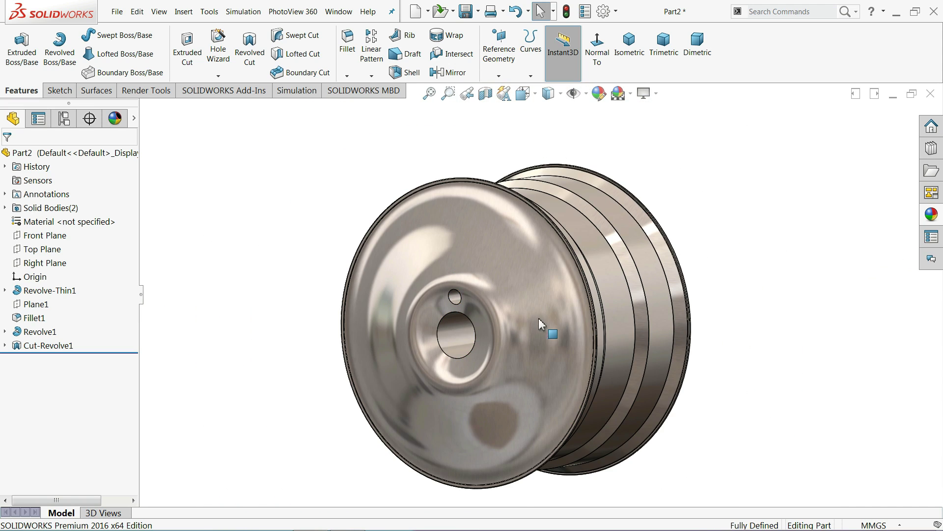
scroll(517, 330, "up", 2)
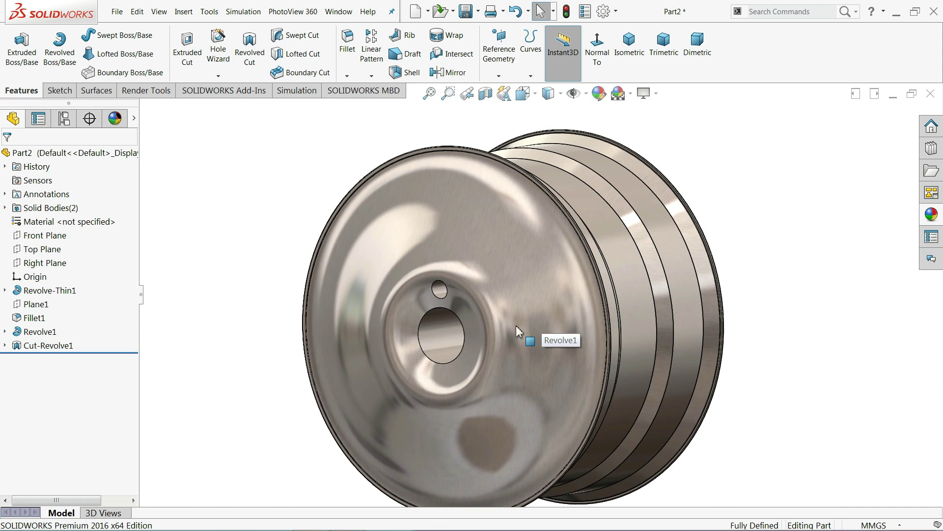
left_click(368, 78)
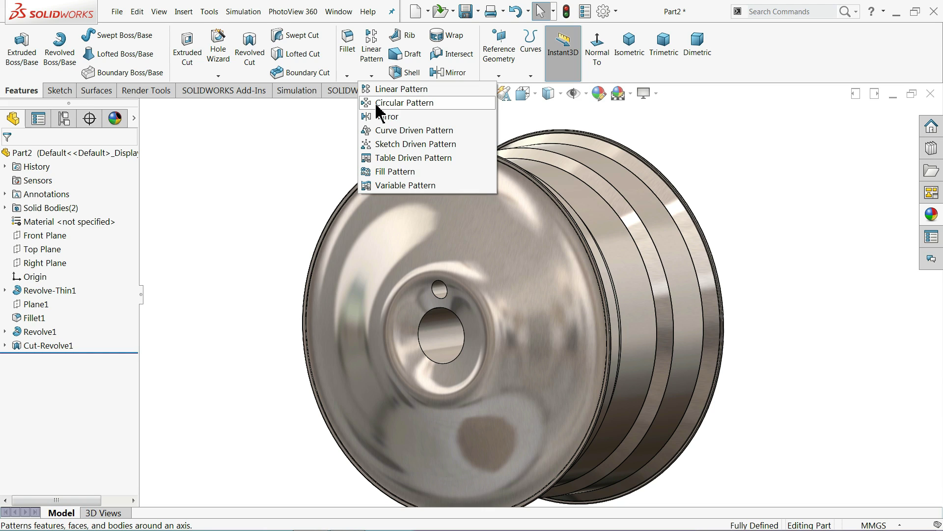
left_click(403, 103)
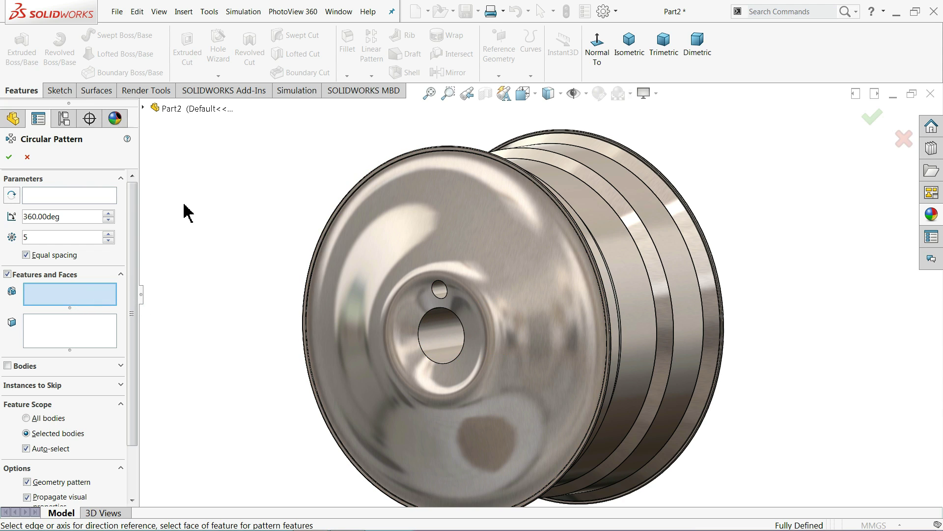
left_click(76, 200)
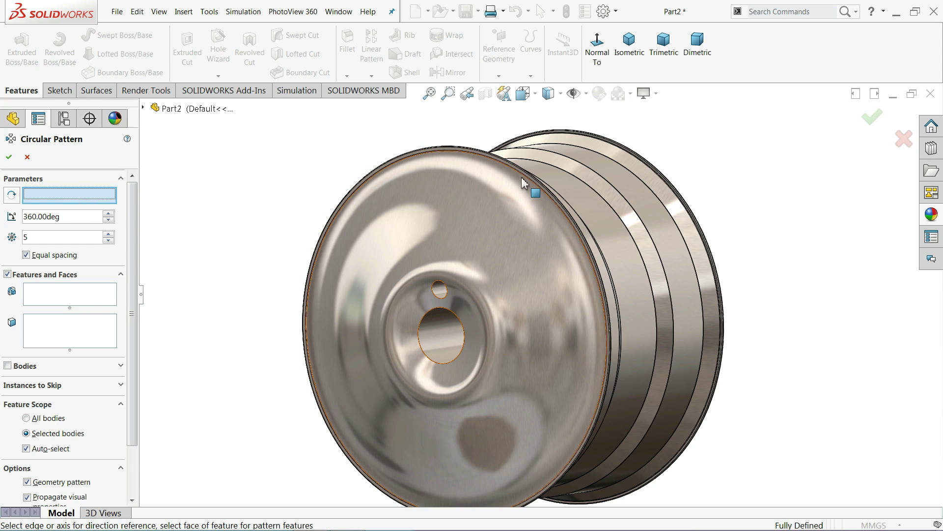
left_click(581, 95)
left_click(593, 135)
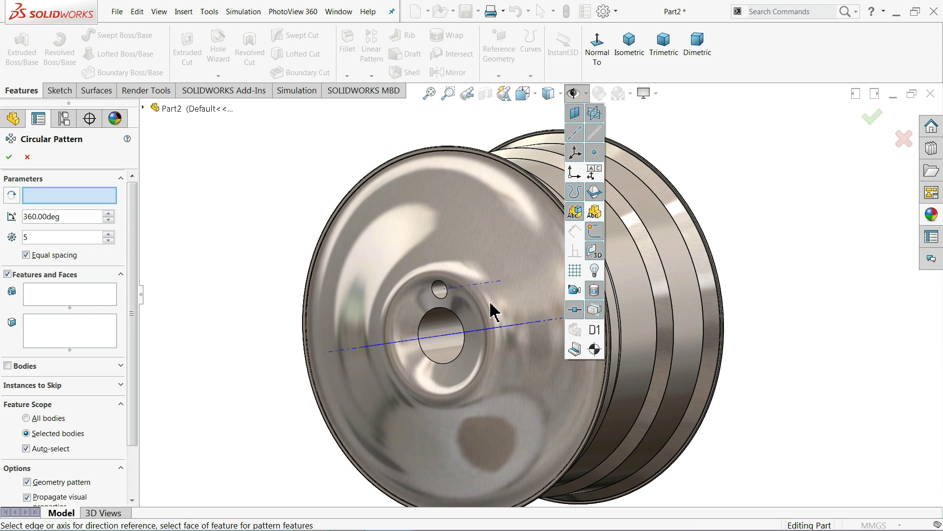
mouse_move(444, 347)
middle_mouse_down()
mouse_move(444, 392)
mouse_move(609, 348)
mouse_move(659, 378)
mouse_move(678, 444)
mouse_move(517, 407)
middle_mouse_up()
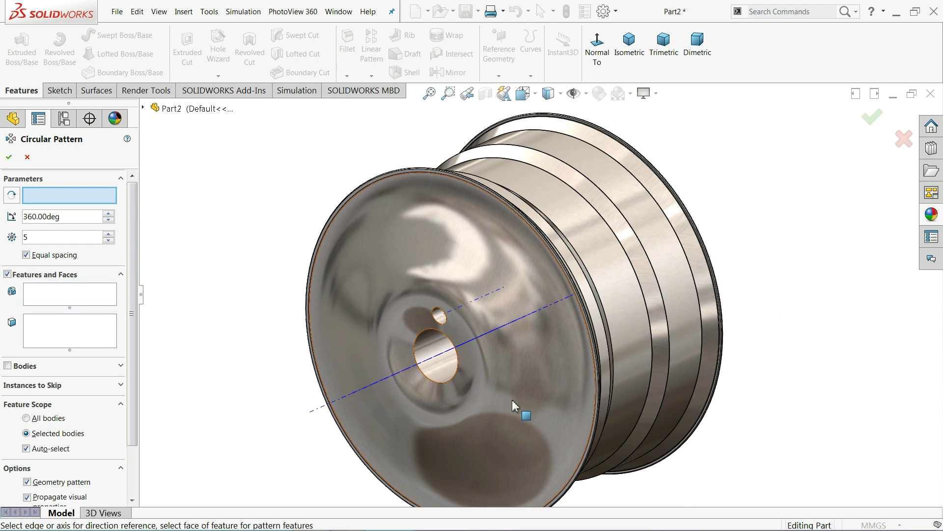
left_click(438, 365)
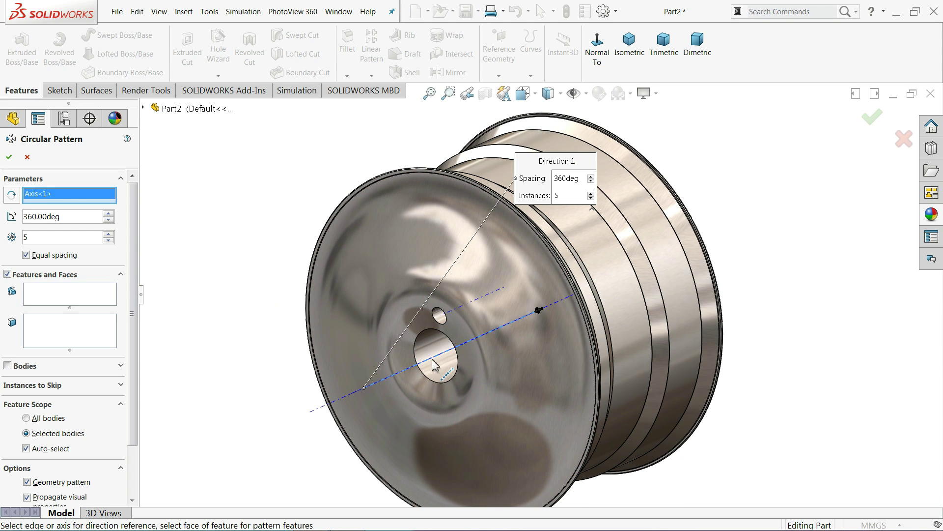
- Pattern Cut-Revolve1 as 5 equally spaced instances over 360°, then face the wheel front
left_click(61, 298)
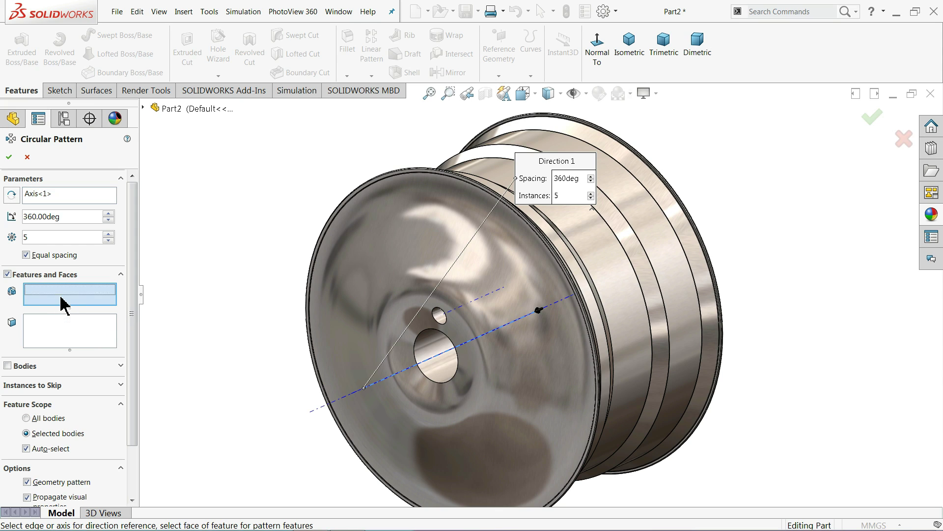
left_click(438, 318)
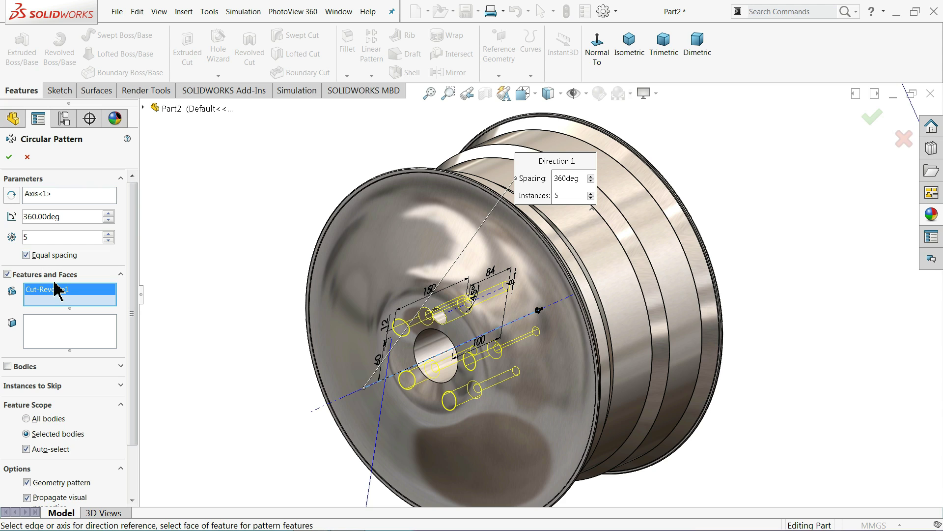
left_click(8, 157)
mouse_move(259, 221)
middle_mouse_down()
mouse_move(279, 192)
mouse_move(308, 179)
mouse_move(305, 147)
mouse_move(192, 179)
mouse_move(137, 162)
mouse_move(263, 182)
mouse_move(281, 173)
middle_mouse_up()
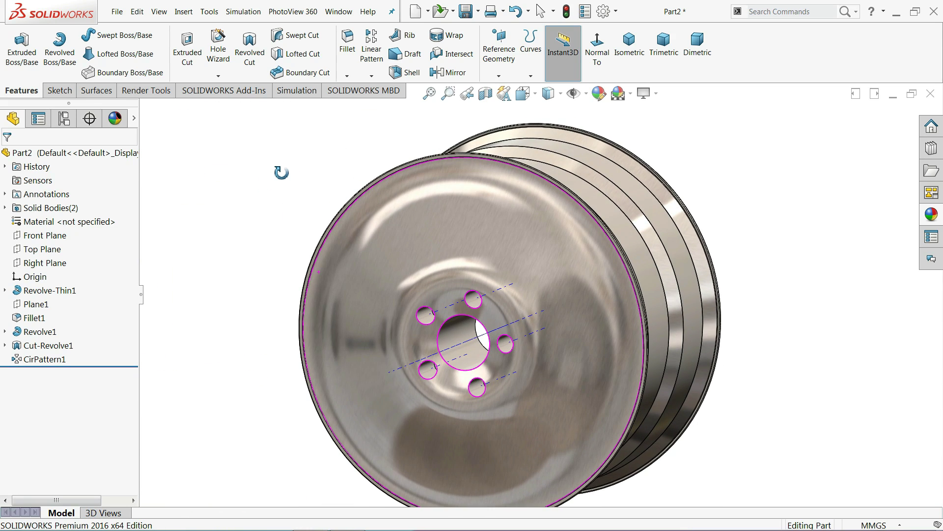
scroll(470, 239, "down", 2)
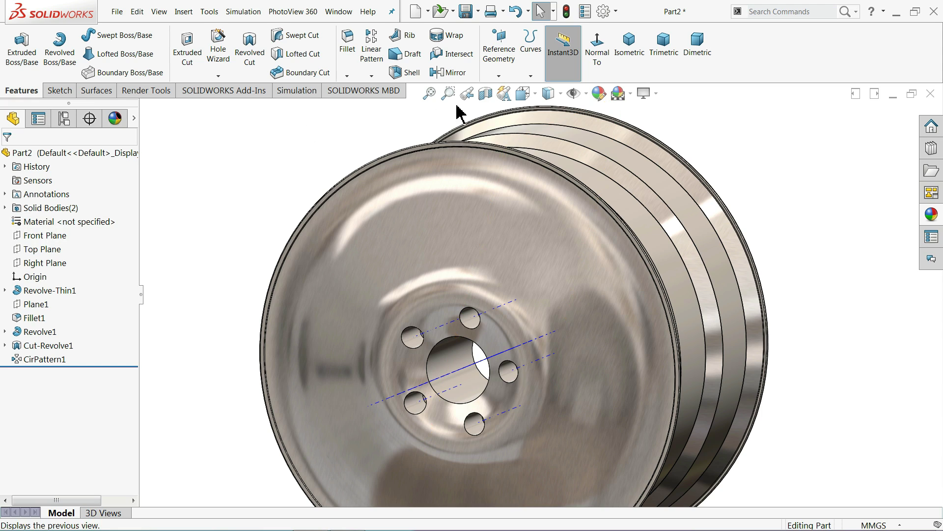
- Create reference plane Plane2 offset 180 mm from Plane1, picked from the flyout tree
left_click(496, 80)
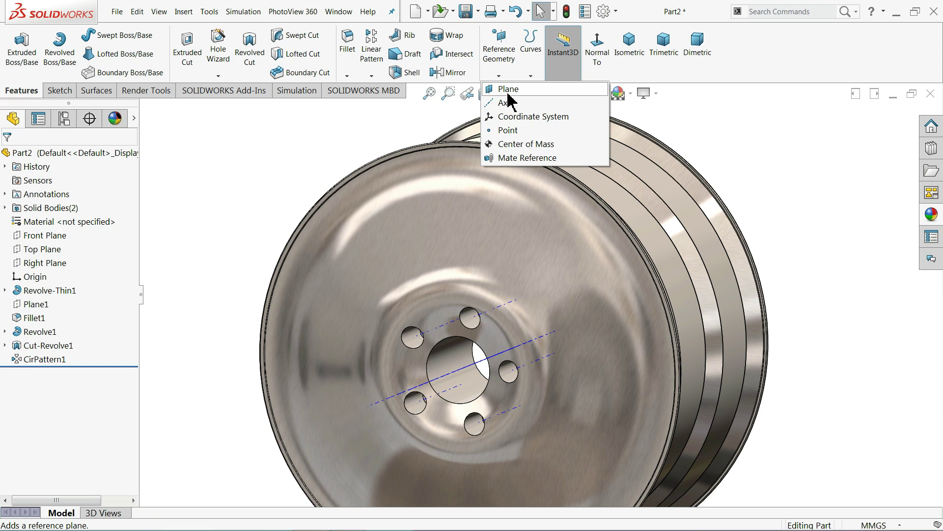
left_click(516, 88)
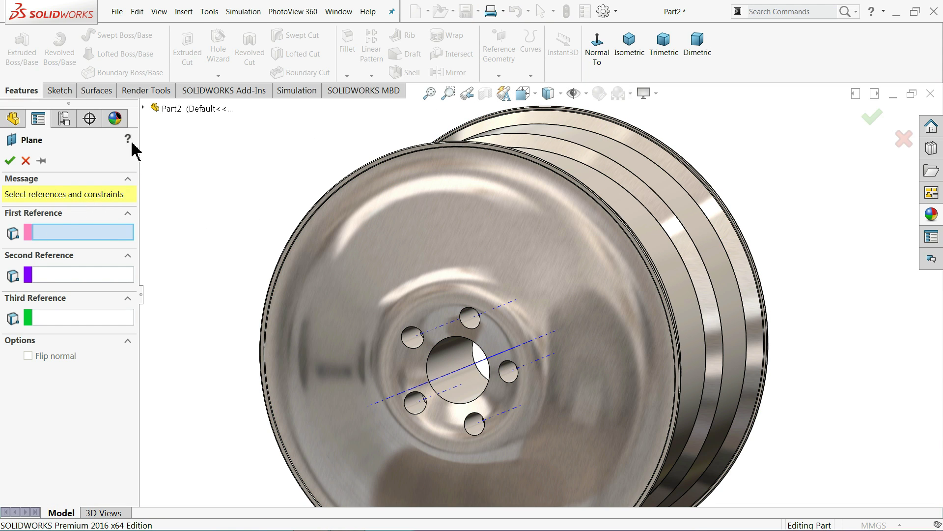
left_click(143, 108)
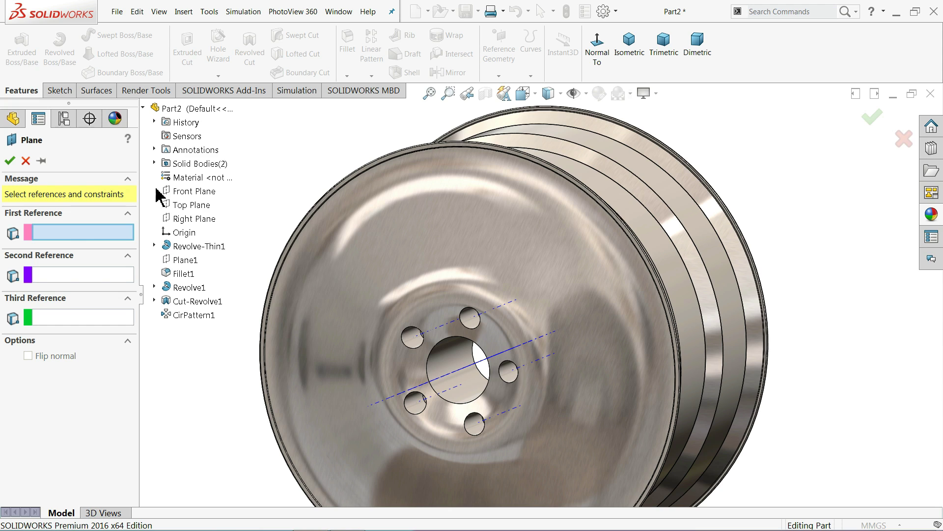
left_click(185, 265)
mouse_move(389, 272)
middle_mouse_down()
mouse_move(328, 280)
mouse_move(349, 280)
middle_mouse_up()
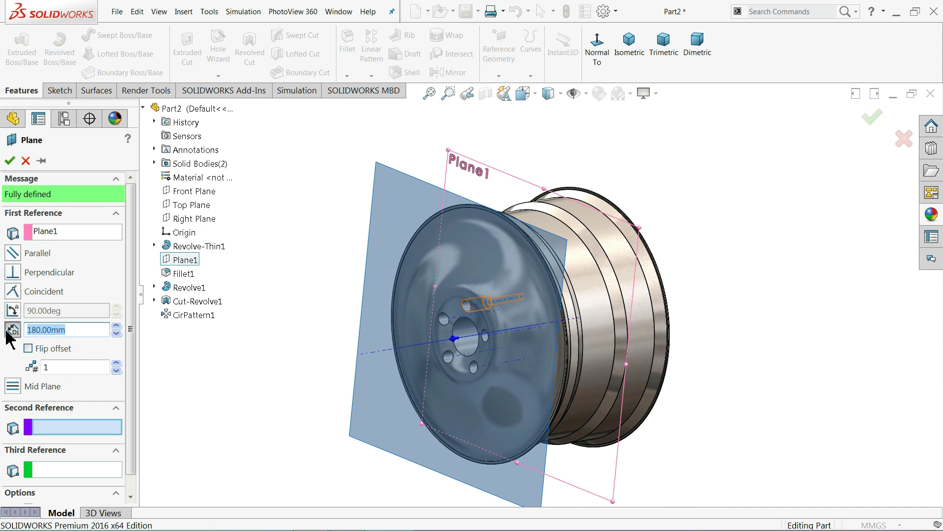
mouse_move(245, 337)
middle_mouse_down()
mouse_move(179, 316)
mouse_move(239, 329)
middle_mouse_up()
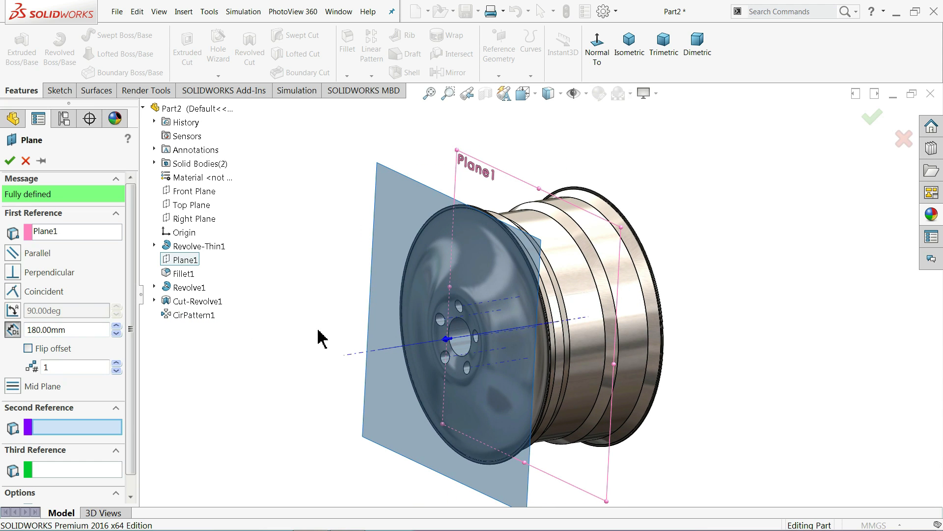
left_click(9, 160)
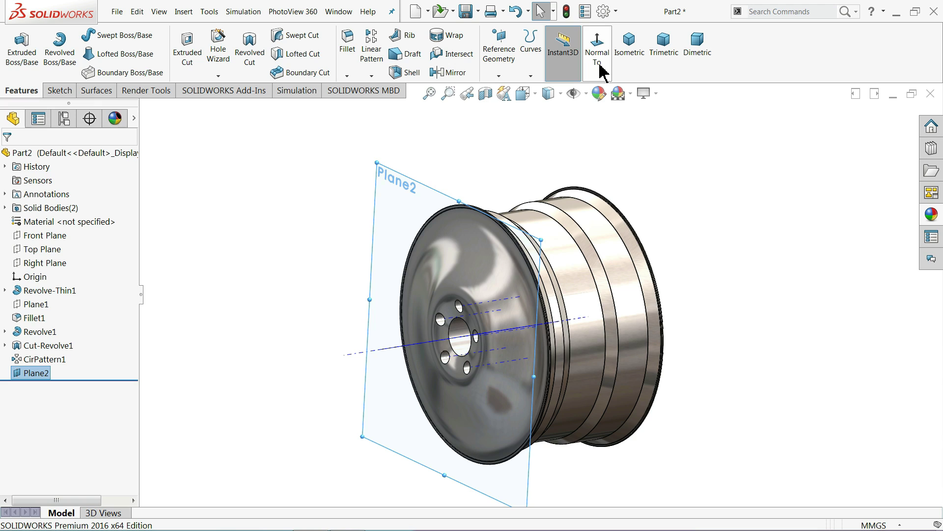
- Start a sketch on Plane2 with a vertical and an angled centerline from the hub centre
left_click(58, 93)
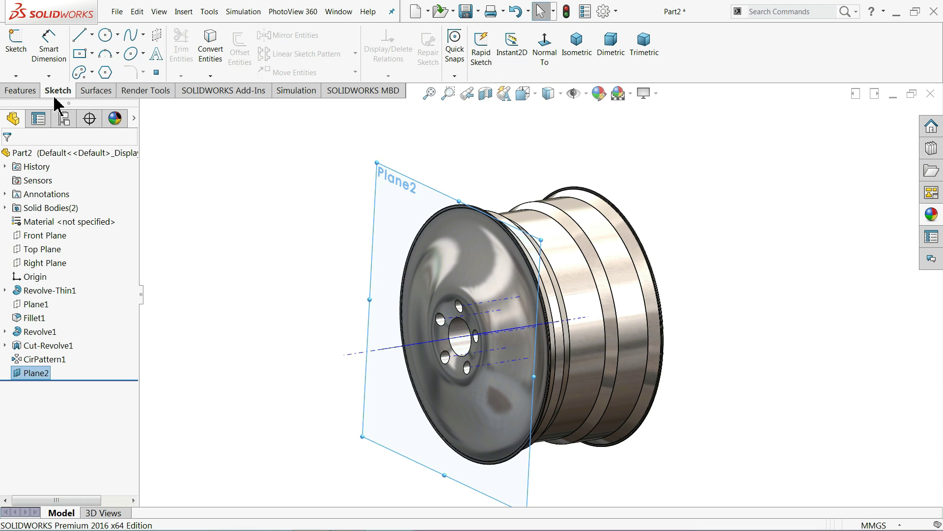
left_click(25, 54)
left_click(544, 51)
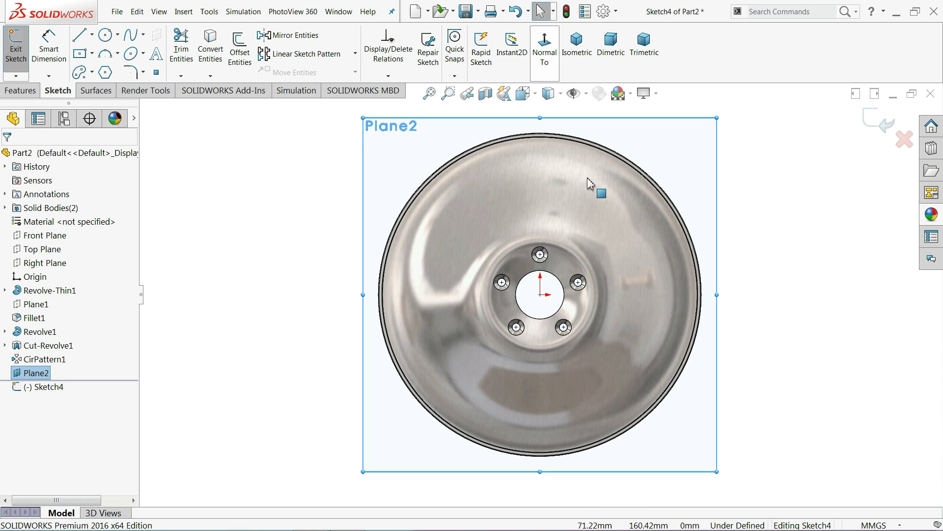
left_click(289, 198)
scroll(486, 391, "up", 2)
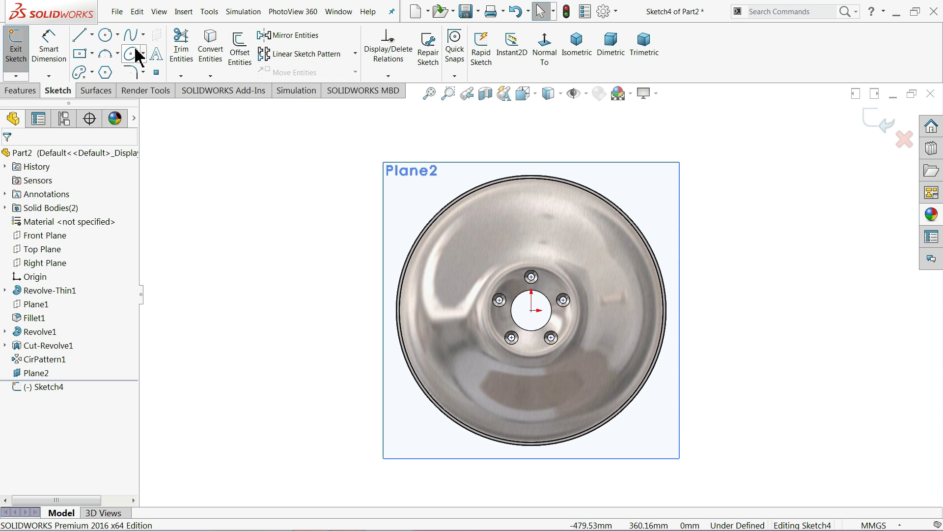
left_click(92, 34)
left_click(108, 64)
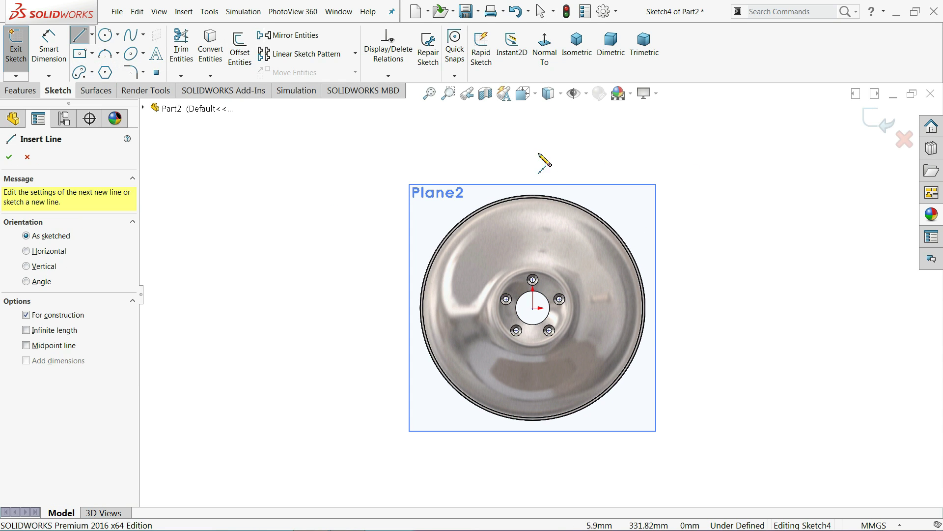
left_click(533, 149)
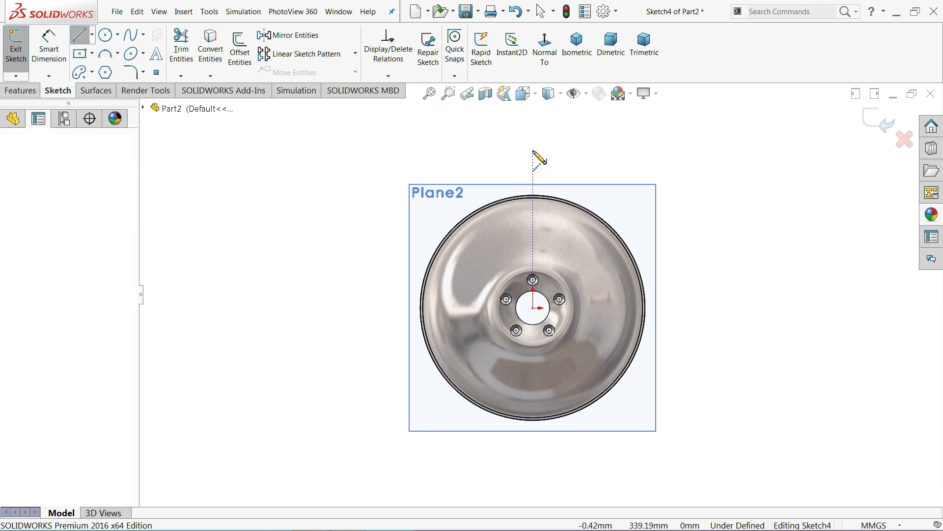
left_click(533, 308)
left_click(445, 165)
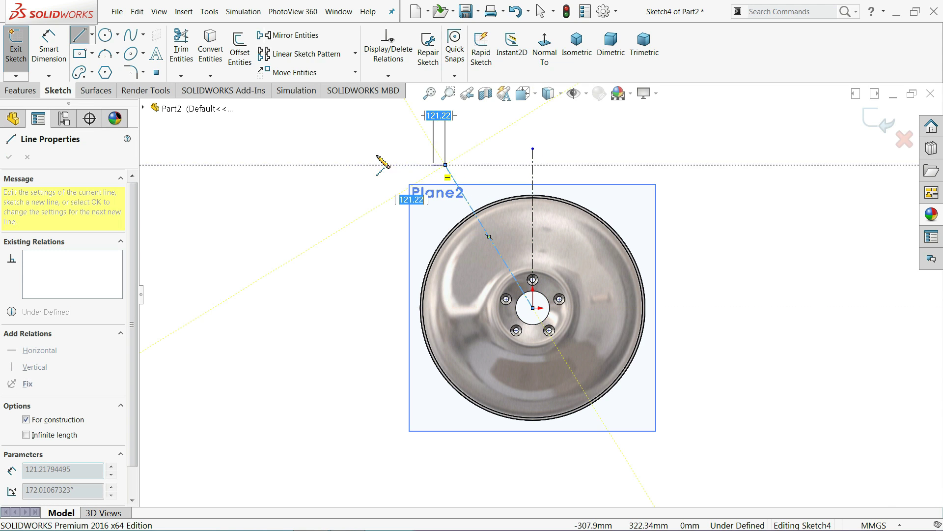
right_click(366, 143)
left_click(390, 156)
- Dimension the lengths of the vertical and angled centerlines
left_click(49, 49)
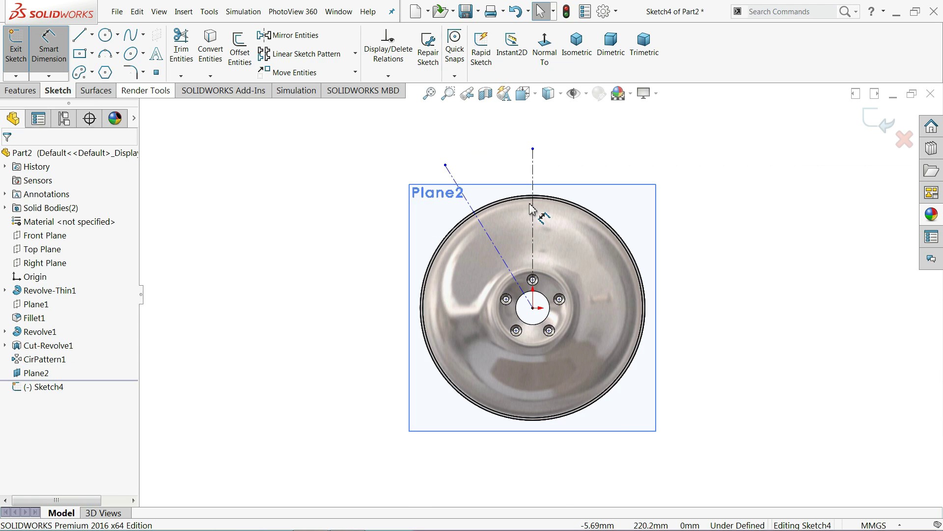
scroll(585, 216, "down", 2)
left_click(513, 231)
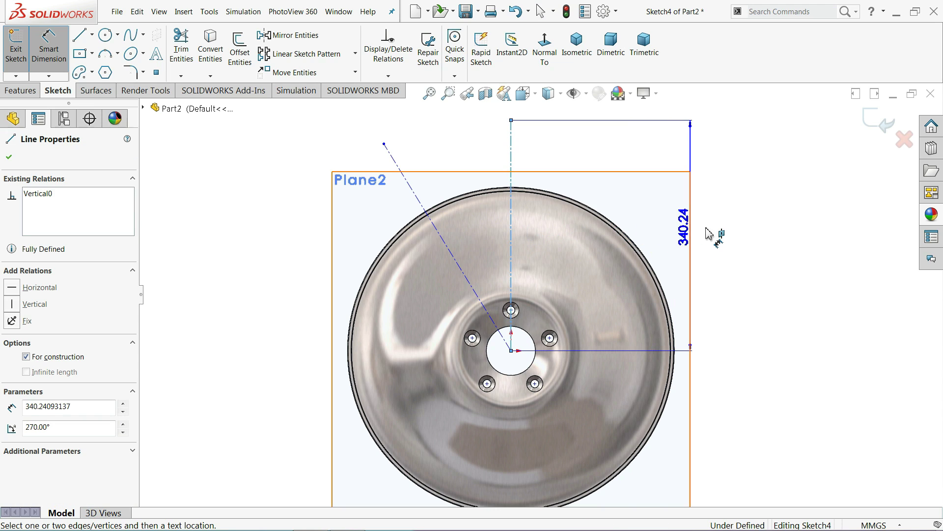
left_click(729, 231)
type("283.5")
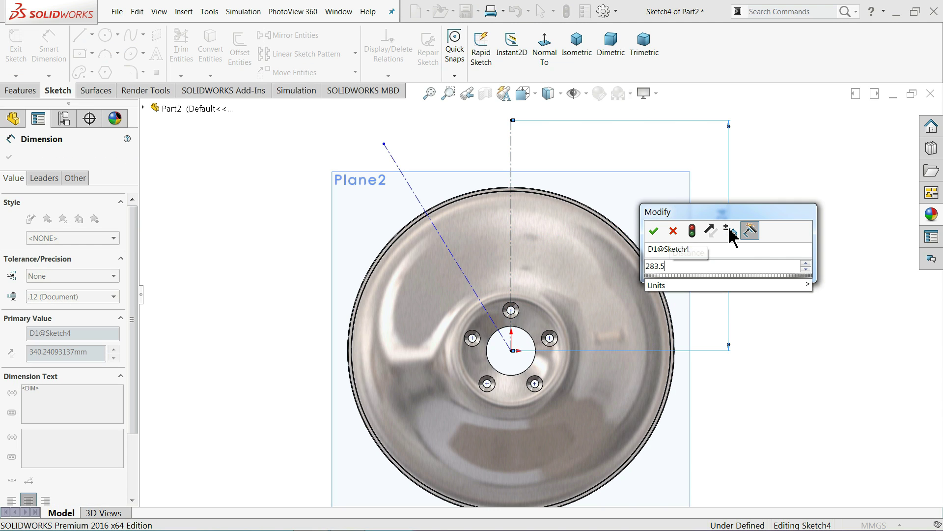
key("Return")
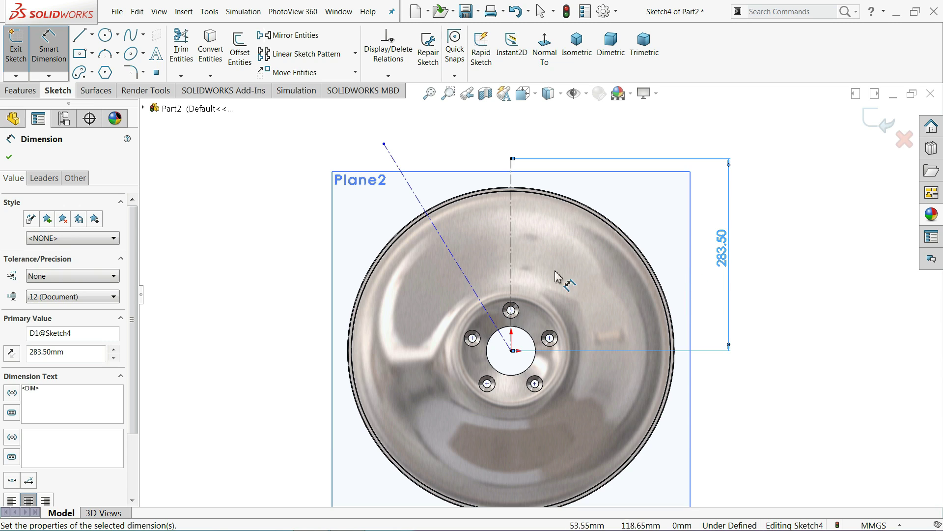
left_click(460, 267)
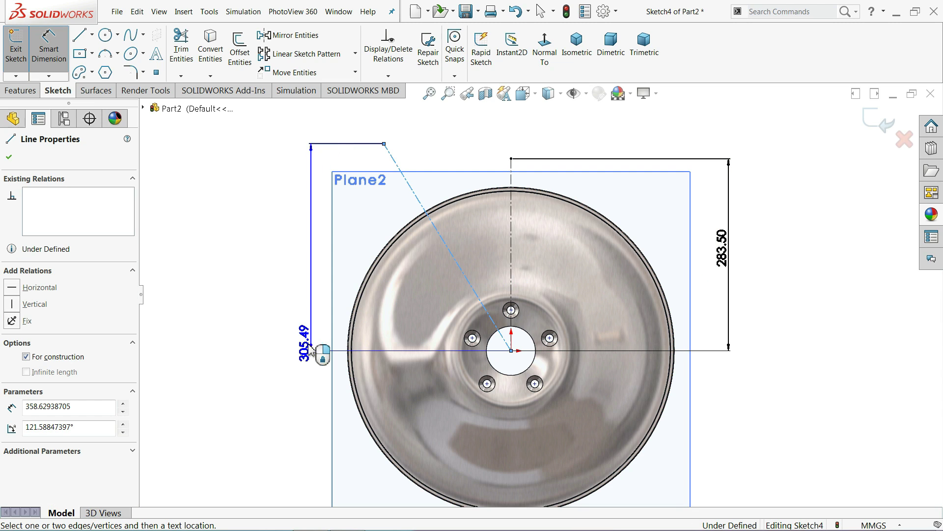
left_click(269, 397)
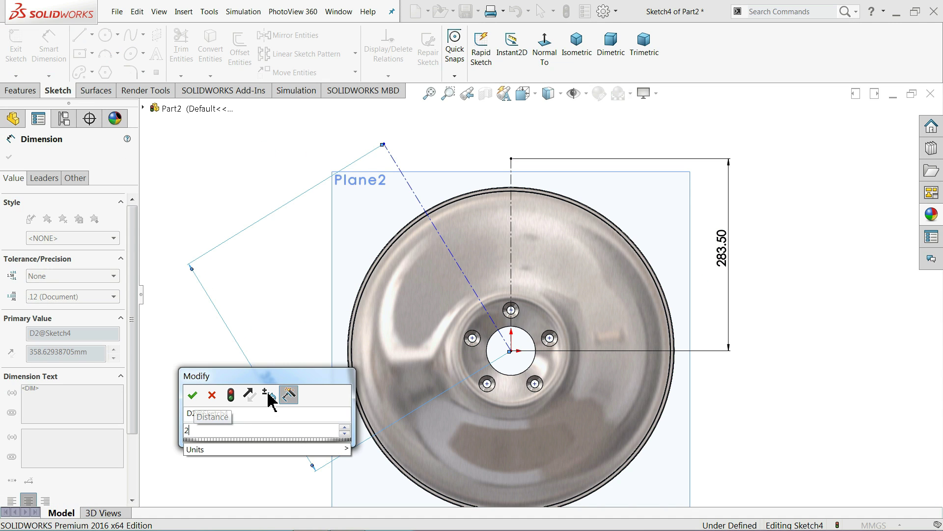
type("287")
key("Return")
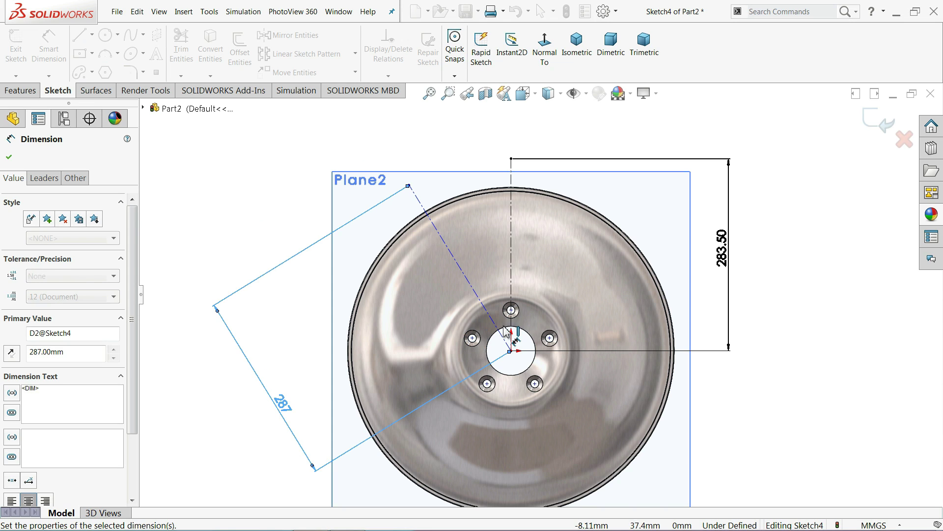
- Set the angle between the two centerlines to 22.5°
scroll(515, 347, "down", 3)
left_click_drag(507, 347, 490, 347)
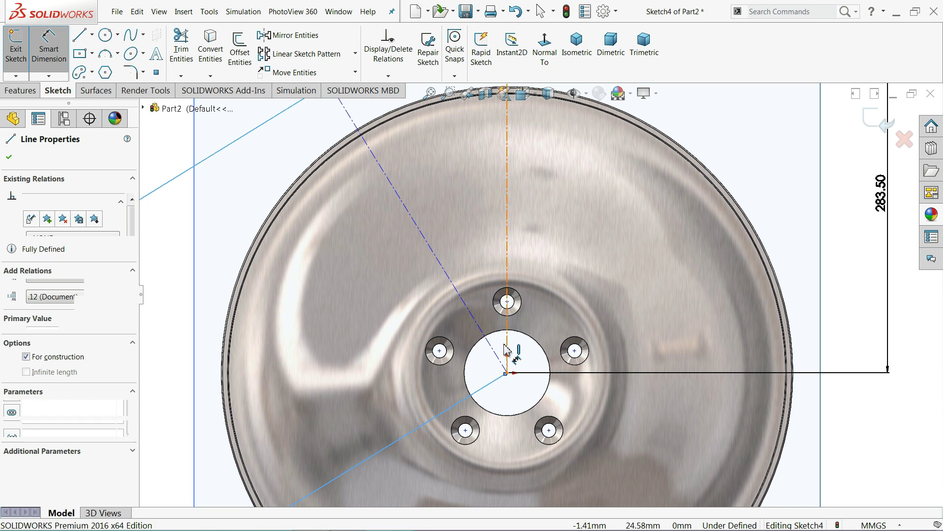
left_click(491, 350)
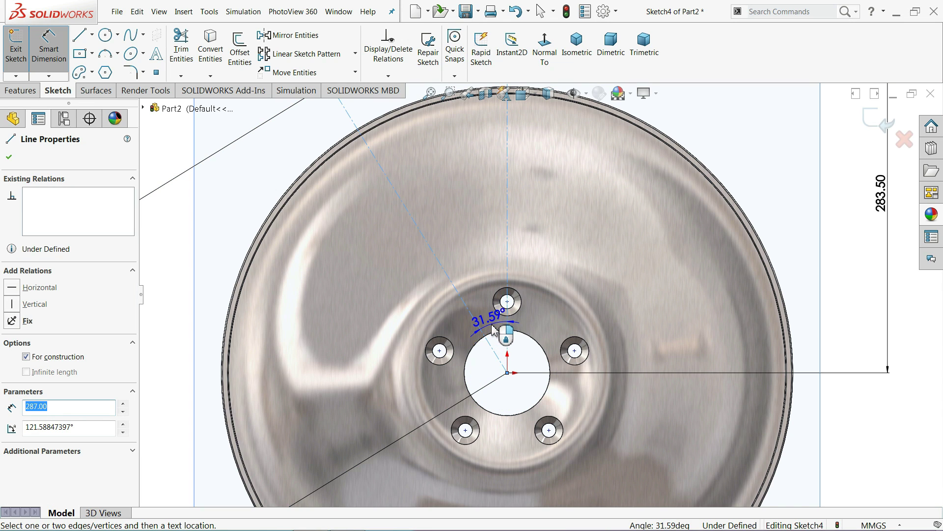
left_click(496, 326)
type("22.5")
key("Return")
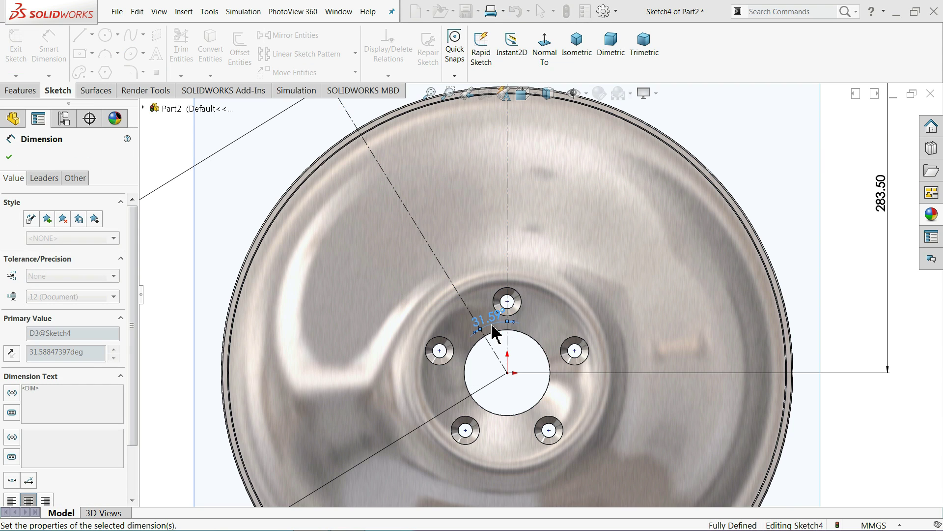
key("f")
scroll(511, 260, "up", 2)
scroll(375, 217, "up", 2)
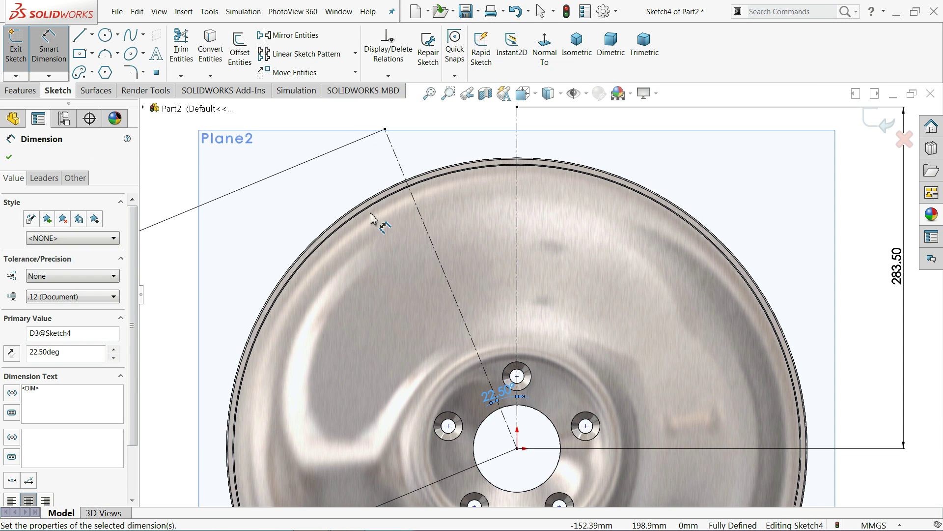
- Draw a short horizontal line at the top of the vertical axis, dimensioned 18.20 mm
left_click(80, 36)
scroll(522, 129, "up", 3)
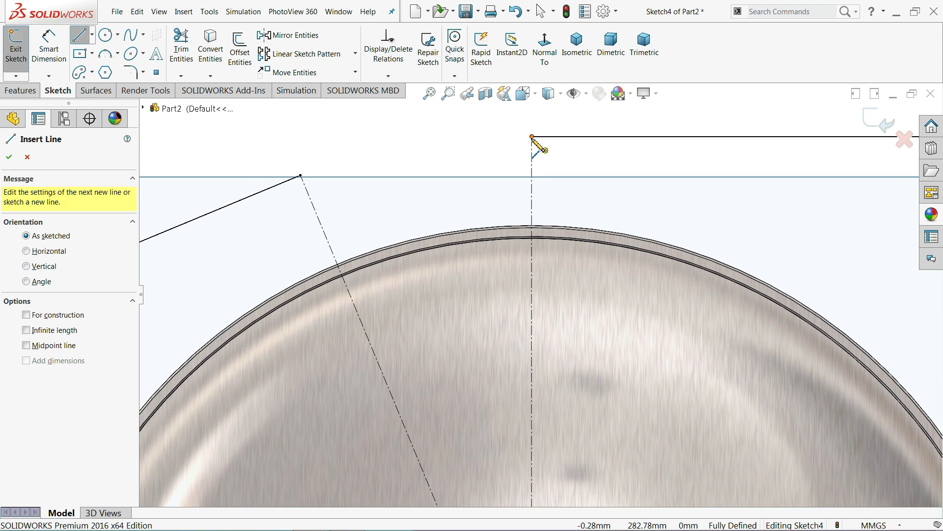
left_click(531, 137)
left_click(472, 137)
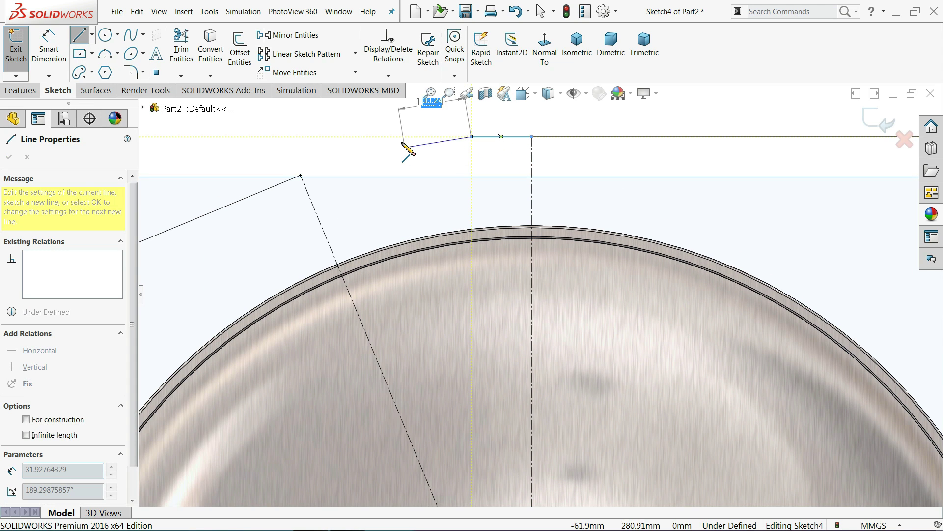
right_click(411, 144)
left_click(430, 149)
left_click(66, 52)
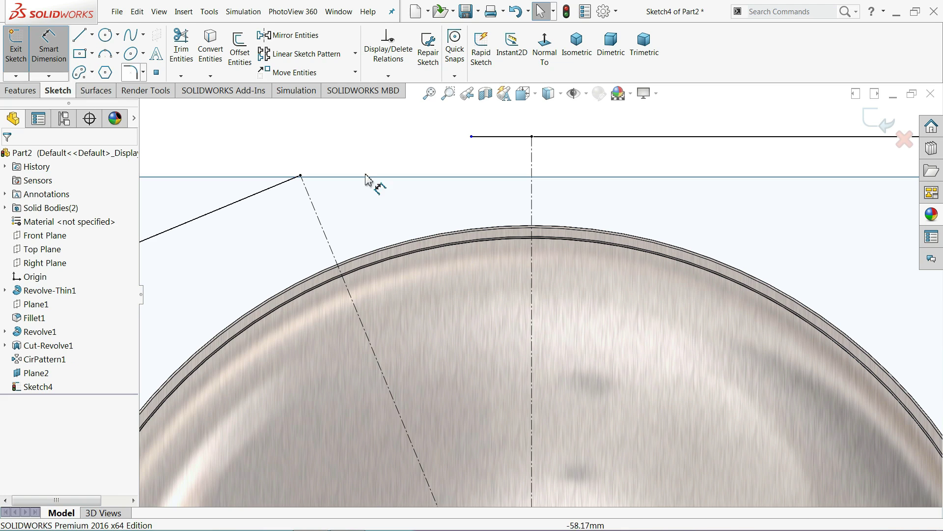
left_click(500, 138)
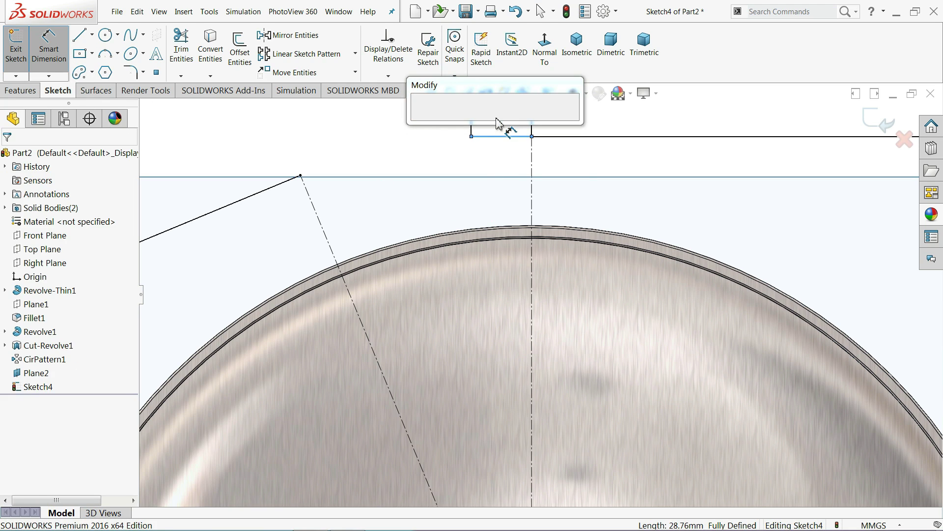
type("18.2")
key("Return")
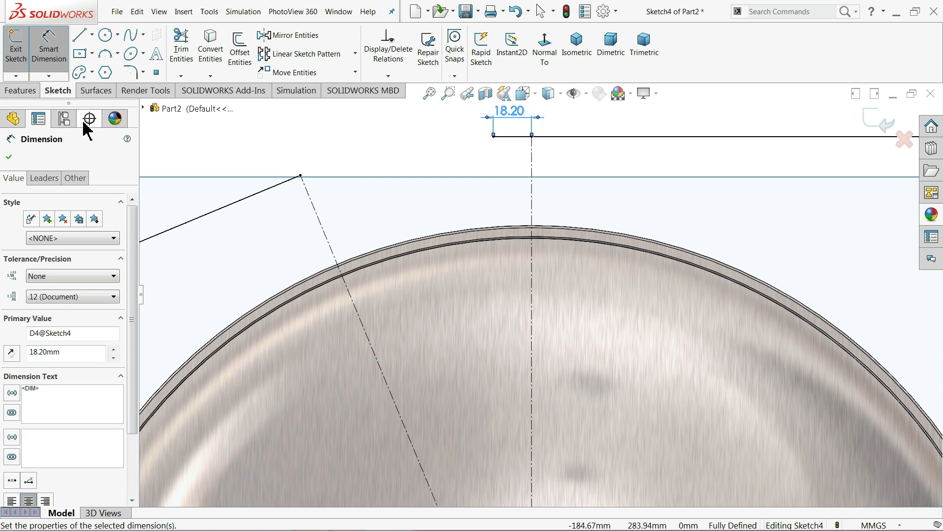
left_click(132, 41)
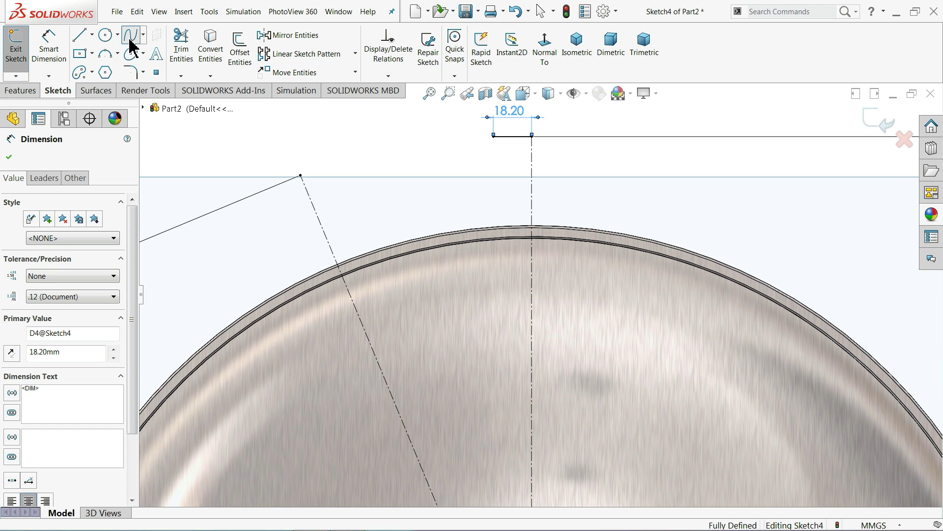
- Sketch a spline from the short line's left end down to above the top bolt hole
left_click(493, 137)
scroll(543, 326, "up", 3)
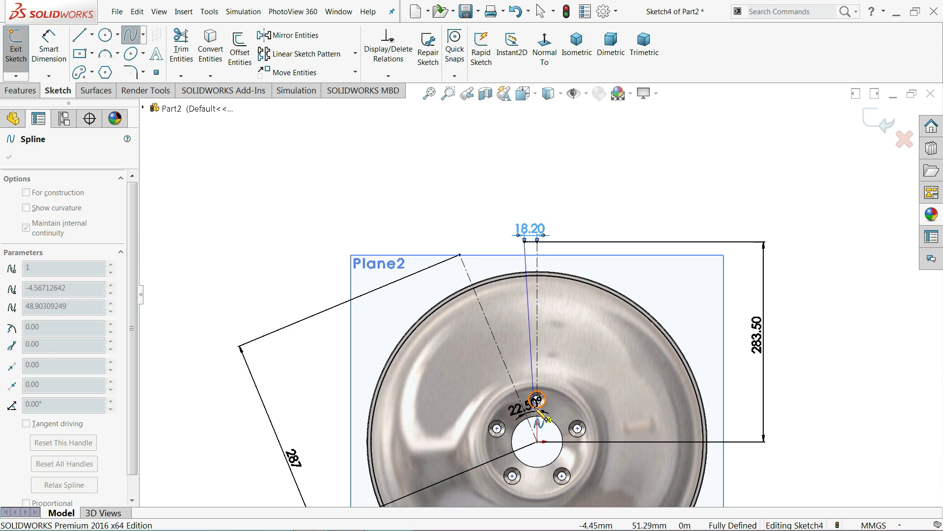
scroll(537, 399, "up", 5)
scroll(537, 399, "up", 3)
left_click(536, 325)
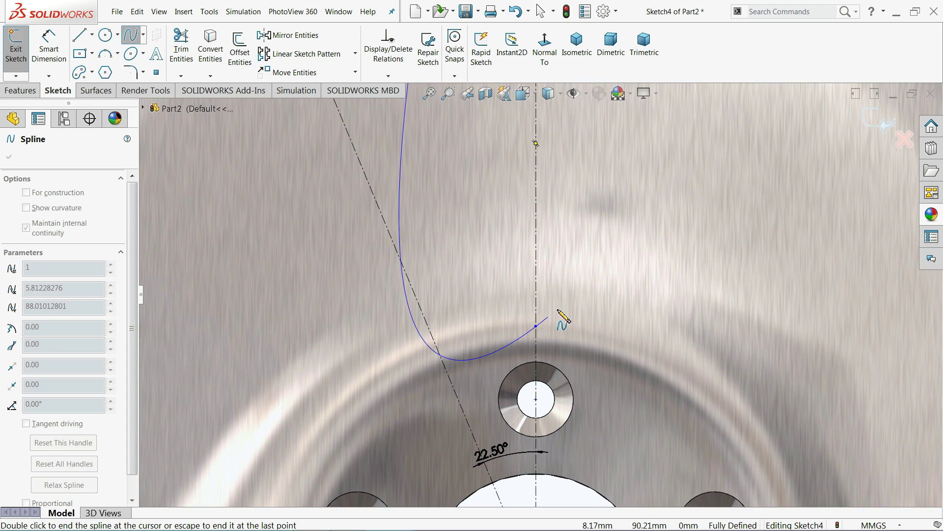
right_click(563, 303)
left_click(598, 312)
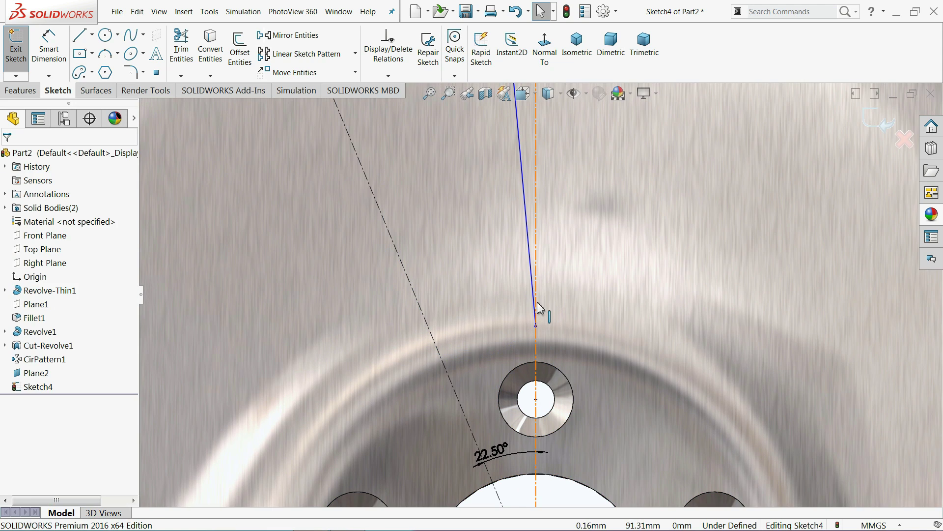
- Make the spline horizontal at its lower end and reshape its top tangent
left_click(535, 317)
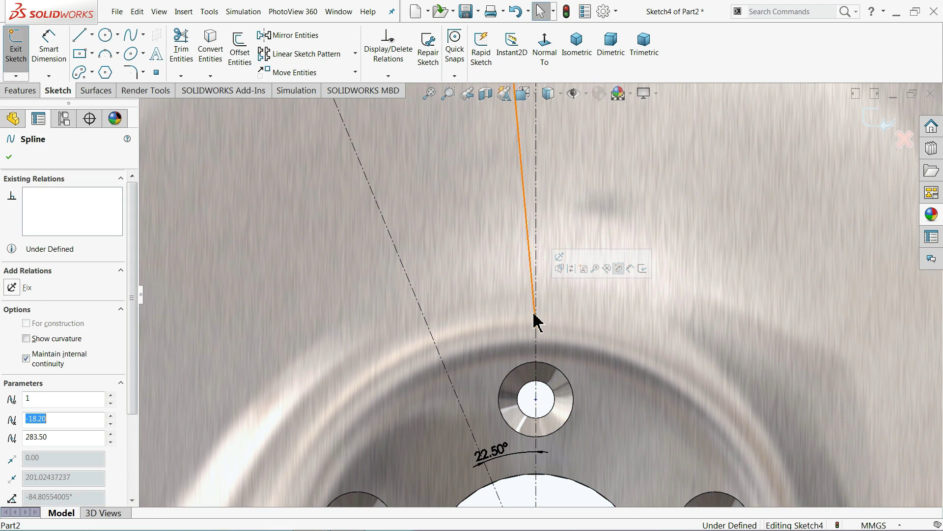
left_click(520, 152)
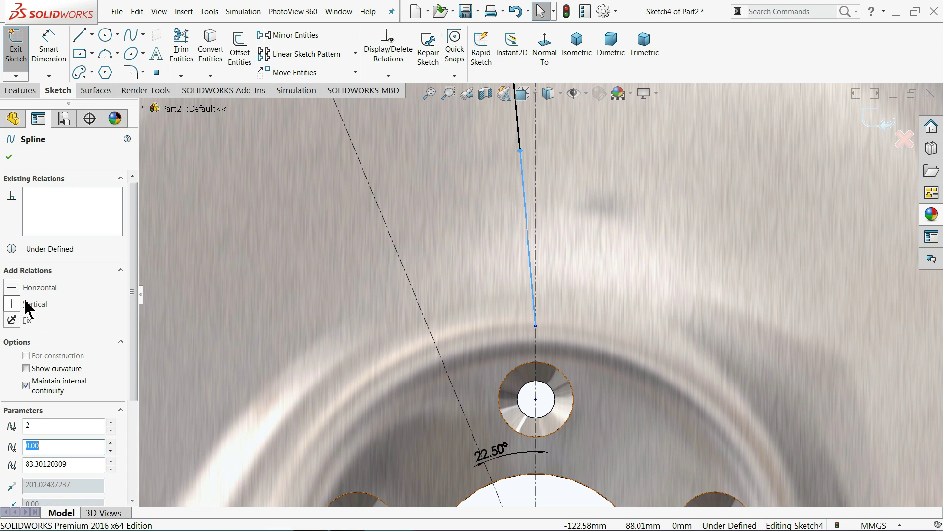
left_click(36, 290)
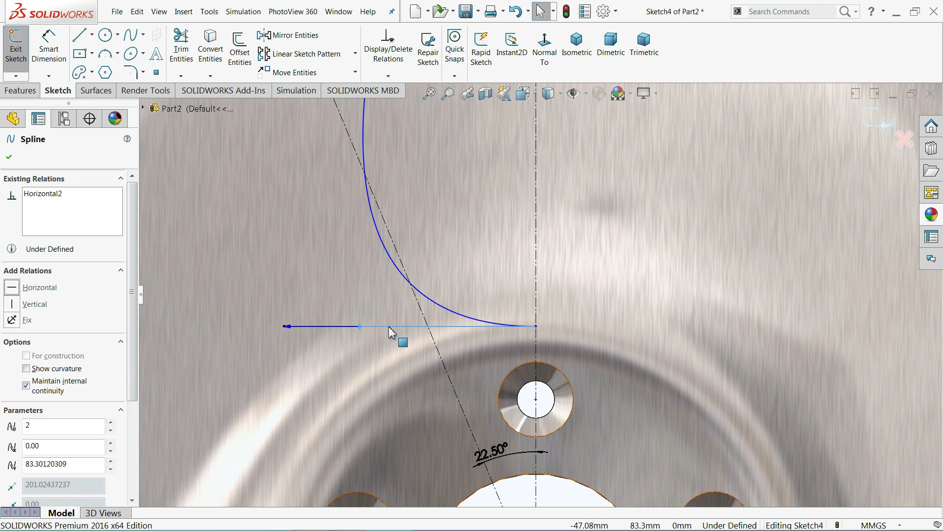
scroll(491, 285, "up", 3)
scroll(513, 231, "up", 2)
scroll(516, 231, "down", 2)
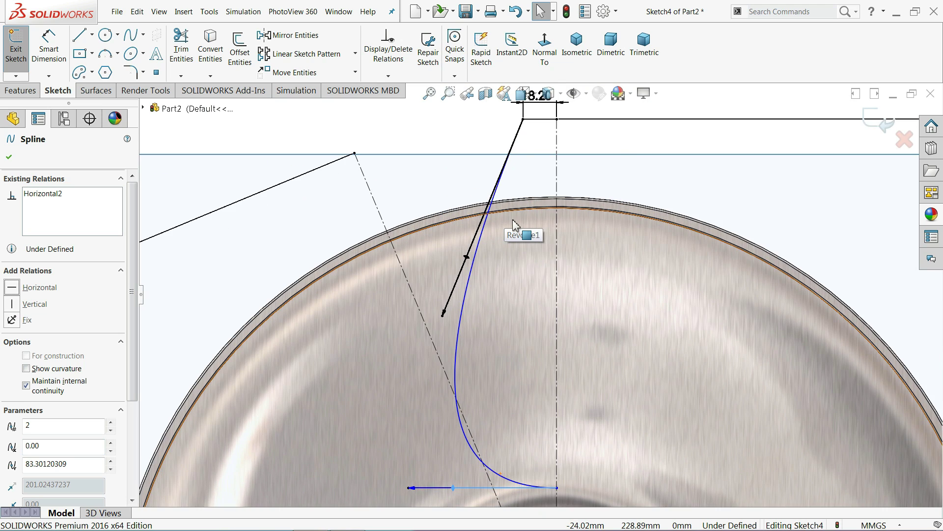
scroll(499, 232, "up", 2)
left_click(406, 183)
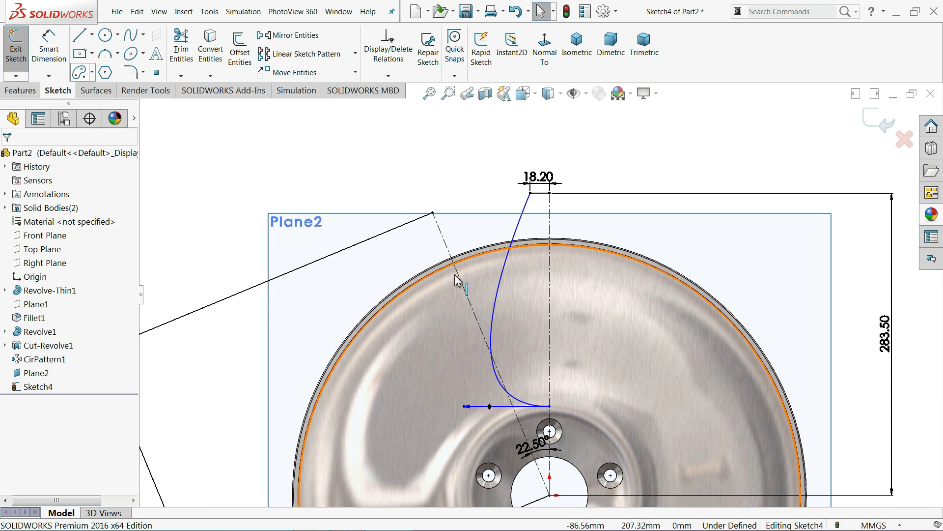
left_click(502, 285)
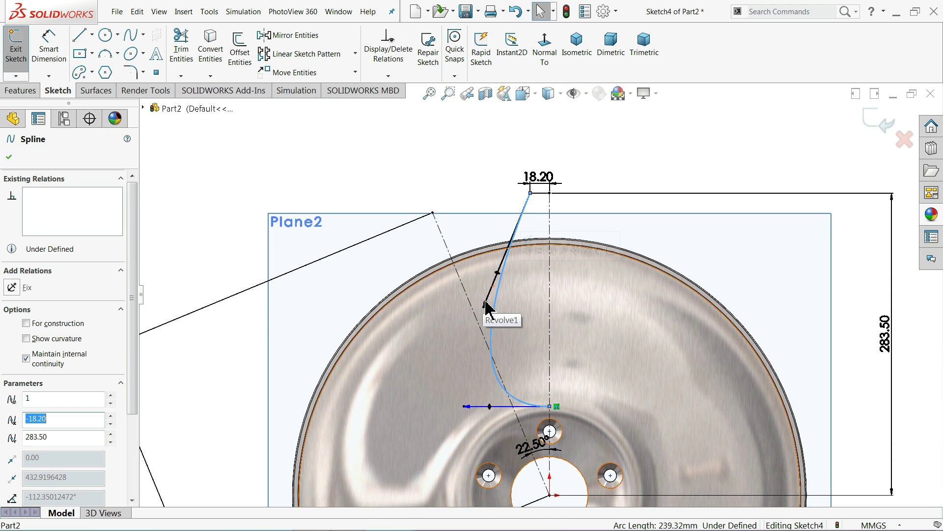
left_click_drag(486, 305, 494, 295)
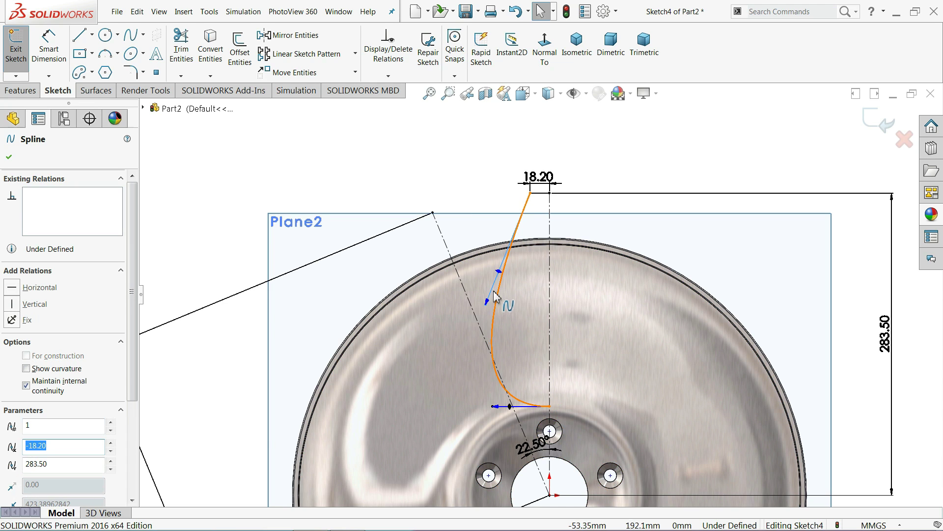
left_click(391, 179)
- Dimension the spline's lower tangent handle length to 126.40
left_click(51, 47)
scroll(506, 411, "down", 1)
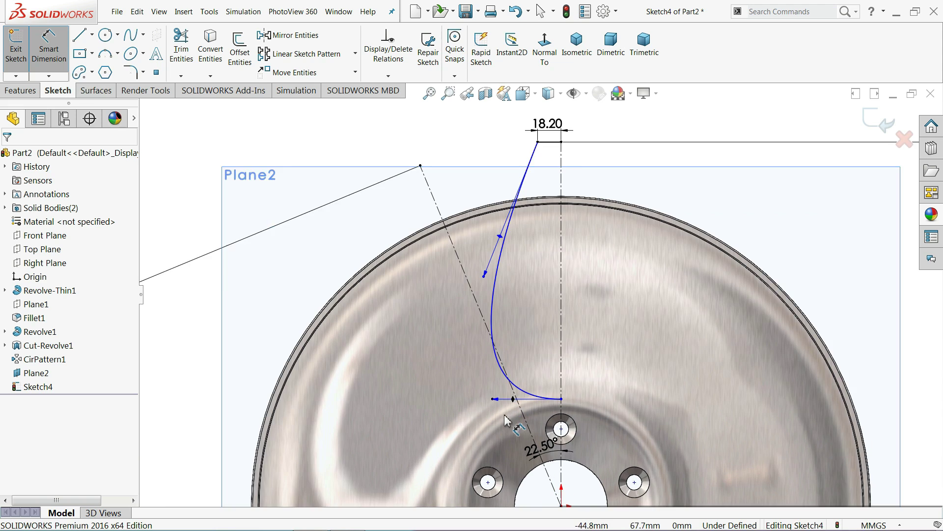
scroll(516, 408, "down", 3)
scroll(527, 405, "down", 1)
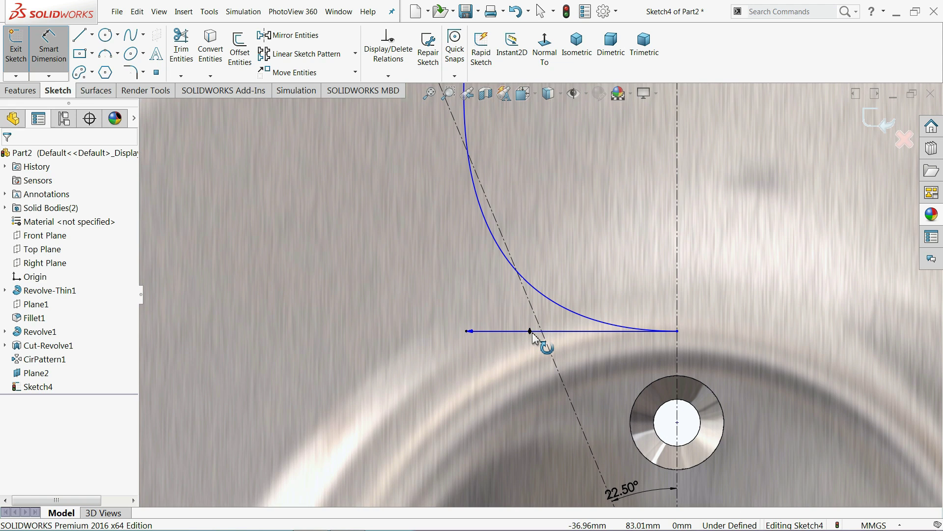
left_click(533, 333)
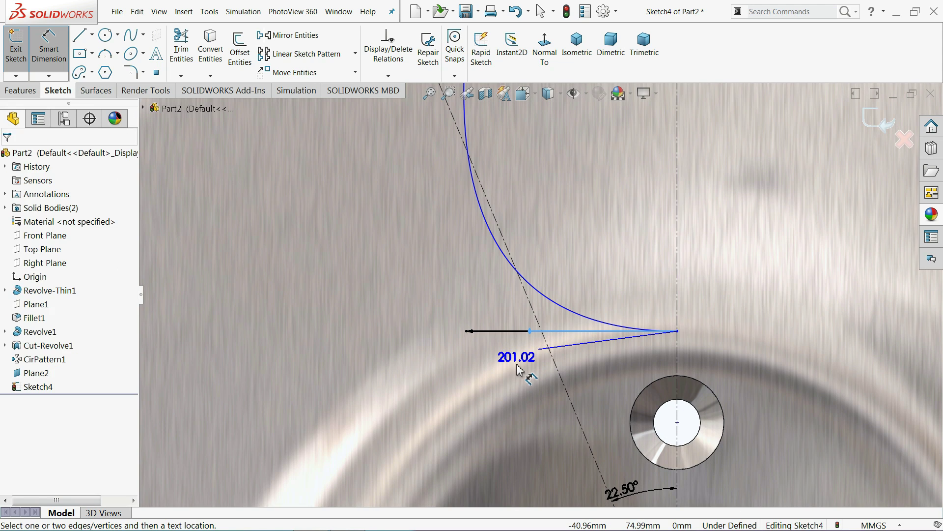
left_click(517, 371)
type("126.4")
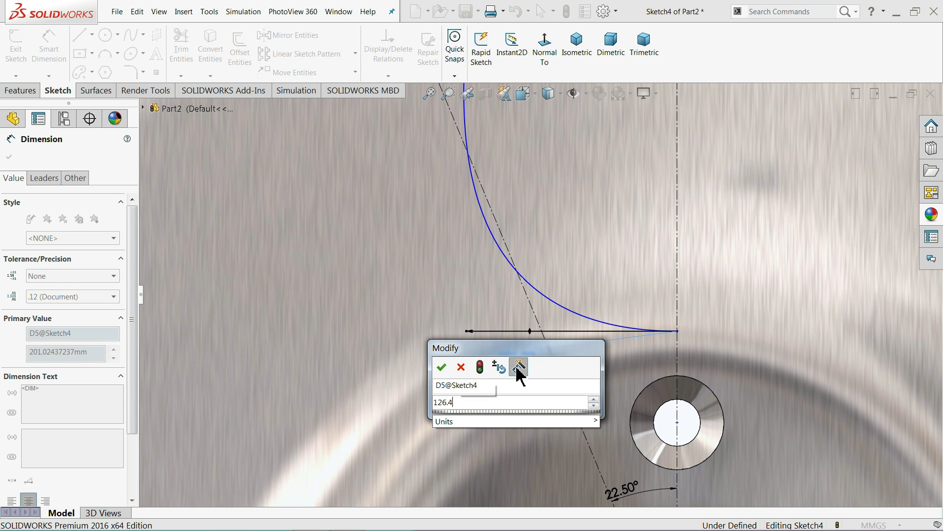
key("Return")
- Dimension the top tangent handle and set its angle to the vertical centerline at 15.58°
scroll(569, 285, "up", 3)
scroll(569, 285, "up", 3)
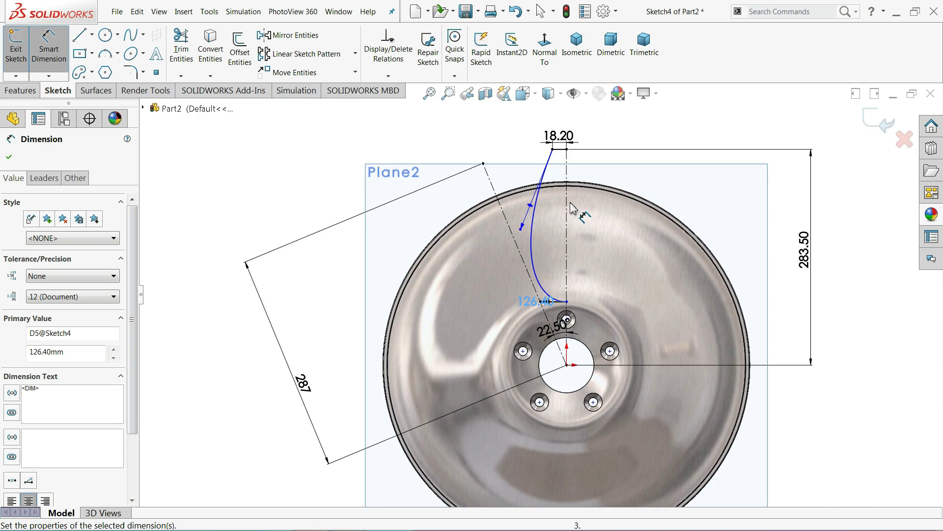
scroll(564, 211, "down", 5)
left_click(461, 276)
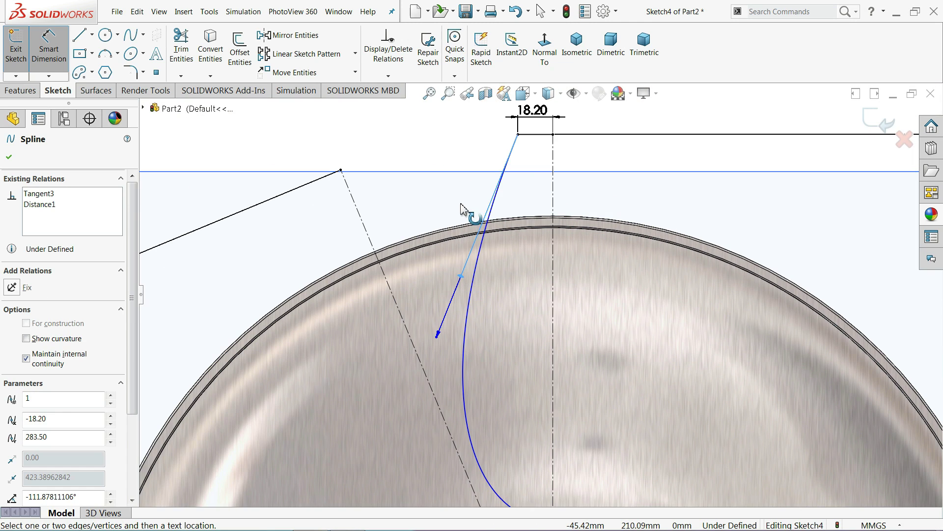
left_click(473, 147)
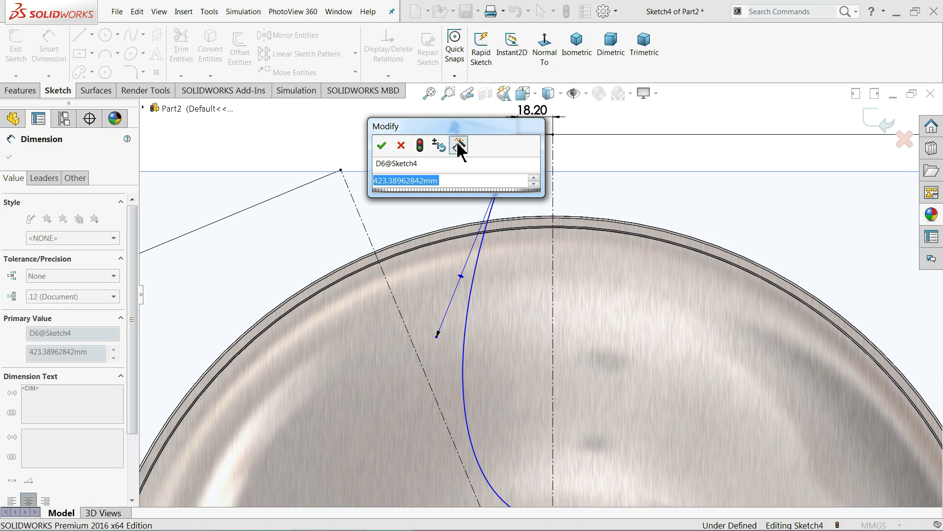
type("300")
key("Escape")
left_click(497, 269)
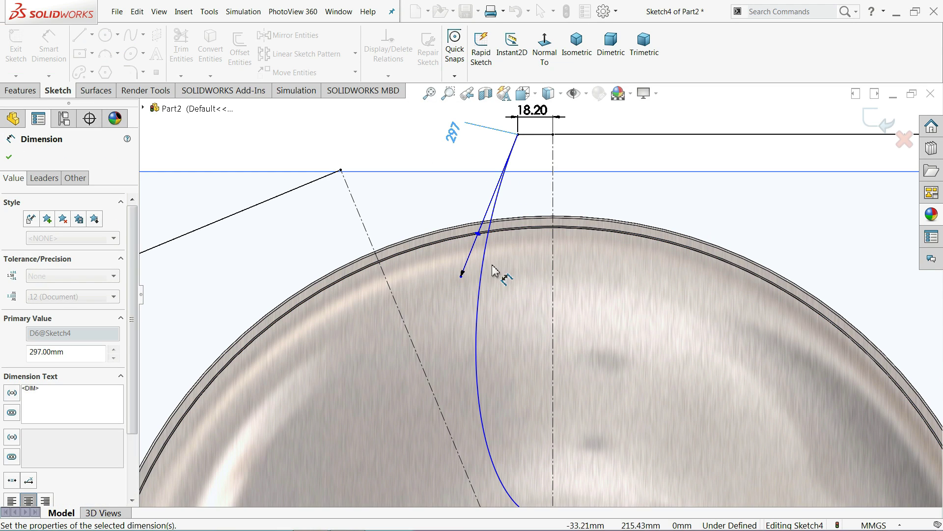
left_click(554, 279)
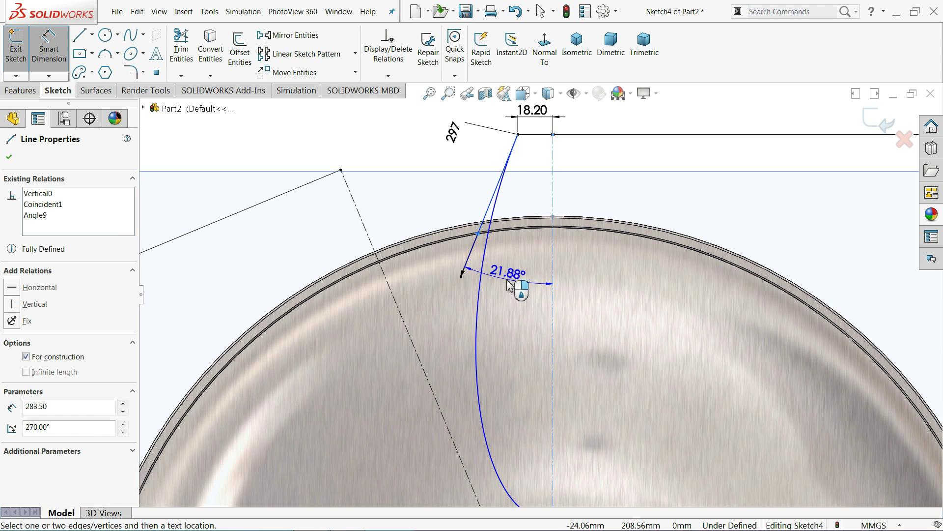
left_click(508, 286)
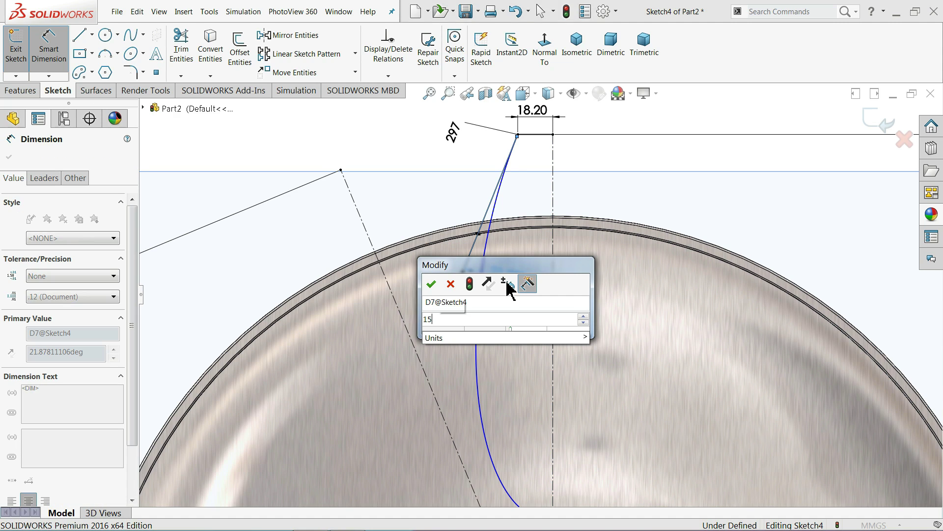
type("1558")
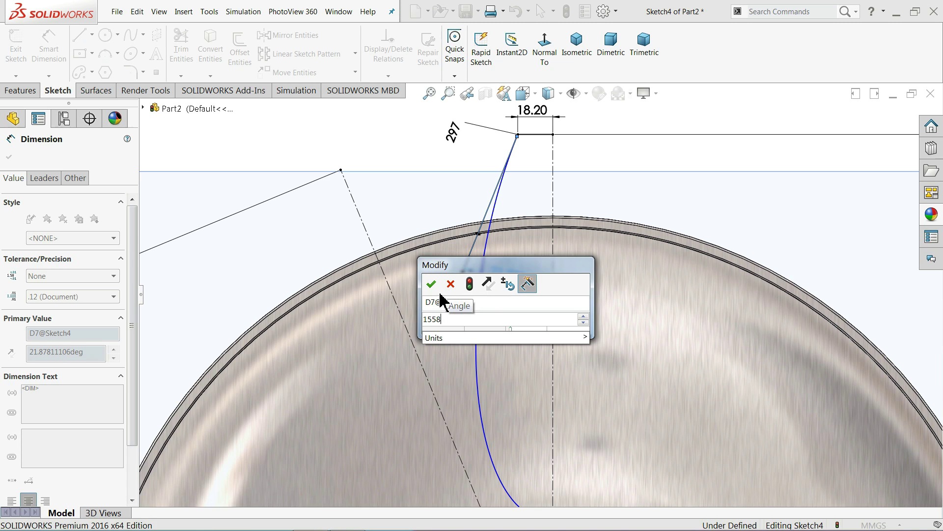
type(".58")
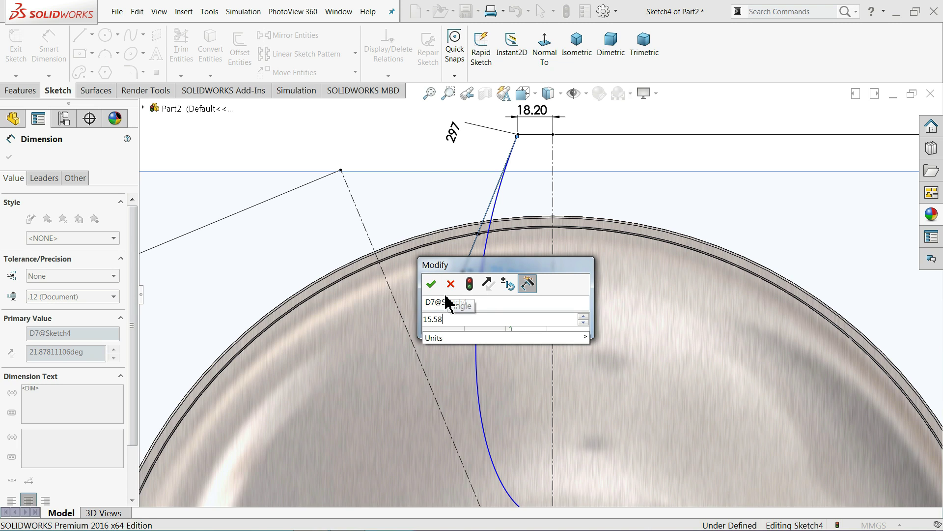
left_click(432, 285)
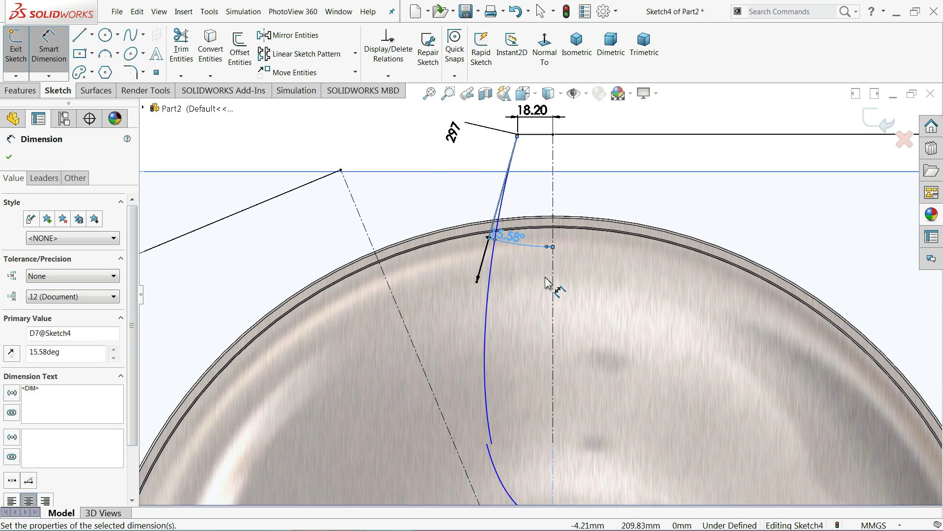
- Place the curve's lower endpoint 75 mm vertically from the origin
scroll(552, 310, "up", 1)
scroll(554, 344, "up", 2)
scroll(553, 376, "down", 1)
scroll(558, 403, "down", 3)
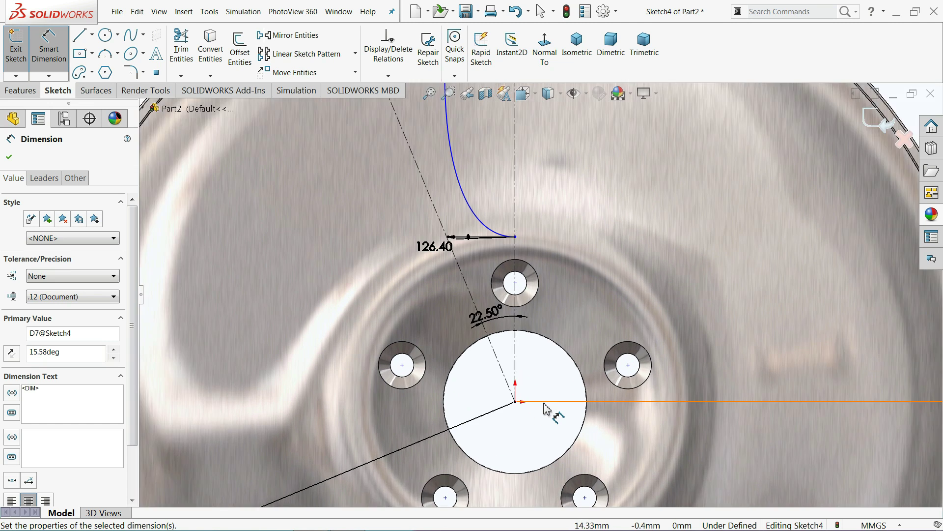
scroll(522, 236, "down", 2)
left_click(509, 198)
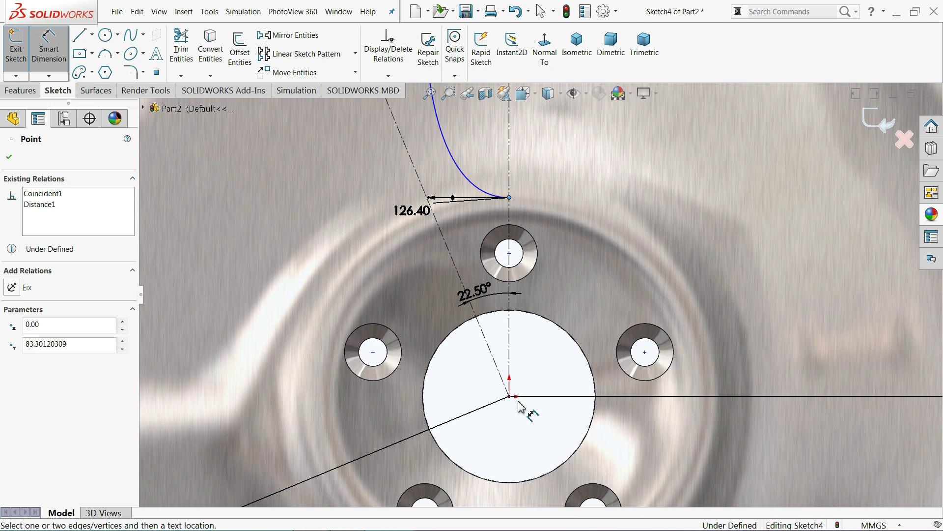
left_click(511, 397)
left_click(754, 310)
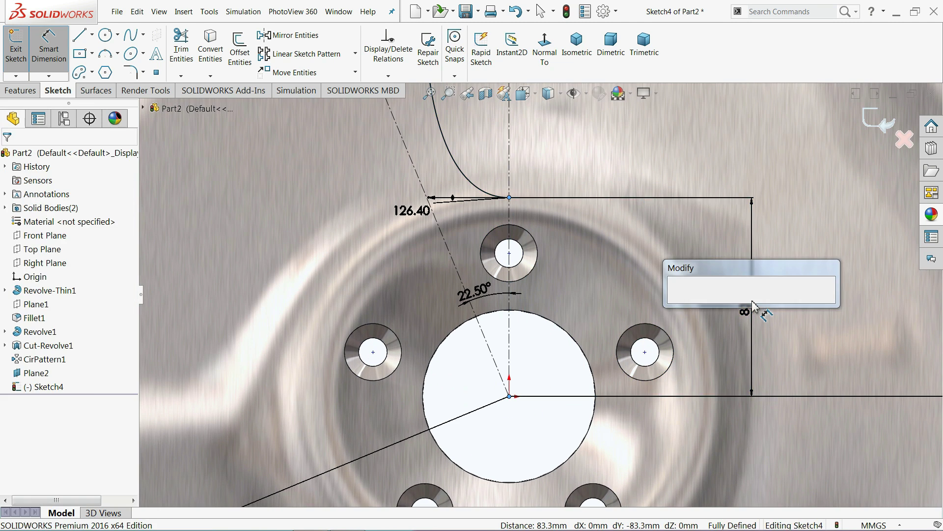
type("75")
key("Return")
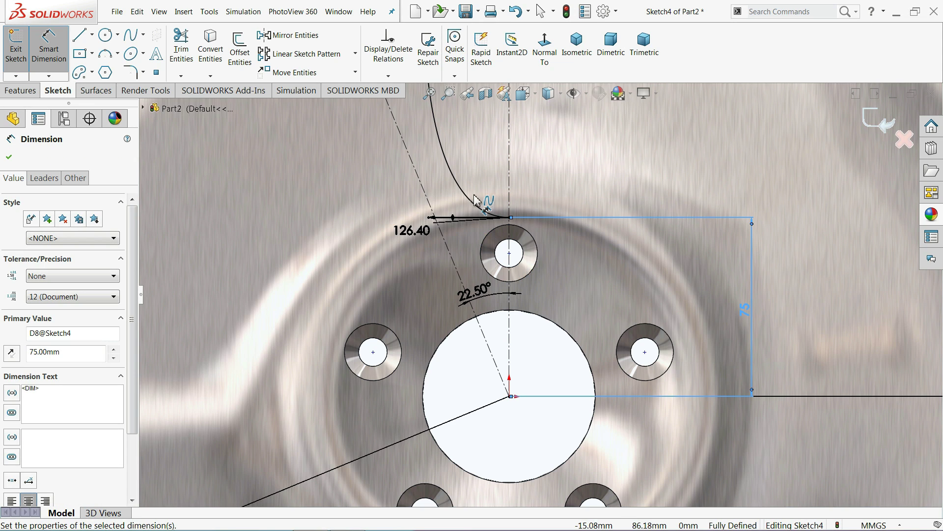
scroll(488, 212, "up", 3)
scroll(488, 211, "up", 3)
scroll(393, 138, "down", 3)
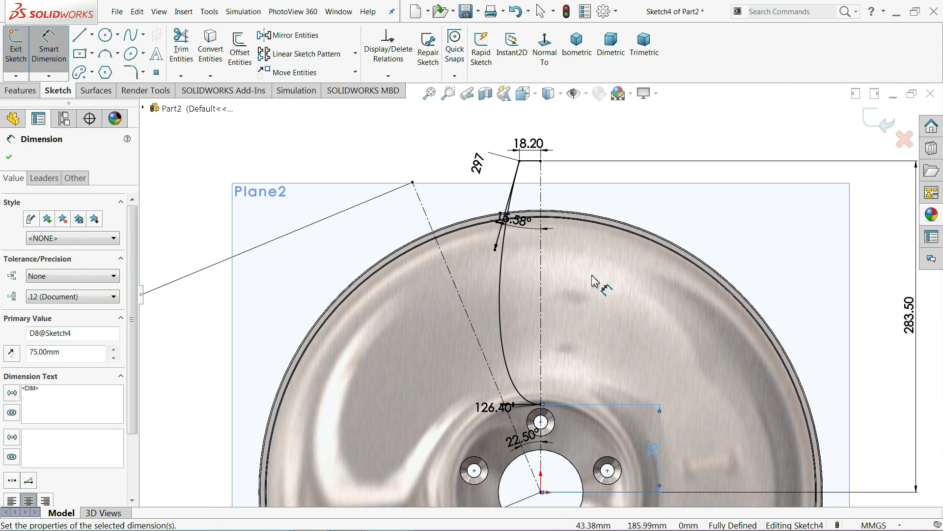
- Mirror Line3 and Spline1 about the vertical centerline Line1
left_click(293, 37)
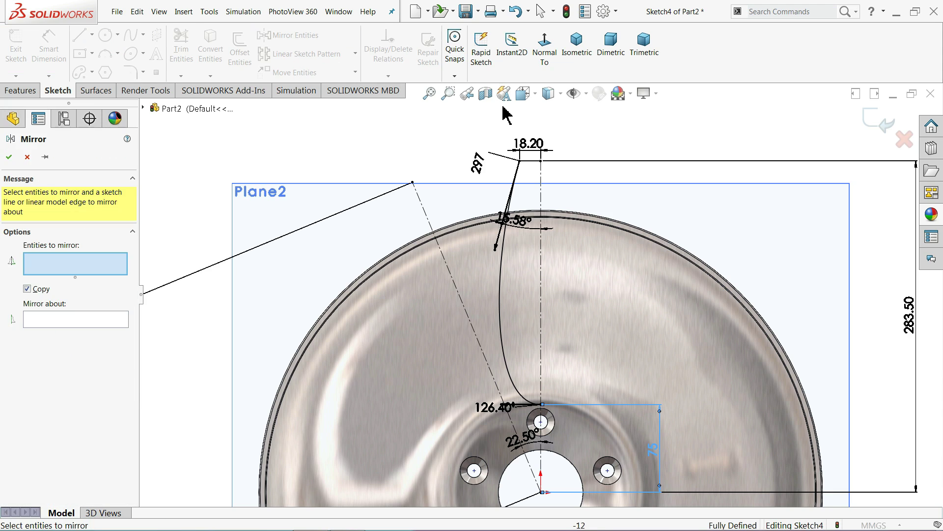
left_click(536, 165)
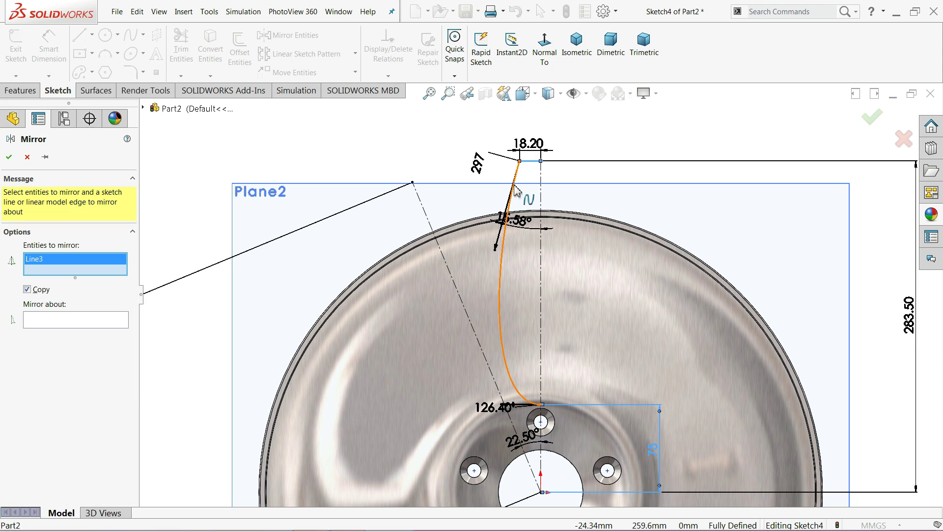
left_click(503, 264)
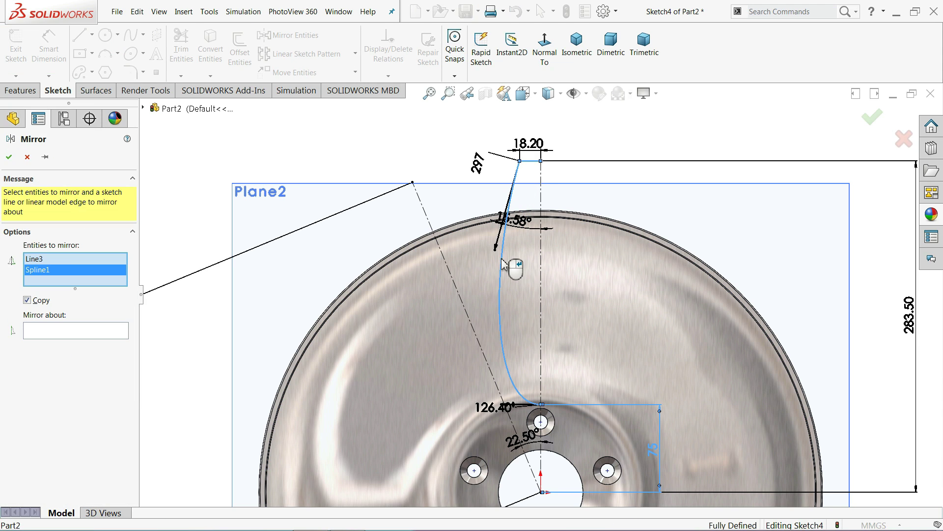
left_click(61, 330)
left_click(540, 301)
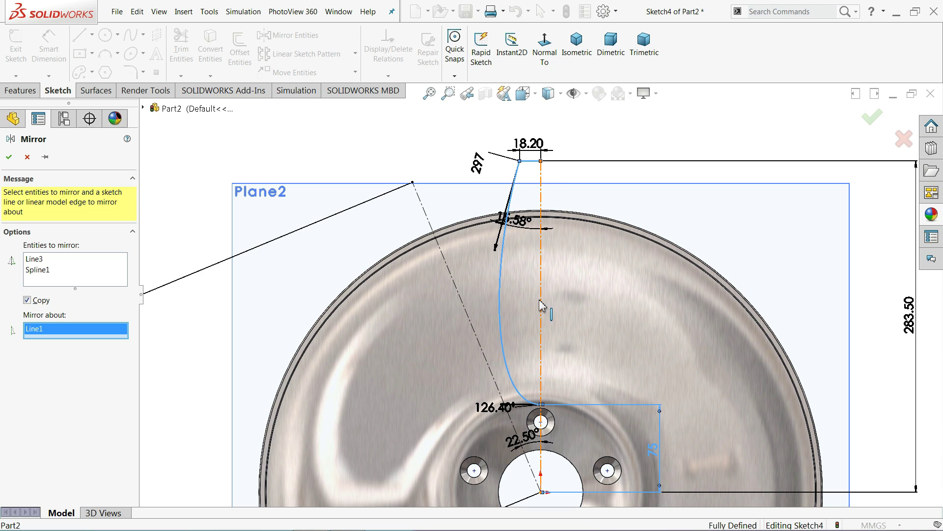
left_click(9, 156)
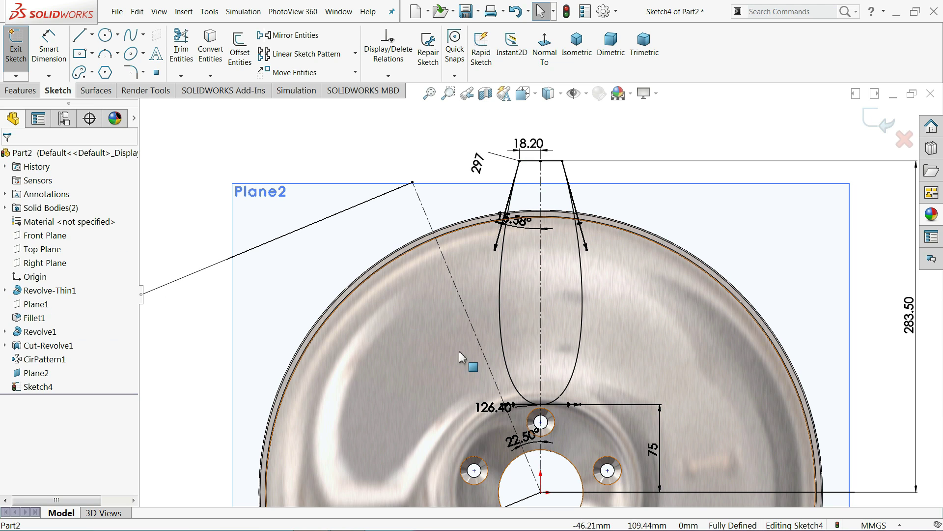
- Draw a line from the angled construction line's upper end down to the left
left_click(79, 35)
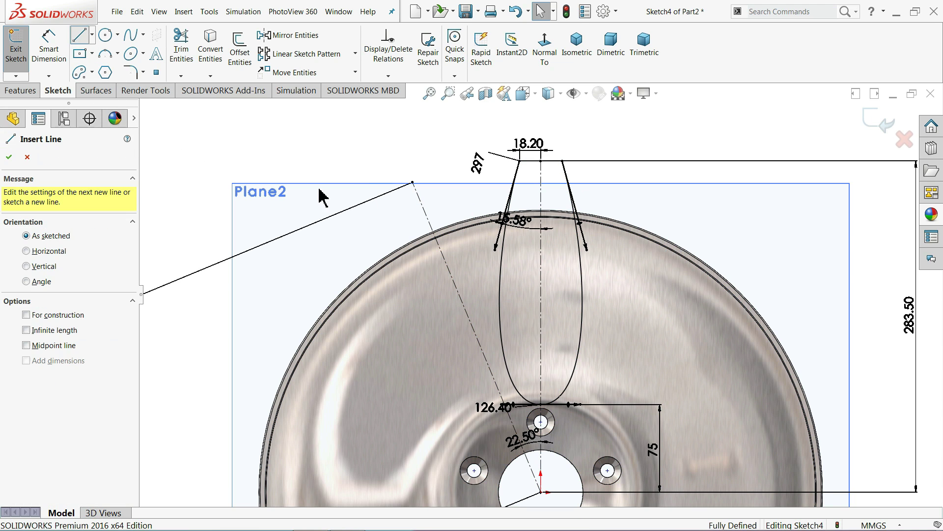
left_click(413, 182)
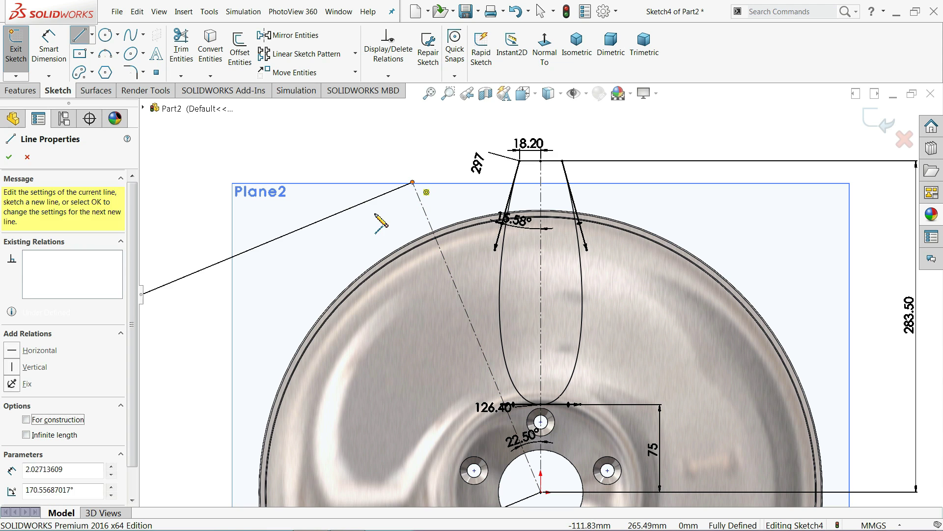
left_click(327, 217)
right_click(335, 245)
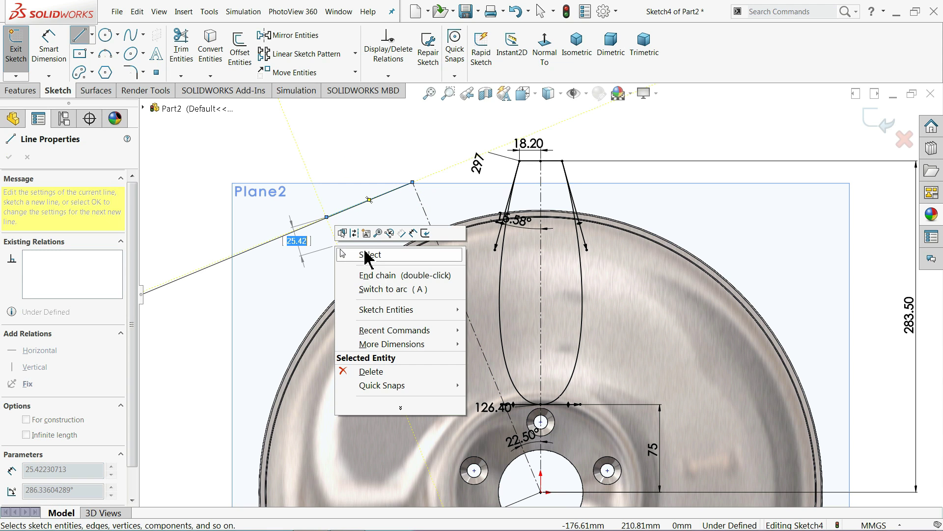
left_click(369, 254)
scroll(411, 211, "down", 2)
scroll(410, 211, "down", 2)
- Make the new line perpendicular to the construction line and begin dimensioning its length
left_click(348, 226)
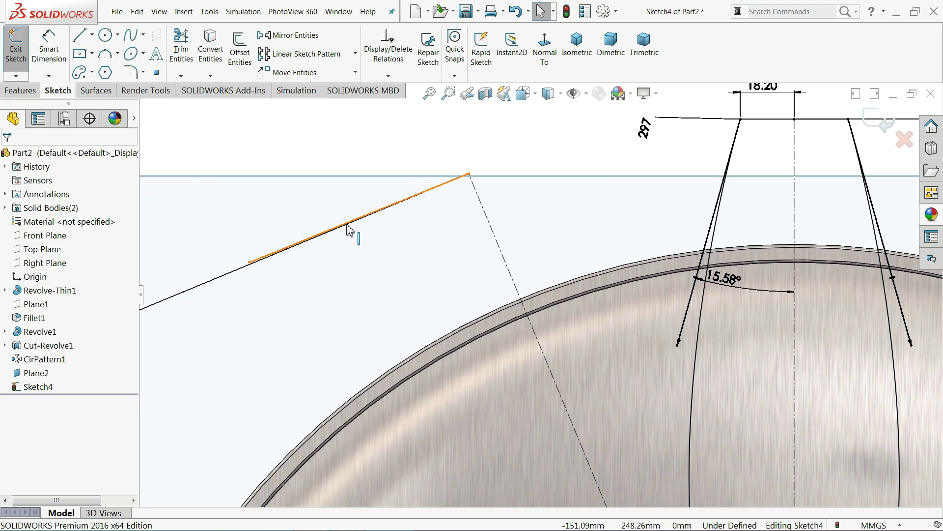
left_click(347, 226)
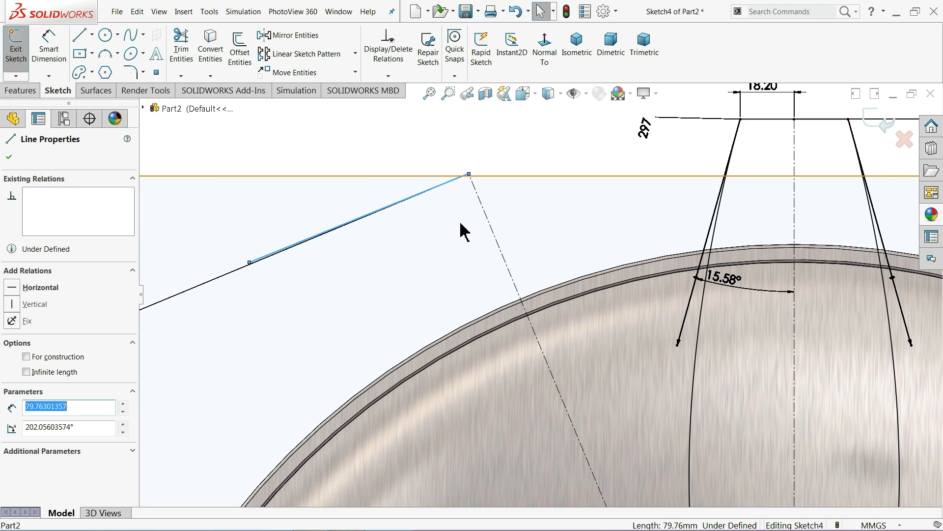
left_click(490, 229, "ctrl")
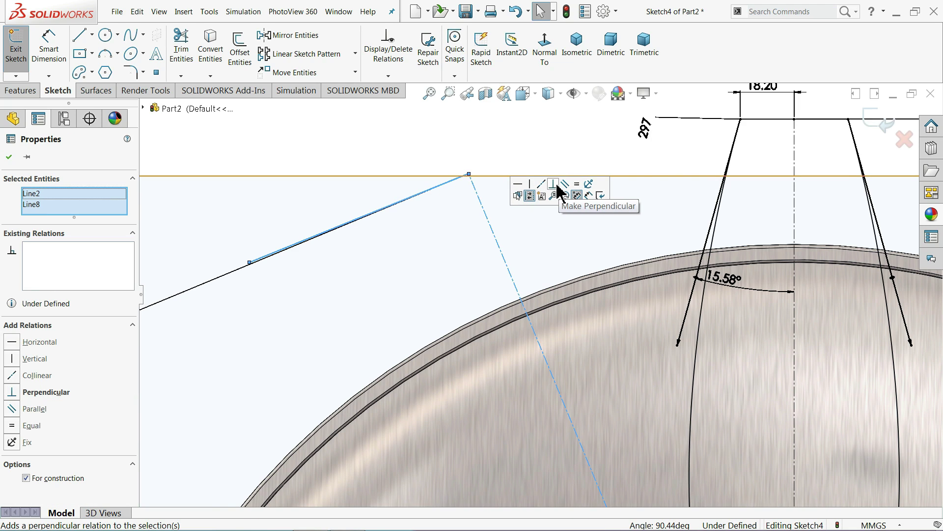
left_click(553, 189)
left_click(448, 141)
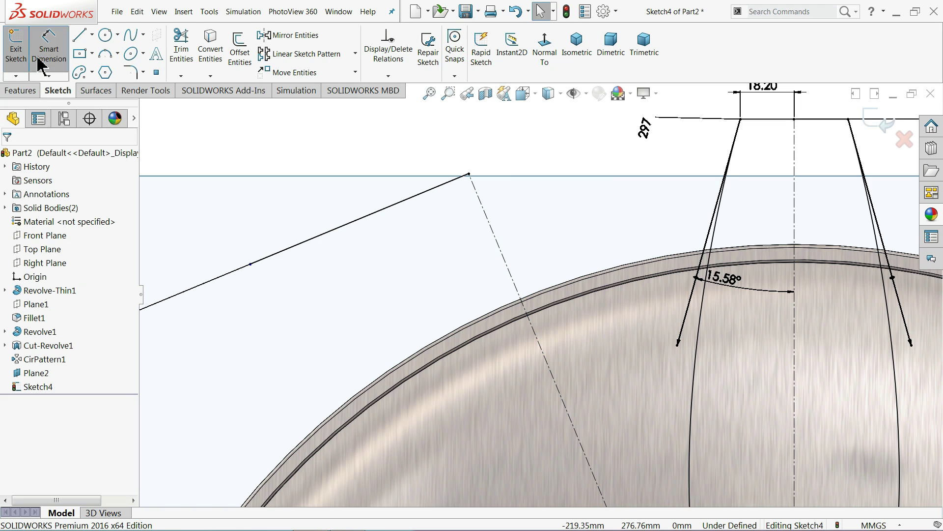
left_click(336, 229)
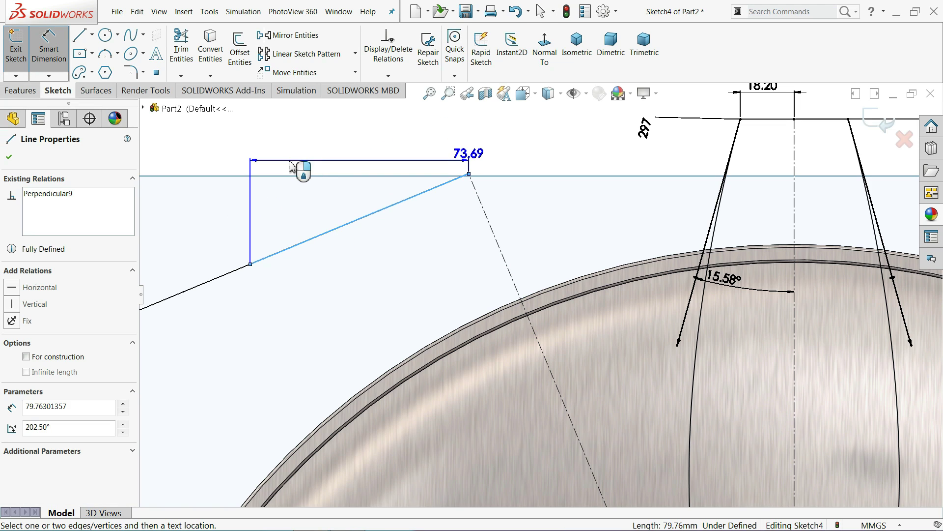
left_click(227, 162)
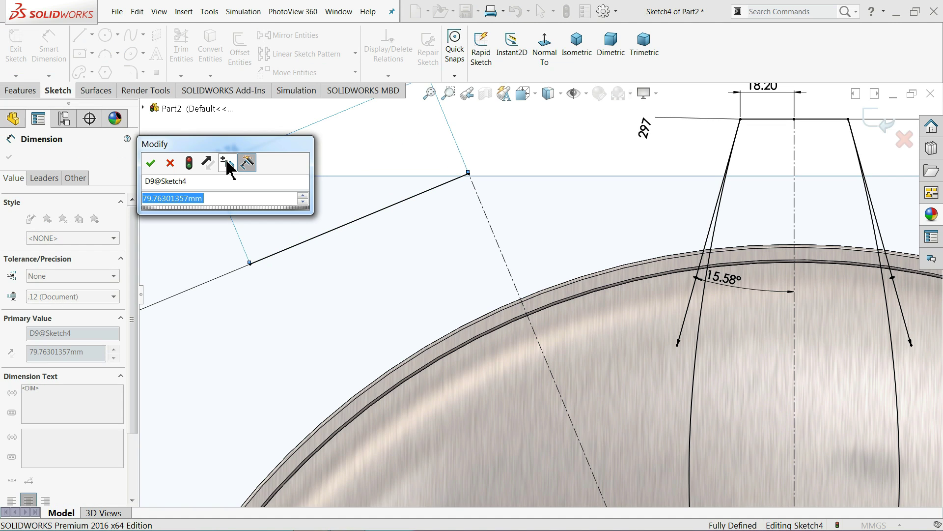
- Set the line length to 70.25 mm and sketch a spline from its end
type("70.25")
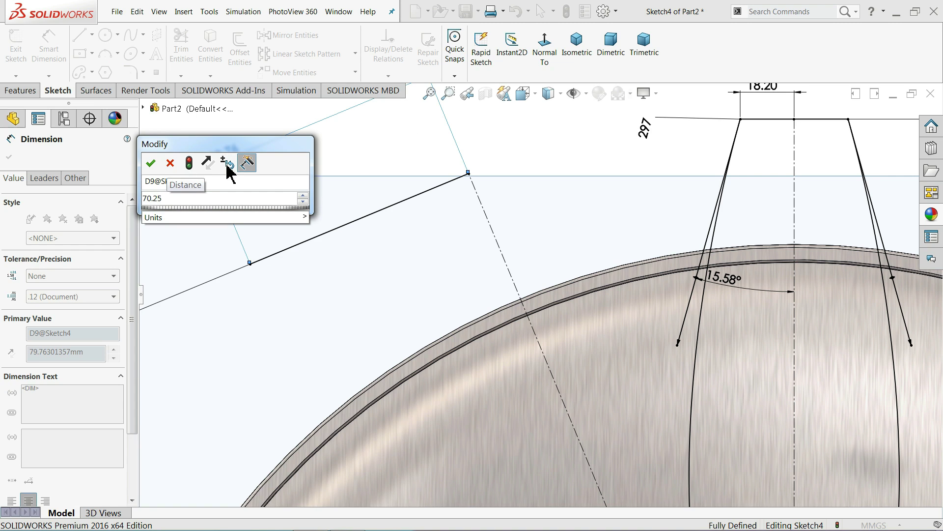
key("Return")
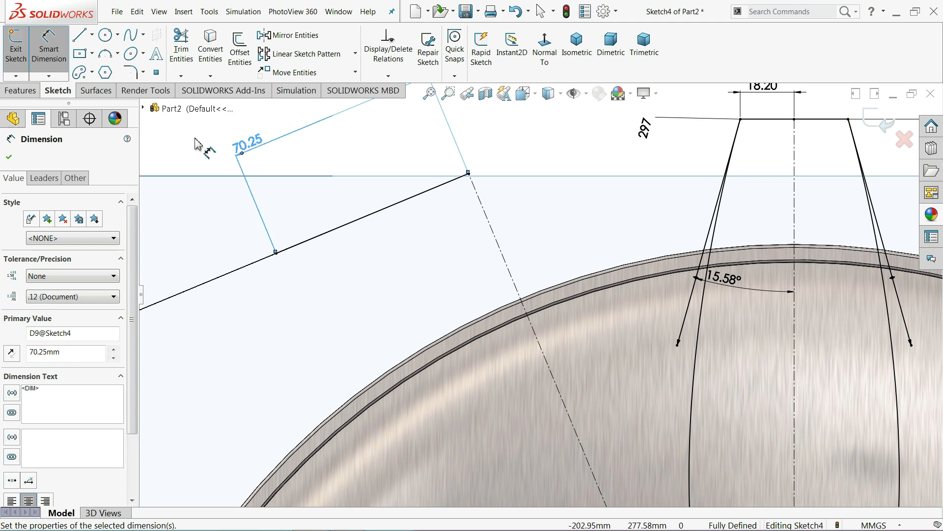
left_click(131, 35)
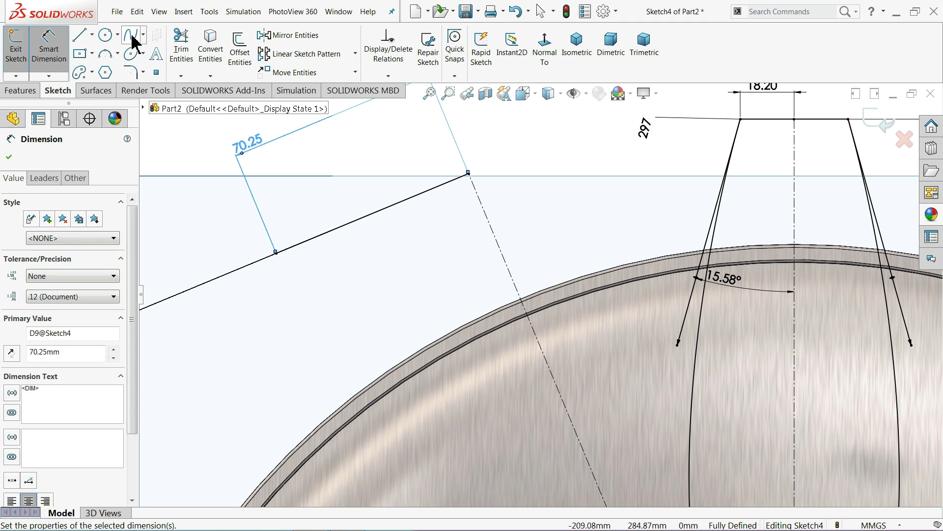
left_click(276, 252)
left_click(577, 435)
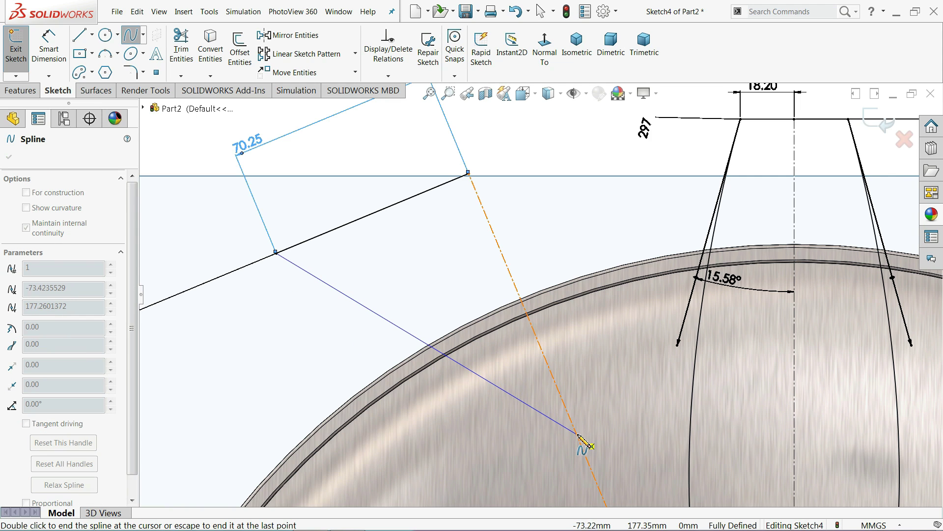
right_click(597, 417)
left_click(632, 419)
scroll(629, 420, "up", 2)
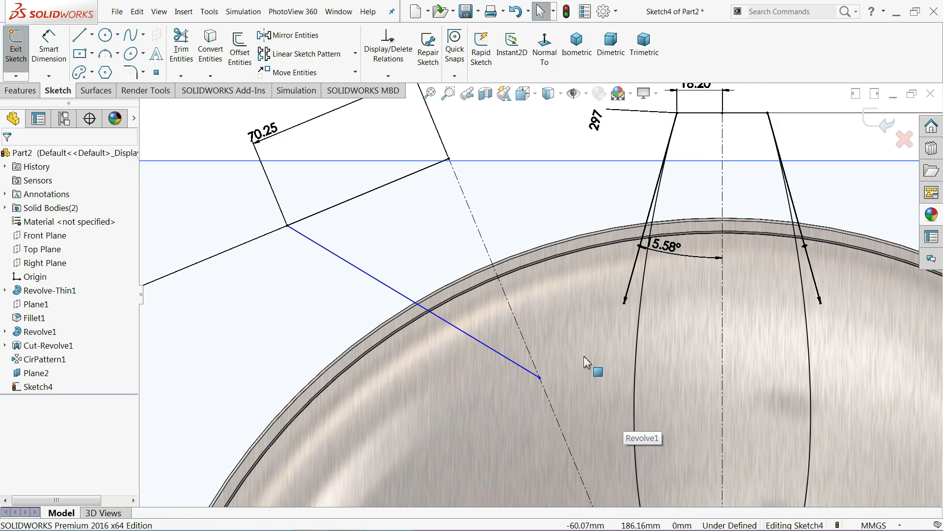
- Bend the spline, make its end handle parallel to Line8, and shorten its start handle
left_click(482, 344)
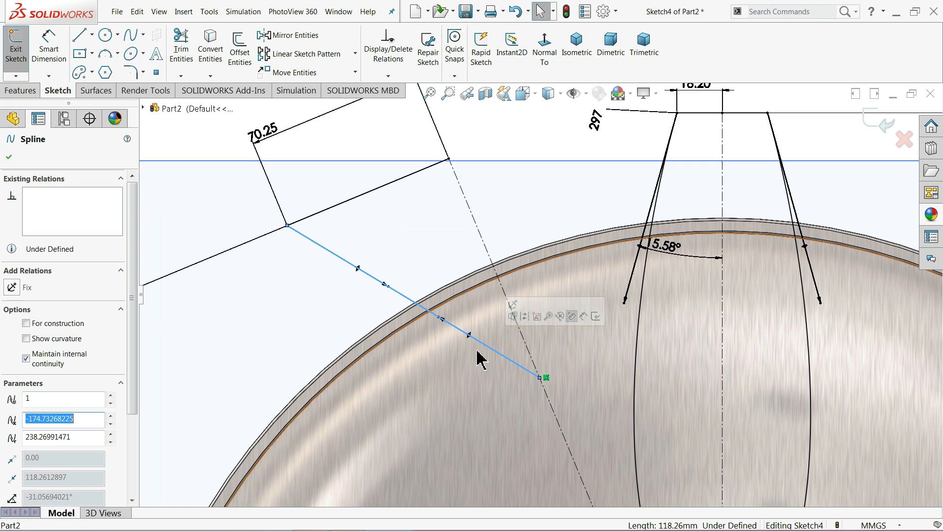
left_click(448, 323)
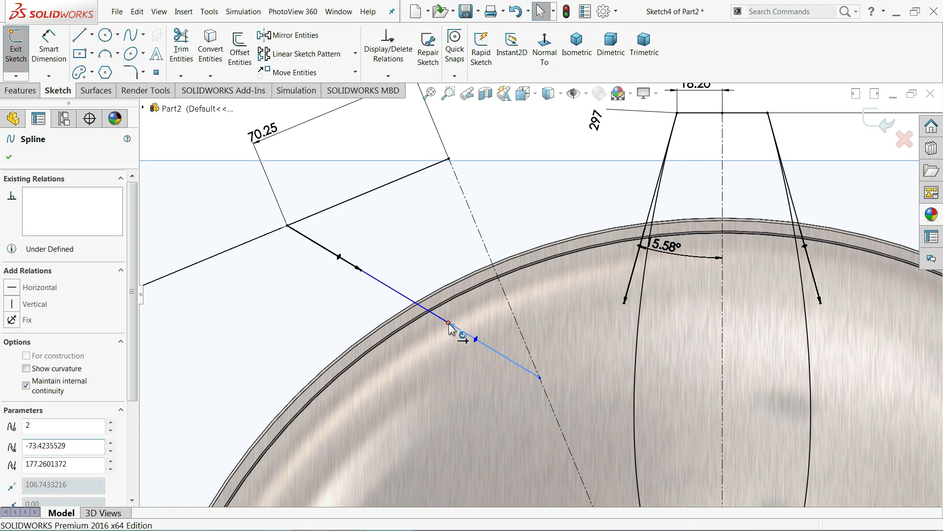
left_click_drag(449, 324, 431, 372)
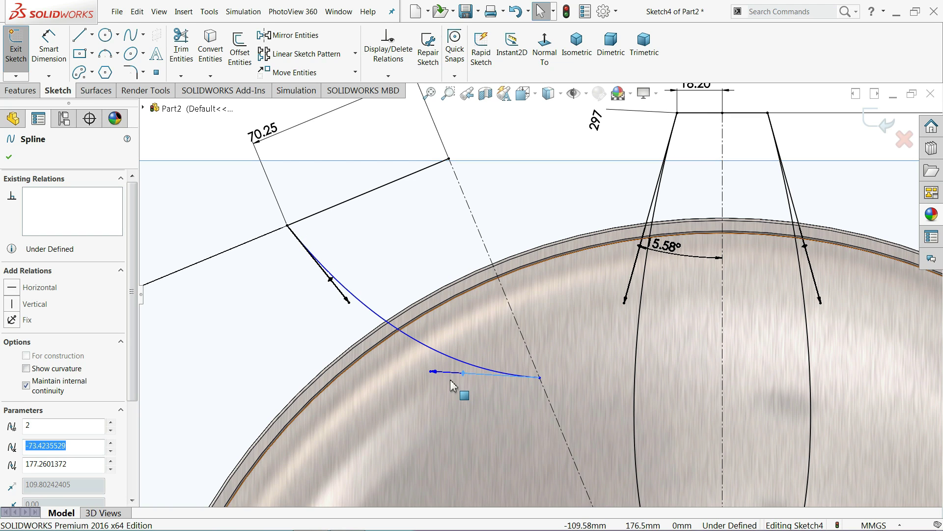
left_click(364, 194, "ctrl")
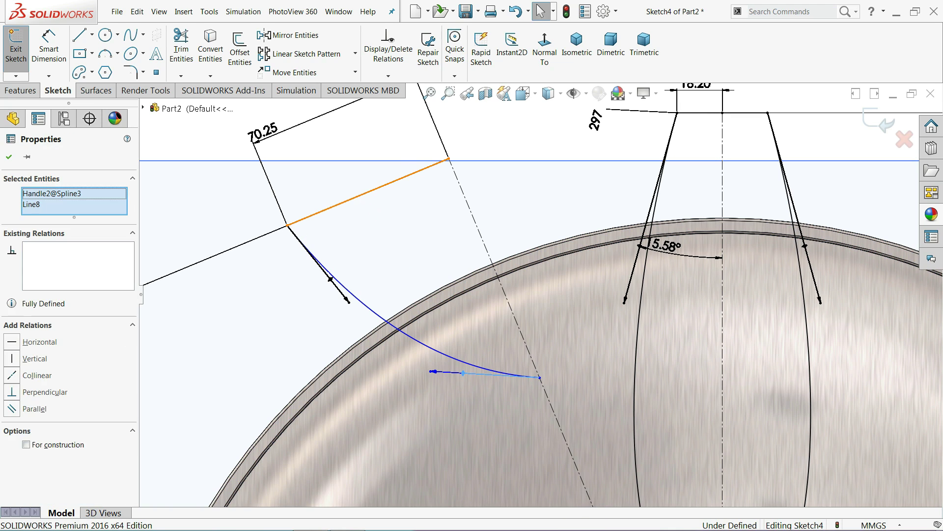
left_click(434, 155)
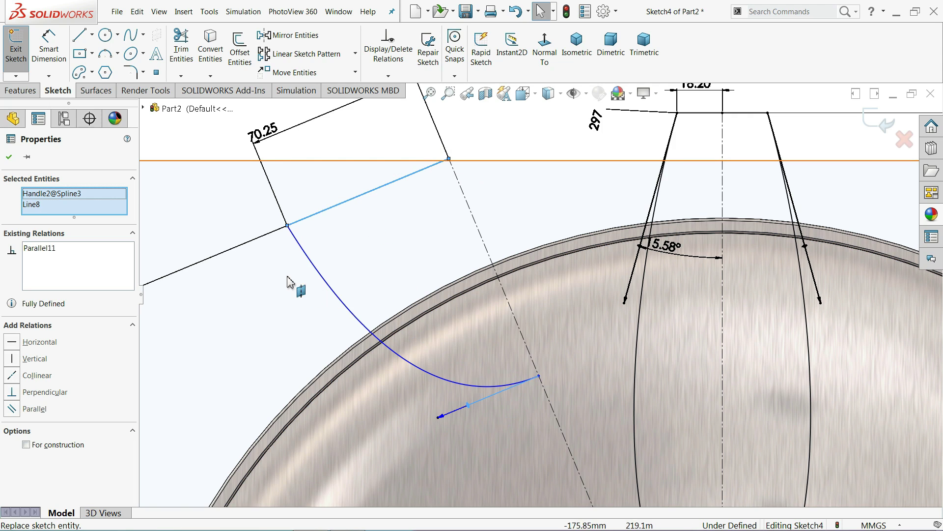
left_click(314, 269)
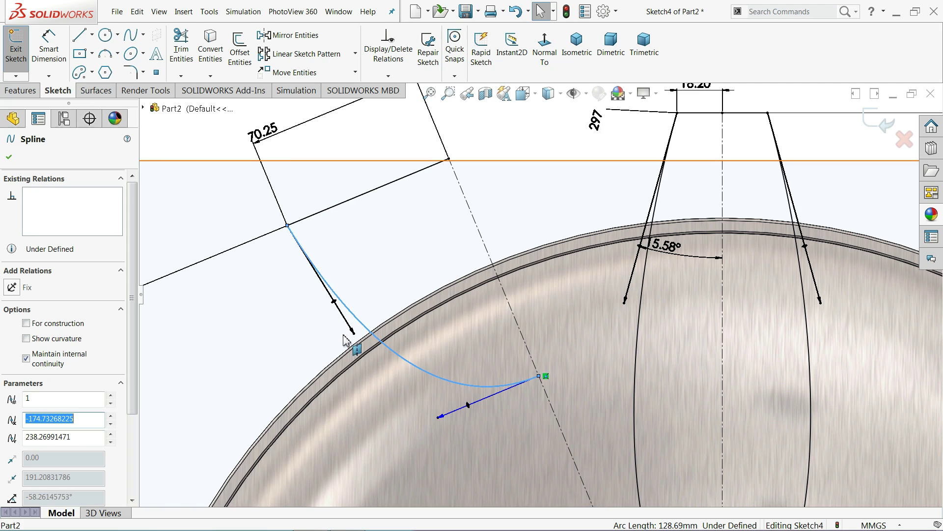
left_click_drag(358, 339, 346, 333)
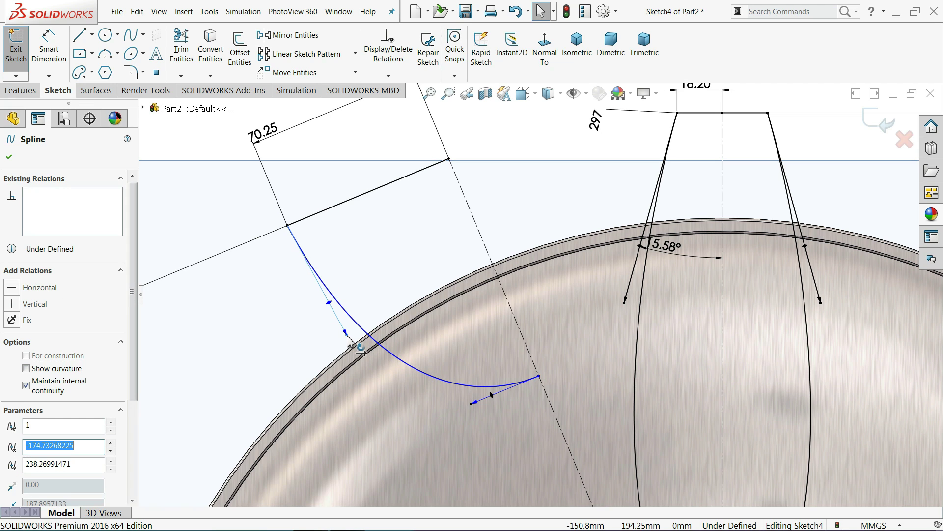
key("Escape")
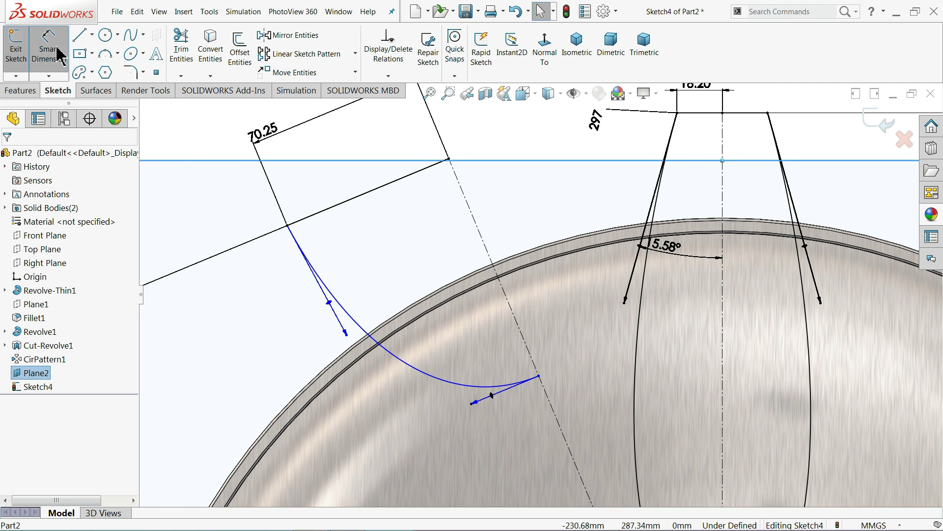
- Dimension the spline's two handle lengths to 42 mm and 320 mm
left_click(49, 47)
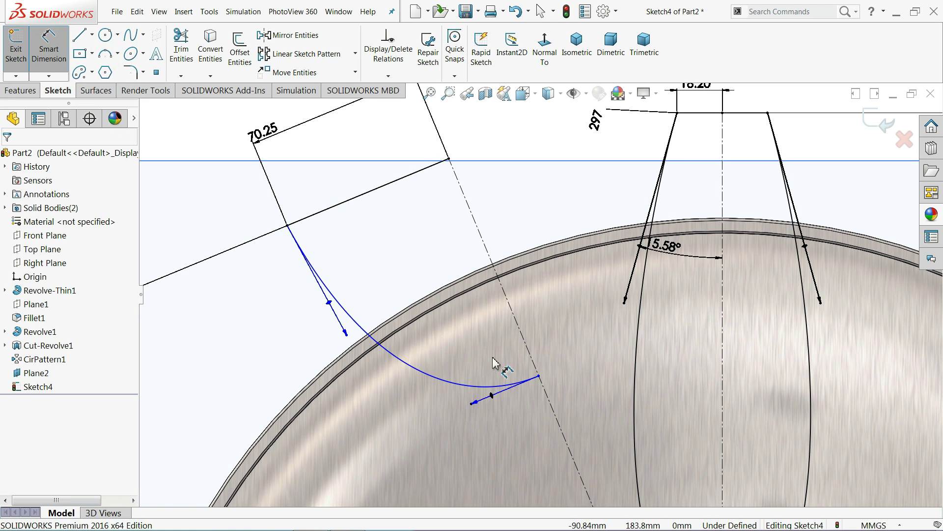
left_click(492, 396)
left_click(506, 439)
type("42")
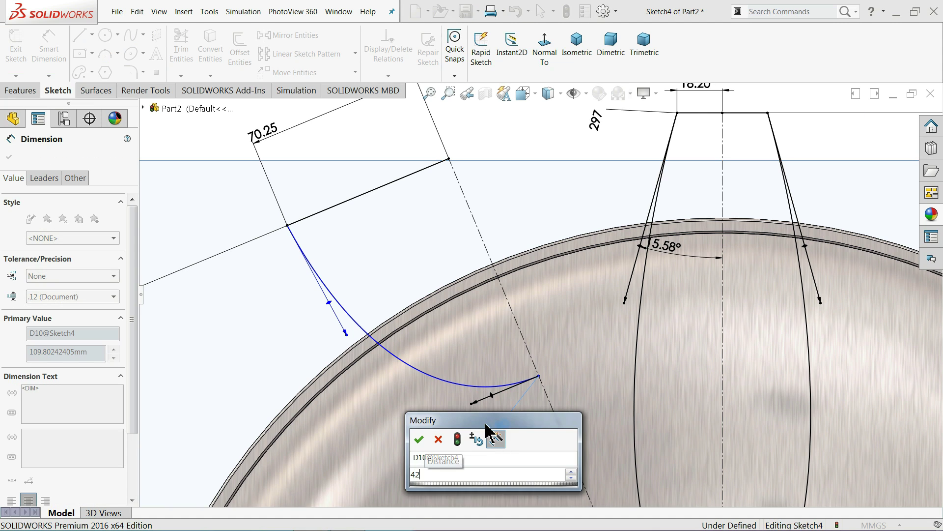
key("Return")
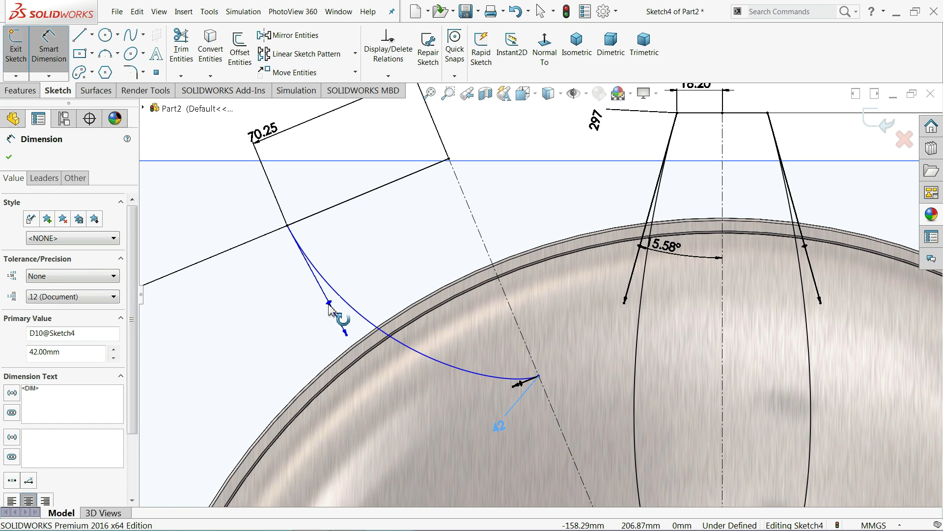
left_click(329, 303)
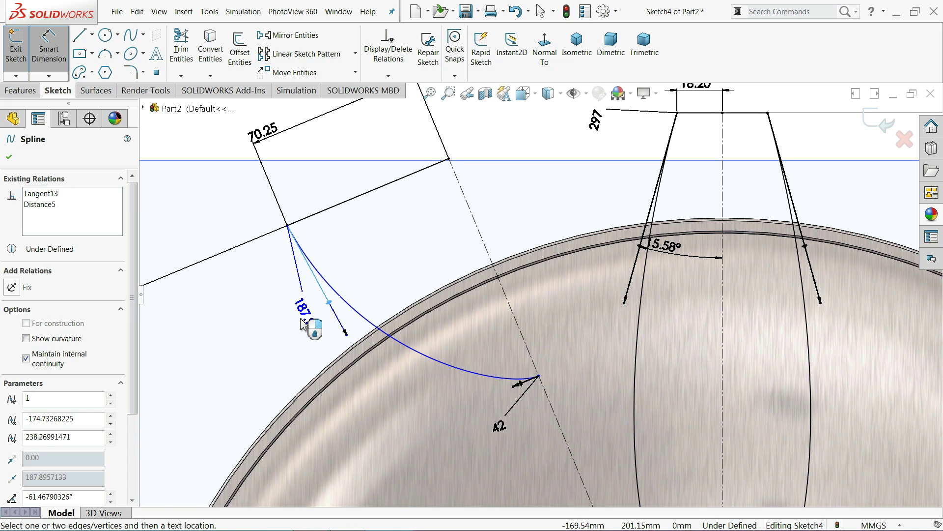
left_click(302, 325)
type("320")
key("Return")
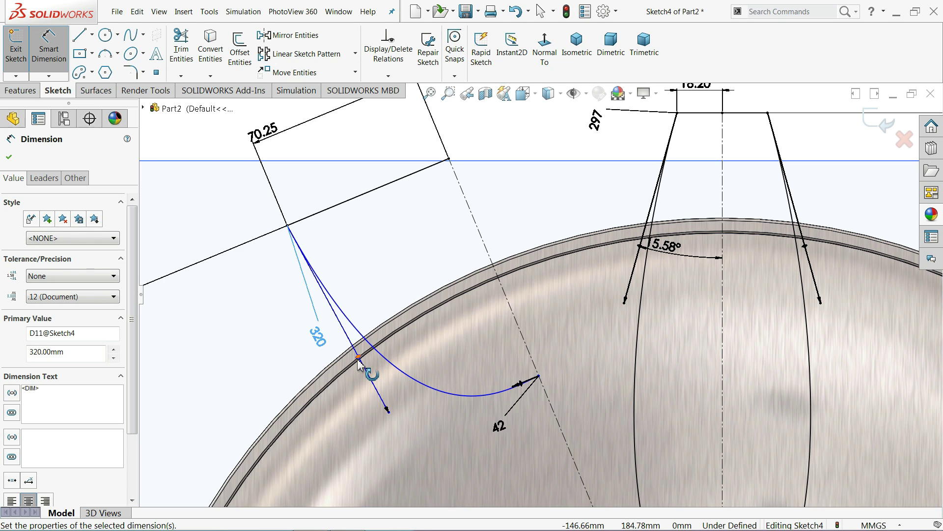
- Set the spline handle angle to 20.22° from the dashed construction line
left_click(487, 255)
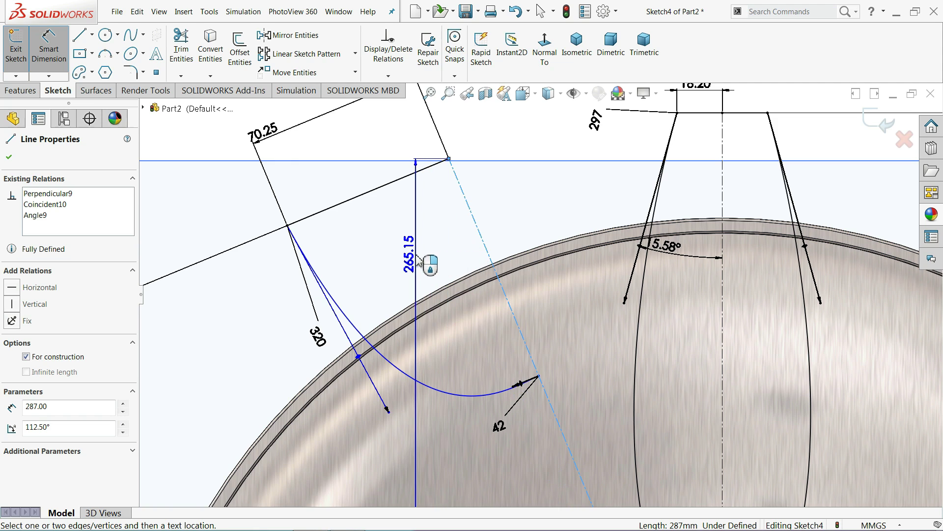
left_click(360, 354)
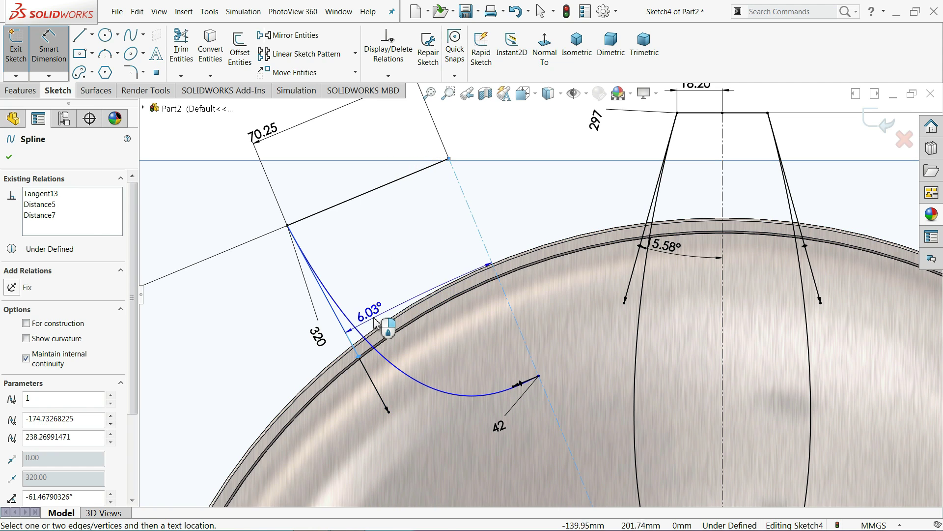
left_click(388, 290)
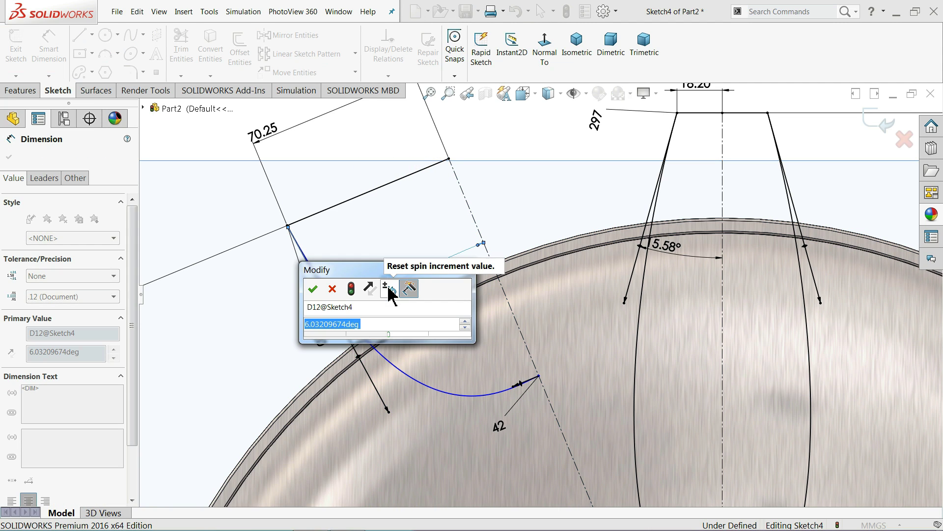
type("20.22")
key("Return")
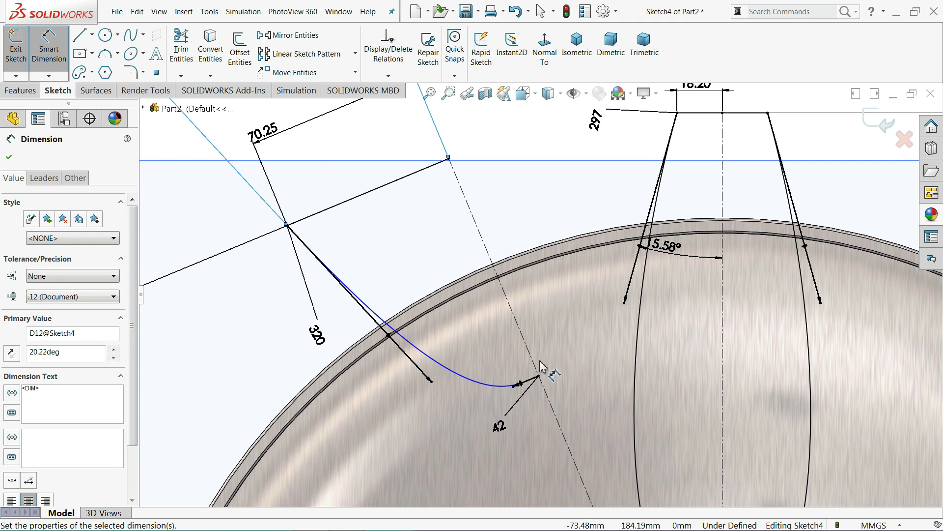
scroll(540, 363, "up", 3)
scroll(541, 350, "down", 2)
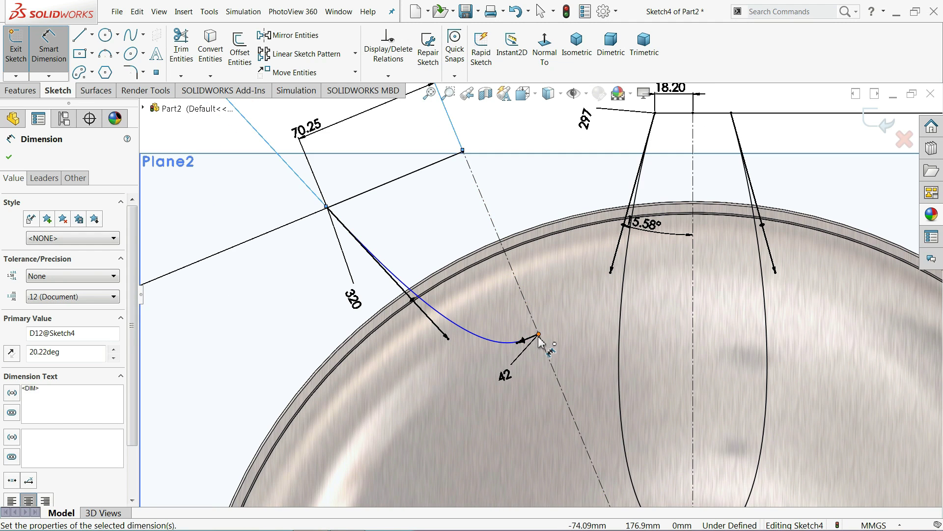
- Dimension the spline end point 143 mm from the line and move the label left
left_click(539, 335)
left_click(432, 172)
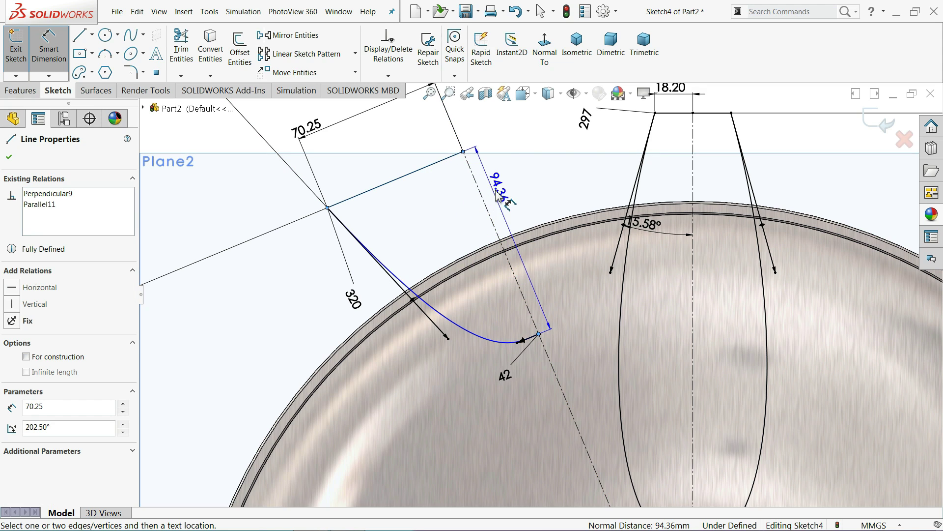
left_click(470, 227)
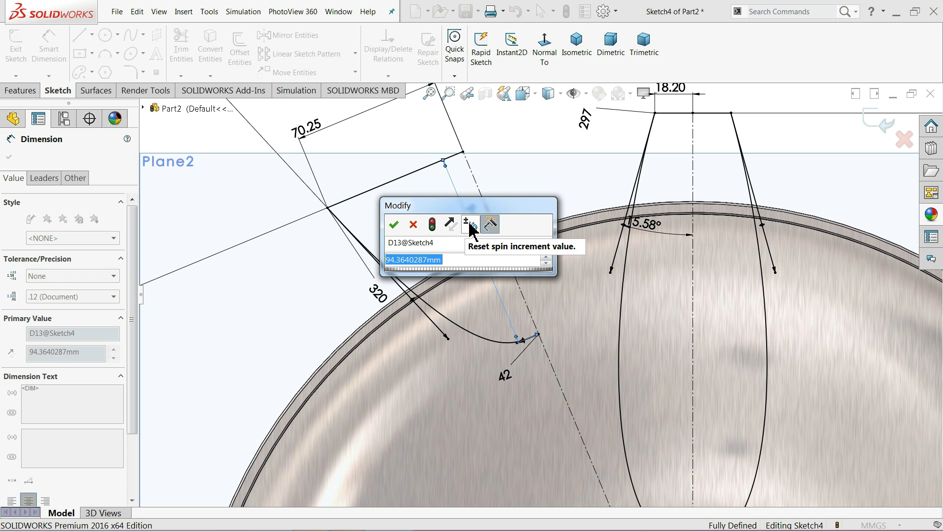
type("143")
key("Return")
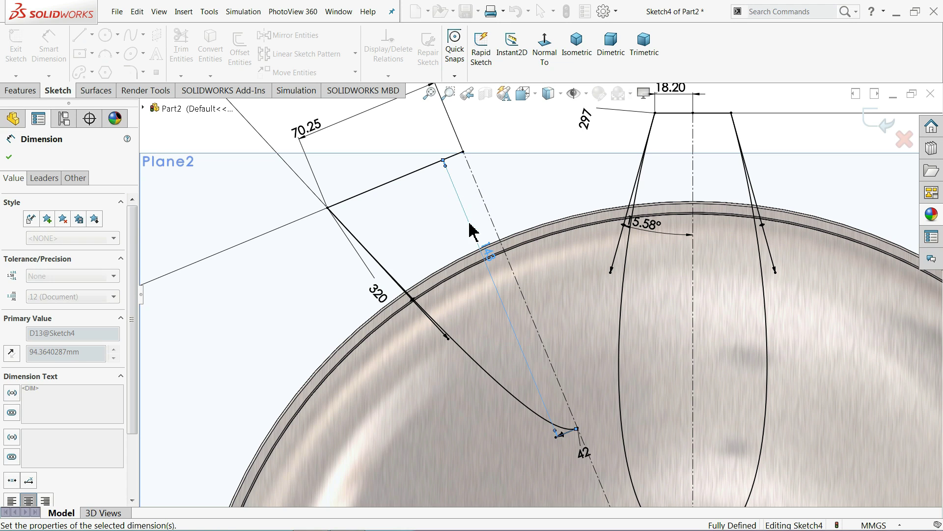
scroll(511, 236, "up", 2)
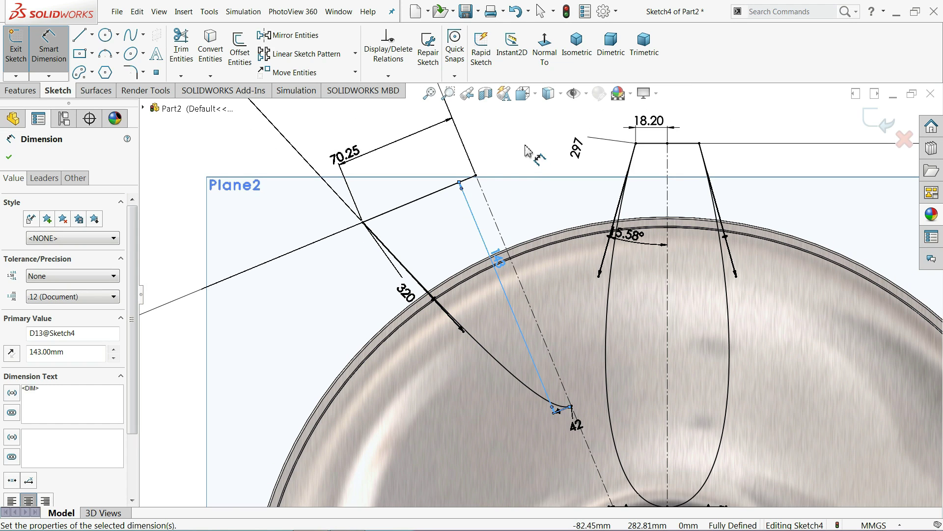
left_click(509, 160)
mouse_move(495, 269)
left_mouse_down()
mouse_move(209, 404)
mouse_move(222, 397)
left_mouse_up()
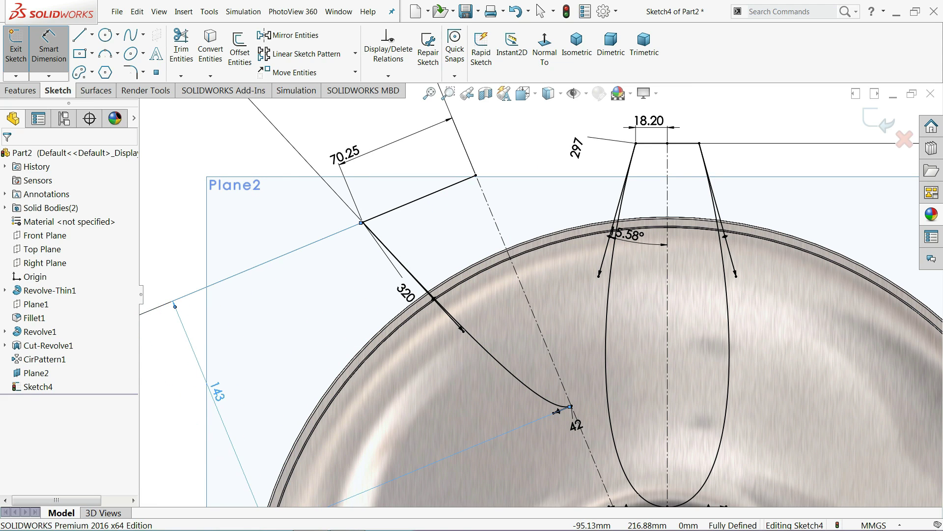
- Mirror Line8 and the spline about the dashed centerline Line2
left_click(277, 37)
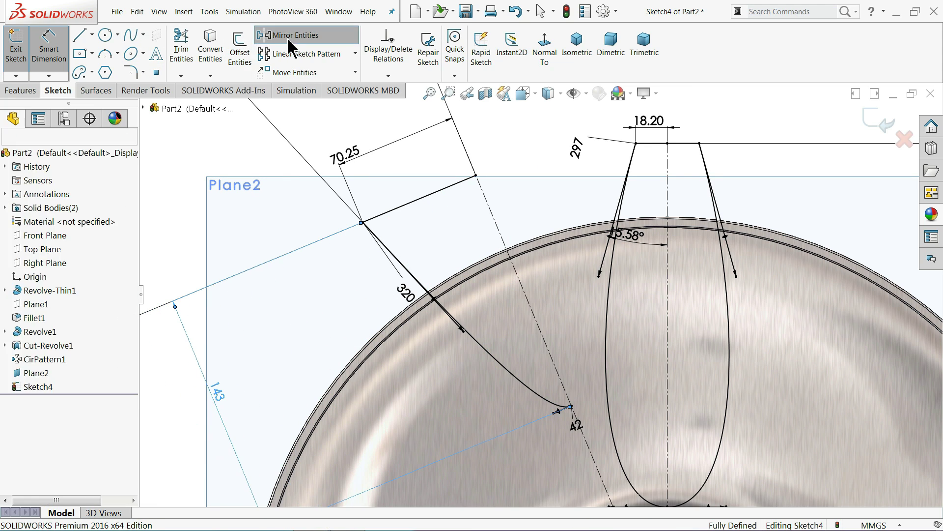
left_click(411, 212)
left_click(551, 400)
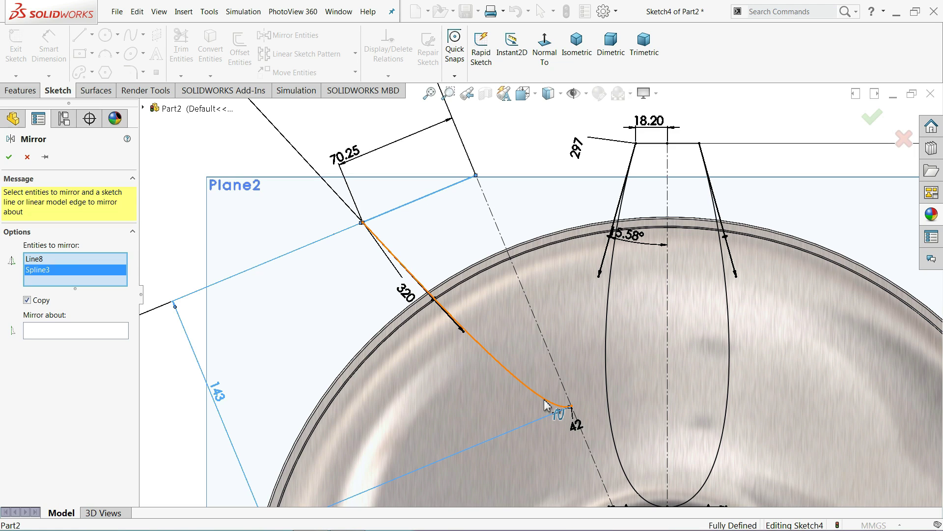
left_click(62, 343)
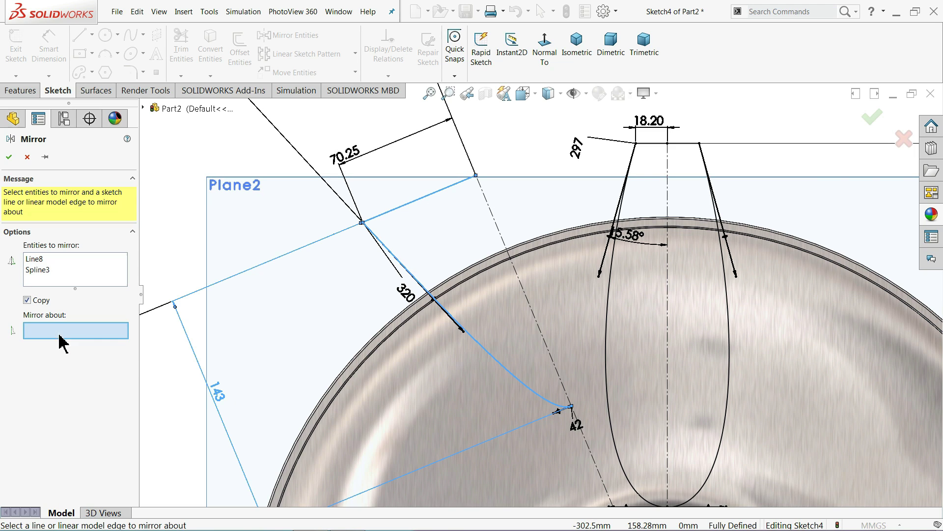
left_click(535, 327)
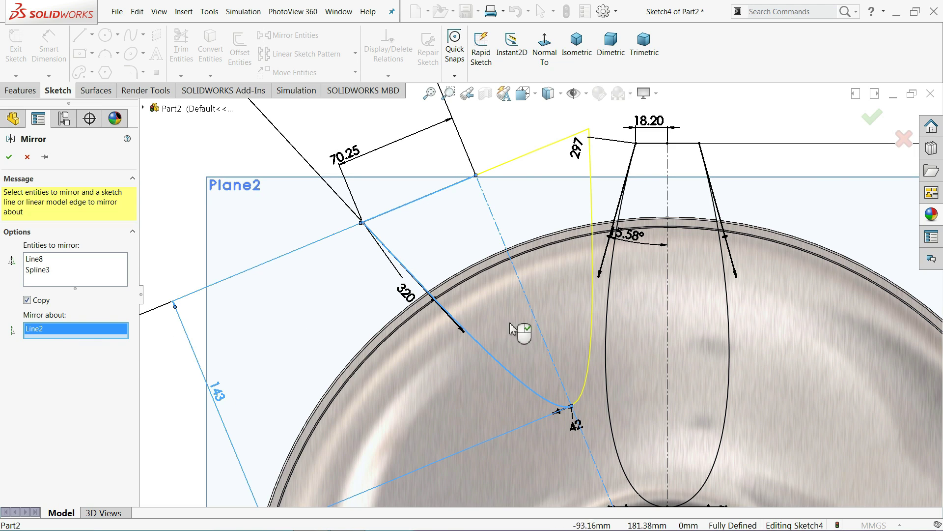
left_click(9, 157)
scroll(565, 290, "up", 3)
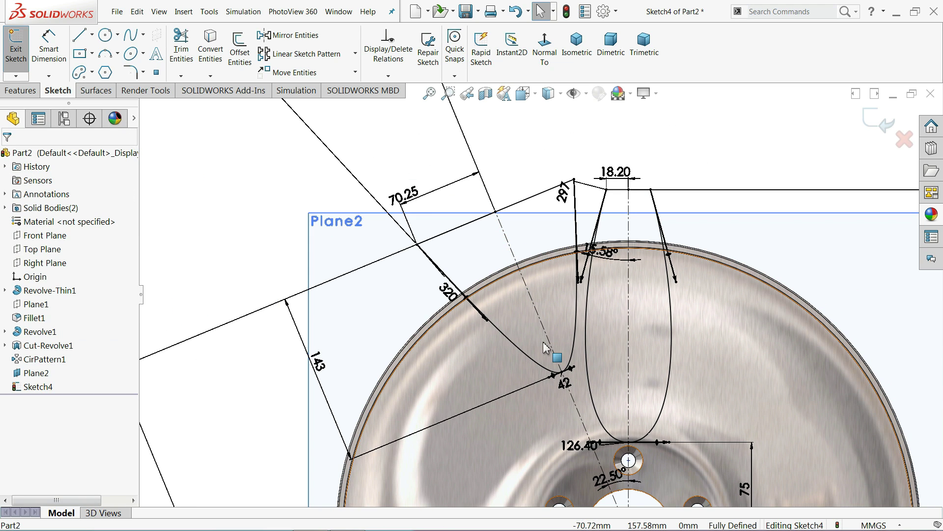
- Zoom out and bring the 20.22° angle dimension closer to the sketch
scroll(568, 327, "up", 1)
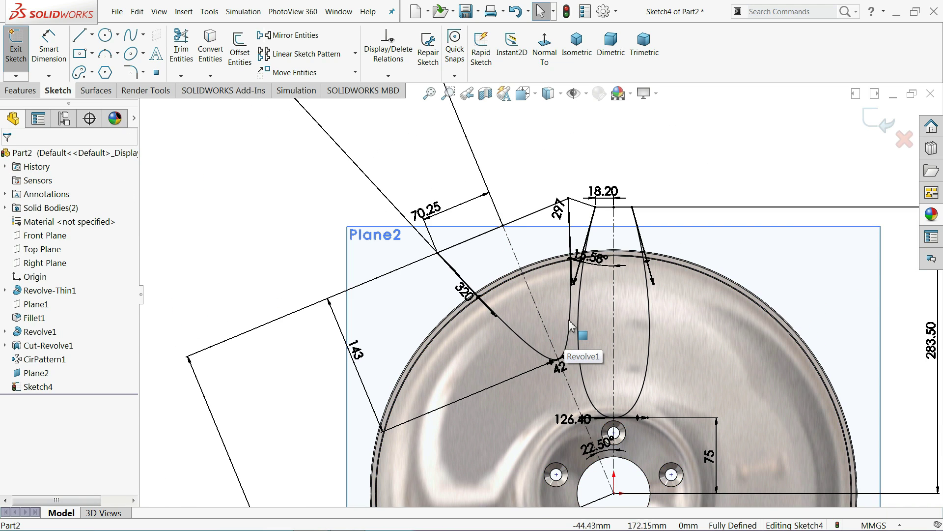
scroll(568, 326, "up", 1)
scroll(565, 352, "down", 2)
scroll(562, 351, "down", 3)
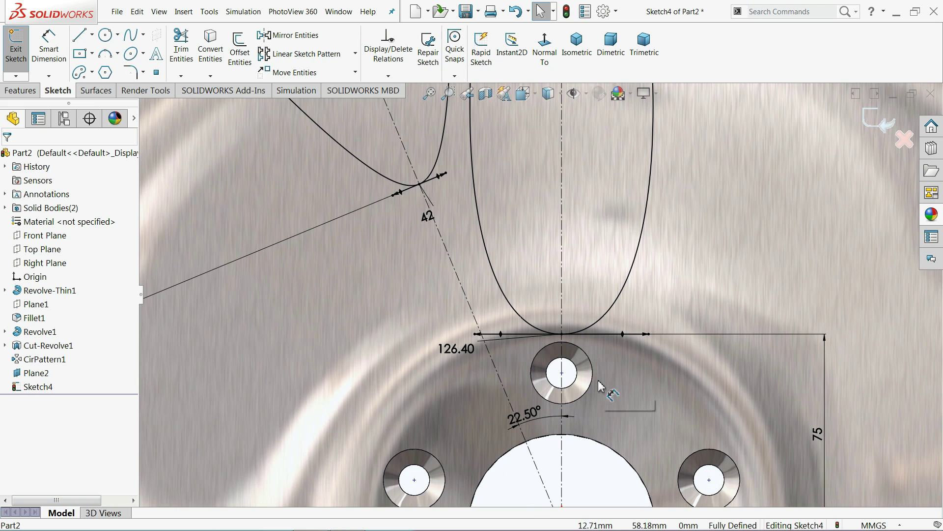
scroll(562, 351, "down", 1)
scroll(515, 344, "up", 5)
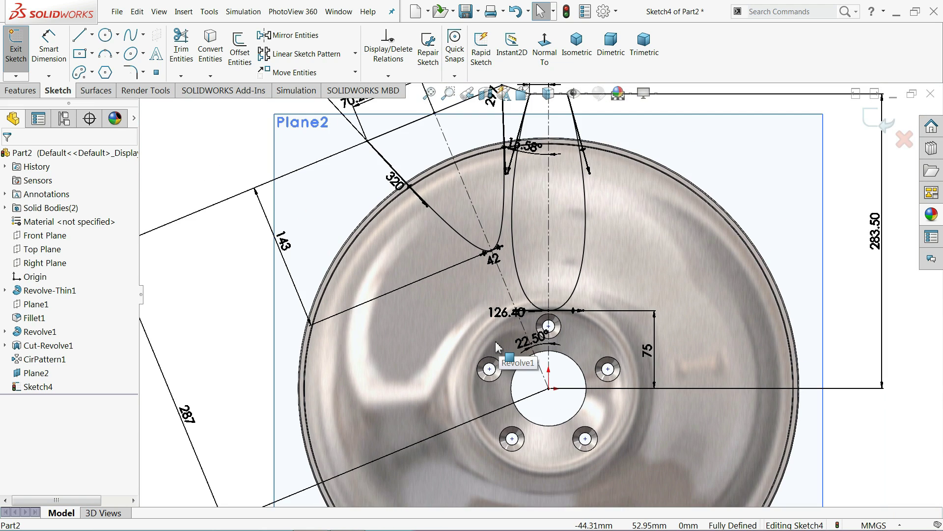
scroll(506, 273, "up", 1)
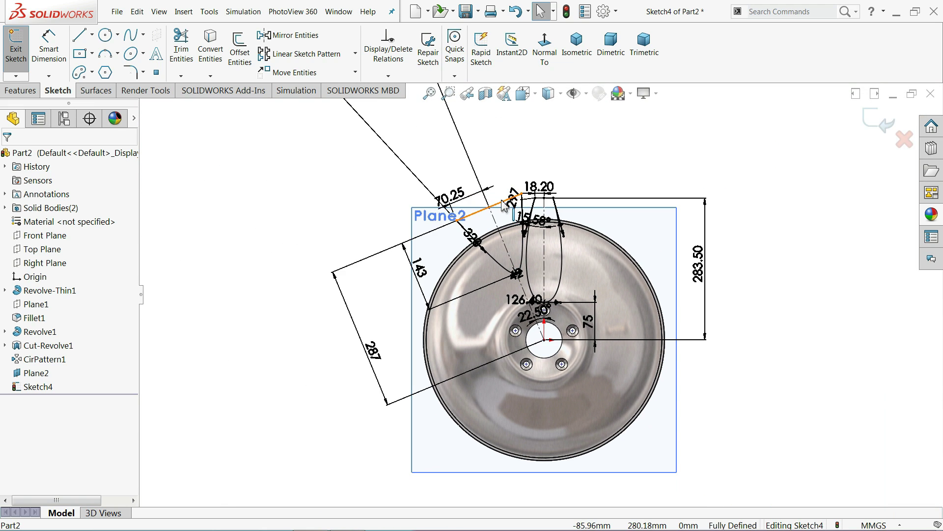
scroll(502, 204, "up", 3)
scroll(505, 204, "down", 3)
mouse_move(437, 155)
left_mouse_down()
mouse_move(464, 278)
mouse_move(495, 314)
left_mouse_up()
scroll(442, 418, "up", 1)
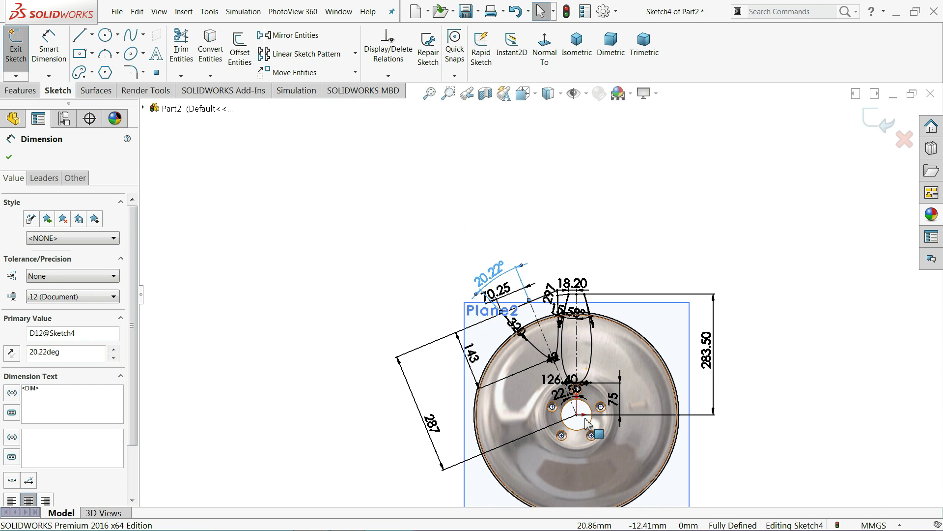
scroll(401, 442, "down", 2)
- Move the 283.50 dimension in toward the wheel and the 15.58° angle lower
left_click(358, 426)
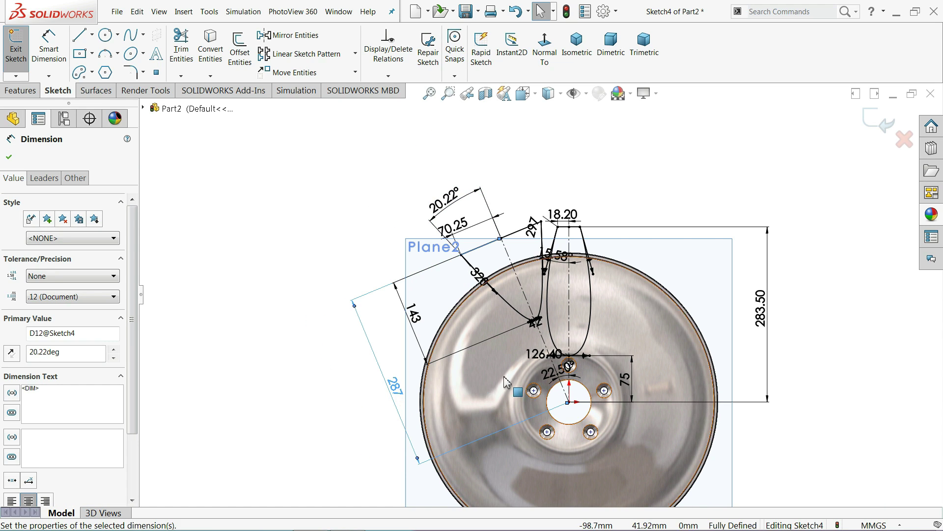
scroll(531, 383, "down", 2)
scroll(565, 344, "up", 1)
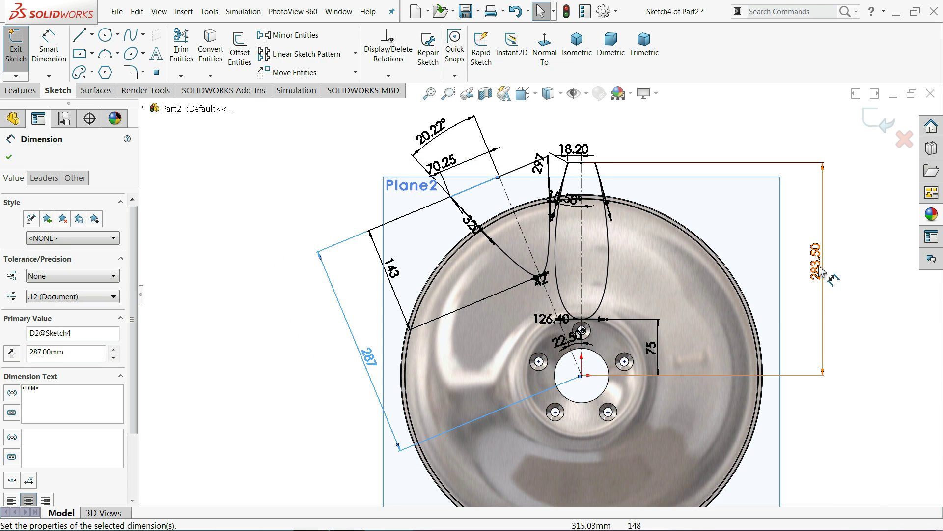
left_click_drag(829, 273, 808, 274)
scroll(617, 256, "down", 1)
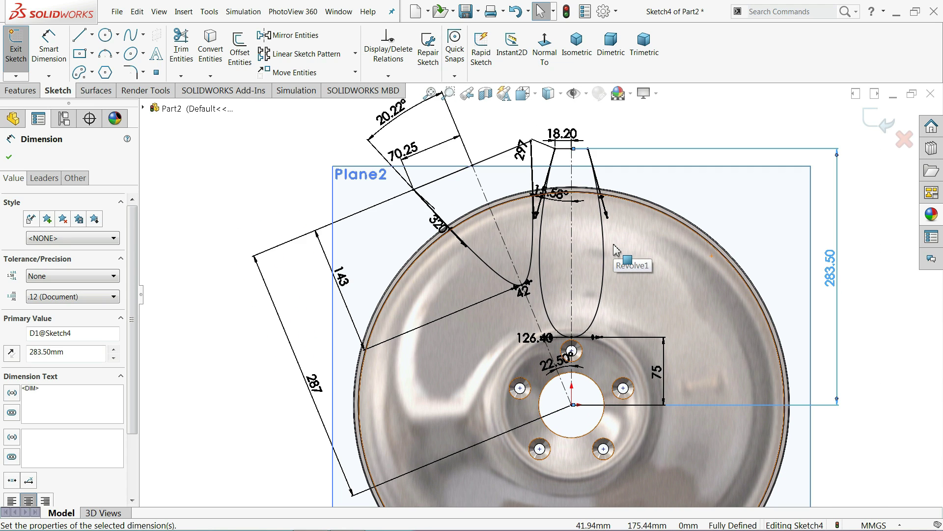
scroll(565, 209, "down", 1)
left_click_drag(564, 207, 565, 258)
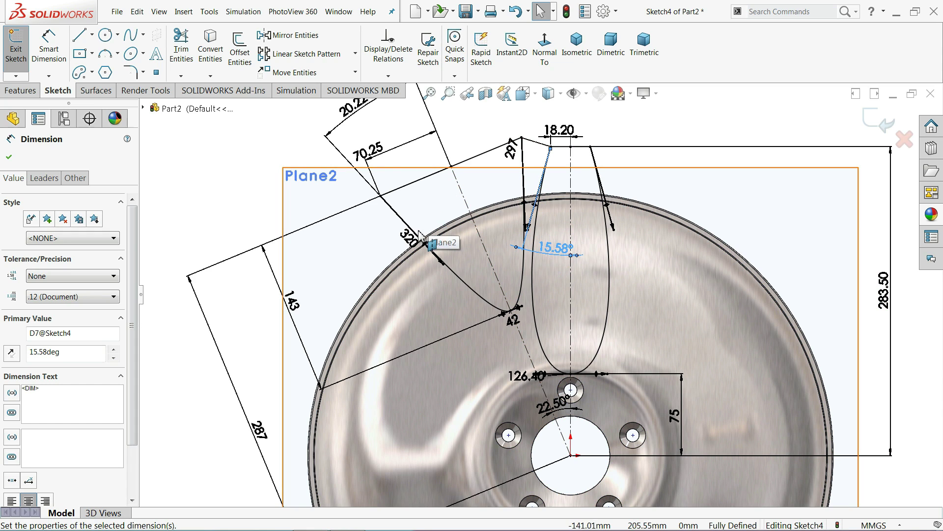
scroll(426, 267, "up", 3)
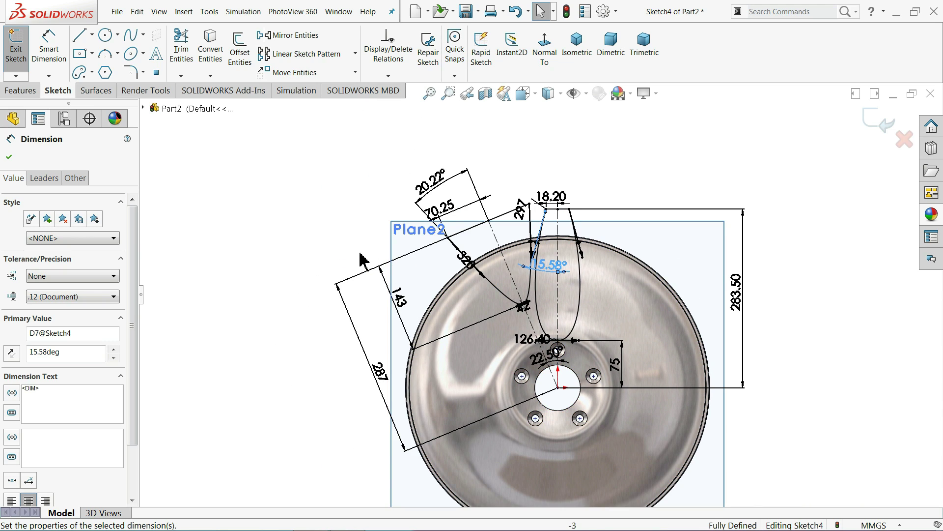
- Start an extruded cut from the spoke sketch with a Blind depth of 140 mm
left_click(16, 94)
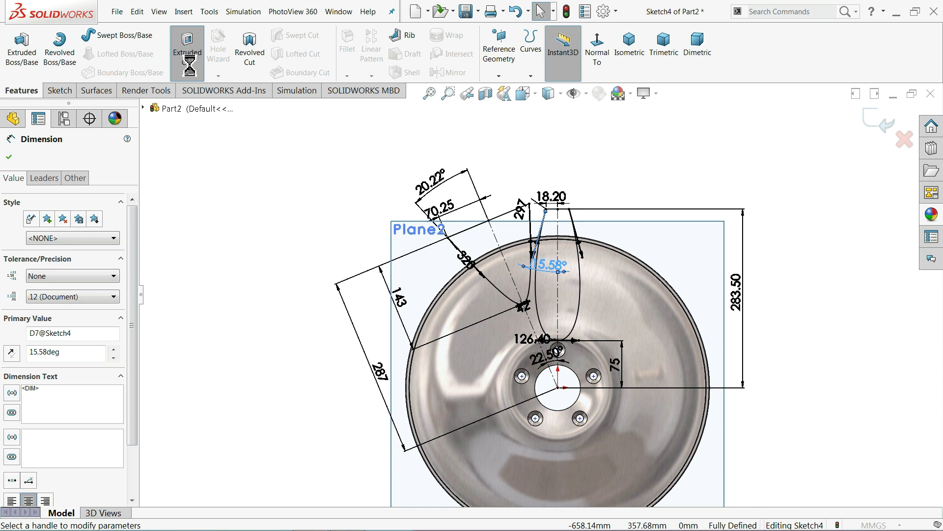
left_click(185, 68)
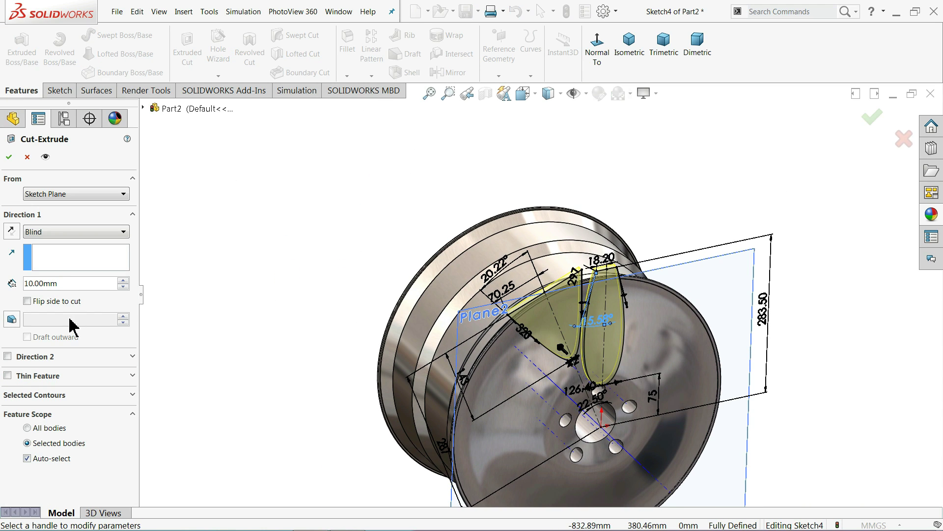
left_click(127, 279)
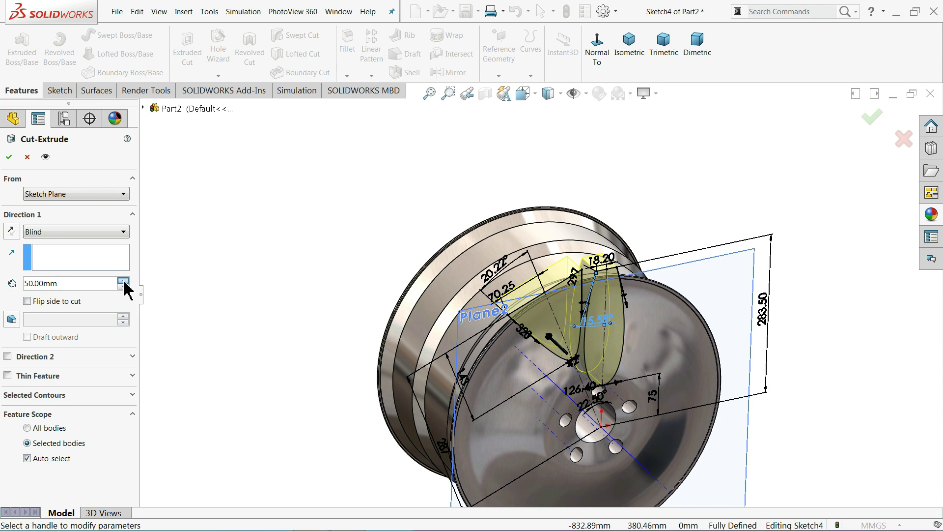
left_click(124, 283)
left_click(124, 283)
left_click(123, 283)
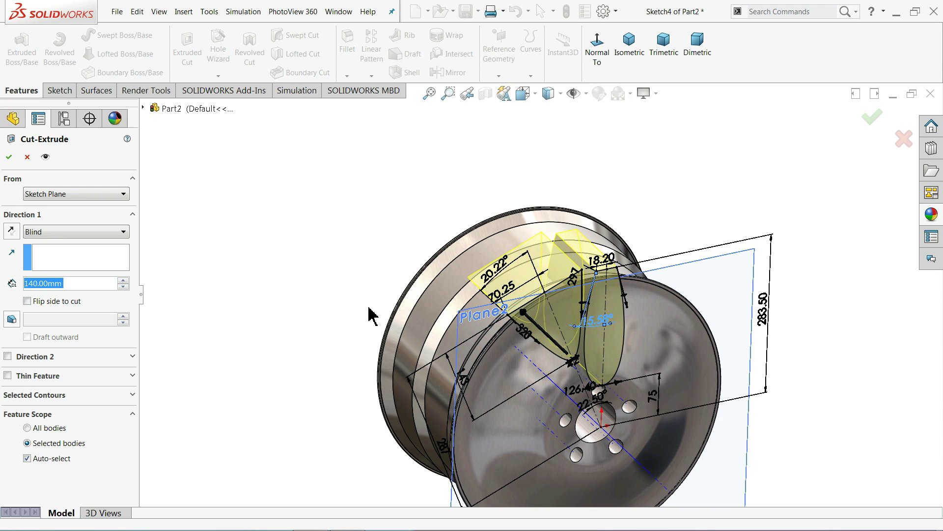
middle_click_drag(371, 314, 428, 319)
scroll(560, 327, "down", 2)
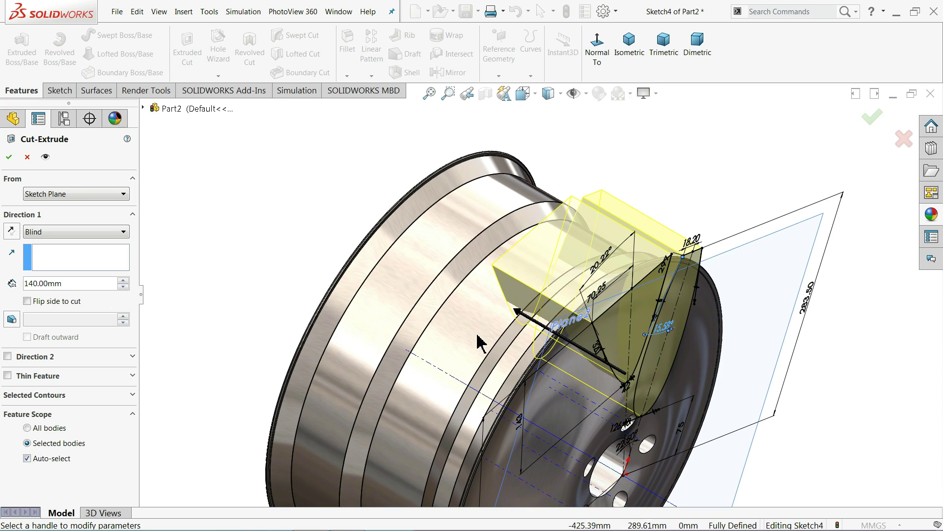
middle_click_drag(479, 343, 475, 318)
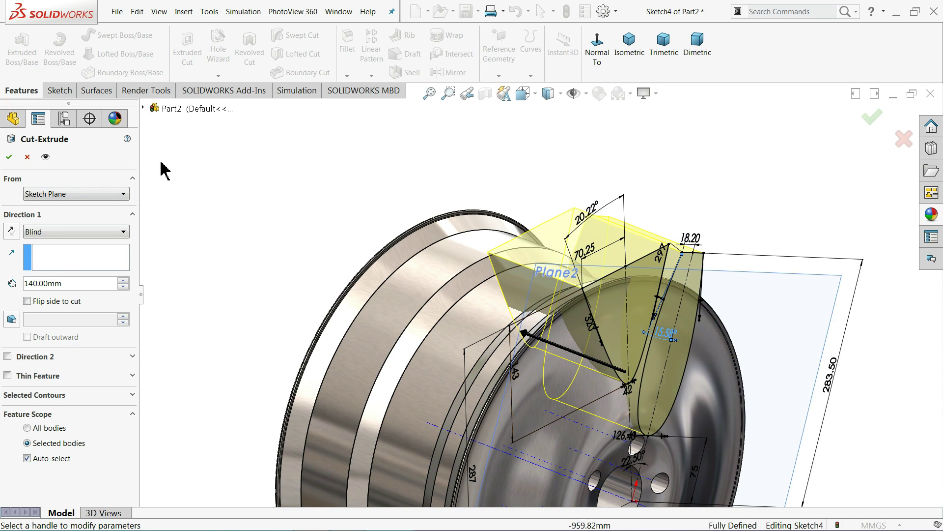
left_click(144, 107)
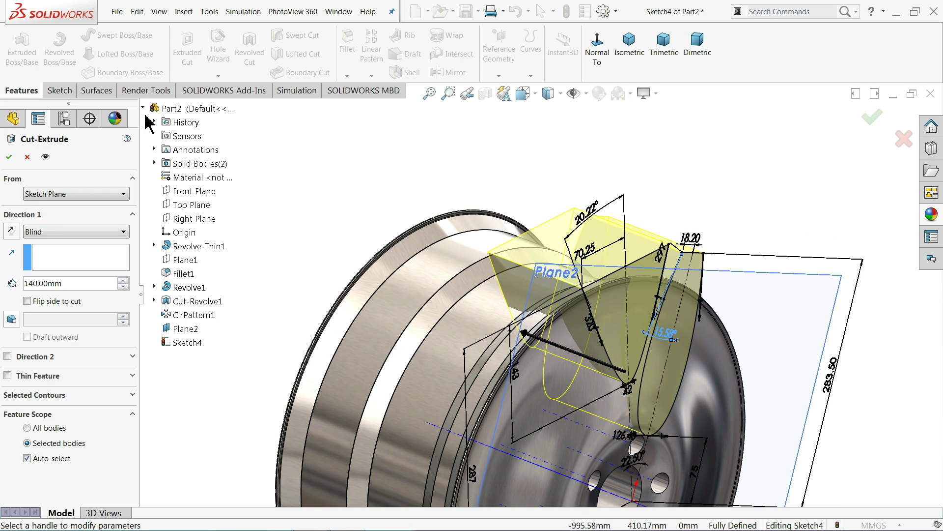
left_click(155, 164)
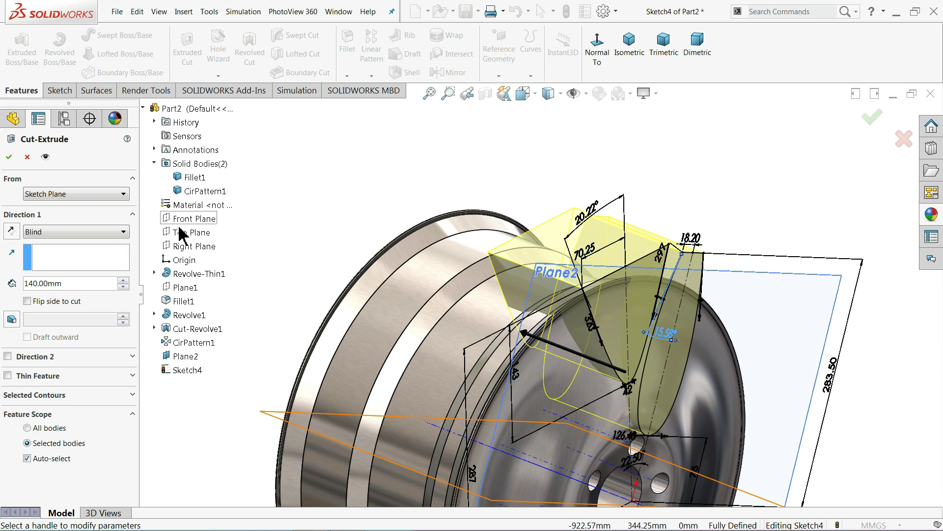
- Add a 2.50° draft and limit the cut to the CirPattern1 body only
left_click(11, 319)
scroll(374, 336, "up", 3)
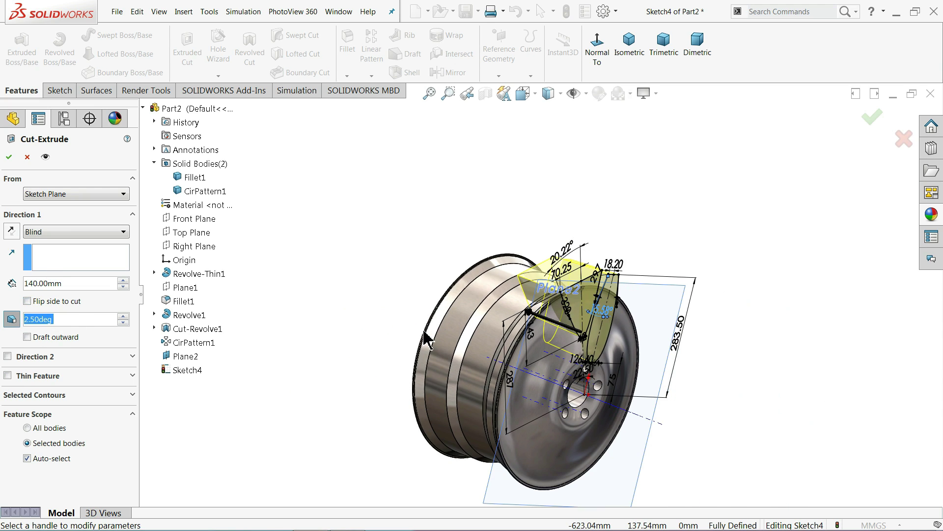
middle_click_drag(373, 337, 539, 320)
scroll(539, 320, "up", 4)
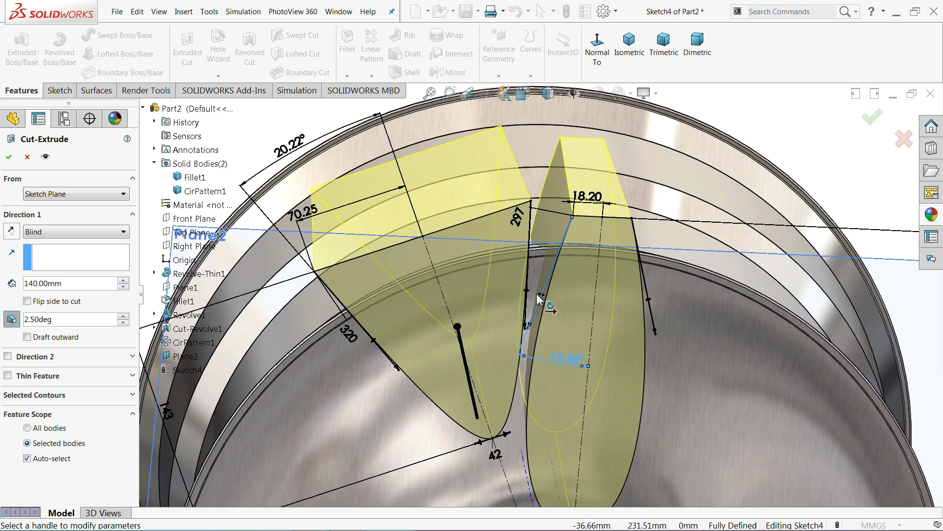
scroll(539, 320, "up", 1)
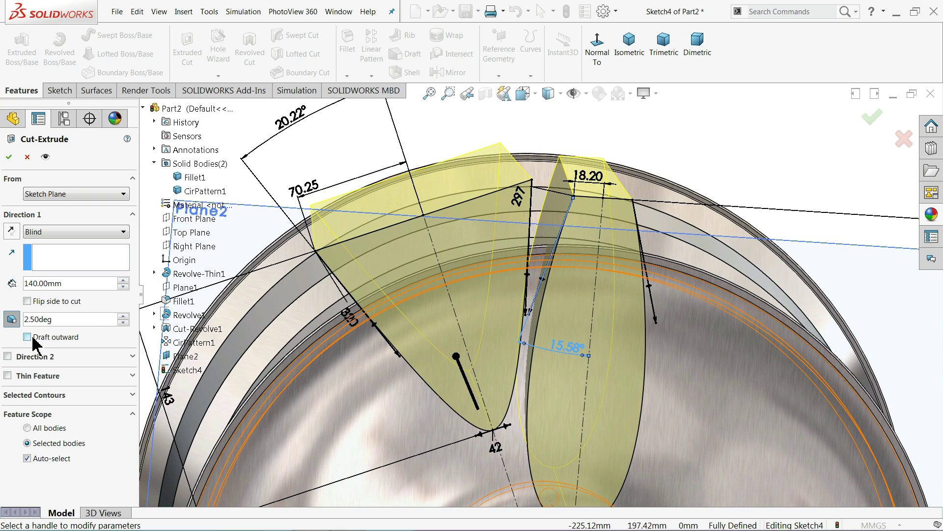
left_click(27, 459)
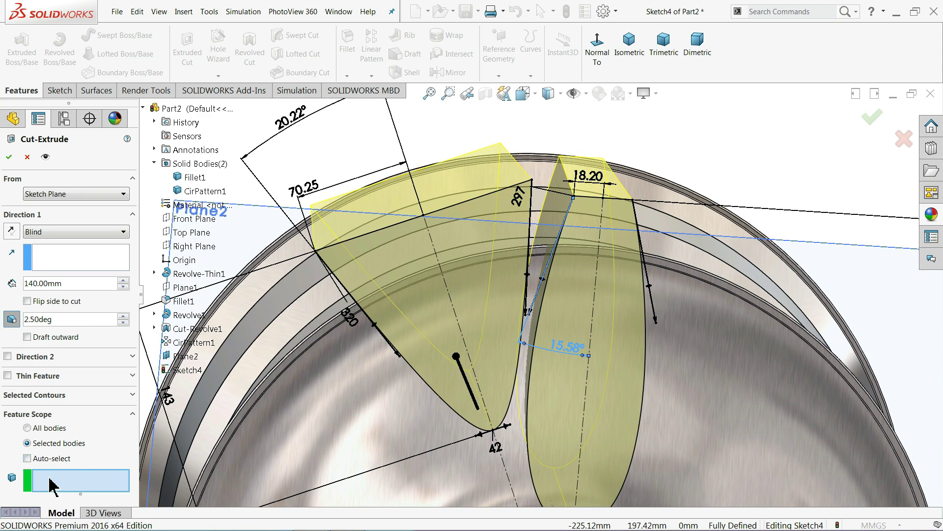
left_click(364, 427)
scroll(420, 422, "up", 2)
scroll(467, 393, "up", 2)
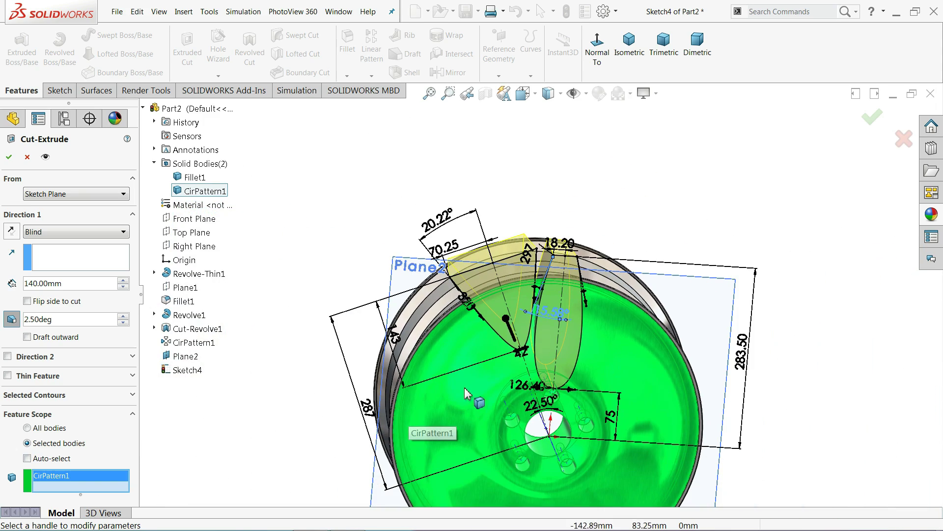
scroll(441, 361, "down", 3)
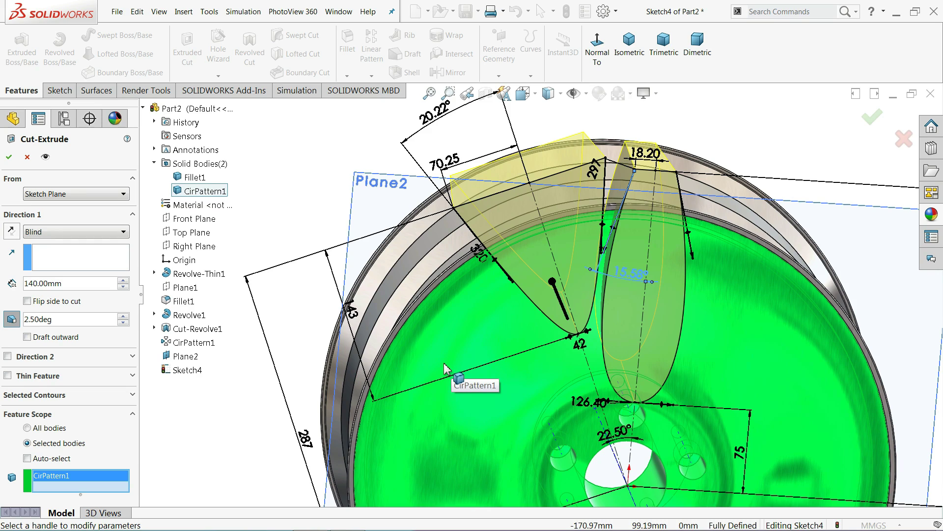
scroll(444, 368, "up", 3)
scroll(432, 378, "up", 2)
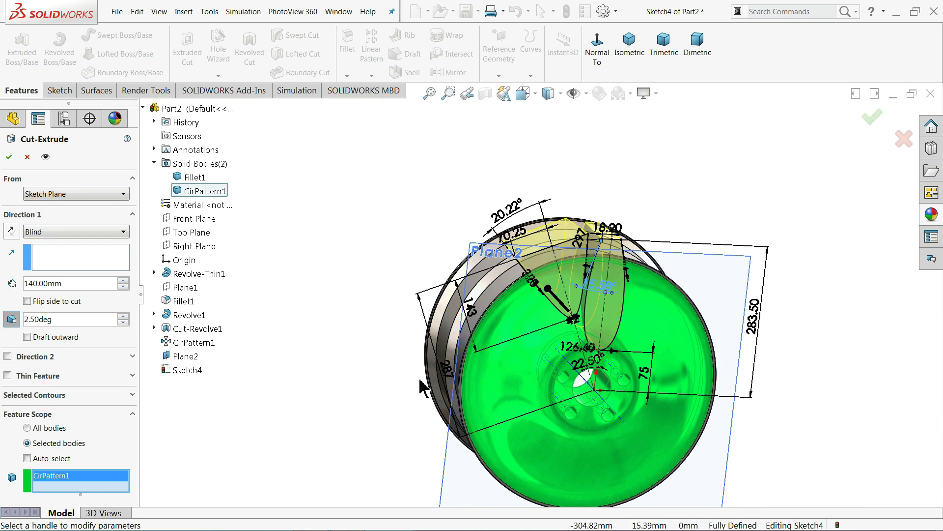
scroll(552, 331, "down", 3)
- Confirm the 140 mm drafted cut and hide its sketch
left_click(10, 158)
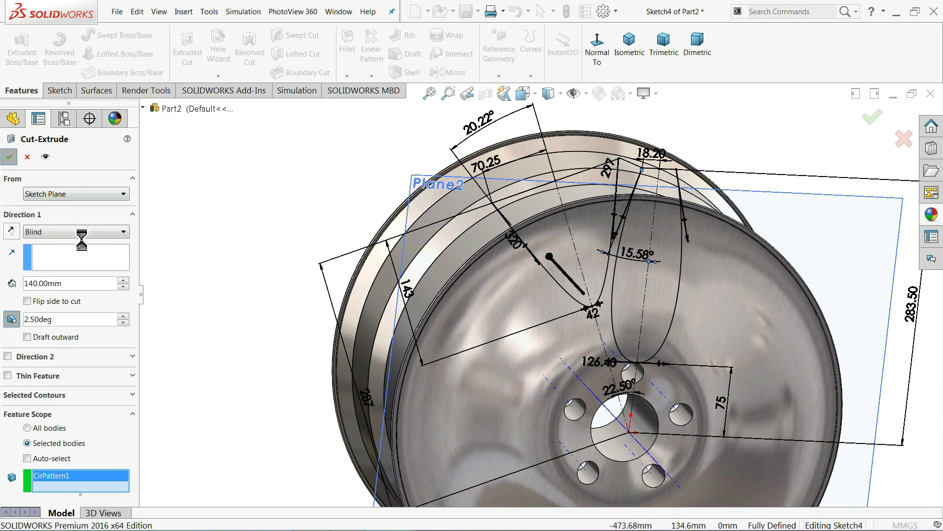
left_click(208, 260)
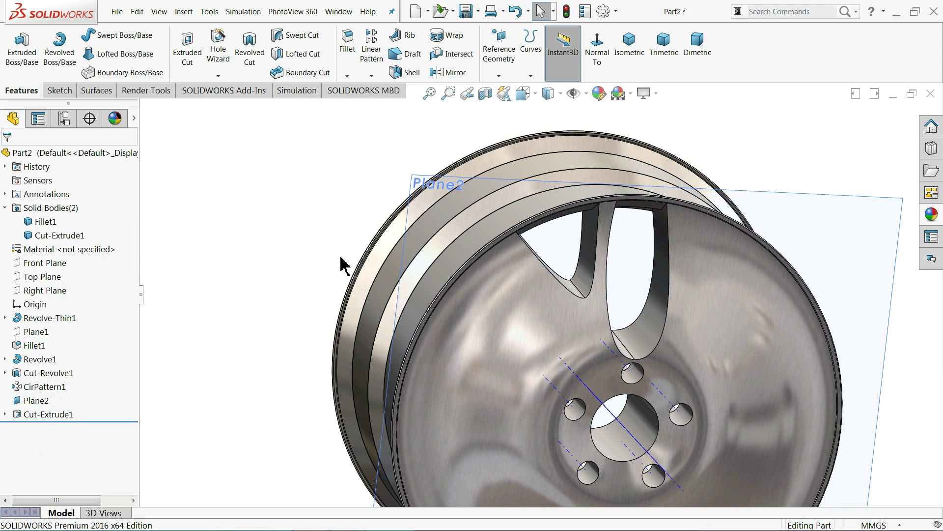
mouse_move(341, 264)
middle_mouse_down()
mouse_move(442, 247)
mouse_move(421, 243)
mouse_move(430, 208)
mouse_move(420, 263)
middle_mouse_up()
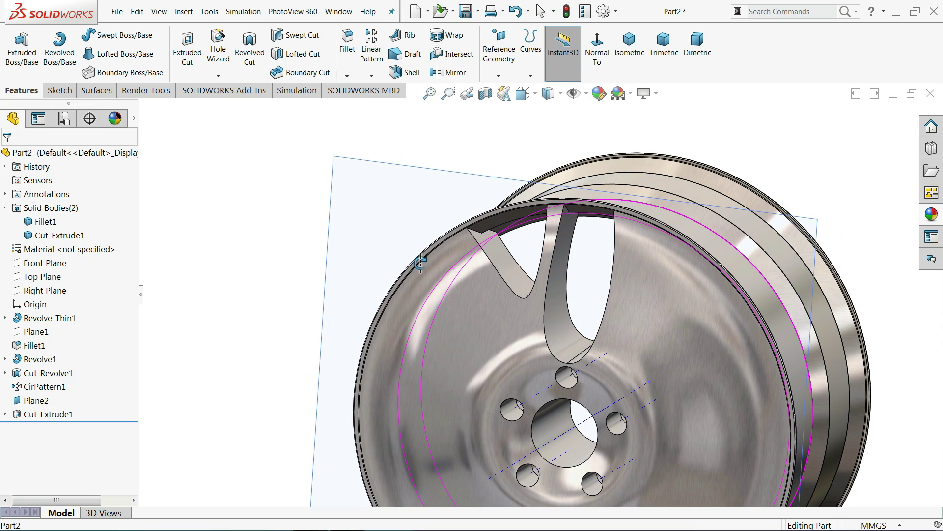
- Fillet the four spoke cutout edges with a 4 mm radius
left_click(347, 46)
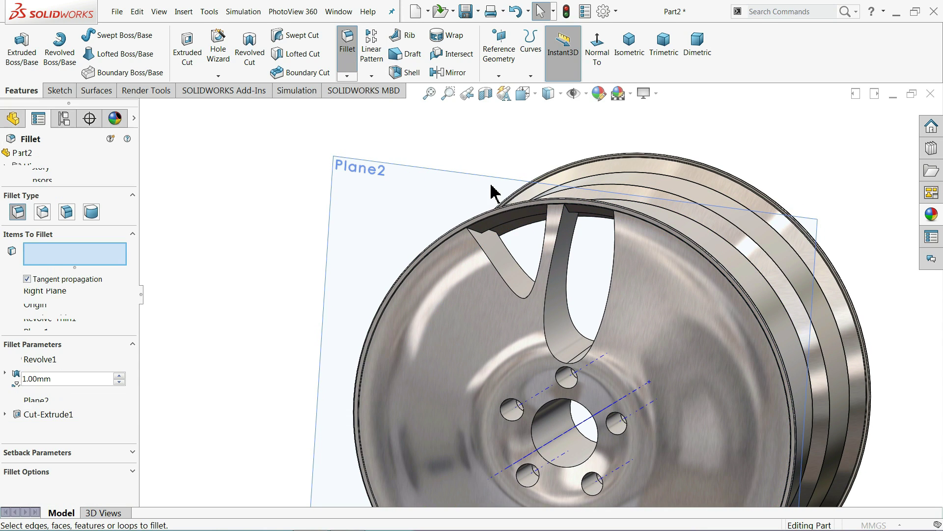
scroll(563, 253, "down", 3)
scroll(562, 253, "down", 2)
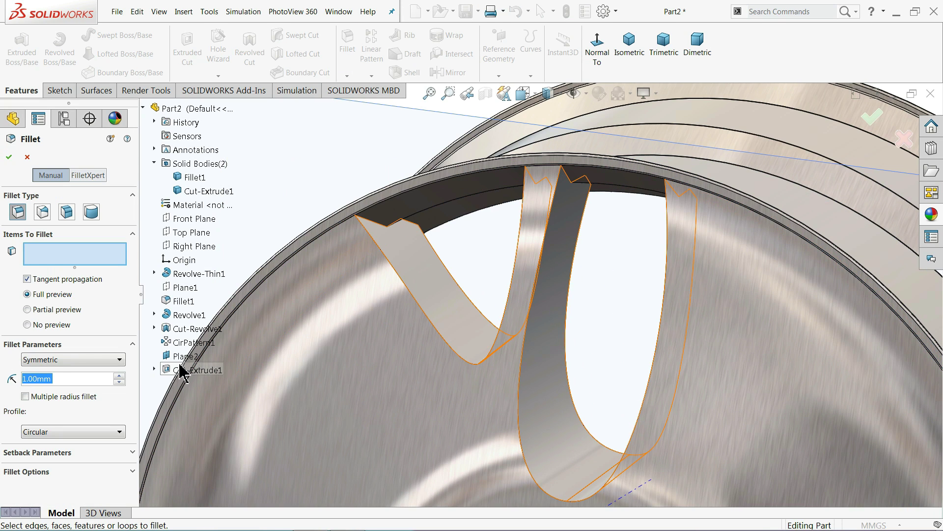
type("4")
left_click(470, 306)
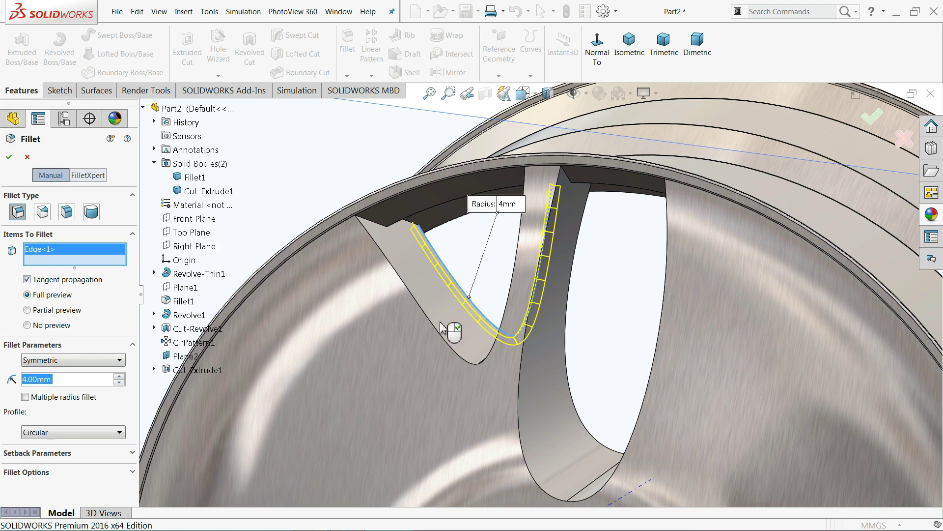
left_click(435, 335)
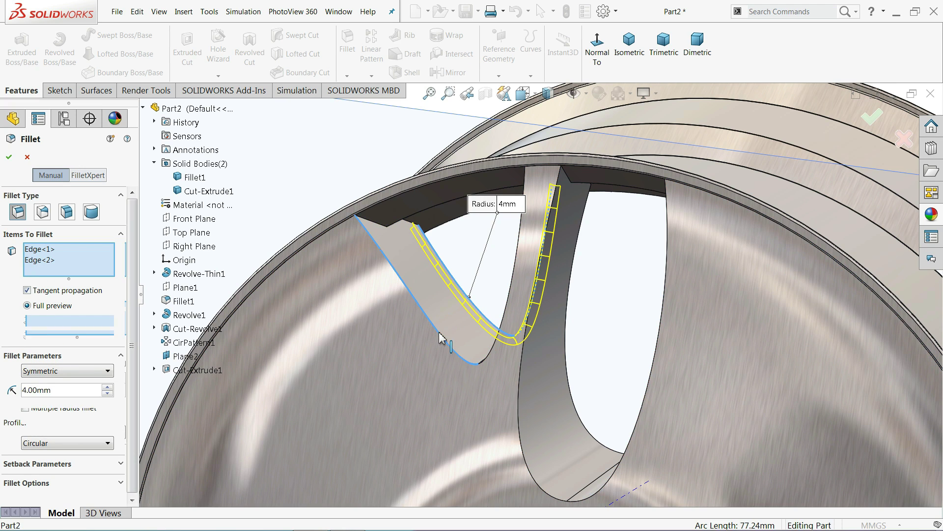
left_click(521, 397)
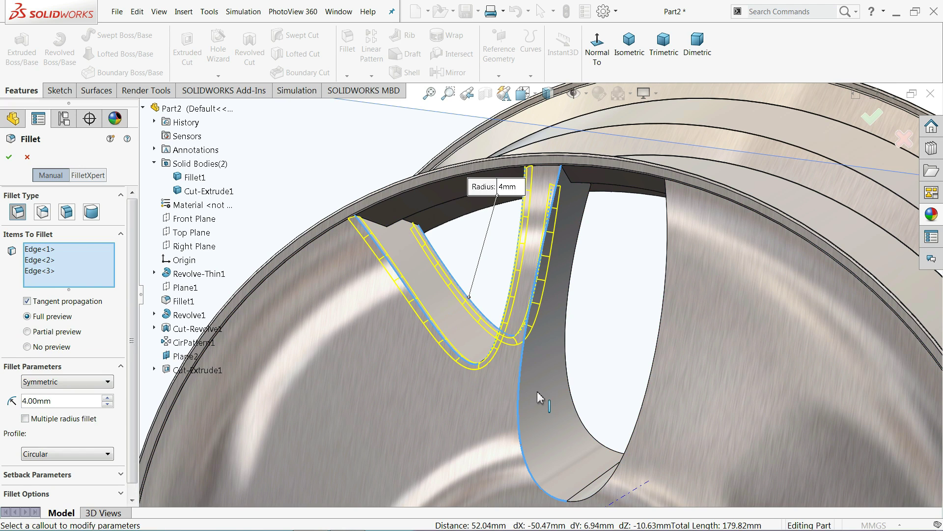
left_click(570, 393)
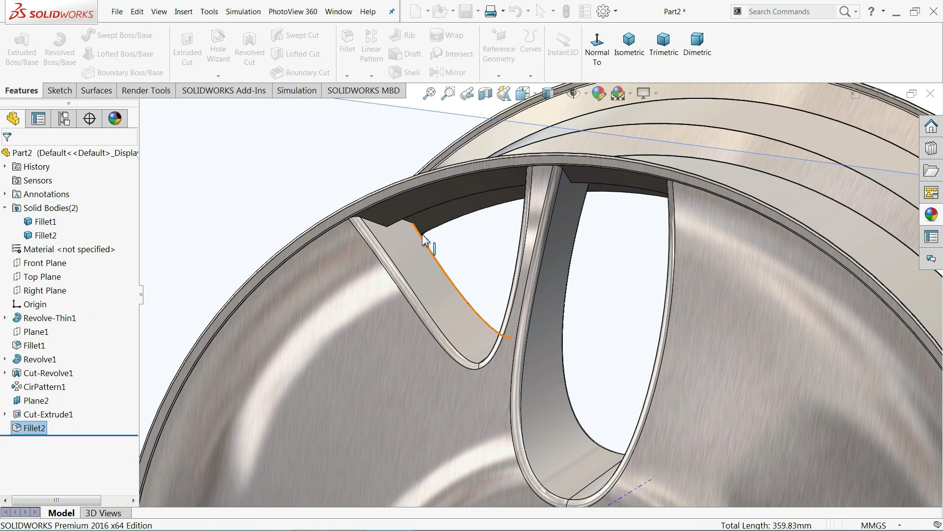
scroll(466, 127, "up", 5)
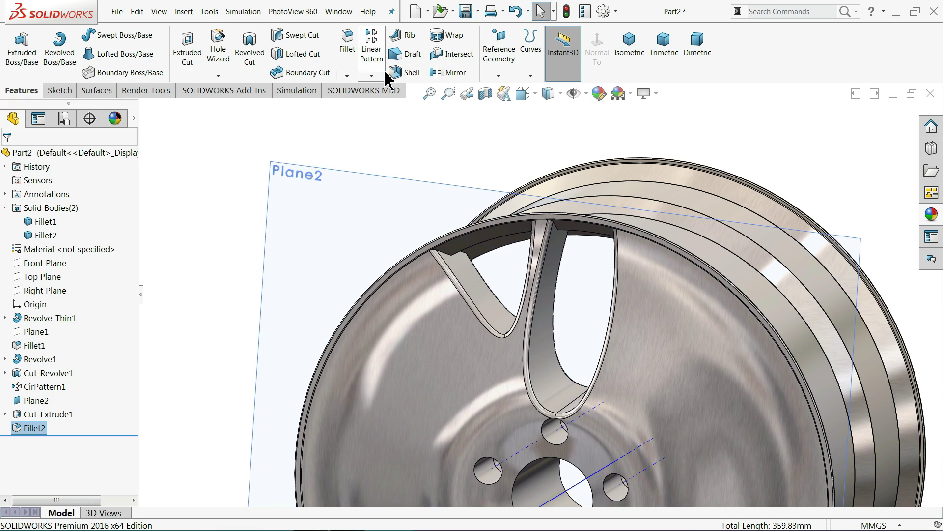
- Pattern Cut-Extrude1 and Fillet2 eight times over 360° about Axis1, geometry pattern off
left_click(373, 76)
left_click(388, 103)
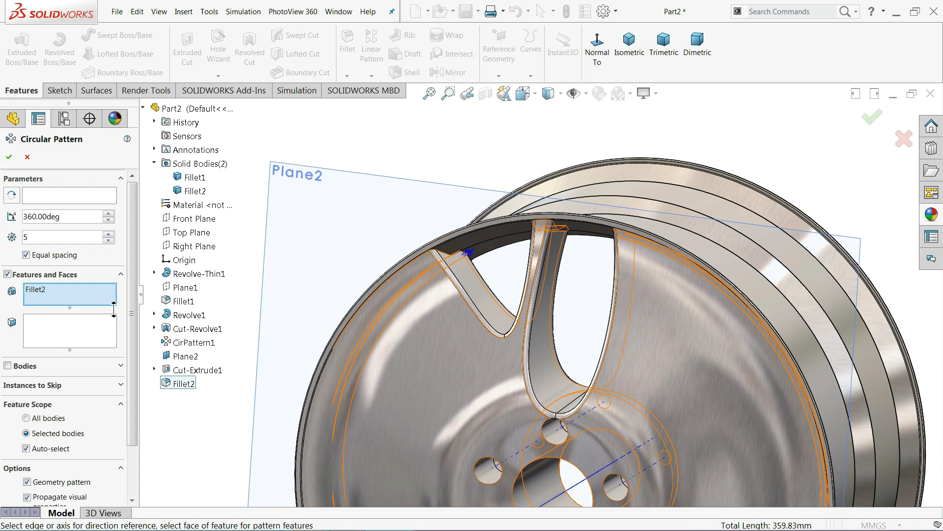
left_click(181, 370)
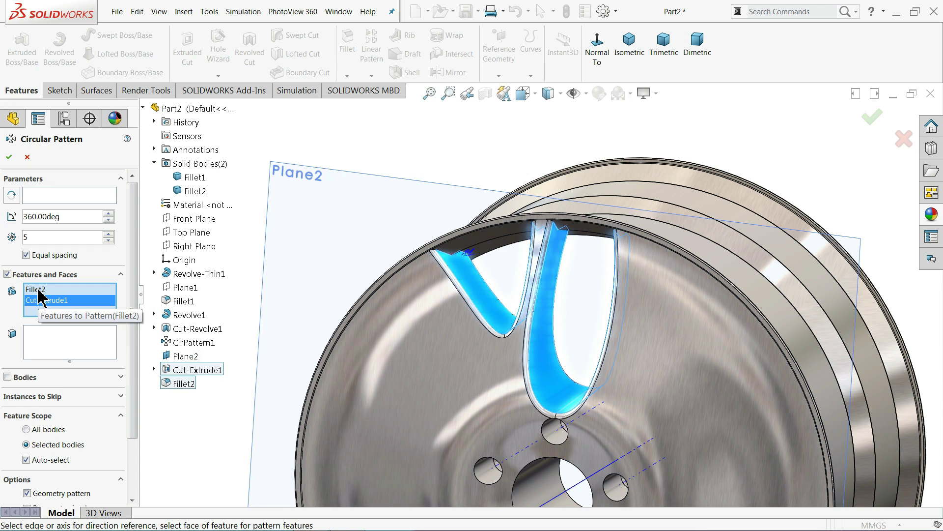
left_click(63, 196)
scroll(400, 274, "up", 4)
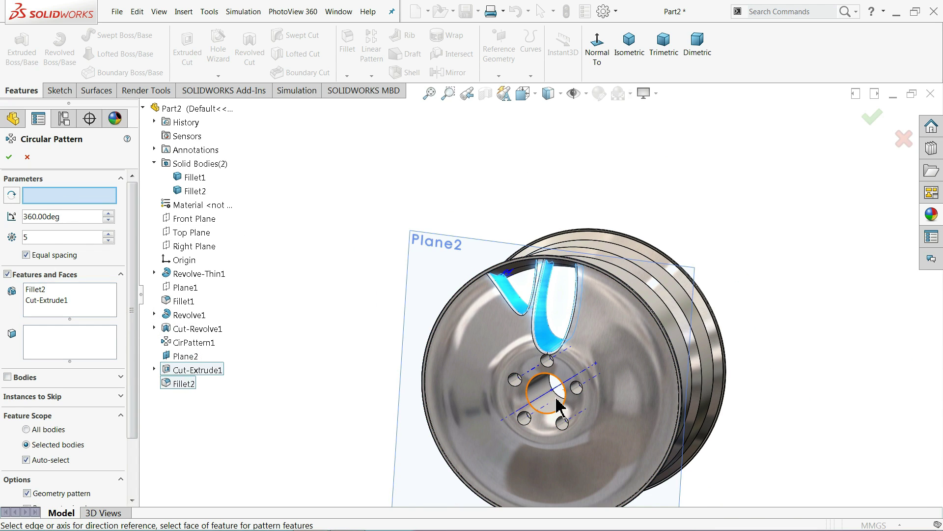
scroll(559, 413, "down", 2)
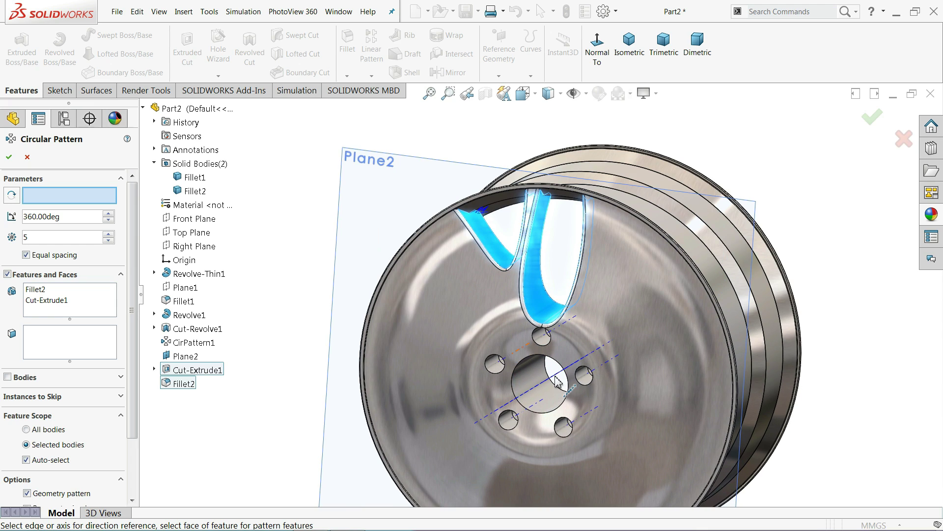
left_click(555, 381)
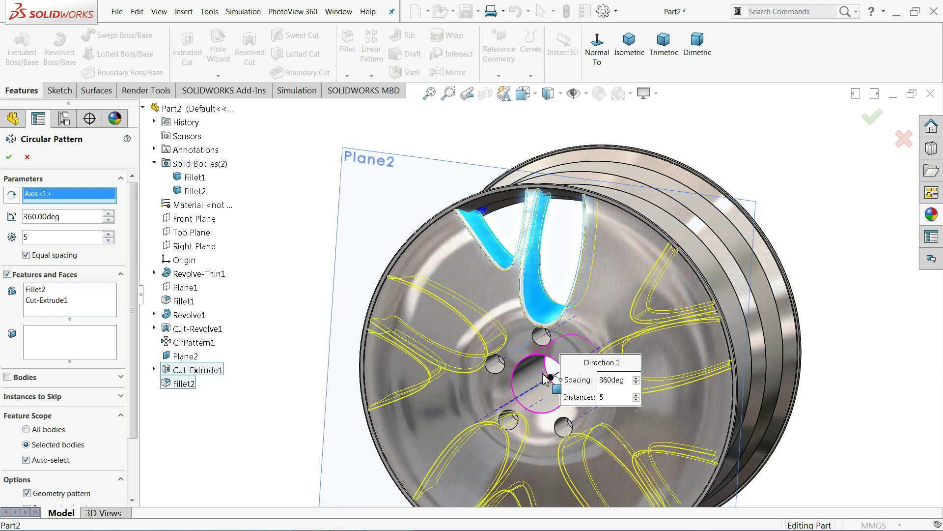
mouse_move(554, 379)
middle_mouse_down()
mouse_move(565, 363)
mouse_move(544, 378)
middle_mouse_up()
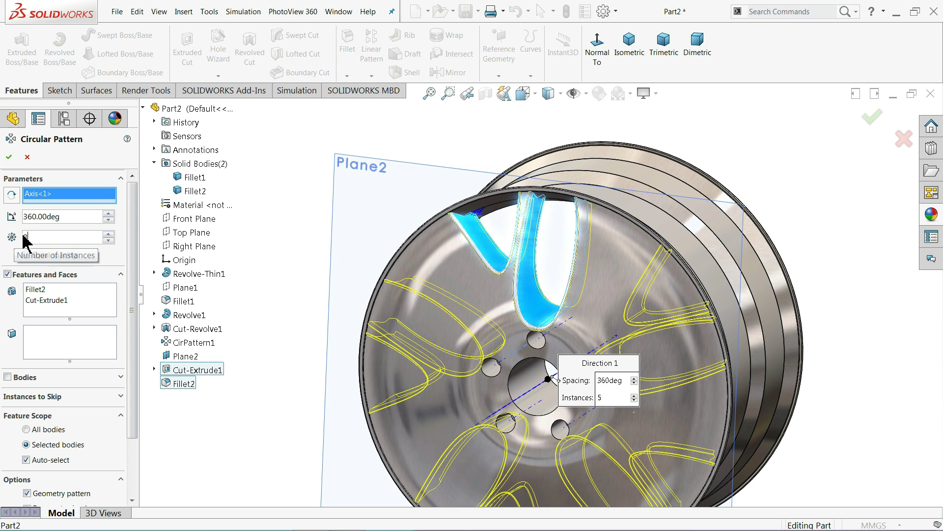
type("8")
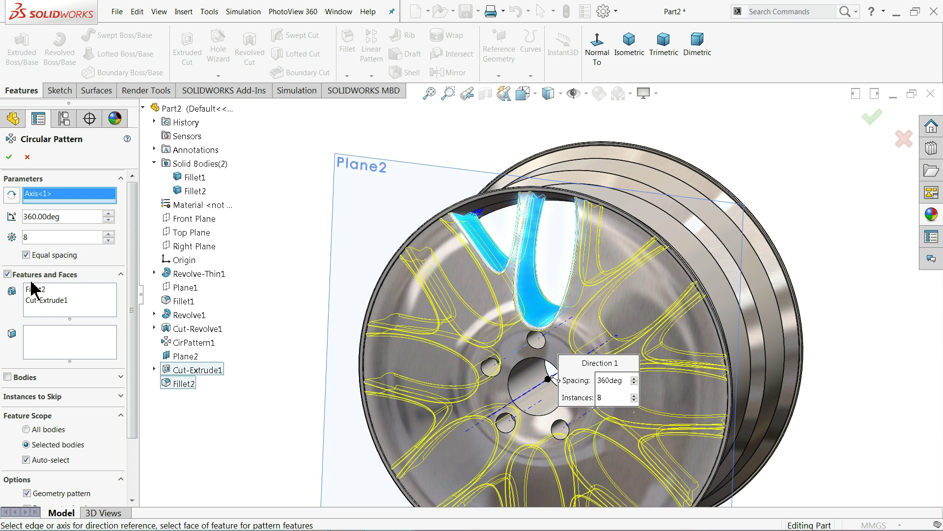
scroll(123, 412, "down", 2)
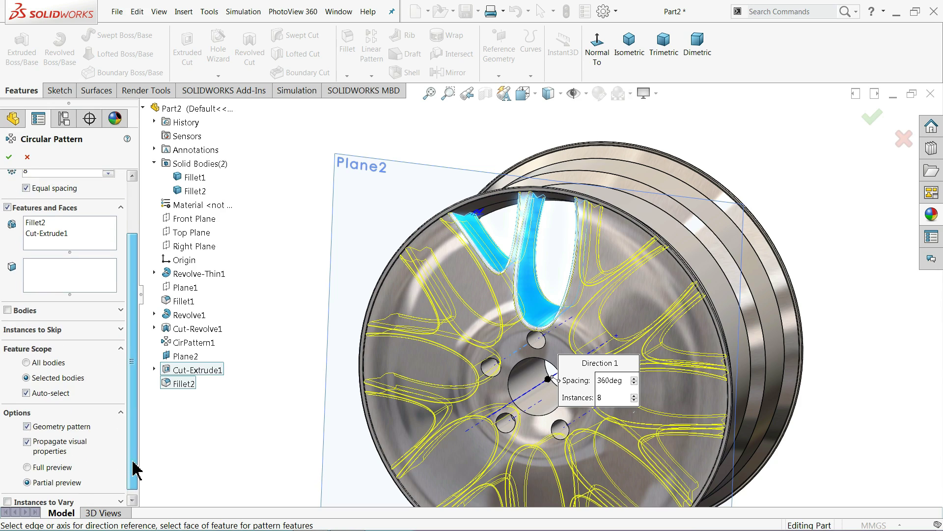
left_click(39, 435)
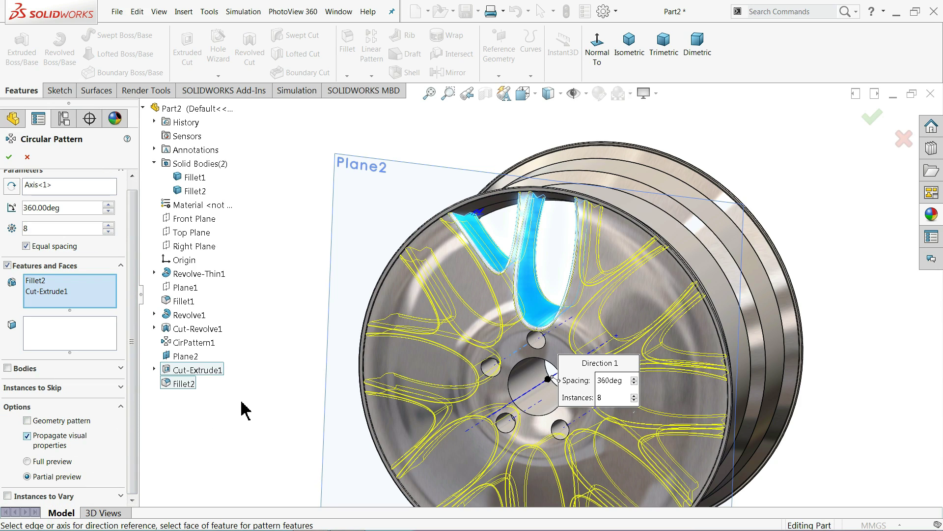
middle_click_drag(304, 347, 290, 339)
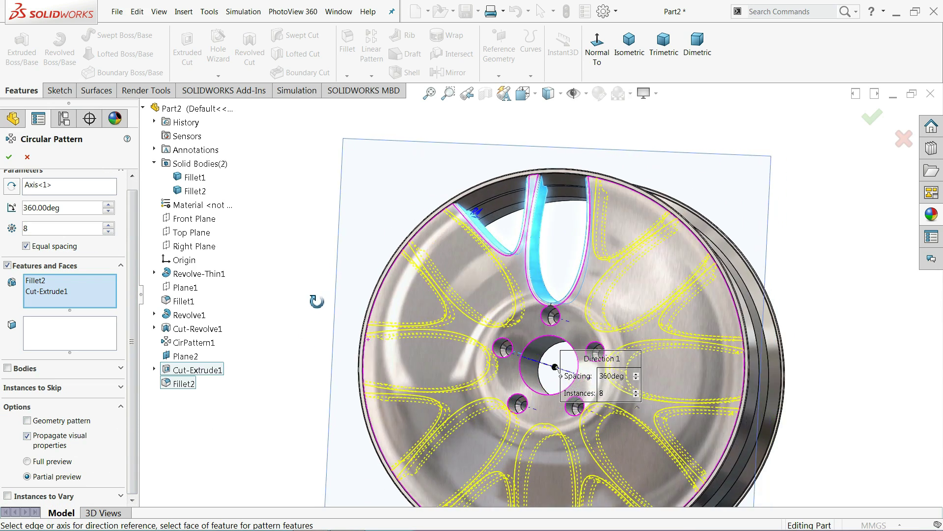
left_click(9, 157)
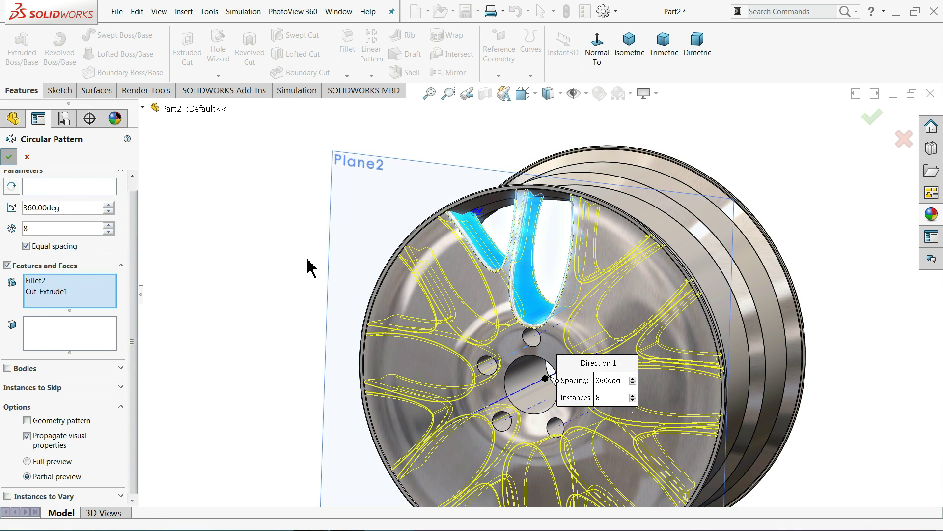
- Hide Plane2 from the view
left_click(363, 176)
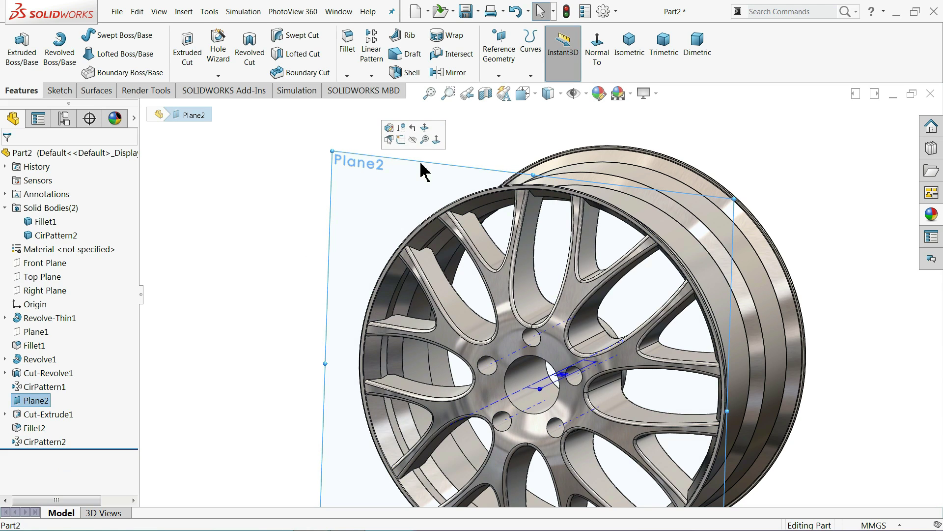
left_click(414, 140)
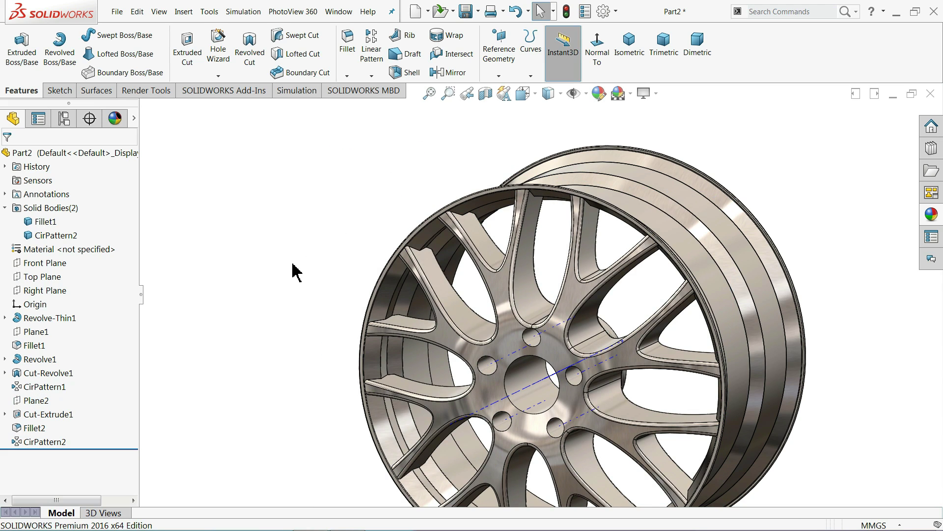
mouse_move(292, 271)
middle_mouse_down()
mouse_move(236, 214)
mouse_move(167, 210)
mouse_move(273, 216)
mouse_move(295, 227)
mouse_move(299, 262)
mouse_move(354, 274)
mouse_move(371, 238)
mouse_move(307, 222)
mouse_move(291, 227)
middle_mouse_up()
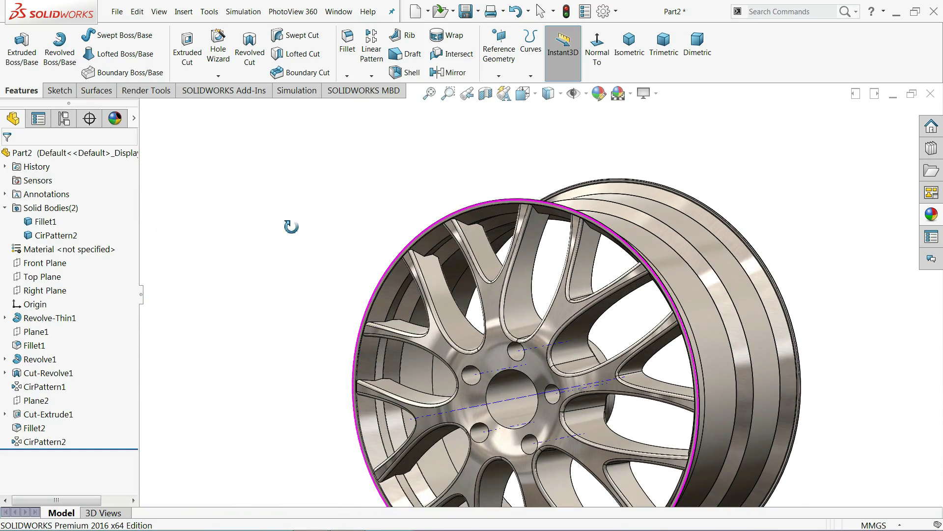
scroll(482, 330, "down", 2)
scroll(540, 391, "down", 2)
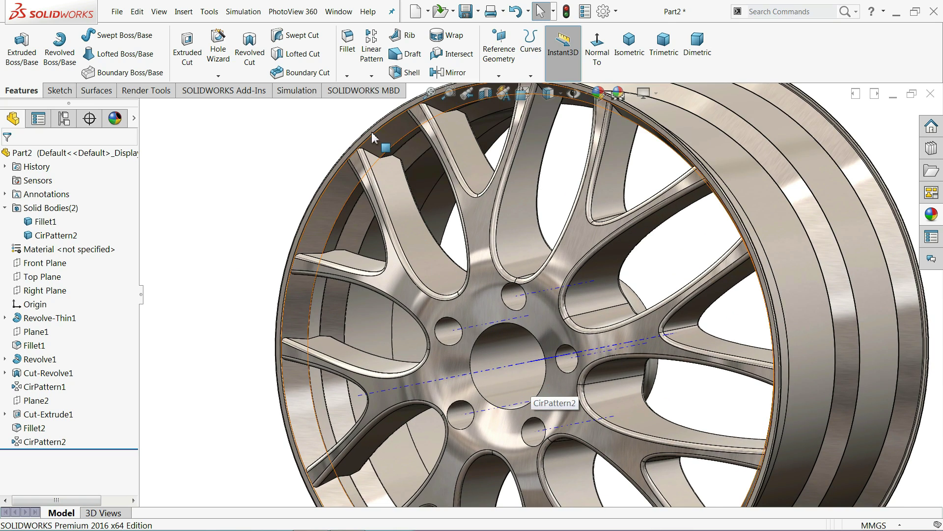
- Fillet the centre bore edge at 4 mm, then begin a 54 mm rim-edge fillet
left_click(347, 42)
type("4")
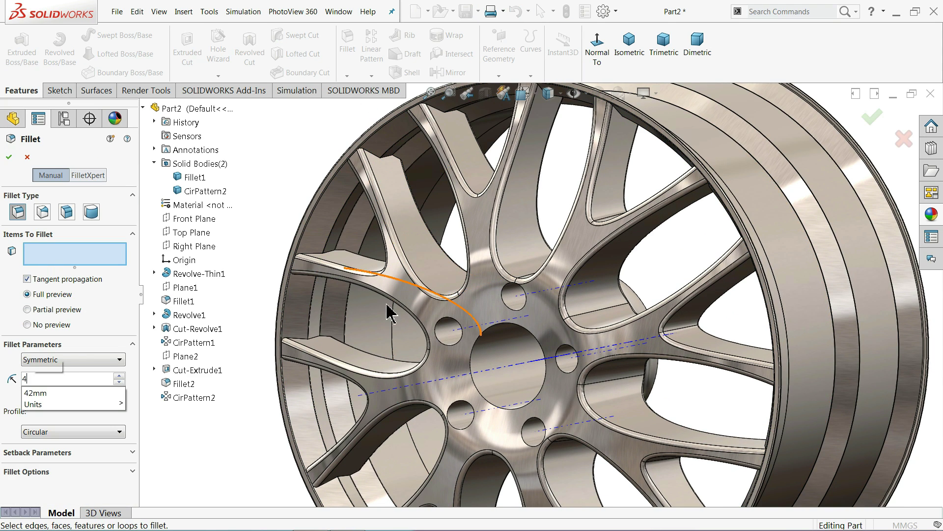
key("Return")
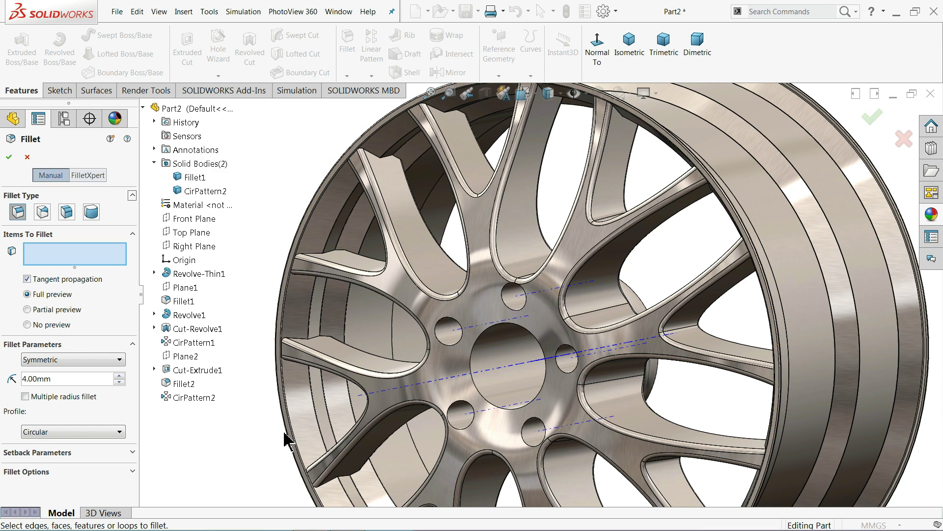
left_click(473, 371)
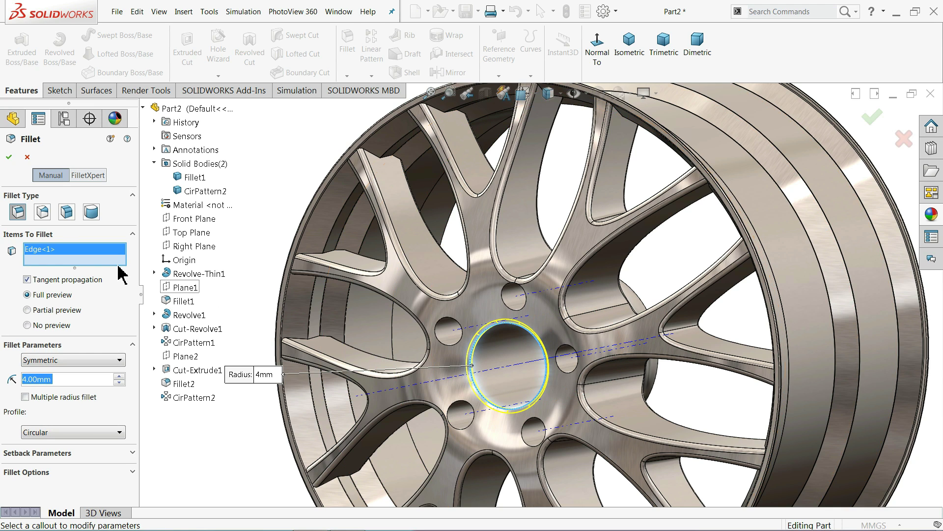
left_click(9, 158)
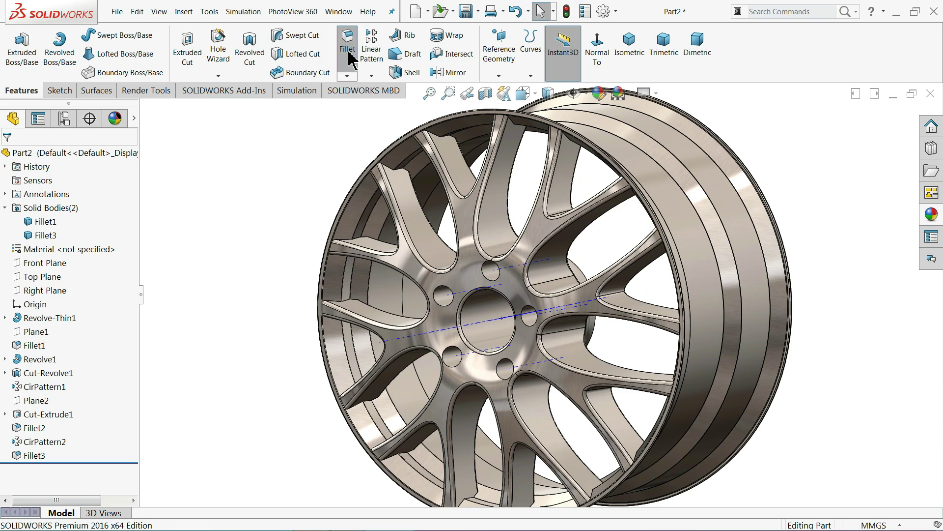
left_click(348, 42)
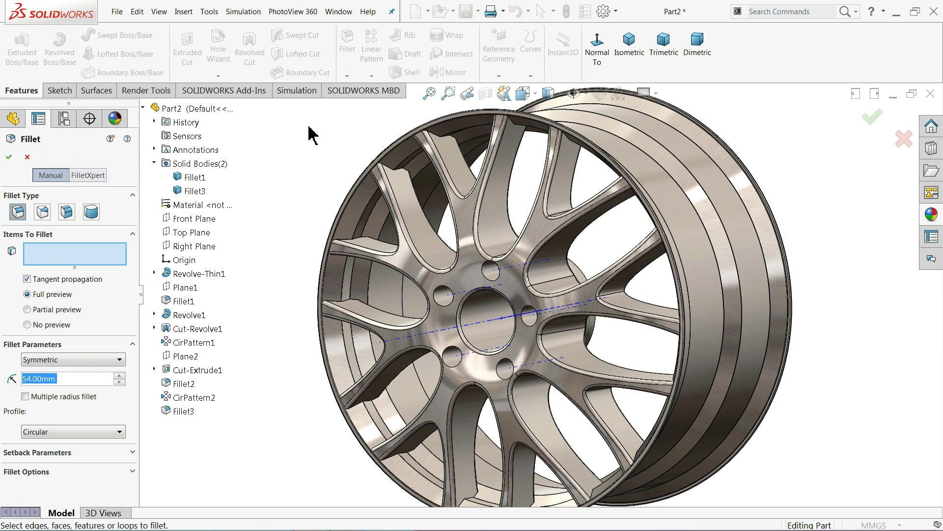
left_click(392, 171)
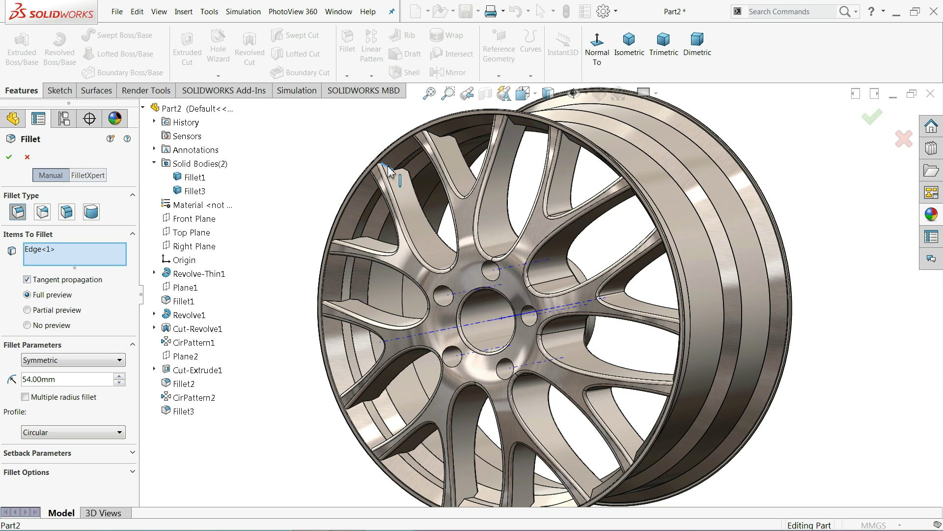
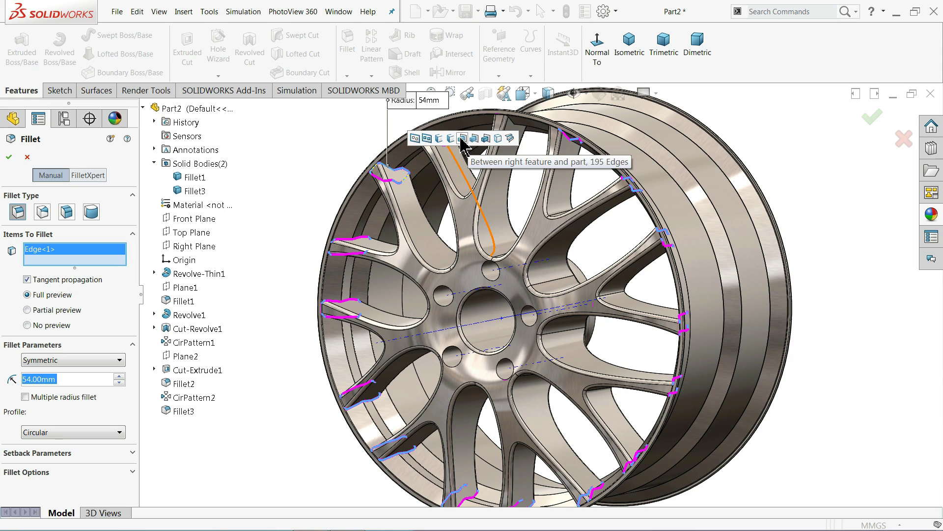
- Fillet the 195 spoke-to-rim edges plus one extra spoke edge with a 4 mm radius
left_click(462, 140)
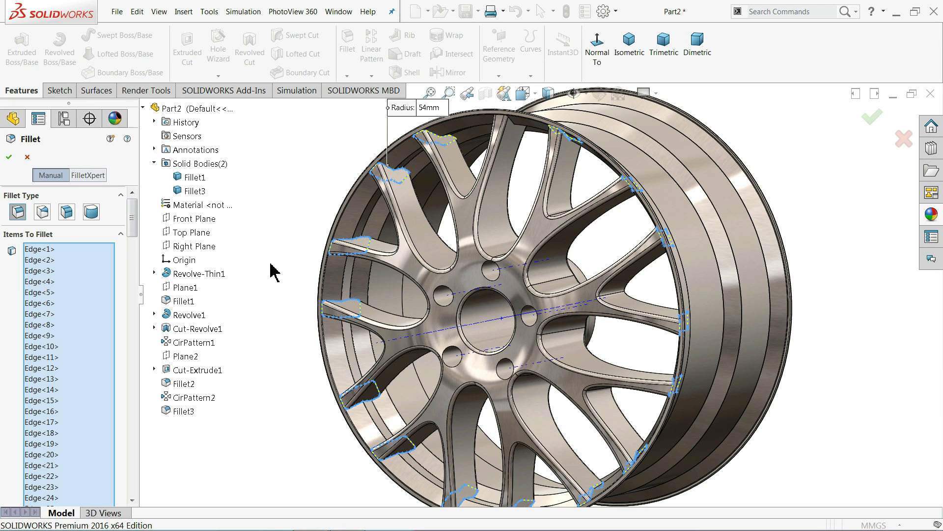
left_click_drag(131, 221, 127, 493)
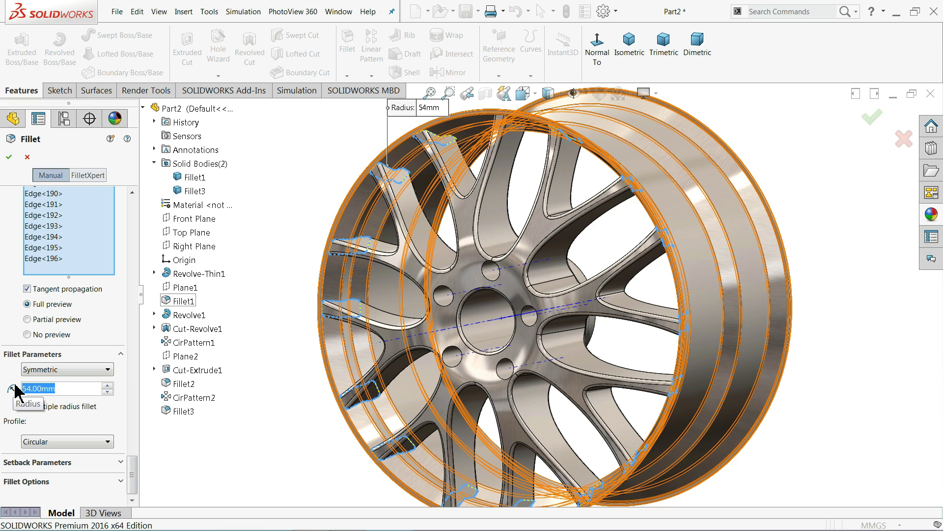
type("4")
key("Return")
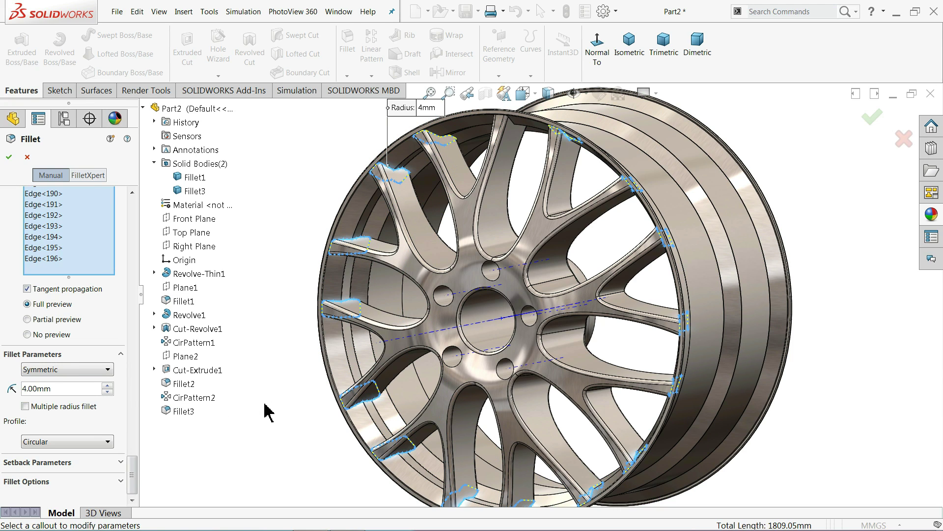
key("f")
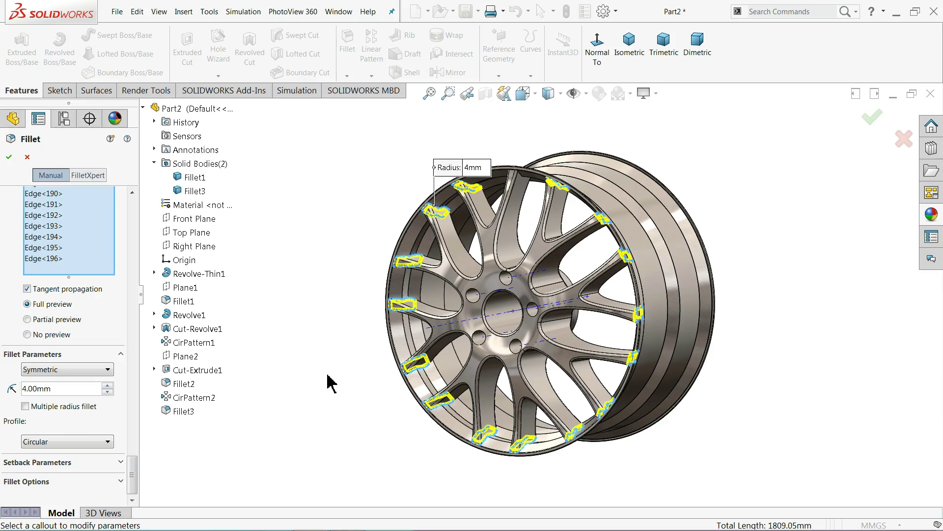
mouse_move(328, 382)
middle_mouse_down()
mouse_move(342, 381)
mouse_move(341, 332)
middle_mouse_up()
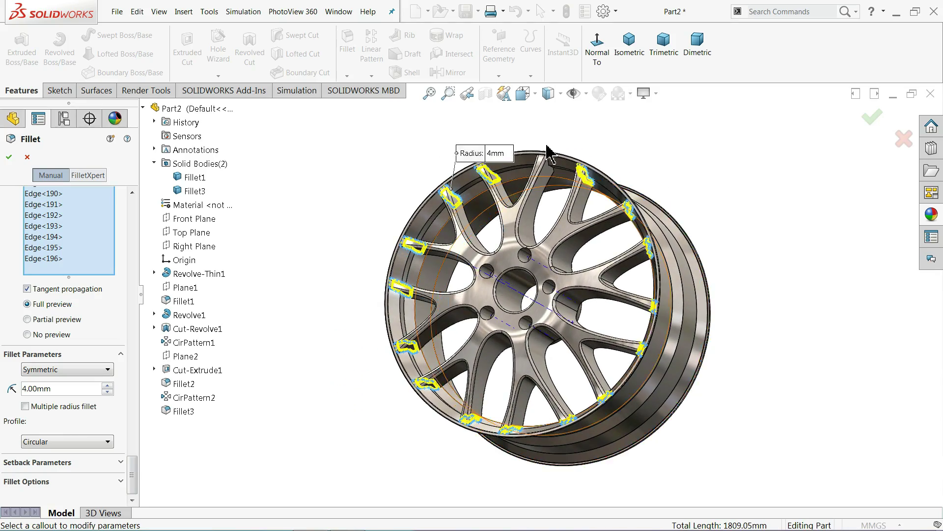
scroll(548, 153, "down", 2)
scroll(565, 179, "down", 3)
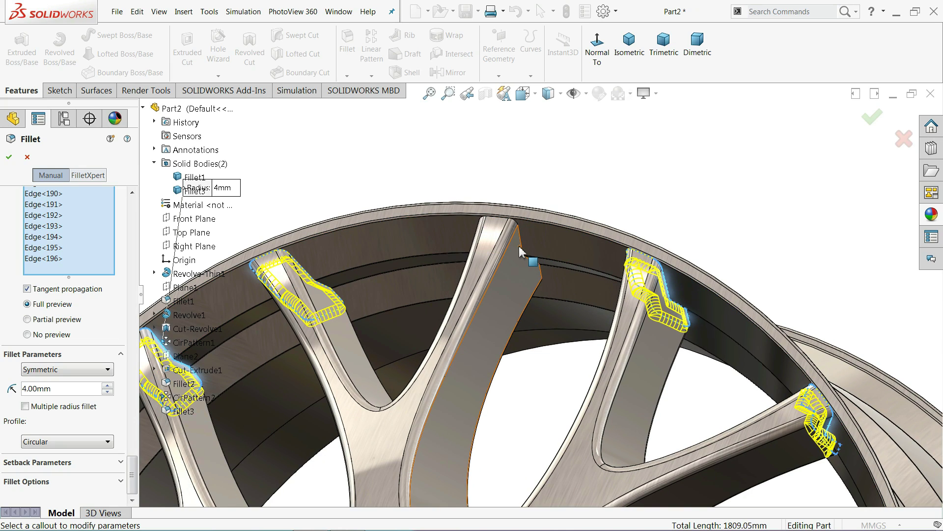
left_click(521, 251)
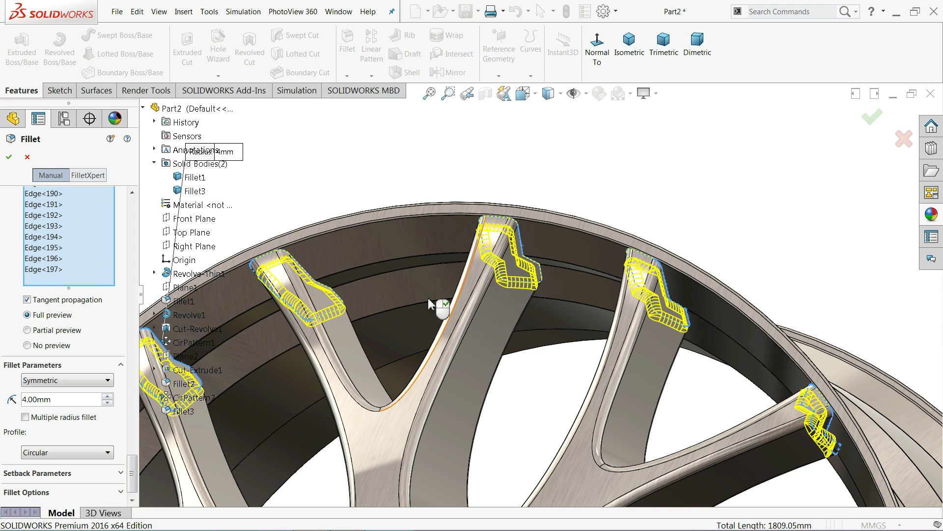
left_click(9, 158)
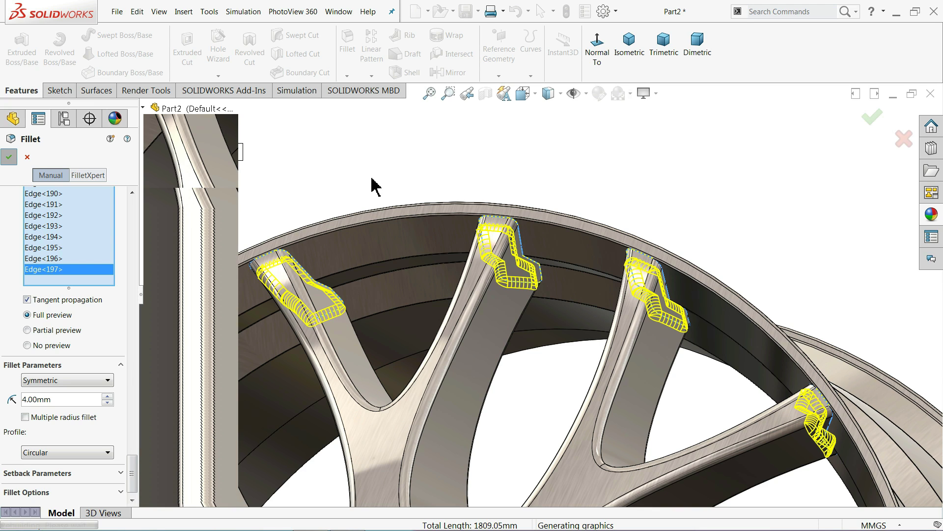
- Orbit and zoom the wheel between oblique and frontal views to inspect it
scroll(481, 217, "up", 2)
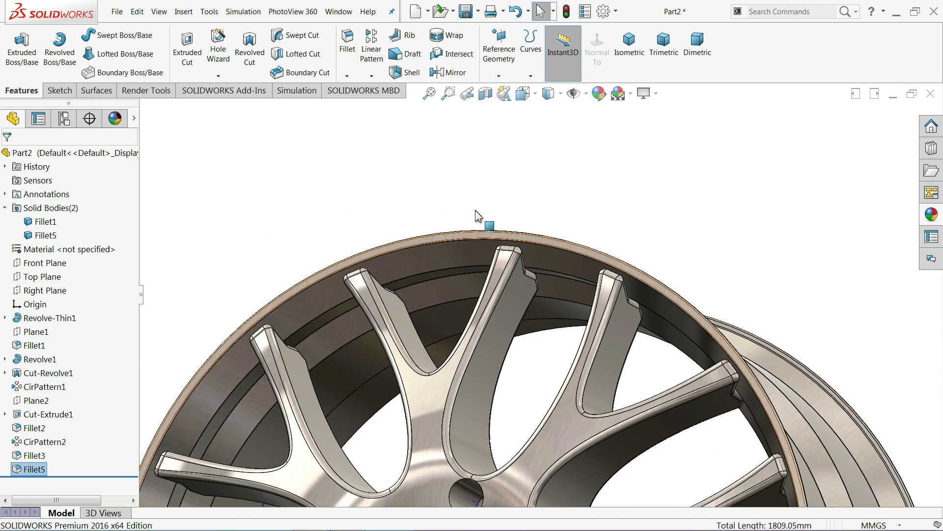
scroll(537, 270, "up", 5)
middle_click_drag(539, 284, 528, 371)
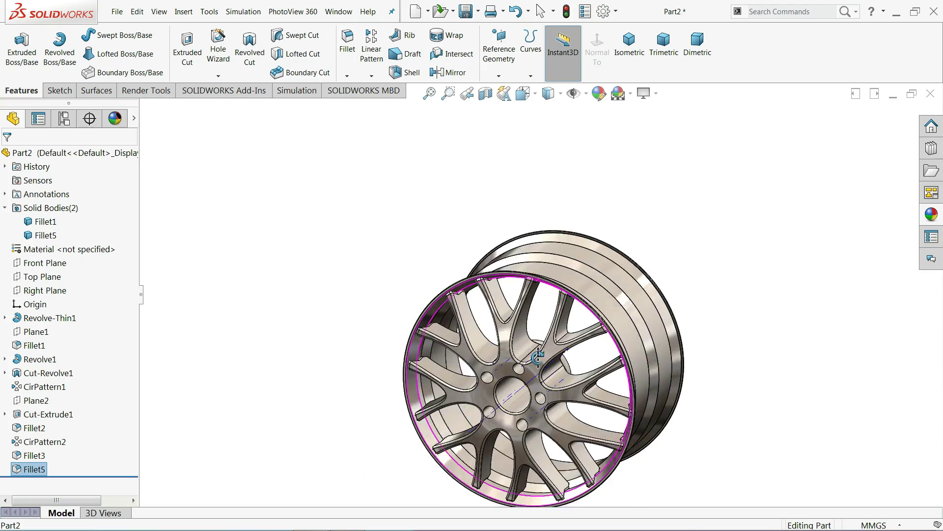
scroll(527, 372, "up", 2)
middle_click_drag(575, 353, 505, 279)
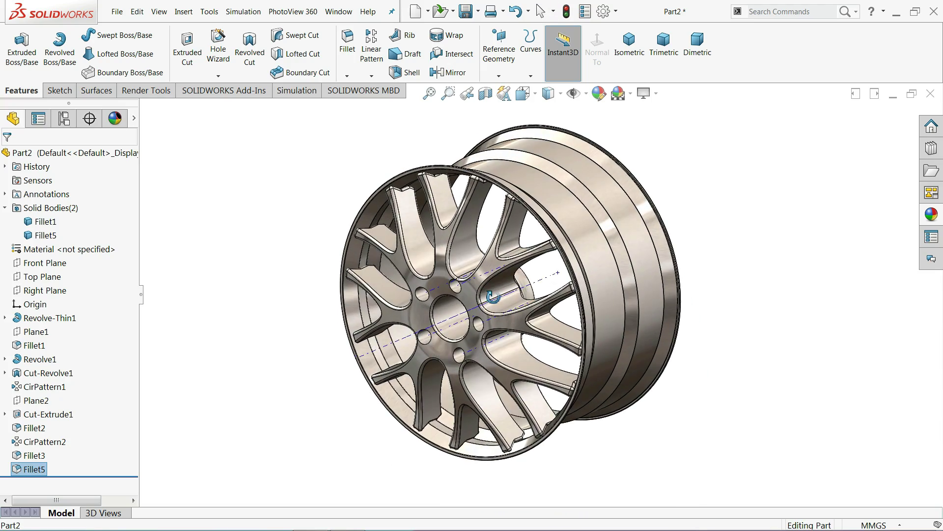
middle_click_drag(504, 279, 491, 310)
scroll(491, 314, "down", 3)
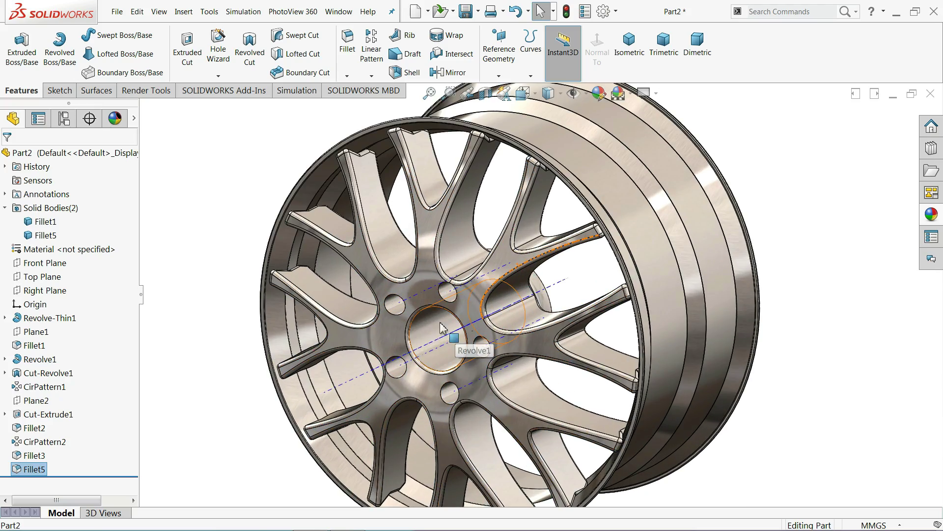
middle_click_drag(447, 339, 457, 344)
middle_click_drag(482, 302, 441, 327)
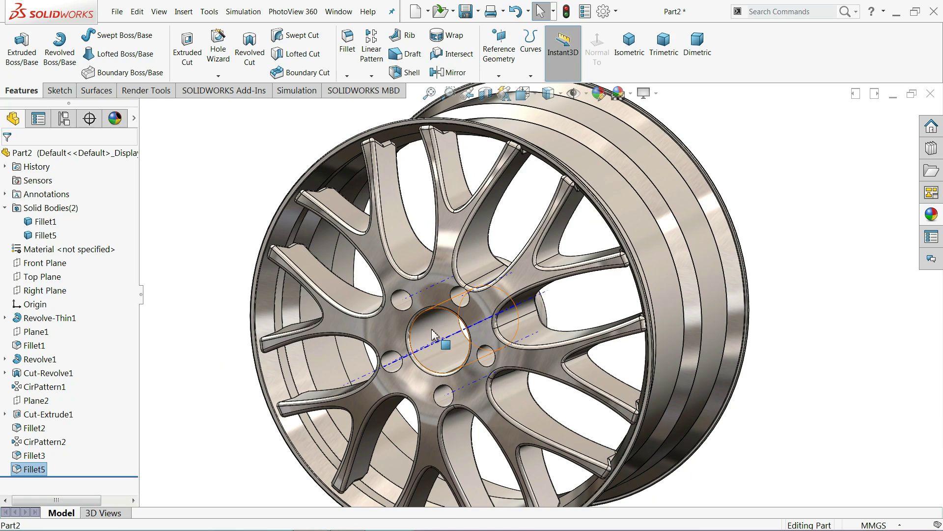
- Check the display style and hide/show options, then pick the rim and spoke bodies
left_click(549, 92)
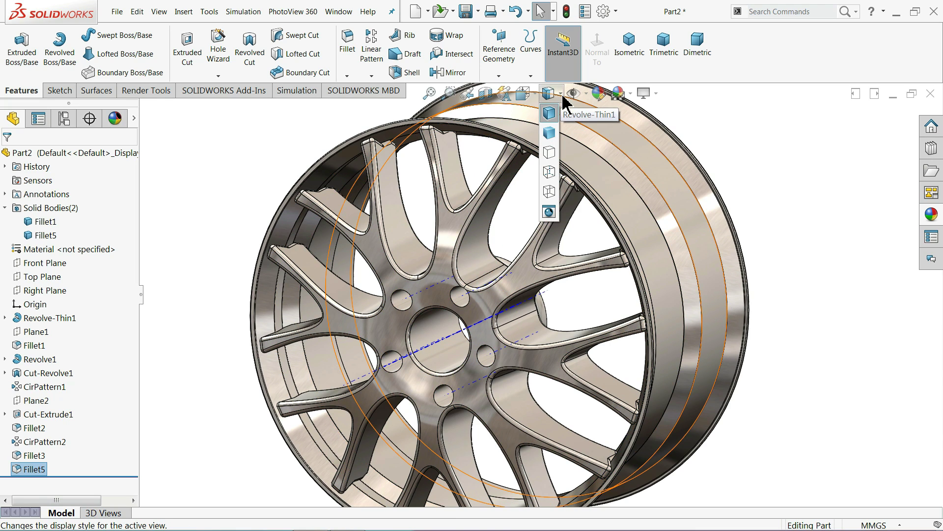
left_click(586, 93)
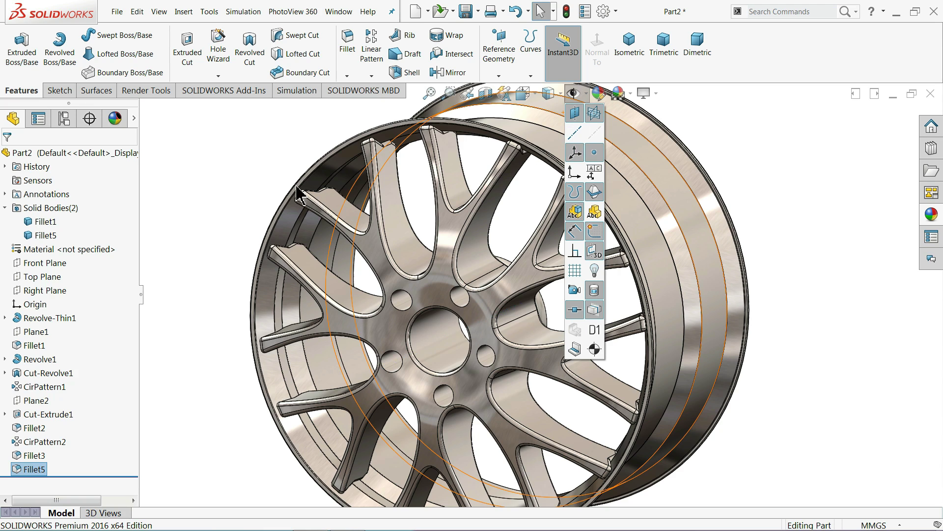
left_click(39, 222)
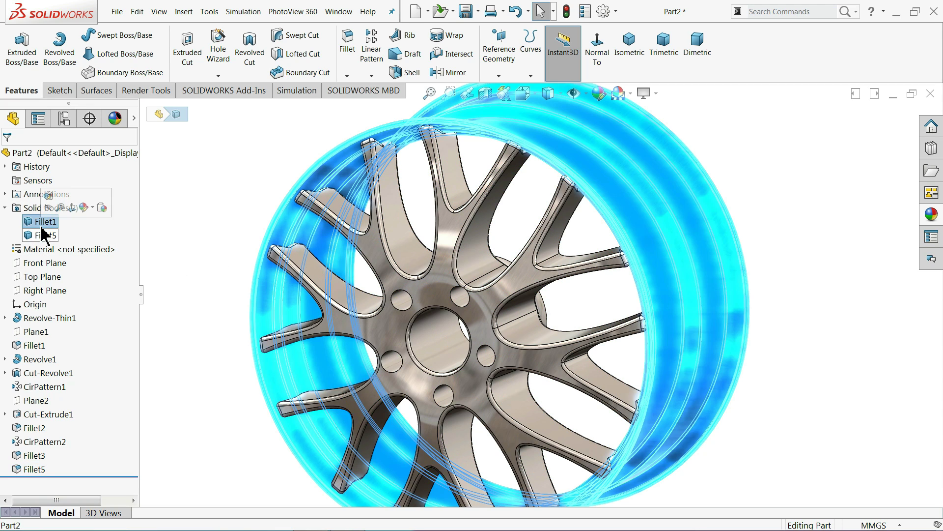
left_click(43, 235)
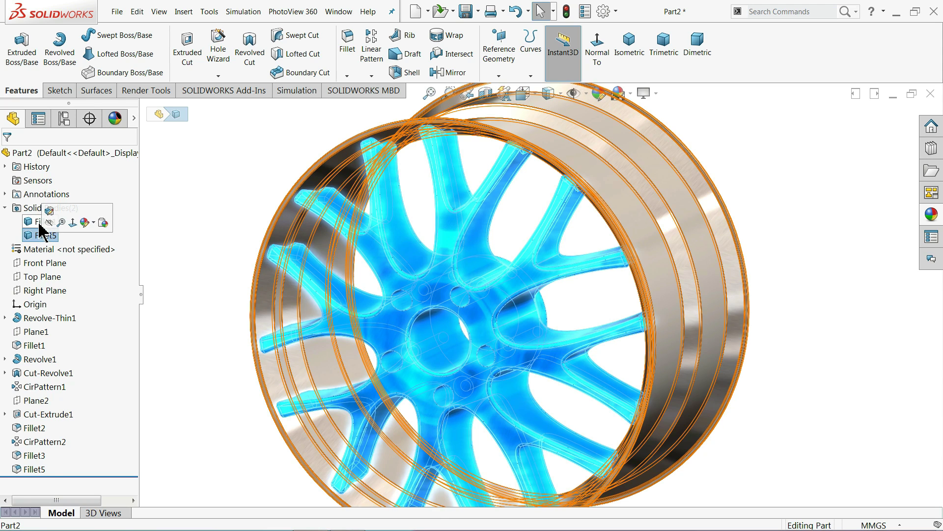
left_click(40, 223)
left_click(203, 185)
- Combine bodies Fillet5 and Fillet1 using the Add operation
left_click(173, 15)
mouse_move(204, 59)
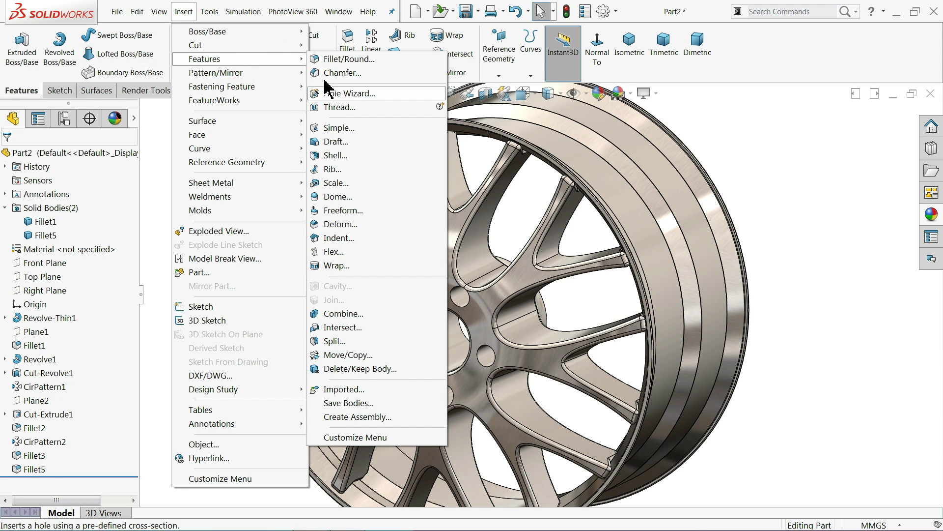
left_click(343, 314)
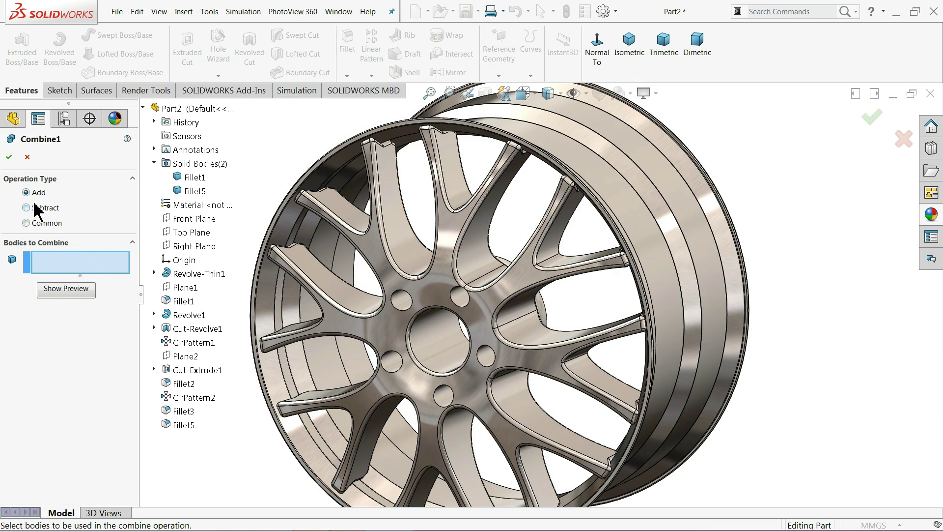
left_click(402, 290)
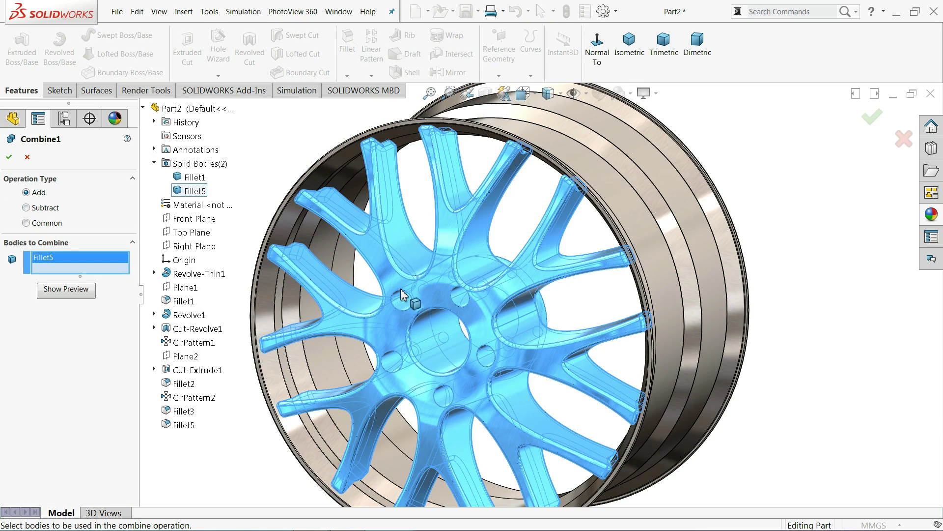
left_click(632, 195)
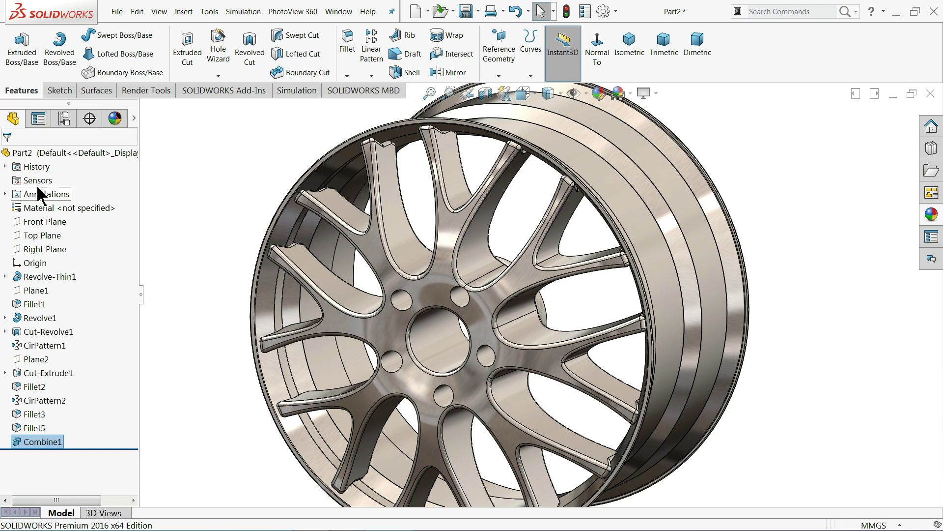
- Start a sketch on the Front Plane, viewed normal-to with a section view applied
mouse_move(430, 274)
middle_mouse_down()
mouse_move(429, 308)
mouse_move(496, 217)
mouse_move(447, 311)
middle_mouse_up()
scroll(429, 307, "up", 3)
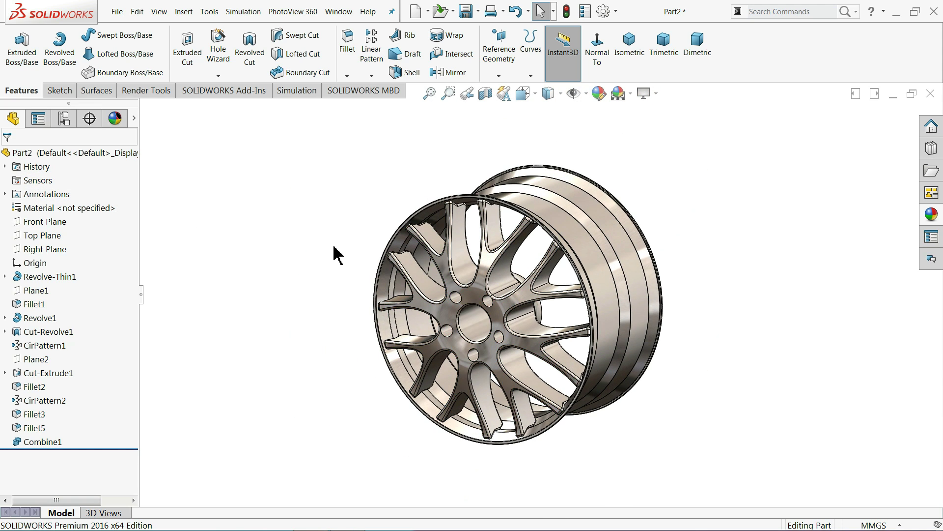
left_click(47, 222)
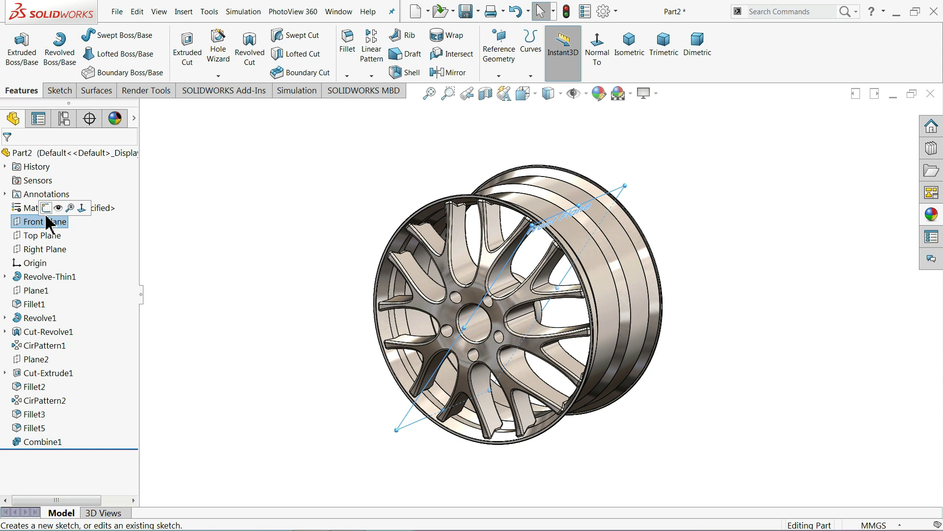
left_click(45, 208)
left_click(545, 42)
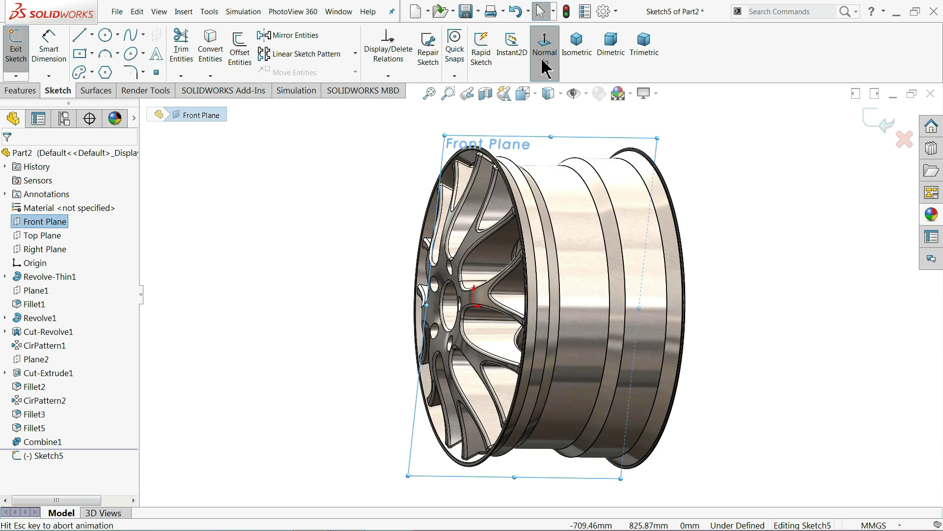
scroll(498, 231, "down", 1)
scroll(499, 236, "down", 1)
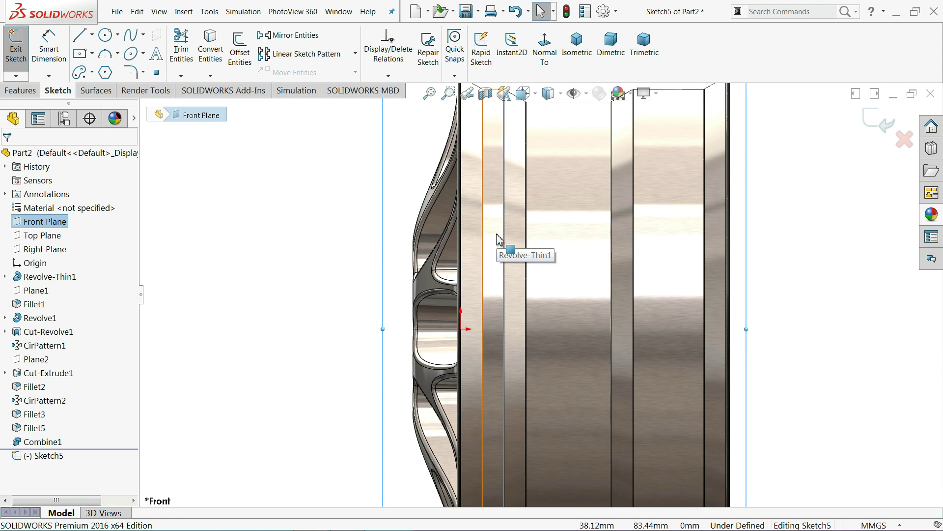
left_click(486, 94)
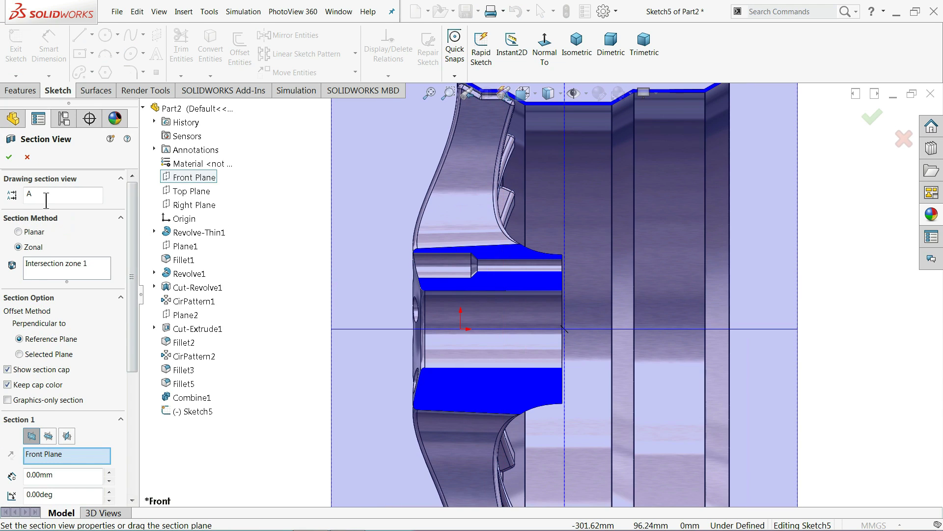
left_click(8, 158)
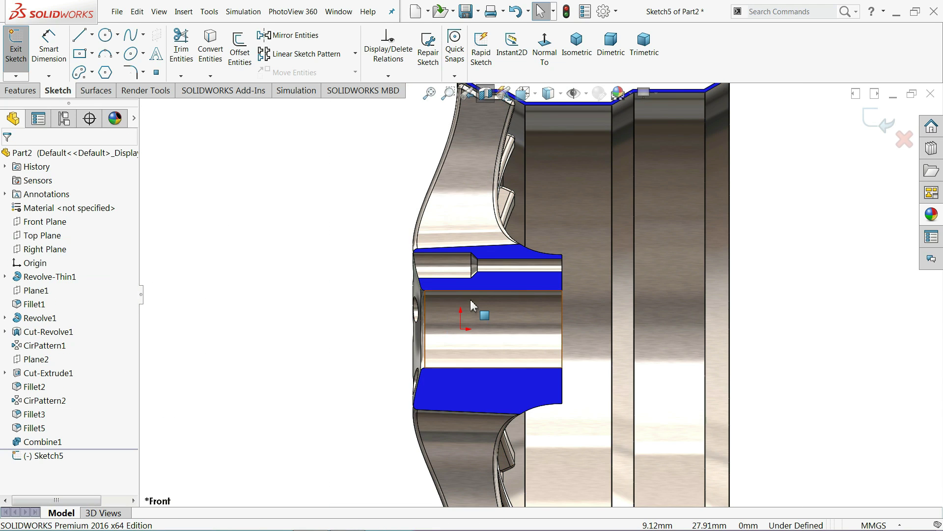
scroll(479, 310, "down", 1)
scroll(472, 334, "down", 1)
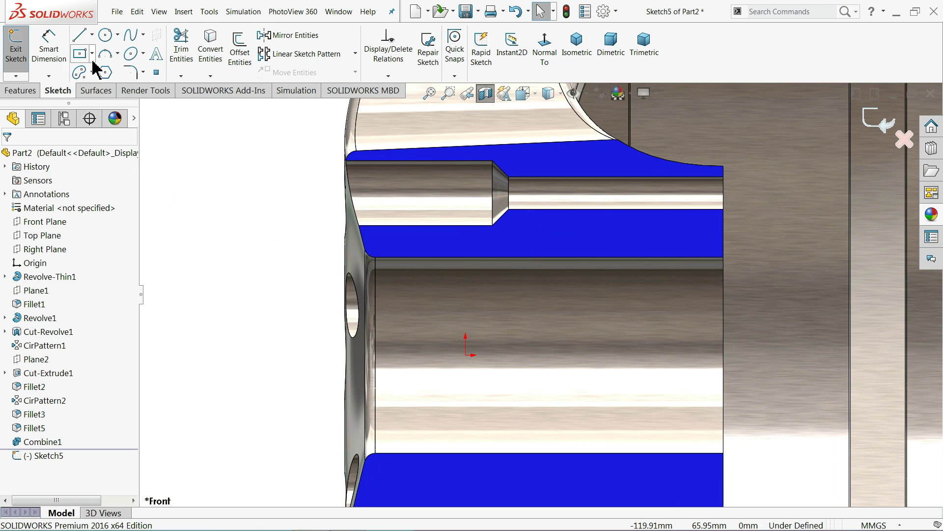
- Draw a vertical line down inside the bore section, then a horizontal line leftward
left_click(80, 38)
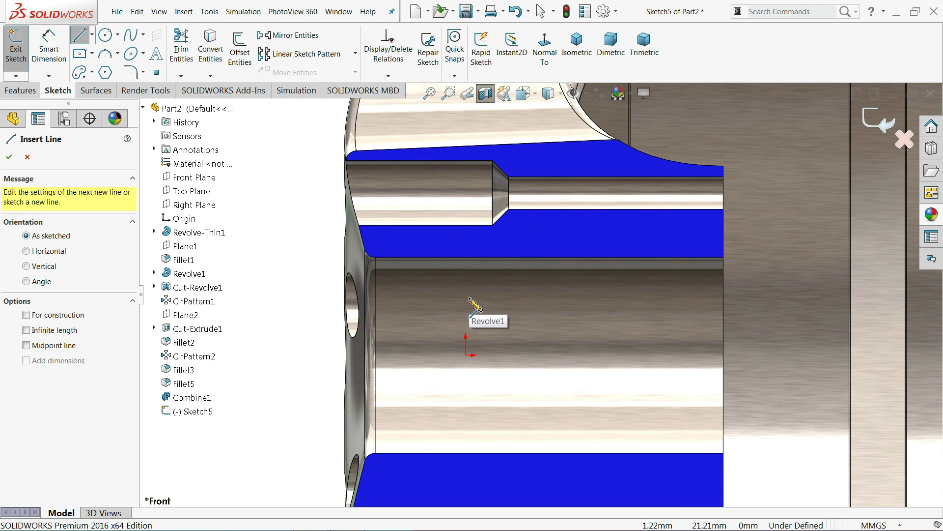
scroll(471, 314, "up", 1)
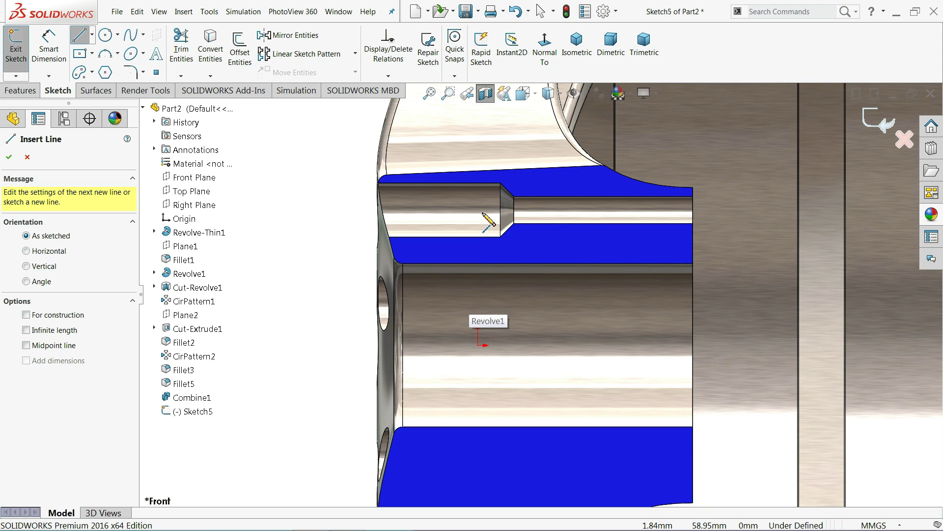
left_click(446, 217)
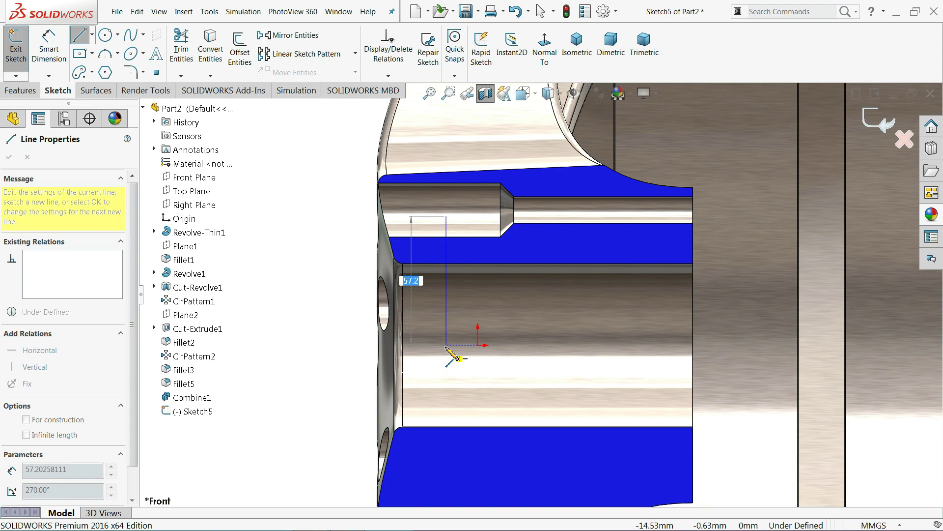
left_click(446, 346)
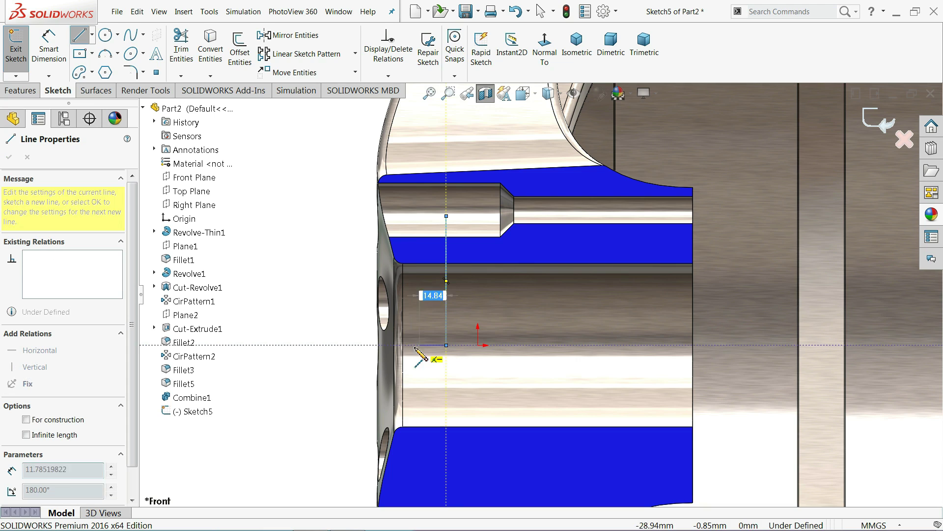
left_click(370, 345)
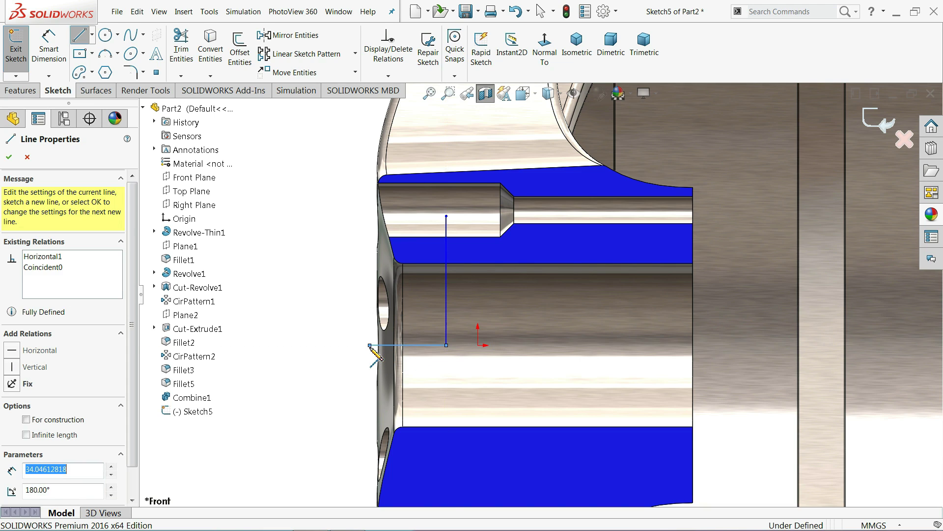
right_click(347, 353)
left_click(366, 356)
scroll(393, 339, "down", 2)
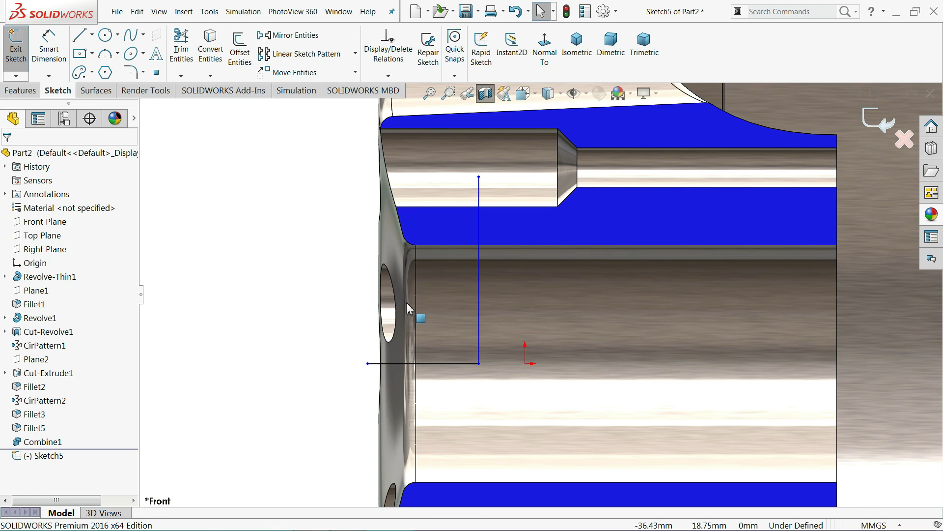
left_click(469, 366)
left_click(525, 363, "ctrl")
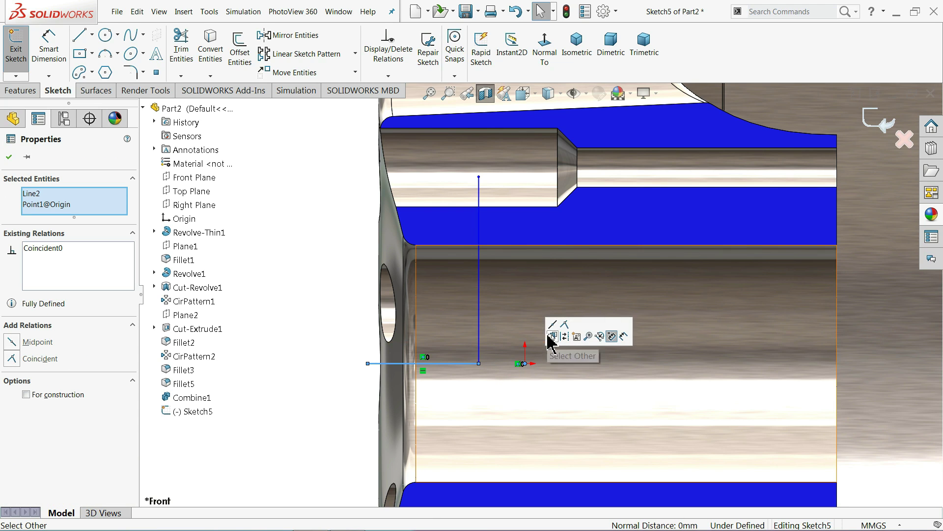
left_click(501, 352)
left_click(314, 368)
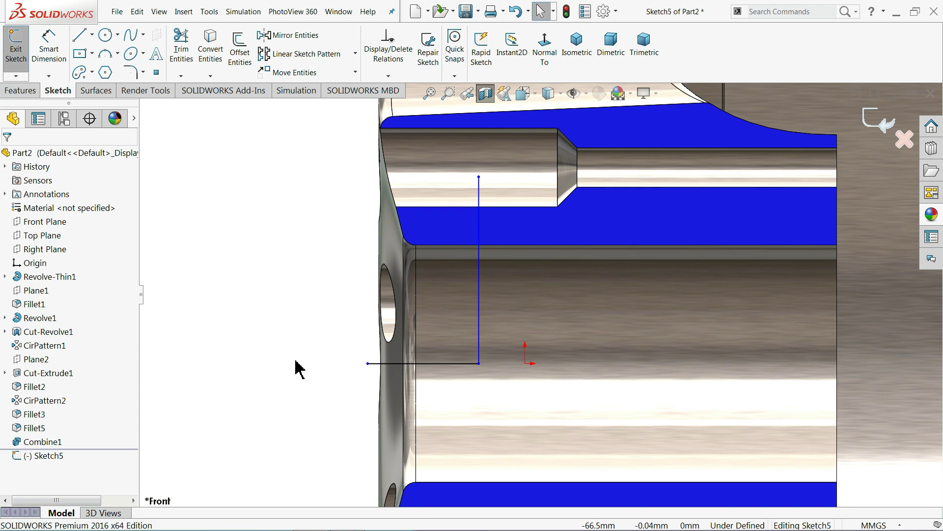
- Dimension the horizontal line 18, its left end 42.5 from origin, and the vertical line 36.25
left_click(49, 51)
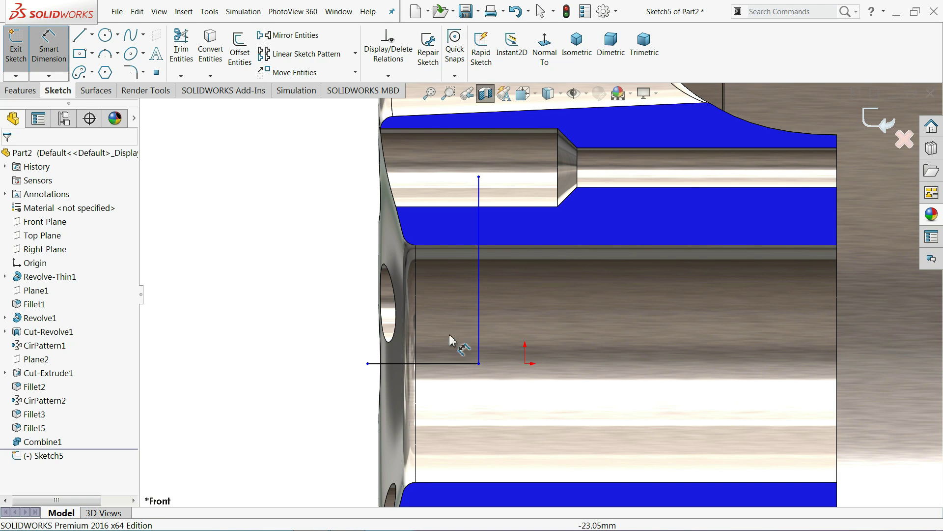
left_click(448, 366)
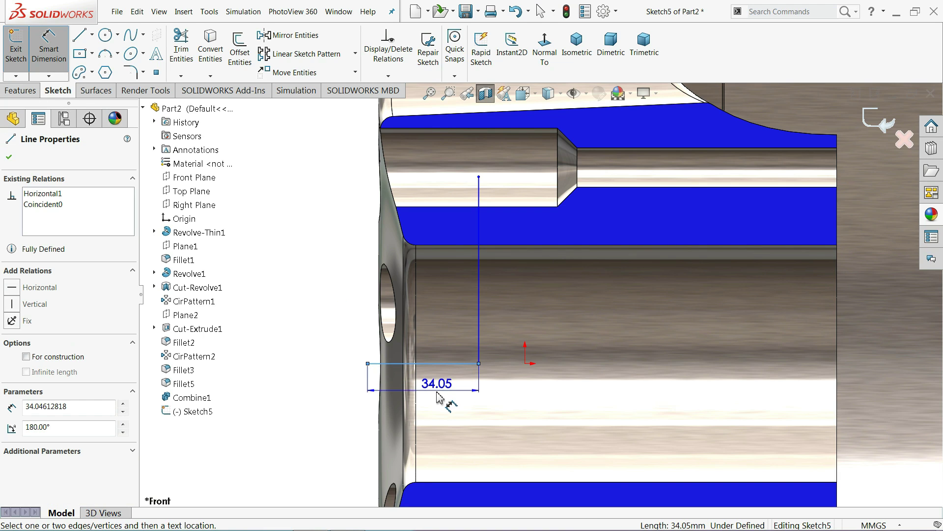
left_click(436, 400)
type("18")
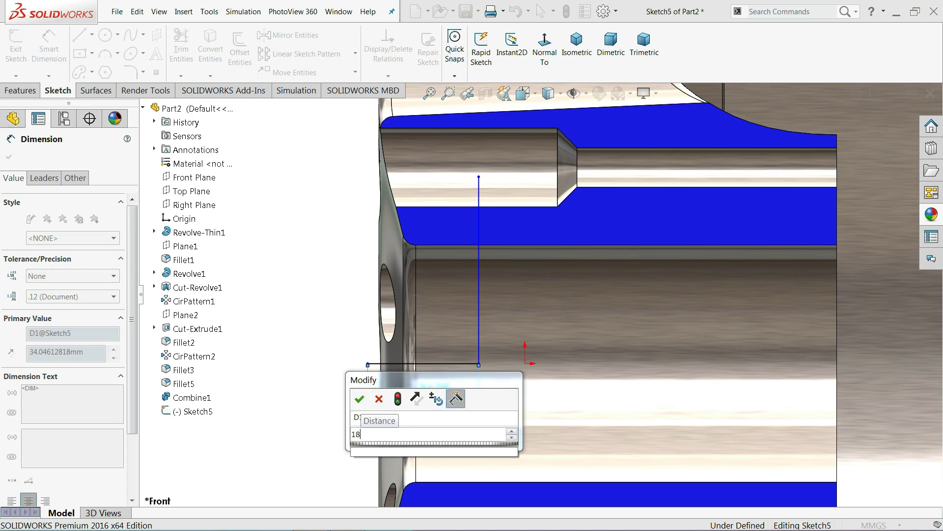
key("Return")
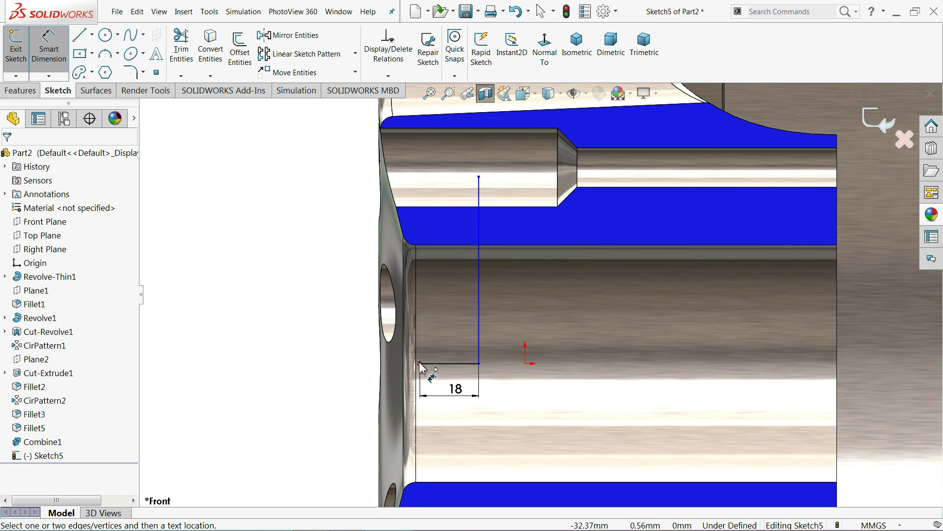
left_click(421, 364)
left_click(525, 365)
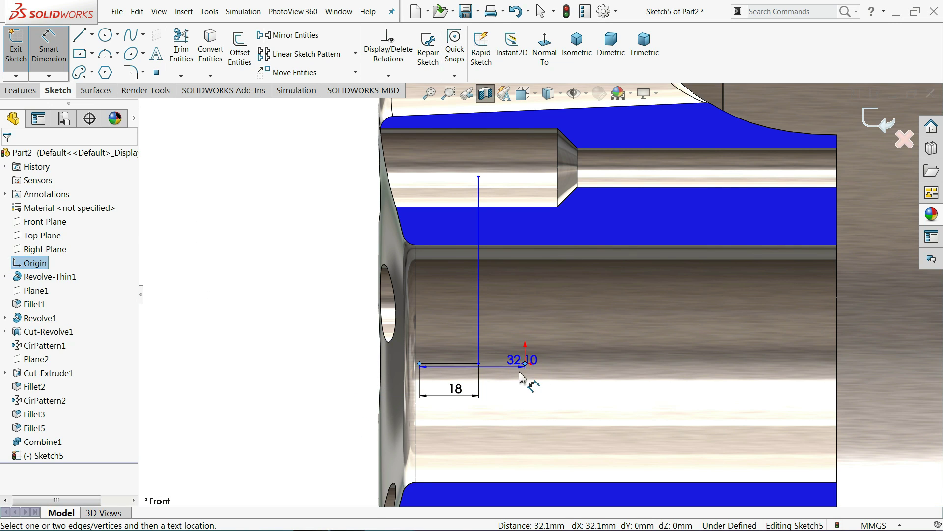
left_click(487, 439)
type("42.5")
key("Return")
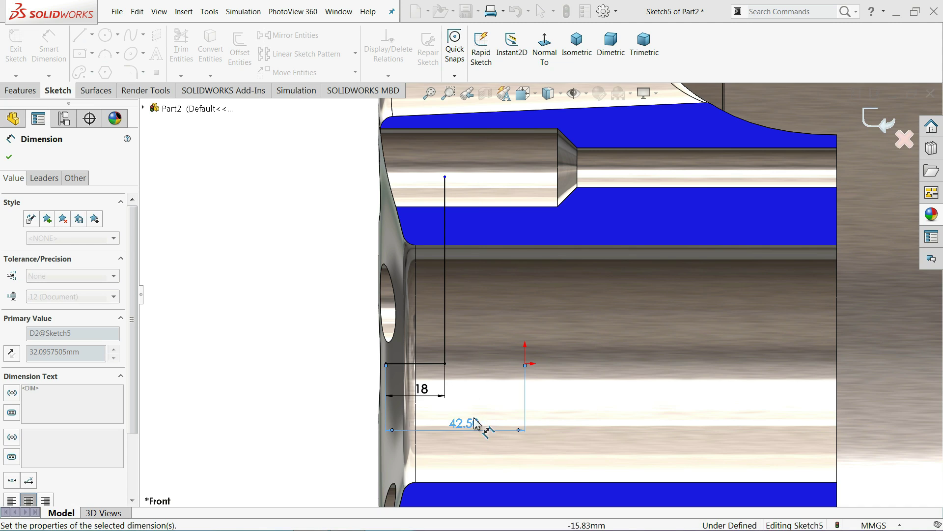
left_click(503, 297)
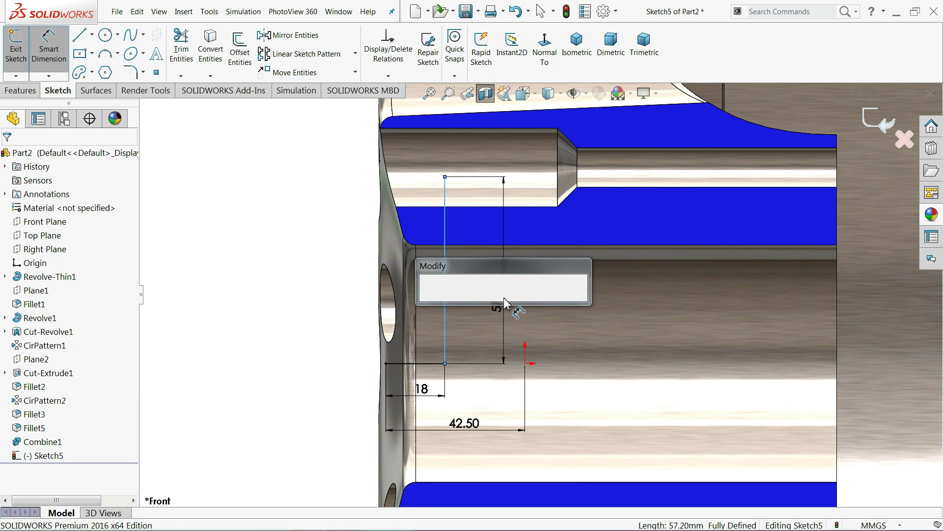
type("36.25")
key("Return")
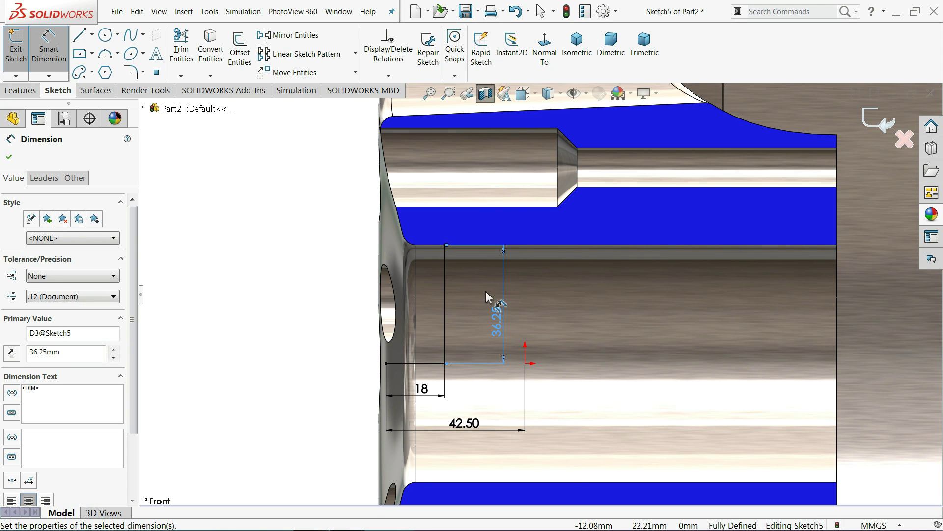
key("Escape")
scroll(328, 250, "down", 2)
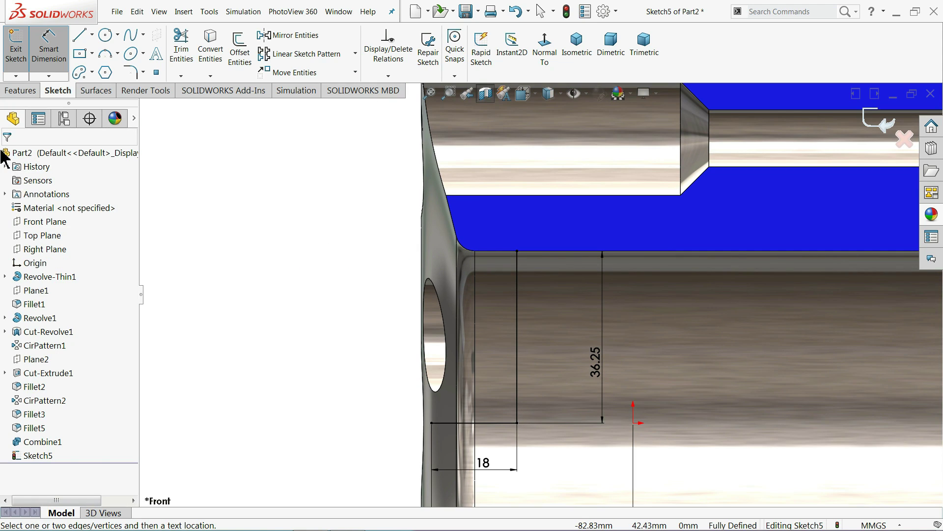
scroll(511, 262, "down", 3)
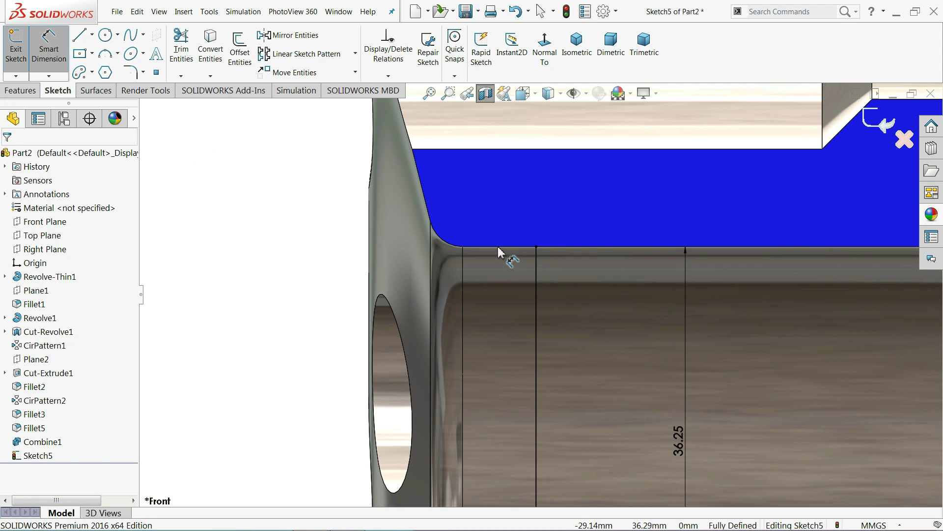
left_click(80, 38)
- Draw a horizontal line from the vertical line's top end to the fillet edge
left_click(536, 246)
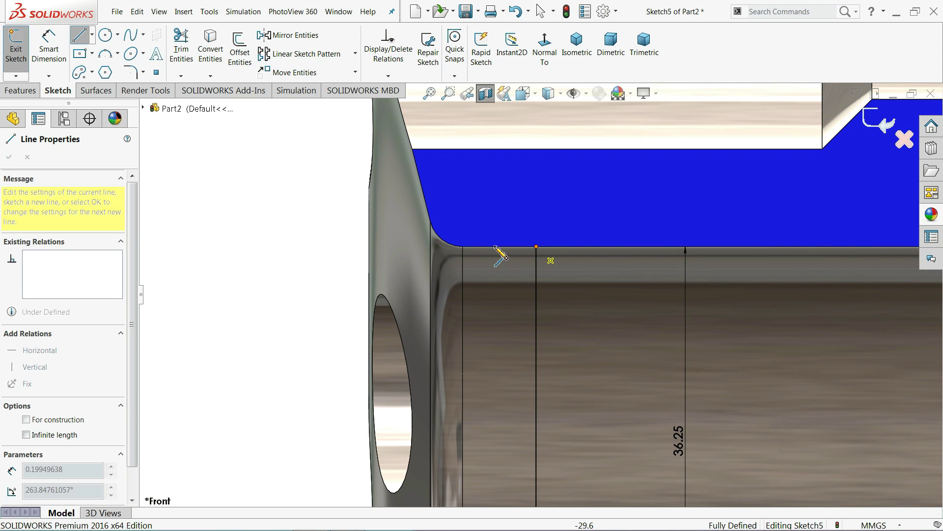
scroll(464, 247, "down", 2)
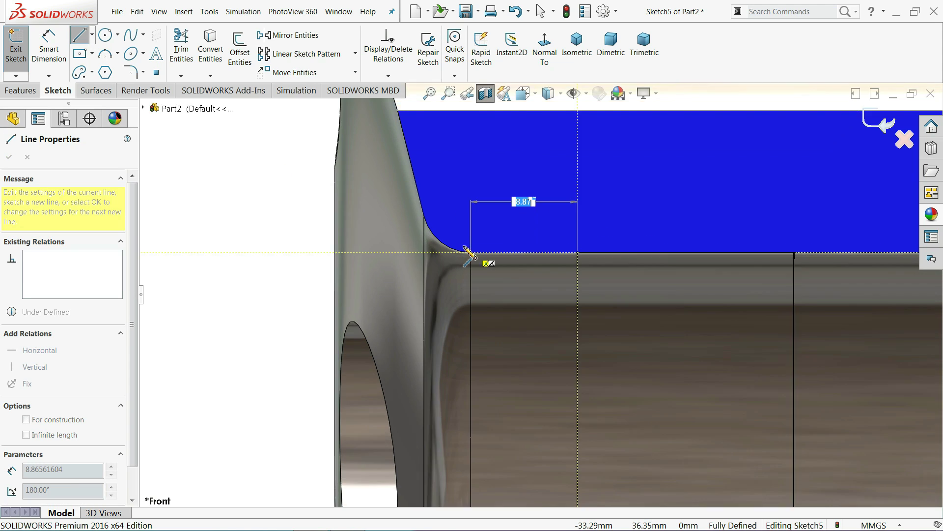
scroll(484, 261, "down", 3)
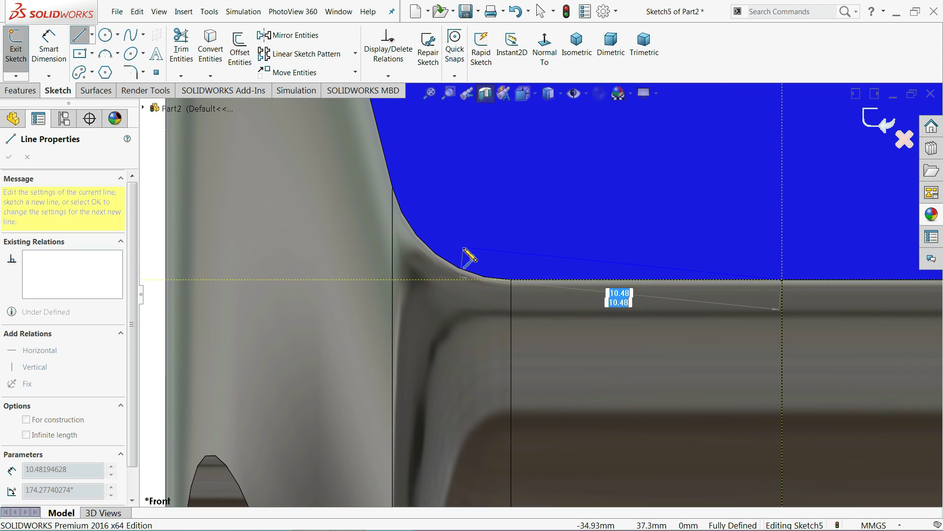
left_click(512, 280)
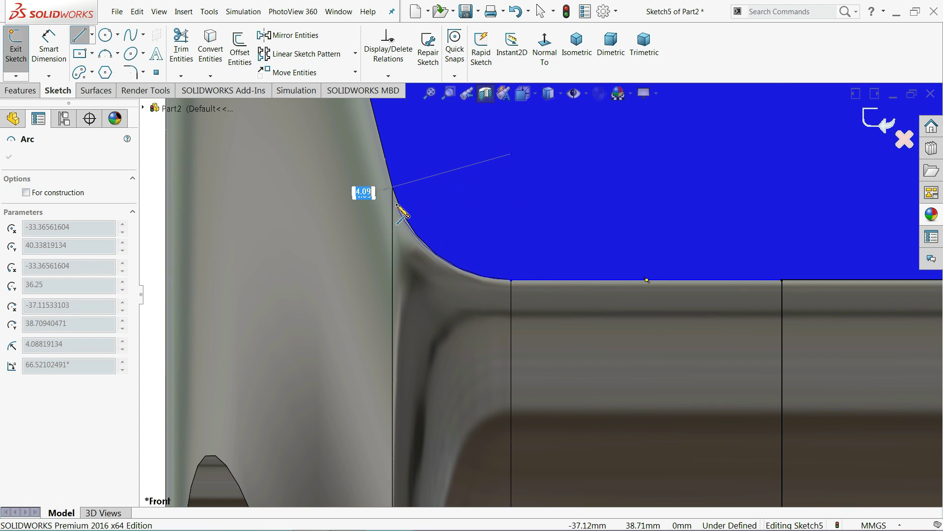
- Add two tangent arcs forming an S-curve, the first with radius 4
type("4")
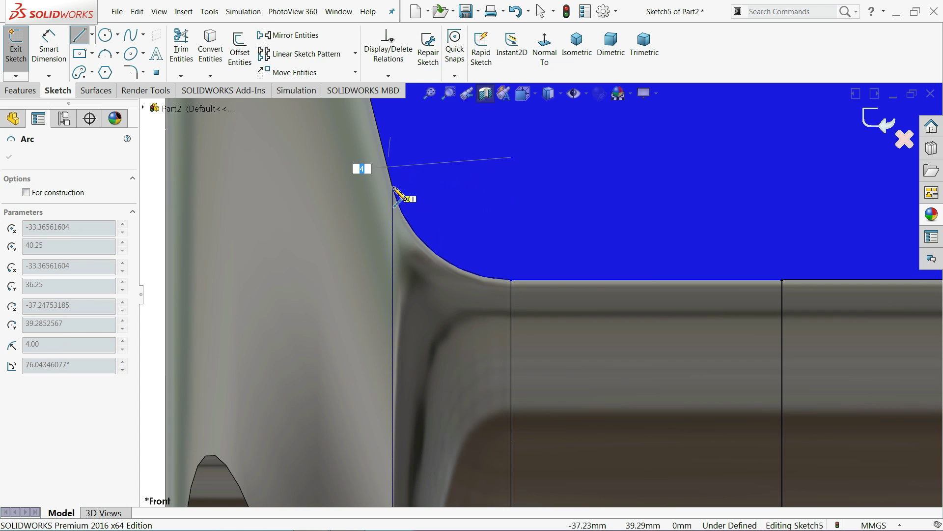
key("Return")
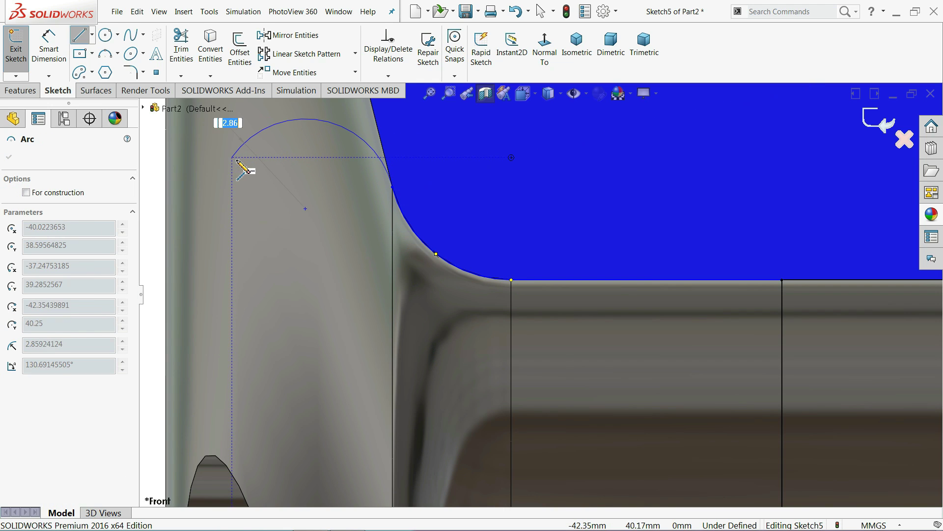
left_click(241, 169)
right_click(244, 171)
left_click(290, 193)
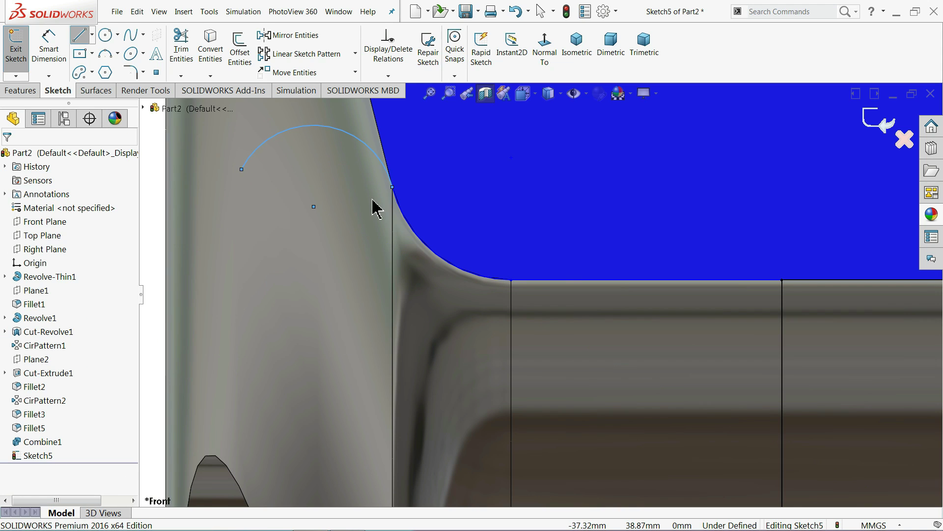
key("Escape")
scroll(421, 218, "up", 3)
scroll(493, 204, "up", 3)
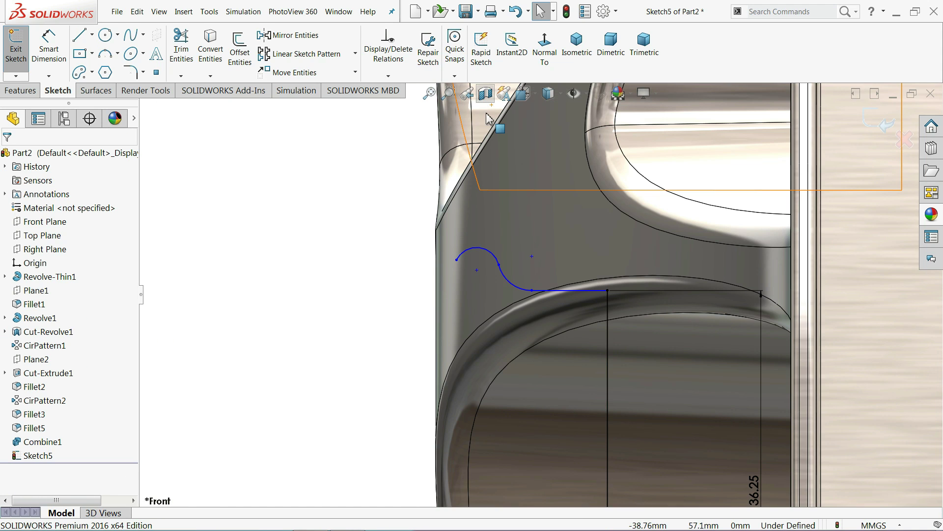
scroll(551, 305, "up", 3)
scroll(605, 396, "down", 2)
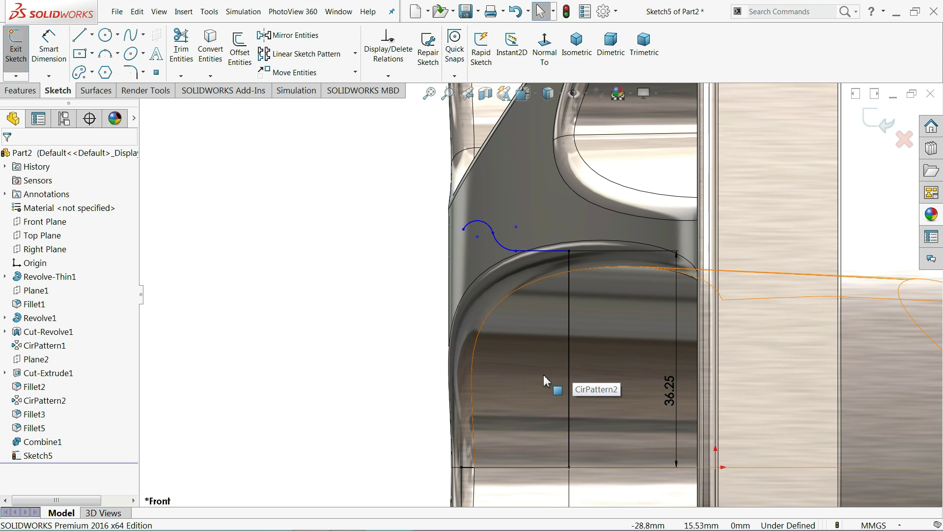
scroll(565, 275, "down", 3)
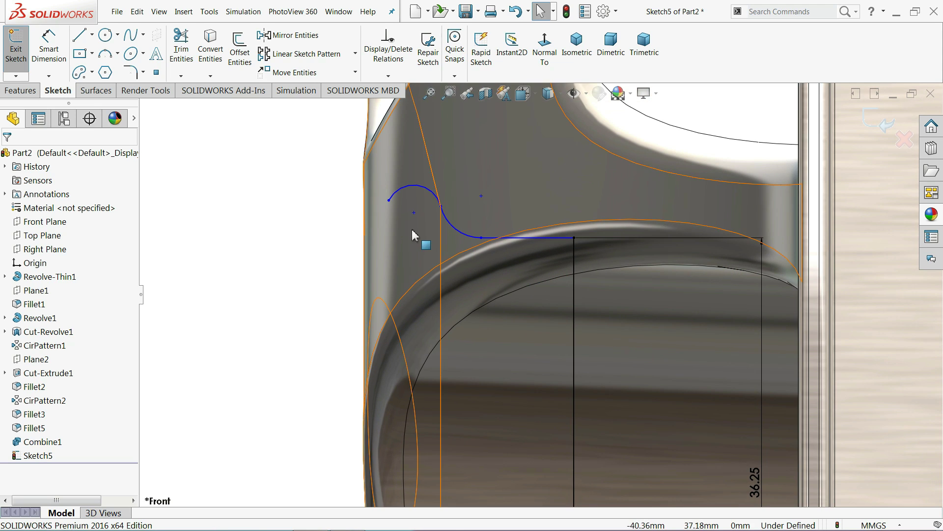
left_click(131, 34)
- Draw a spline from the profile's lower-left endpoint up the side
scroll(432, 295, "up", 2)
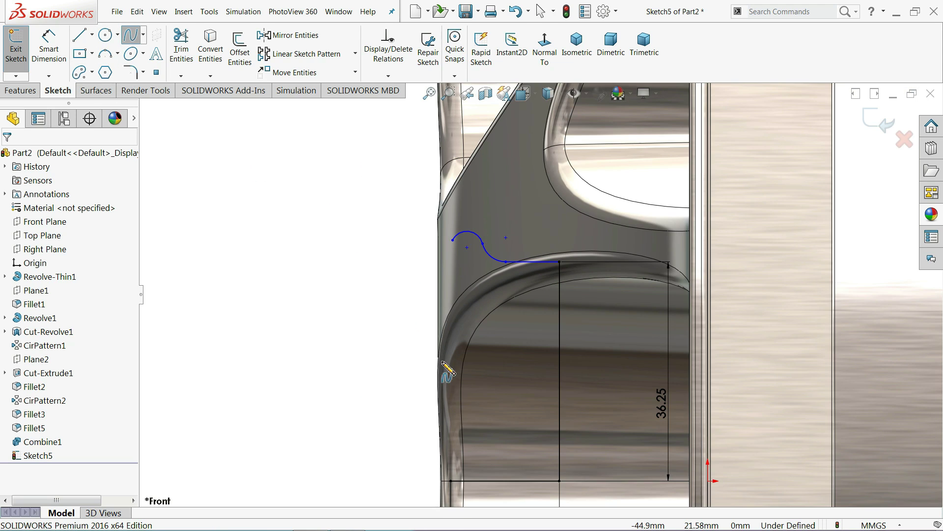
left_click(451, 480)
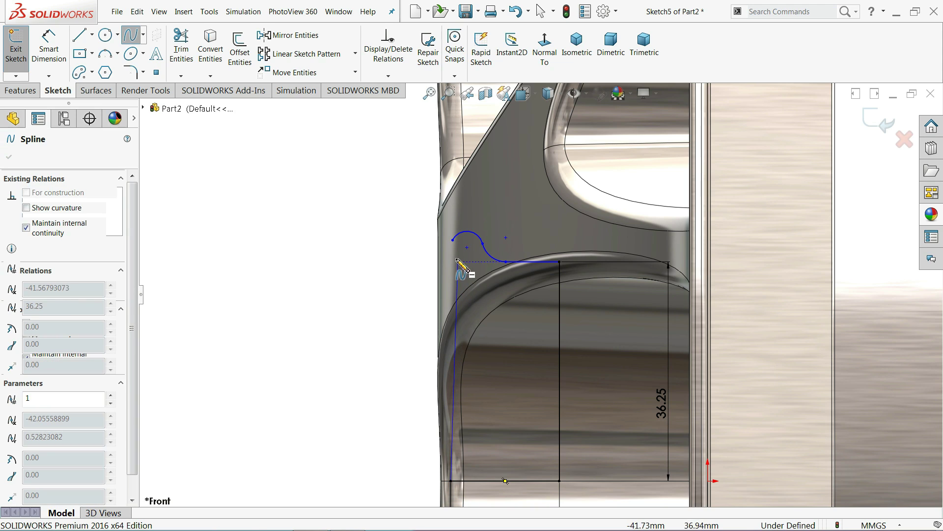
left_click(452, 239)
right_click(385, 256)
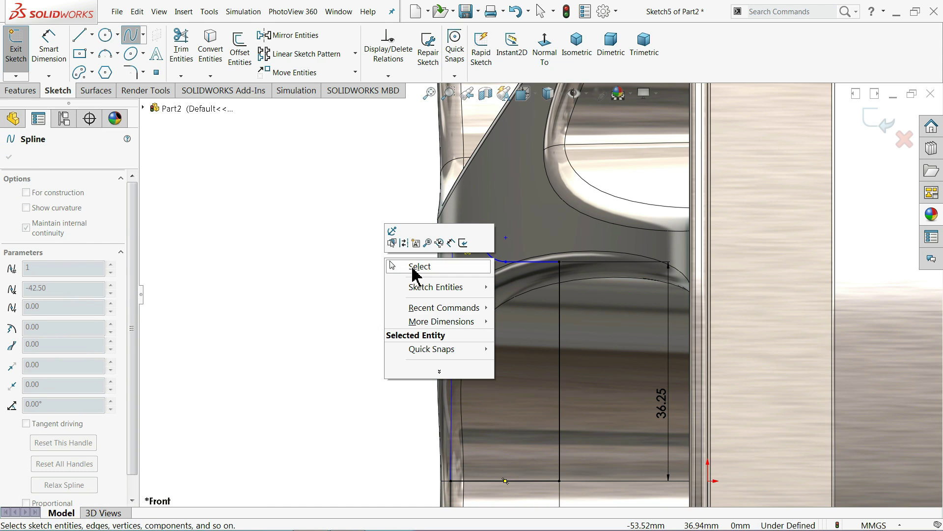
left_click(415, 270)
scroll(481, 272, "down", 2)
scroll(449, 264, "down", 2)
left_click(445, 265)
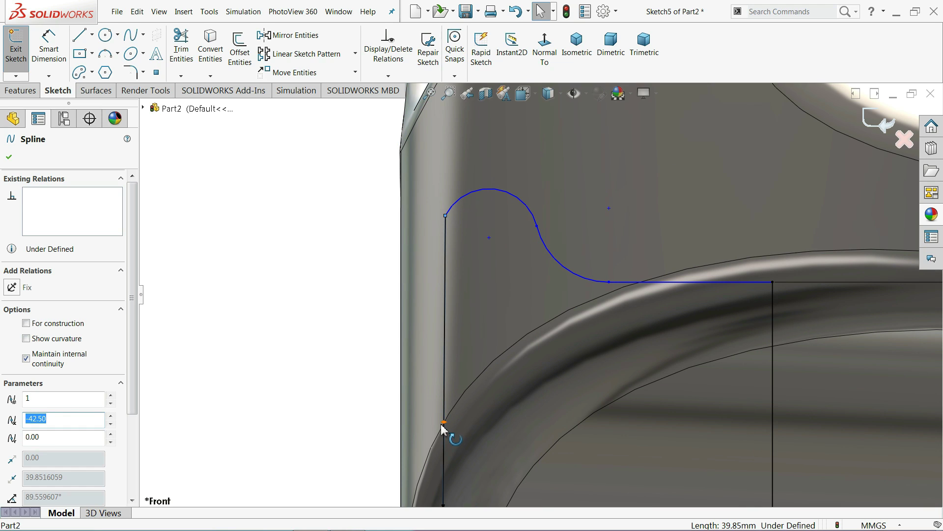
- Reshape the spline, snap its top end to the small arc's start and make them tangent
left_click_drag(442, 424, 435, 358)
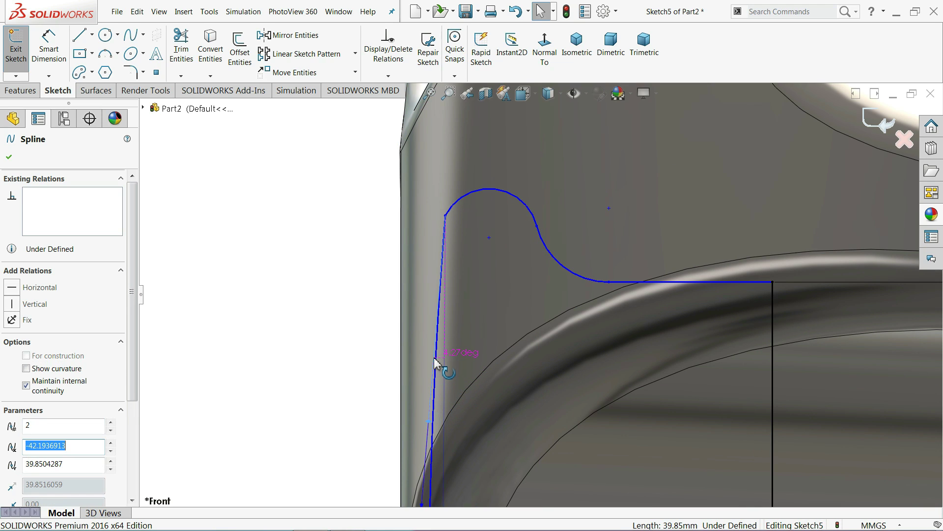
scroll(428, 376, "up", 2)
scroll(427, 379, "up", 1)
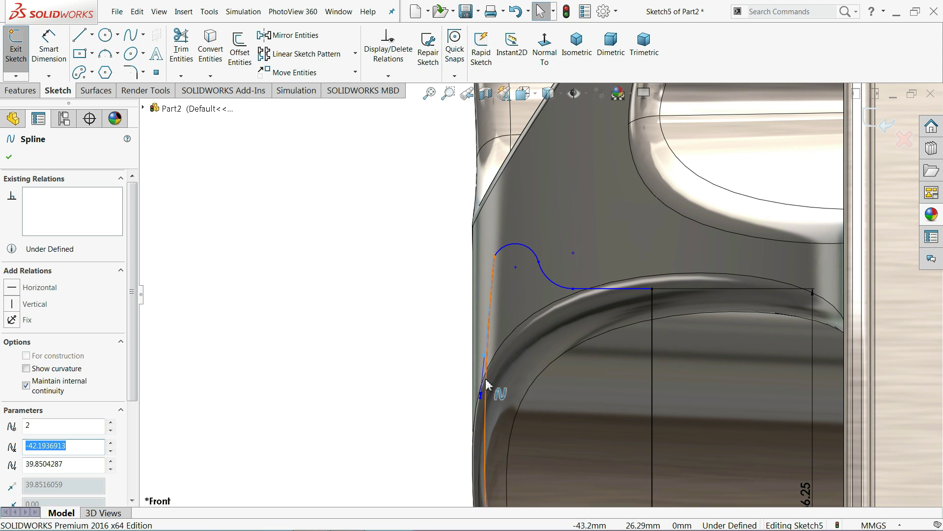
scroll(485, 381, "down", 1)
scroll(499, 319, "down", 1)
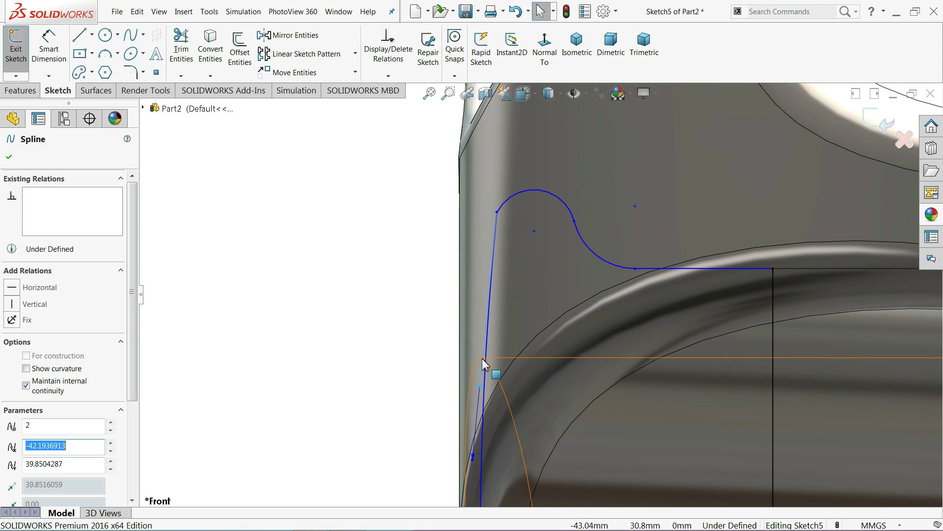
left_click_drag(484, 364, 511, 216)
left_click(508, 210, "ctrl")
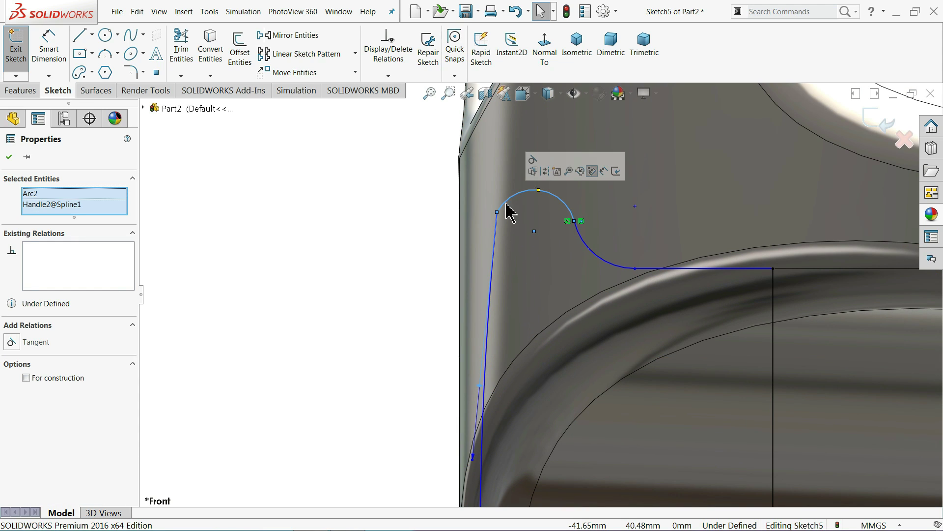
left_click(533, 171)
left_click(410, 241)
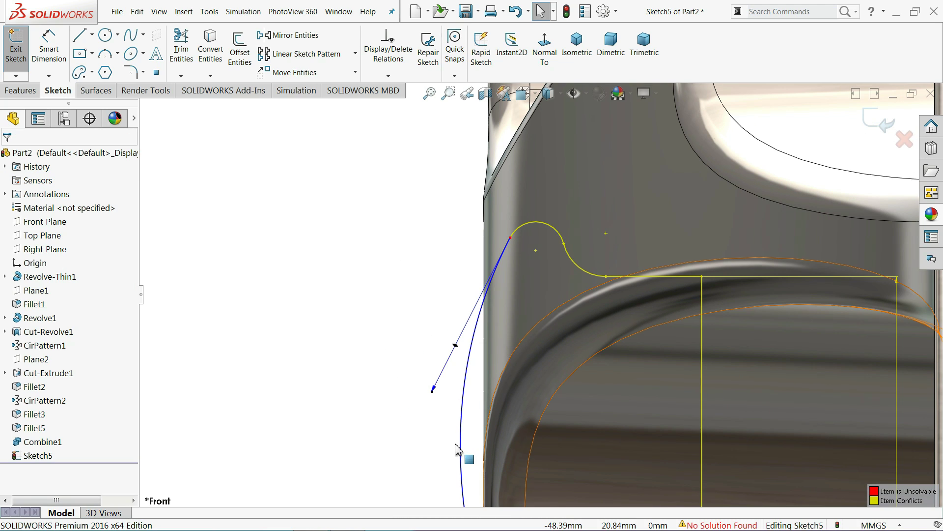
- Delete the small arc's conflicting tangent relation, then zoom out and check the arc junction points
left_click(548, 226)
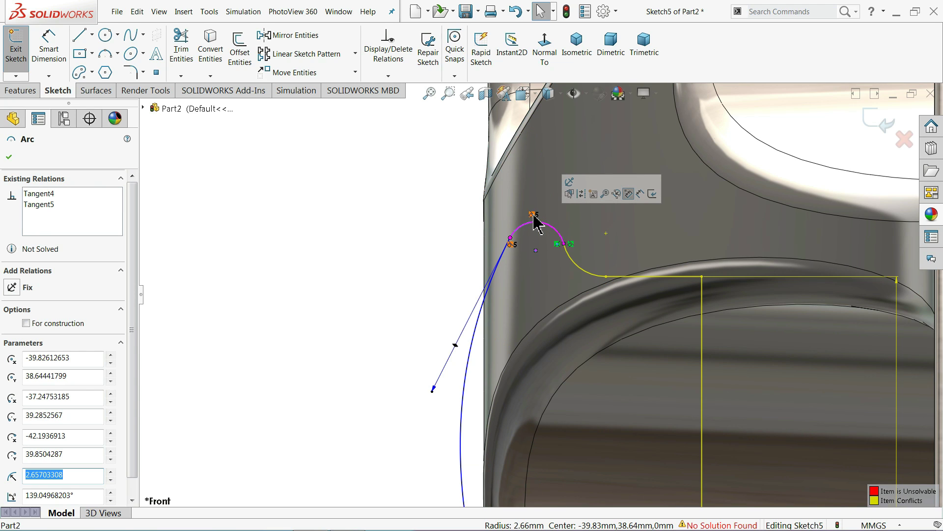
key("Escape")
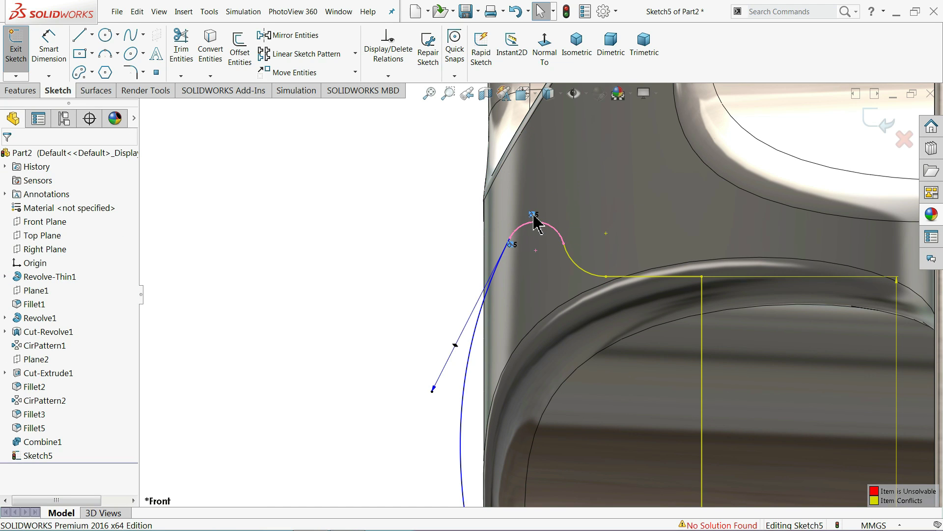
left_click(534, 217)
key("Delete")
key("z")
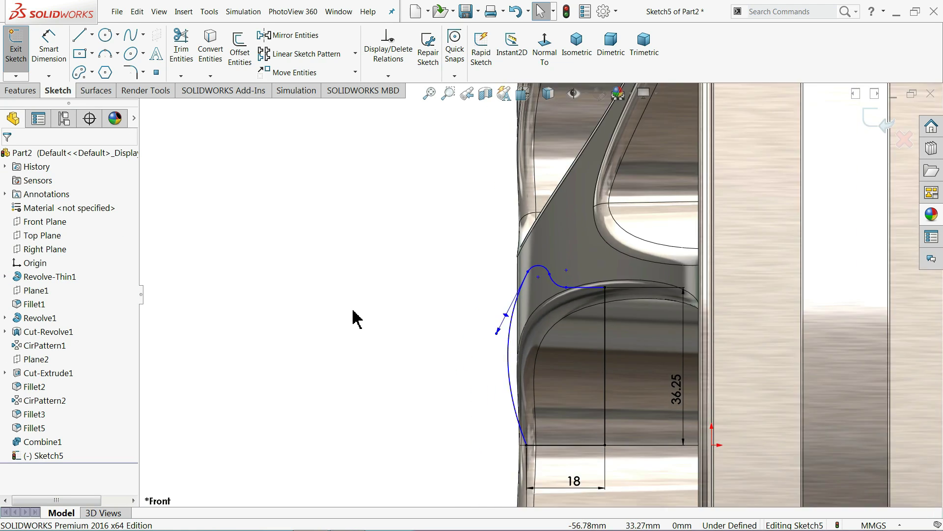
scroll(610, 314, "down", 3)
scroll(590, 301, "down", 2)
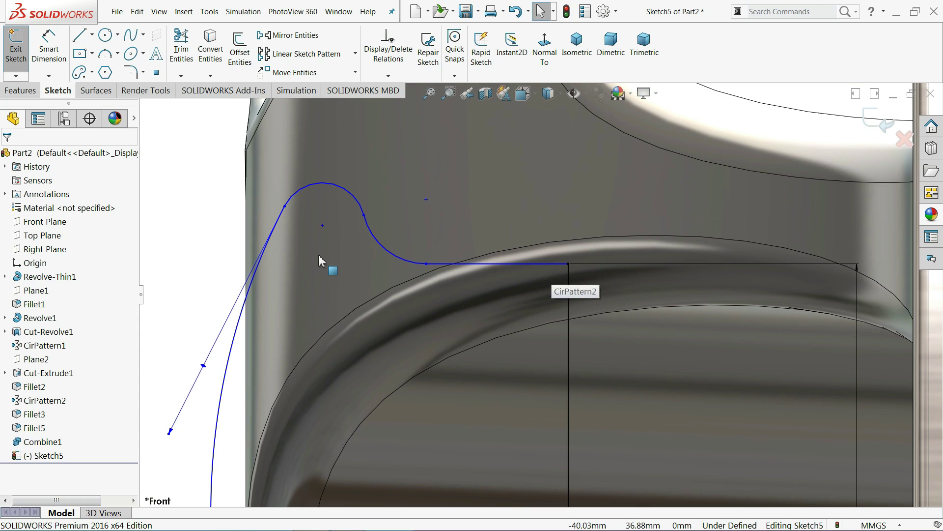
left_click(426, 265)
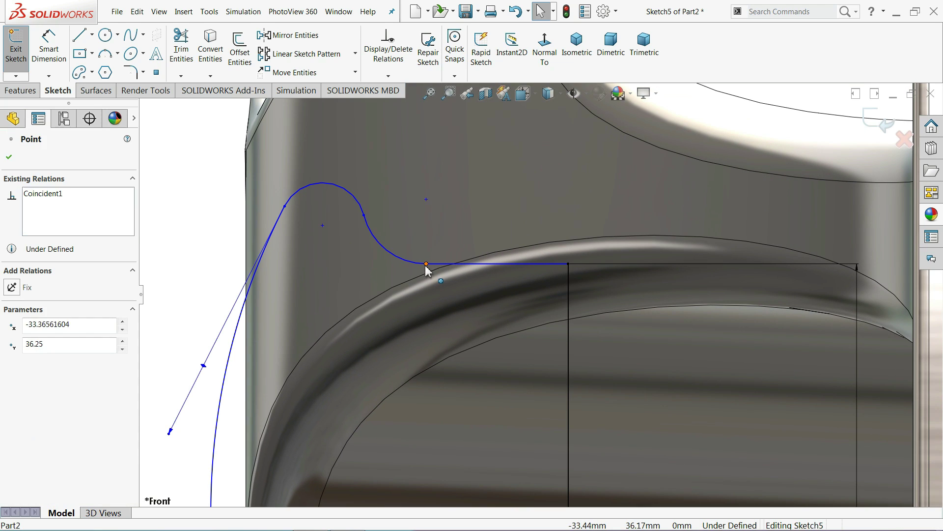
left_click(363, 216)
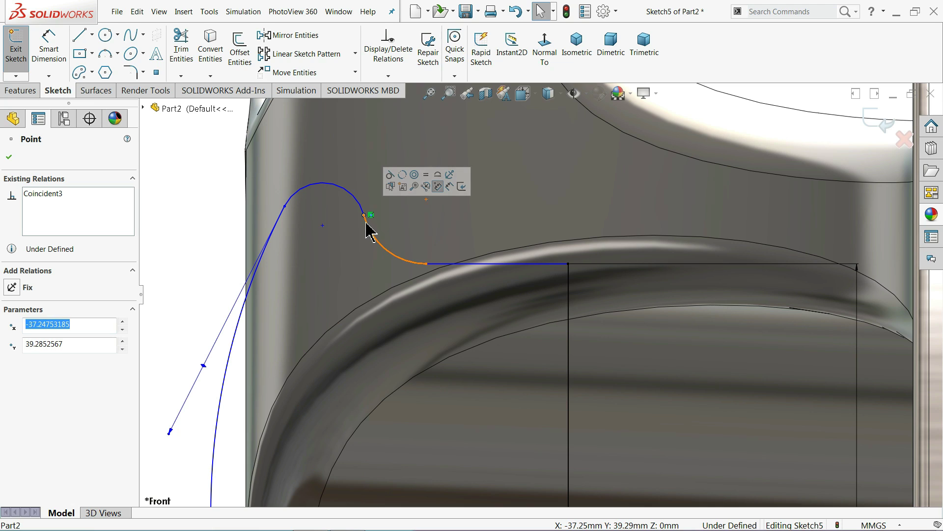
key("Caps_Lock")
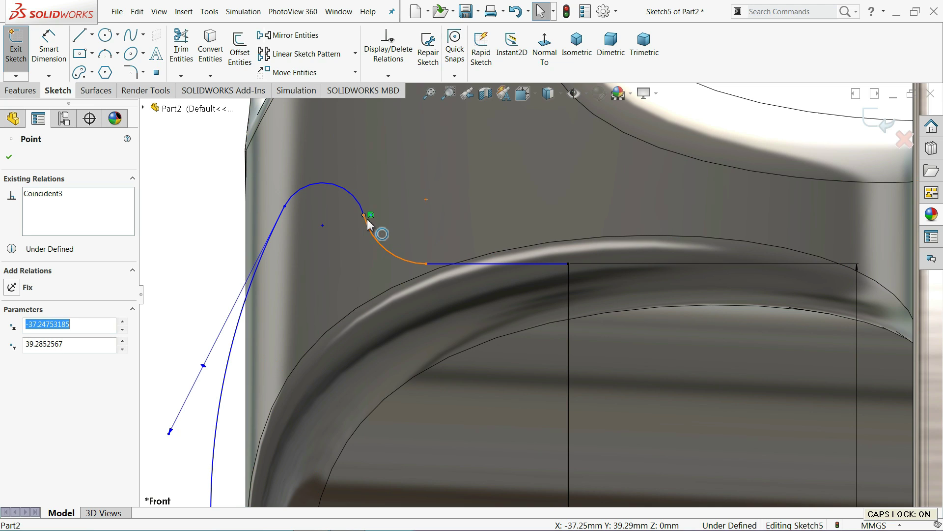
mouse_move(391, 174)
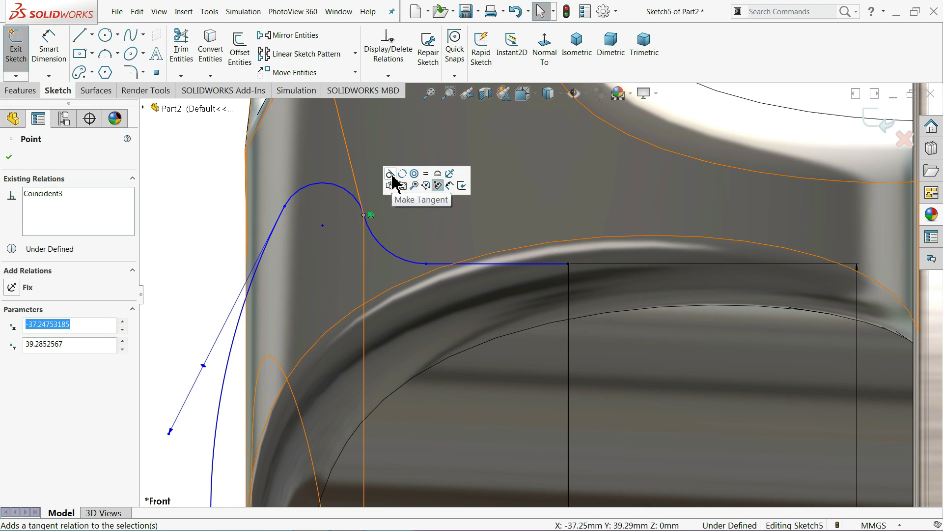
left_click(226, 206)
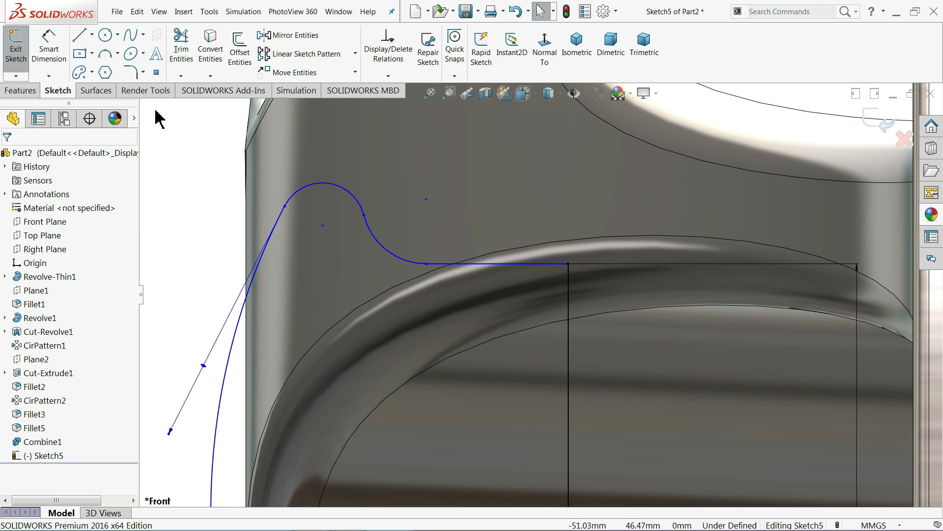
- Dimension the lower arc at R4 and the upper arc at R2
left_click(57, 55)
left_click(386, 251)
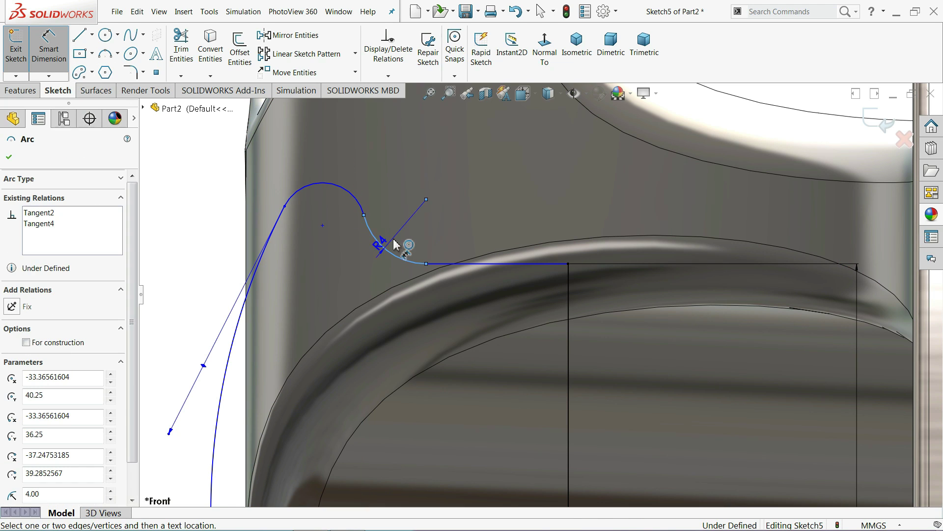
left_click(396, 228)
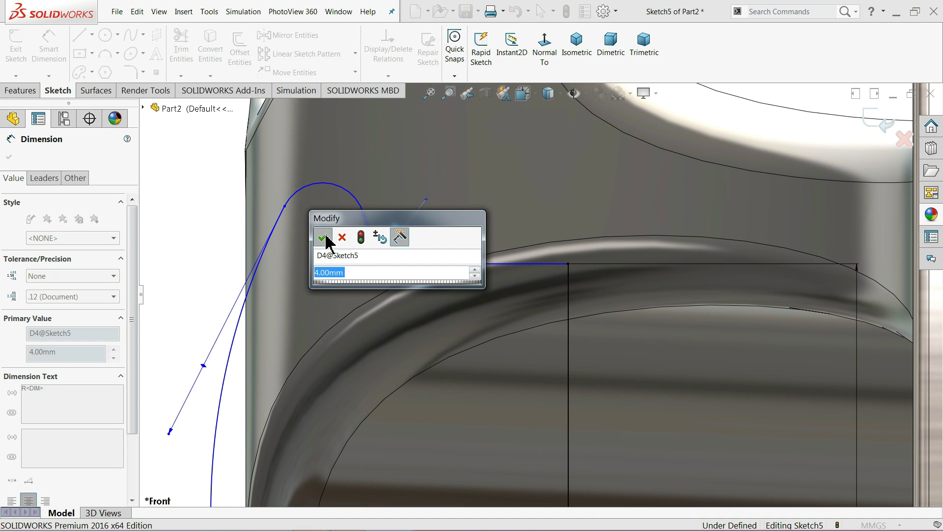
left_click(327, 238)
left_click(351, 196)
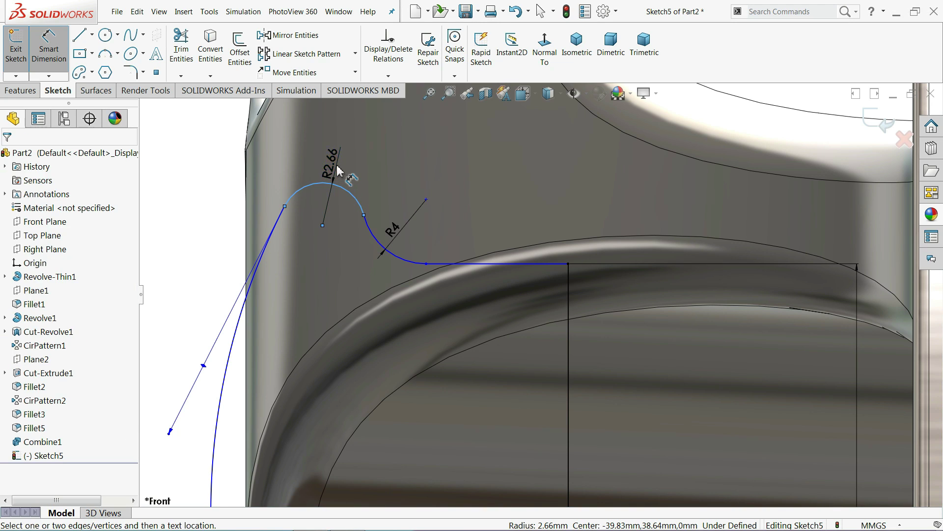
left_click(337, 166)
type("2")
key("Return")
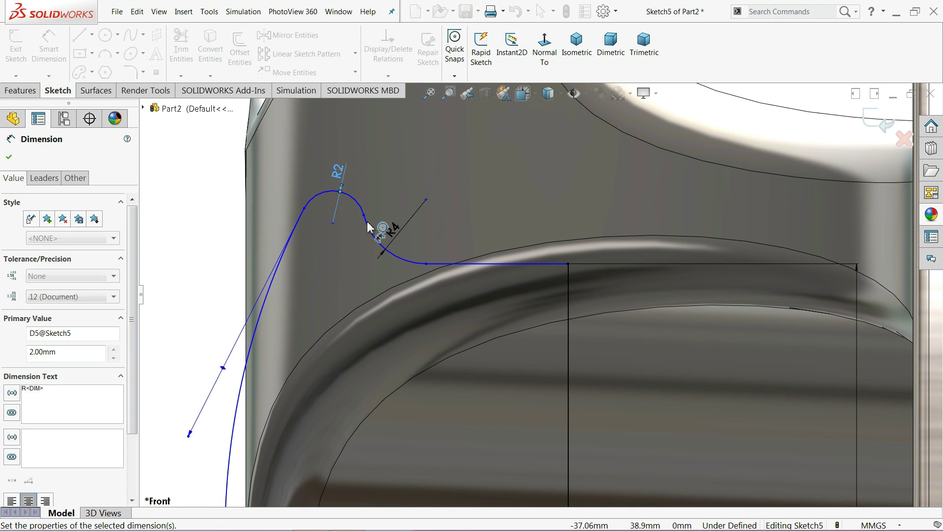
- Give the upper arc a 3.7 arc-length dimension and the short horizontal line an 8.87 length
left_click(364, 215)
left_click(305, 208)
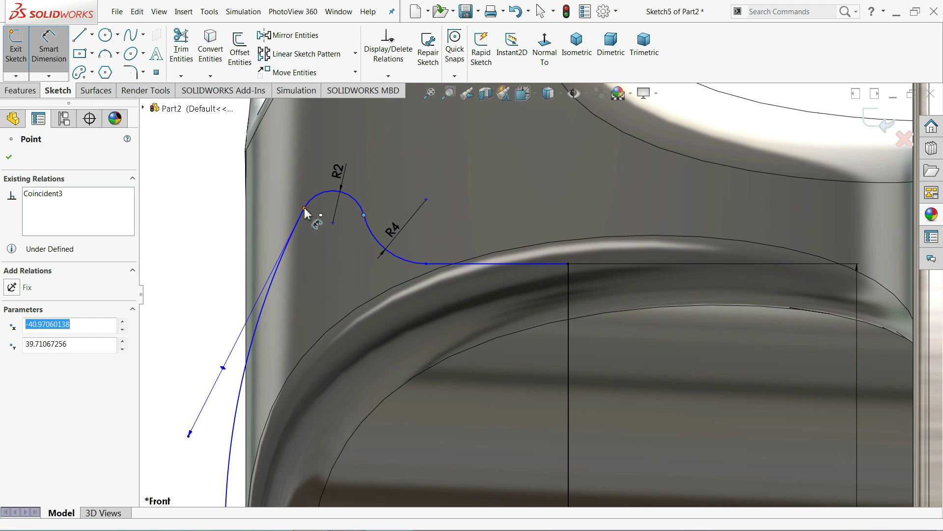
left_click(326, 192)
left_click(337, 154)
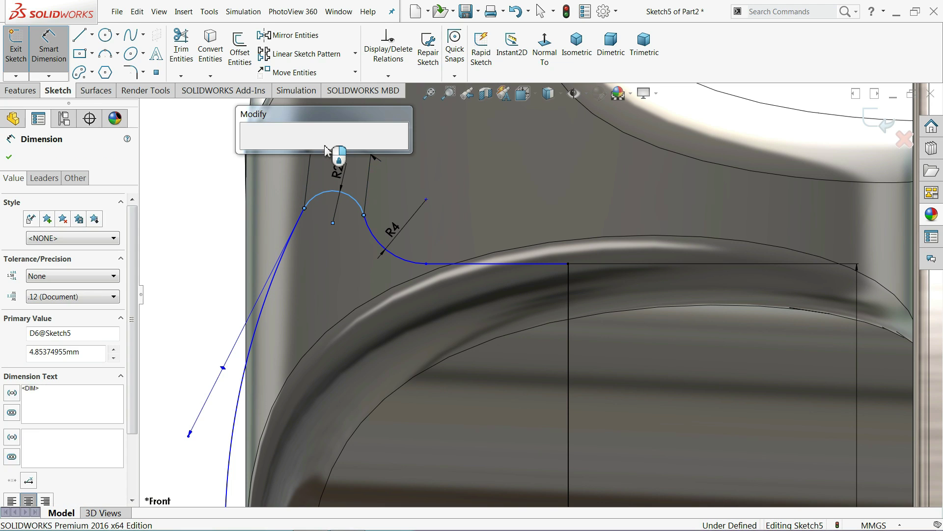
type("3.7")
key("Return")
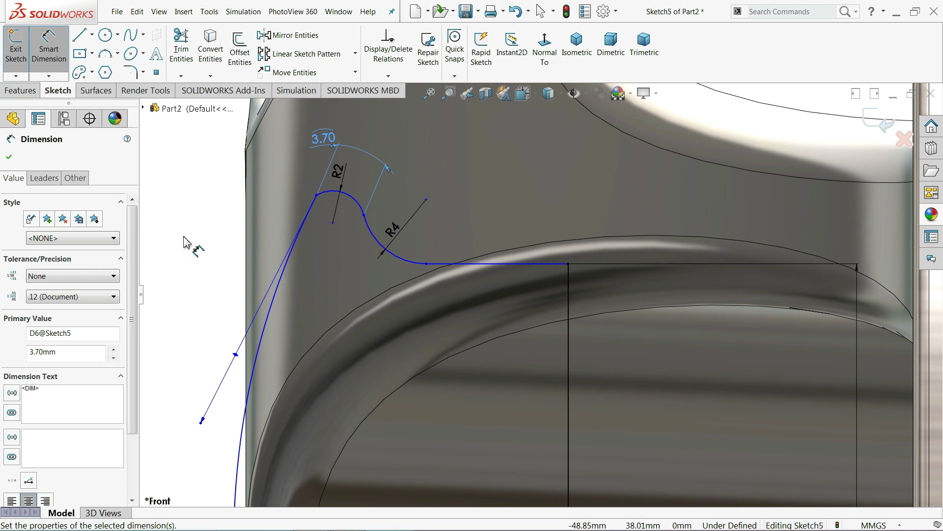
left_click(482, 265)
left_click(480, 239)
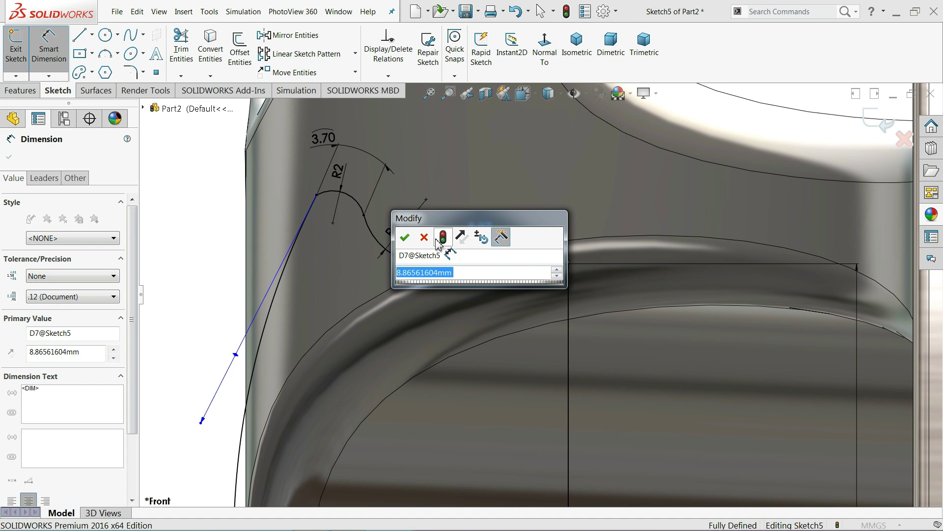
left_click(405, 237)
- Make the cap profile's spline tangent to the R2 arc
right_click(199, 192)
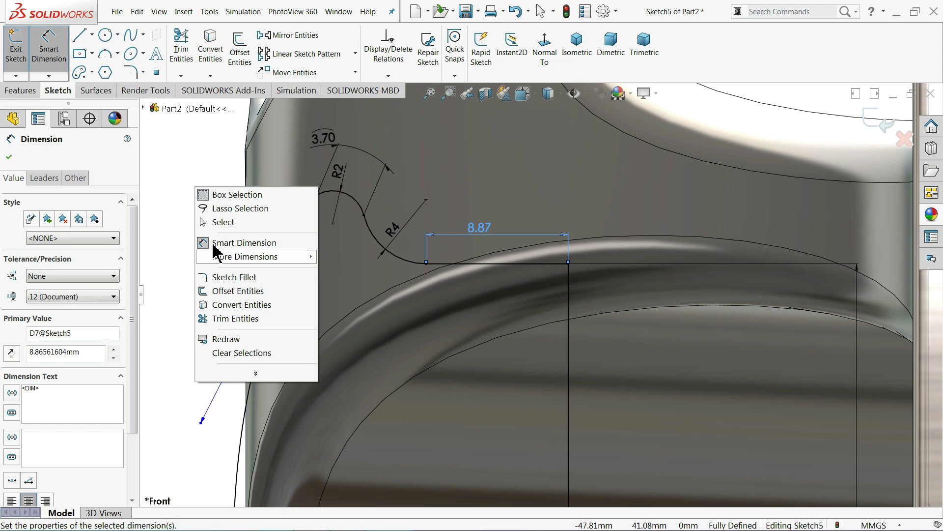
left_click(223, 222)
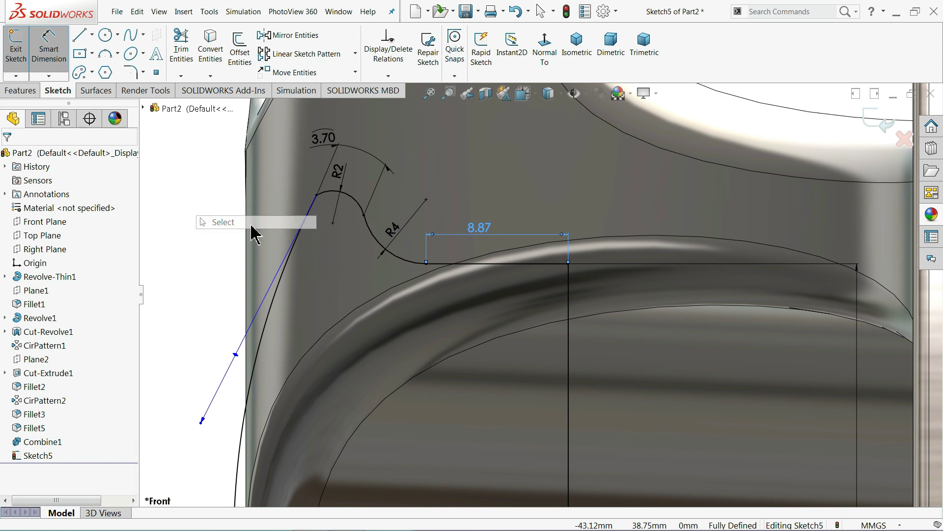
left_click(295, 255)
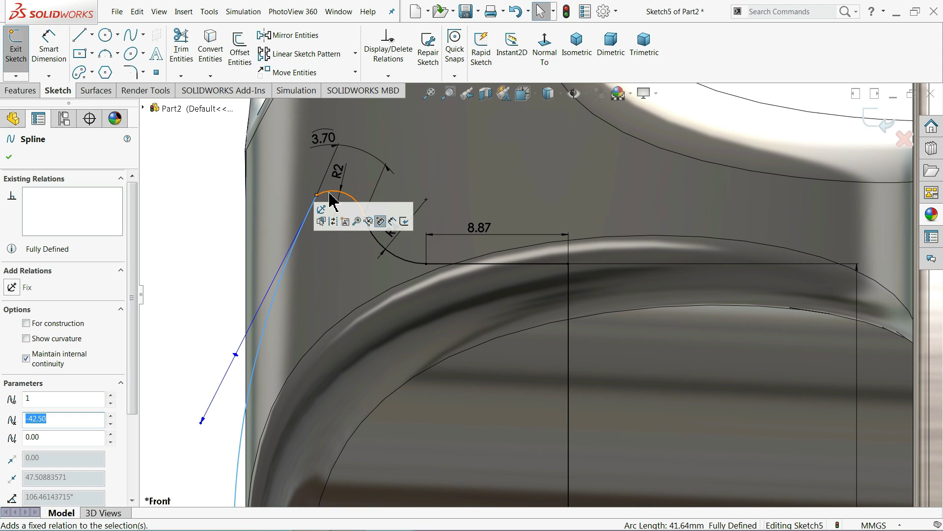
left_click(344, 192)
left_click(295, 246, "ctrl")
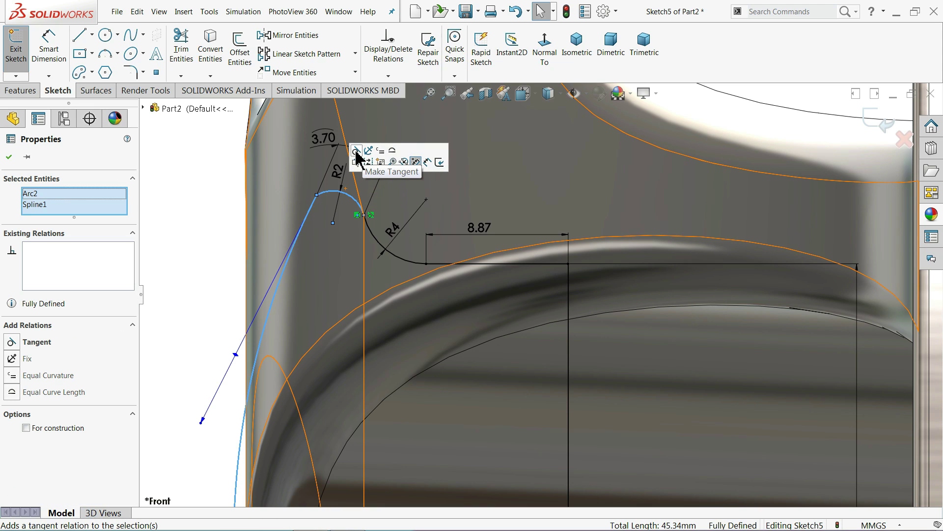
left_click(358, 153)
left_click(202, 216)
key("z")
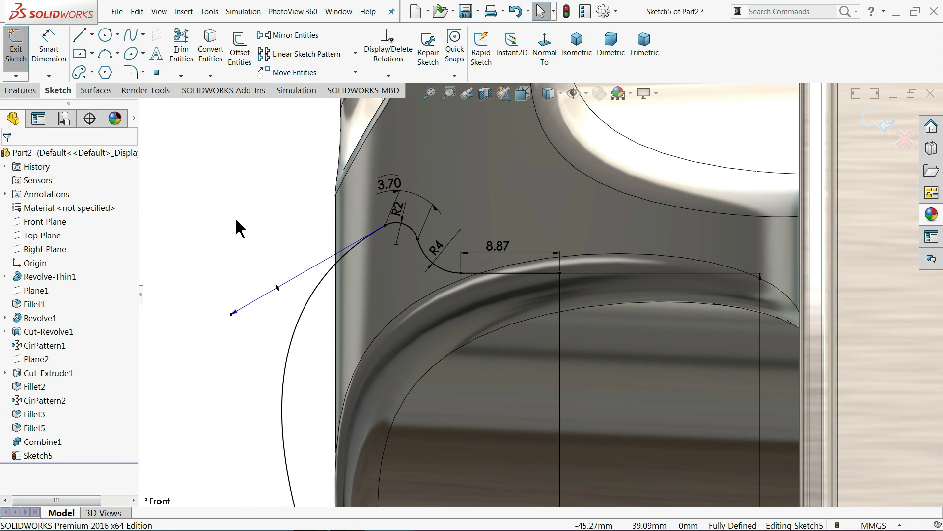
- Fix the spline's tangent handle length with an 8 mm dimension
left_click(277, 289)
left_click(251, 242)
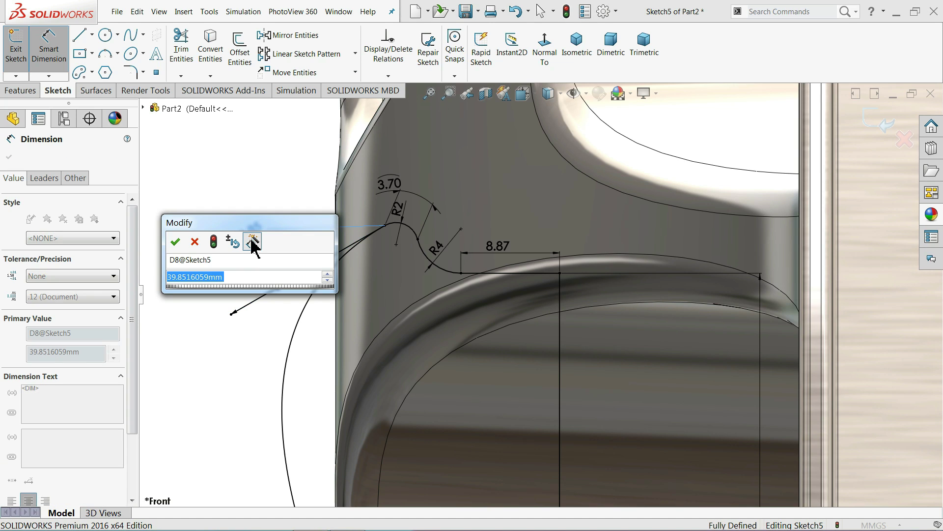
type("8")
key("Return")
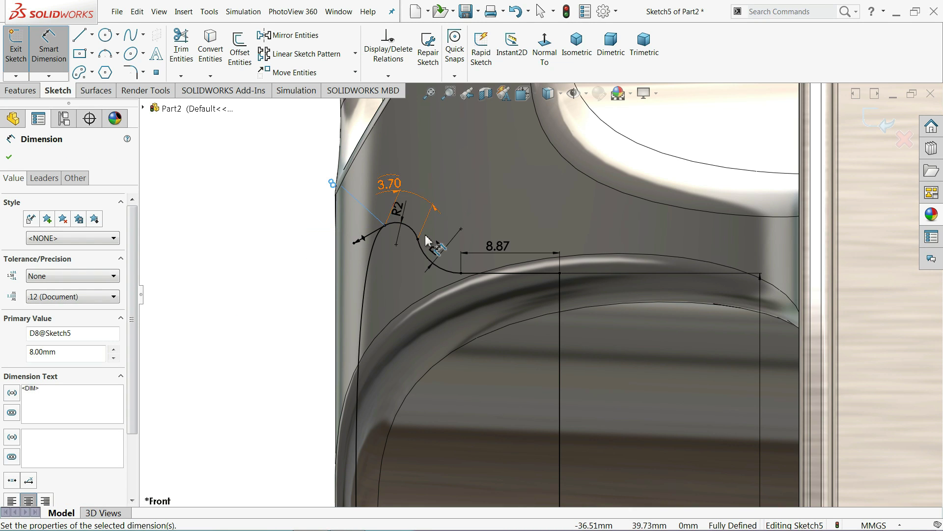
scroll(425, 240, "up", 2)
scroll(472, 237, "down", 2)
scroll(473, 237, "down", 2)
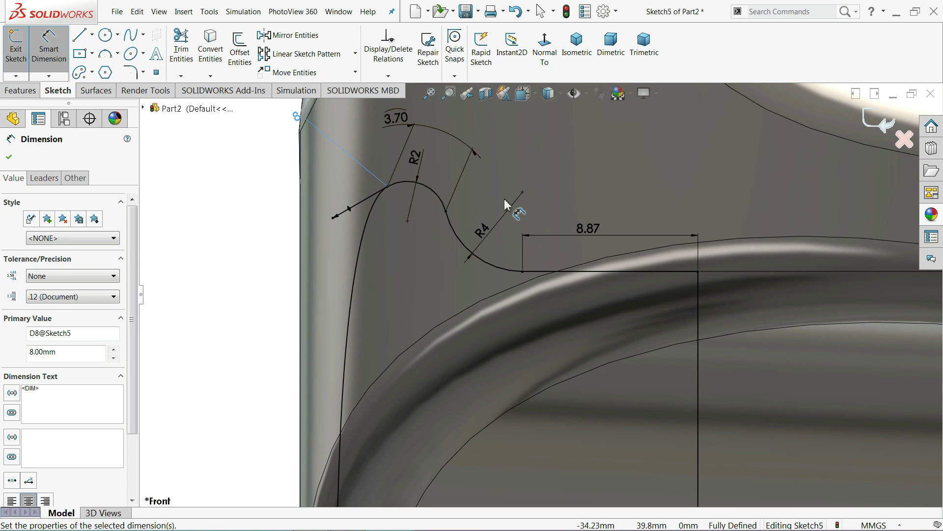
scroll(505, 203, "up", 5)
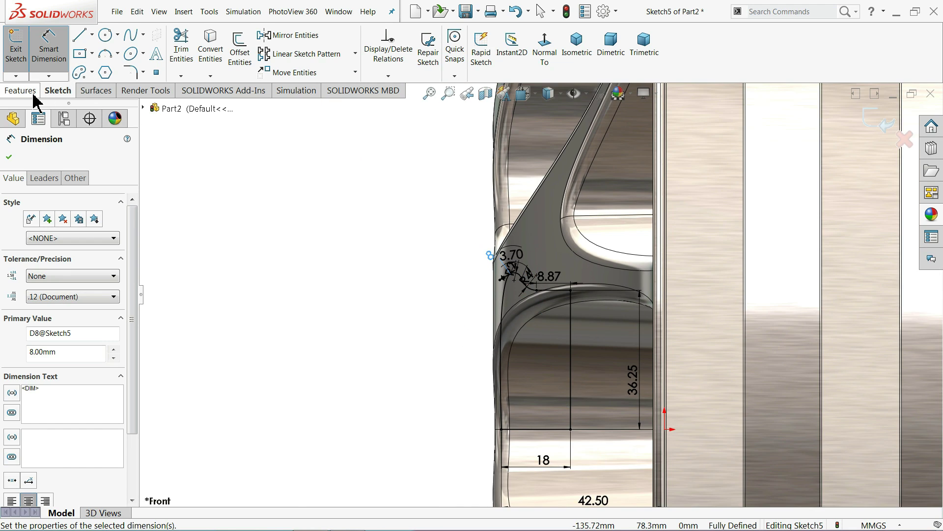
- Revolve Sketch5 a full 360° Blind about Line2 to create the centre cap
left_click(28, 92)
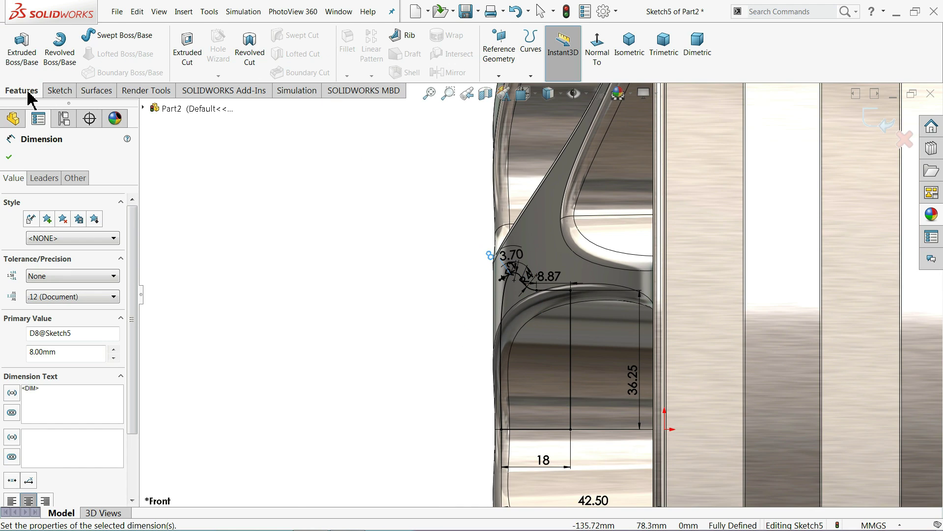
left_click(59, 55)
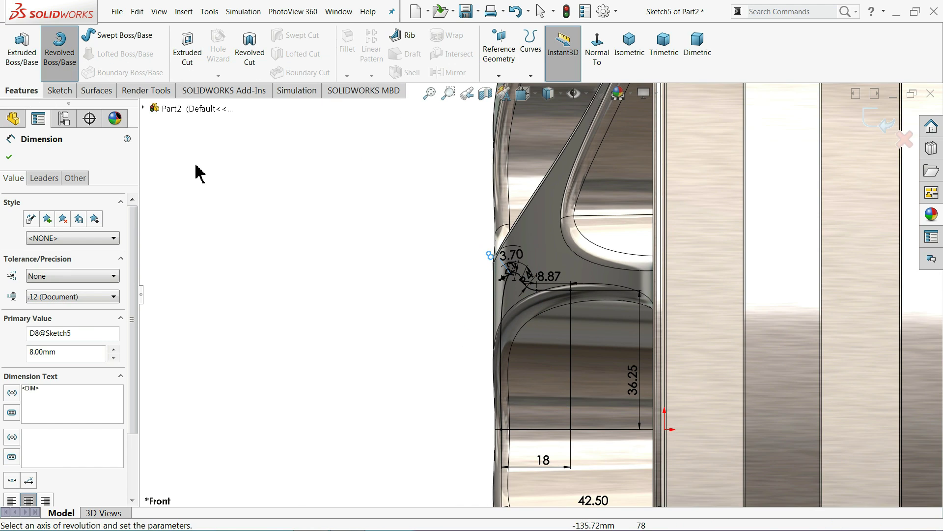
left_click(533, 430)
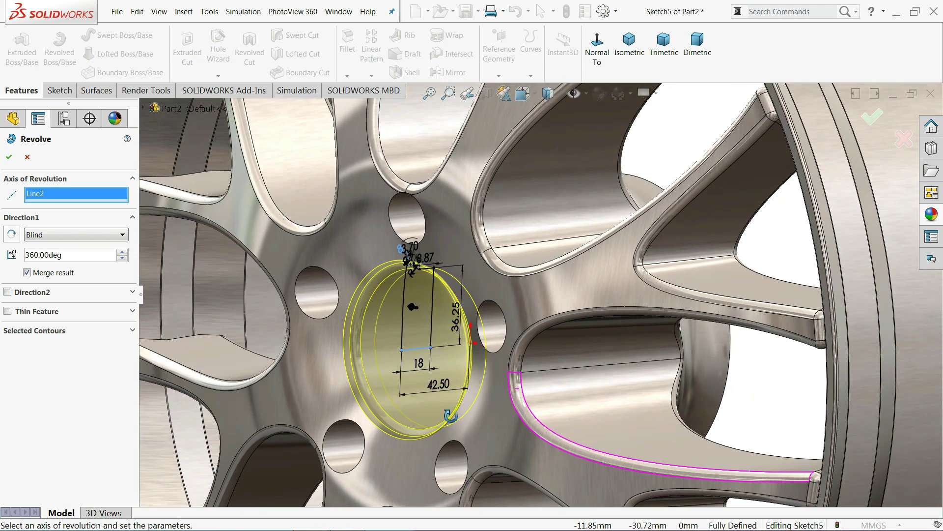
scroll(386, 347, "down", 3)
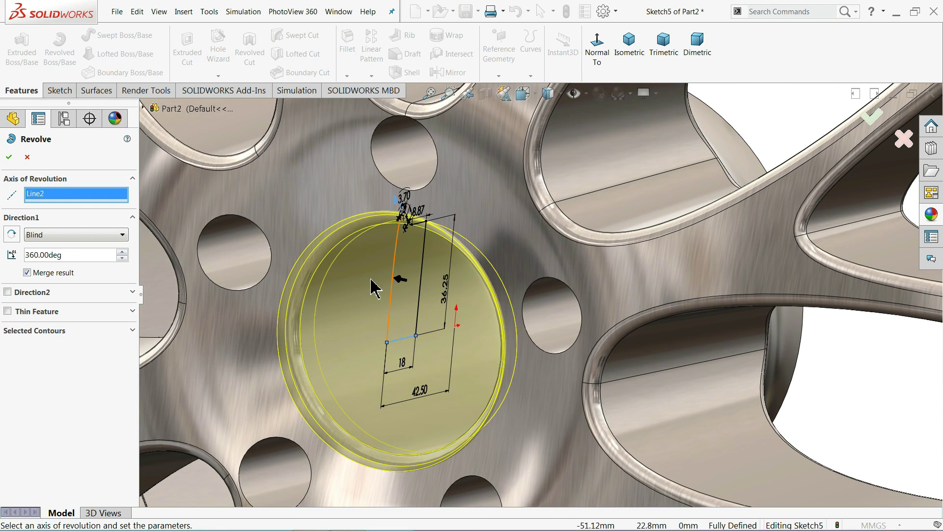
middle_click_drag(368, 328, 404, 243)
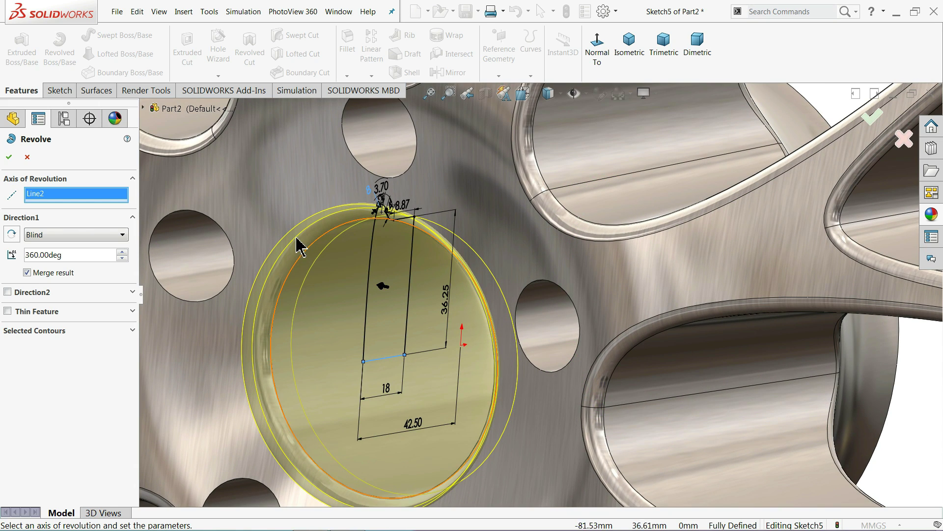
left_click(8, 158)
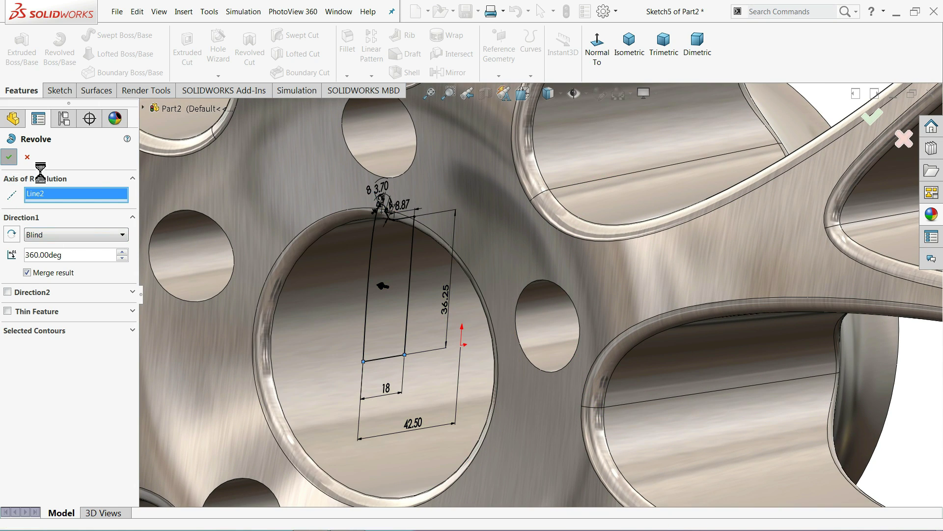
- Apply a 1 mm fillet to the top, upper-left, lower-left, bottom and right lug-hole edges
key("f")
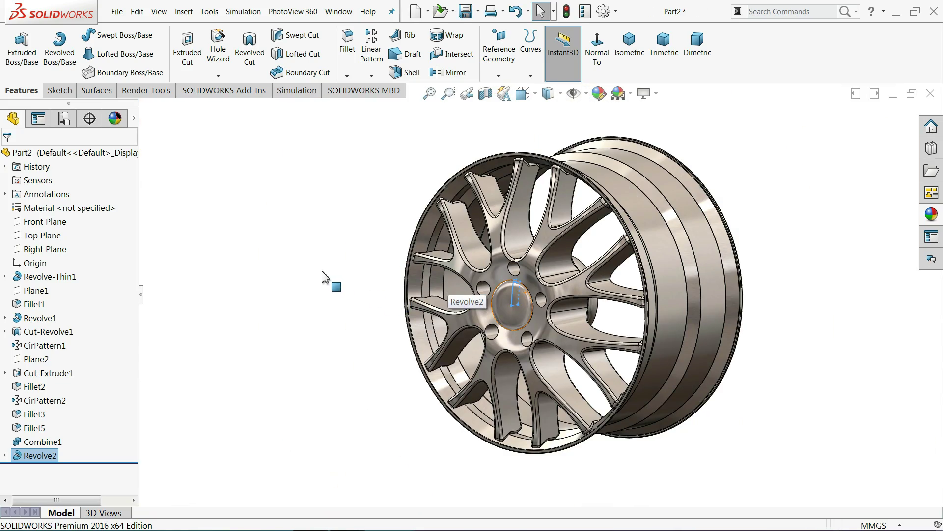
mouse_move(326, 274)
middle_mouse_down()
mouse_move(347, 288)
mouse_move(375, 244)
mouse_move(348, 284)
middle_mouse_up()
scroll(556, 275, "down", 1)
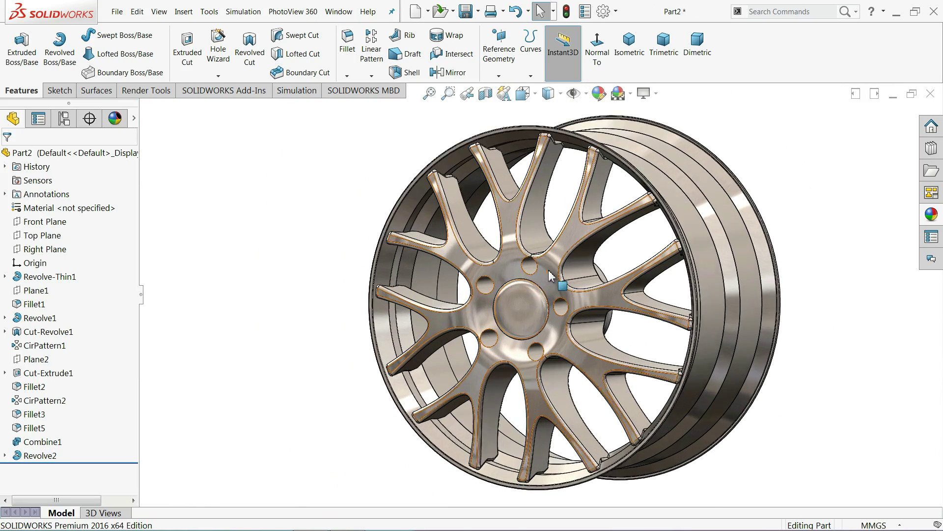
scroll(544, 320, "down", 3)
scroll(544, 315, "down", 2)
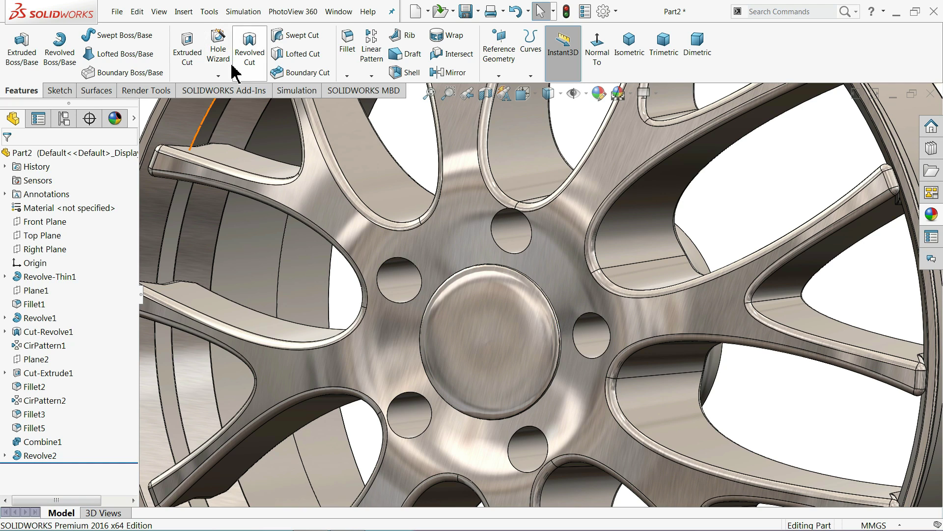
left_click(354, 58)
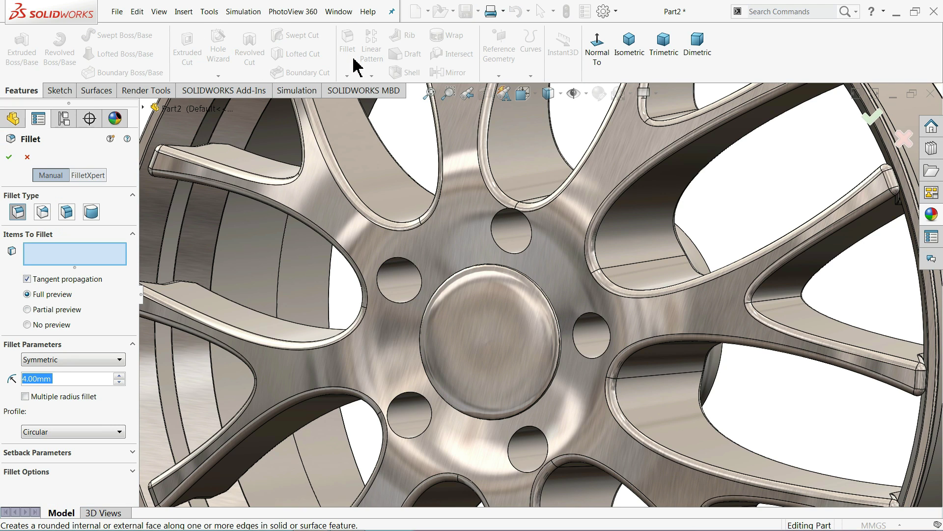
type("1")
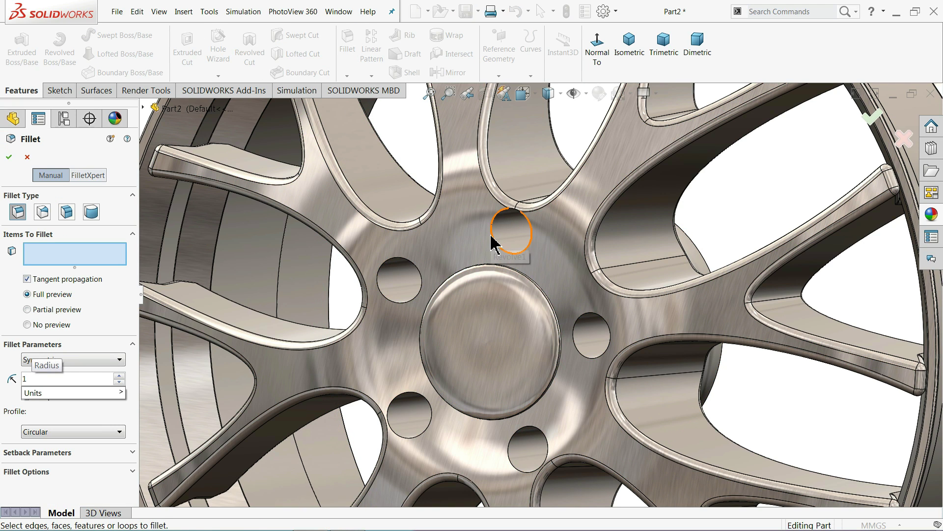
left_click(491, 237)
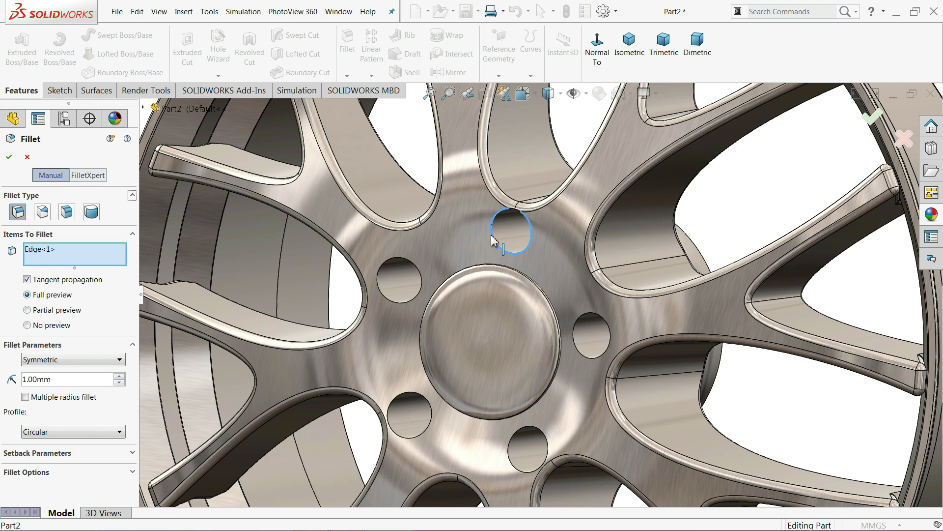
left_click(420, 290)
left_click(404, 397)
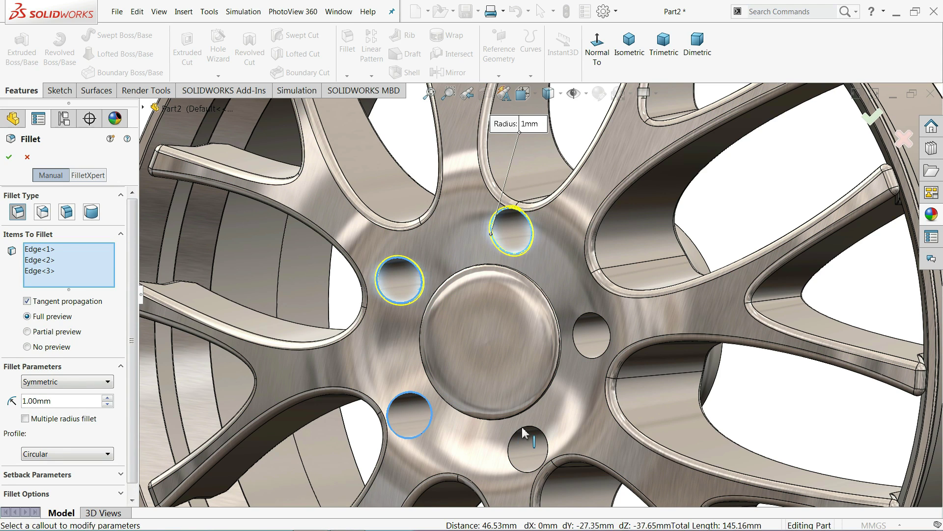
left_click(525, 428)
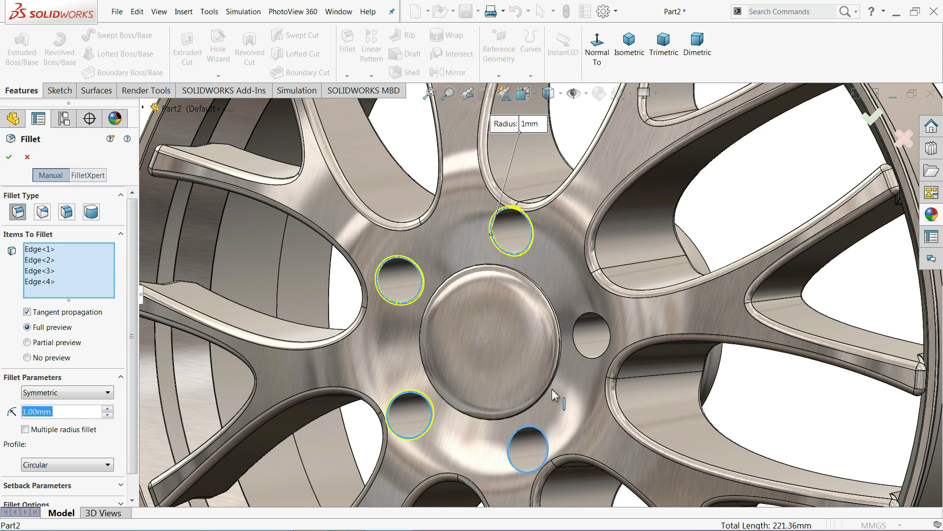
left_click(590, 361)
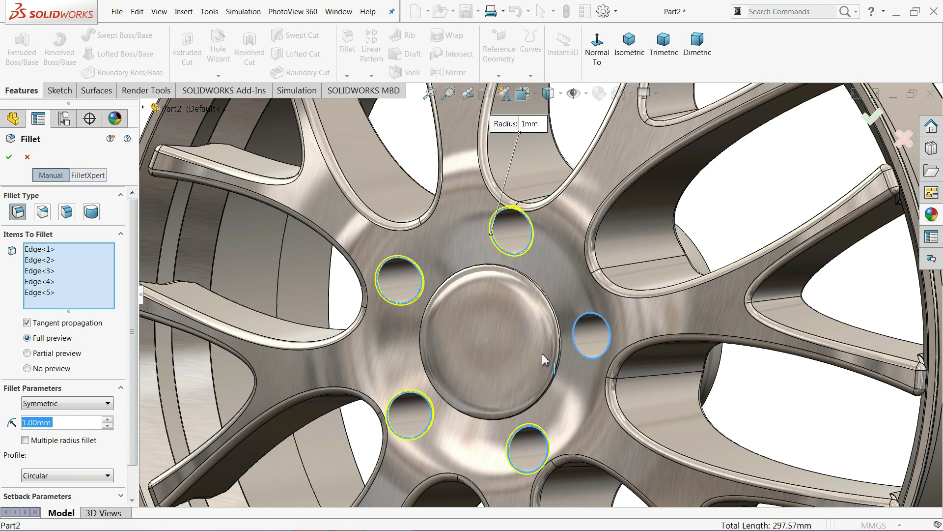
left_click(11, 165)
- Select the new centre cap face and edit its appearance
scroll(515, 346, "up", 3)
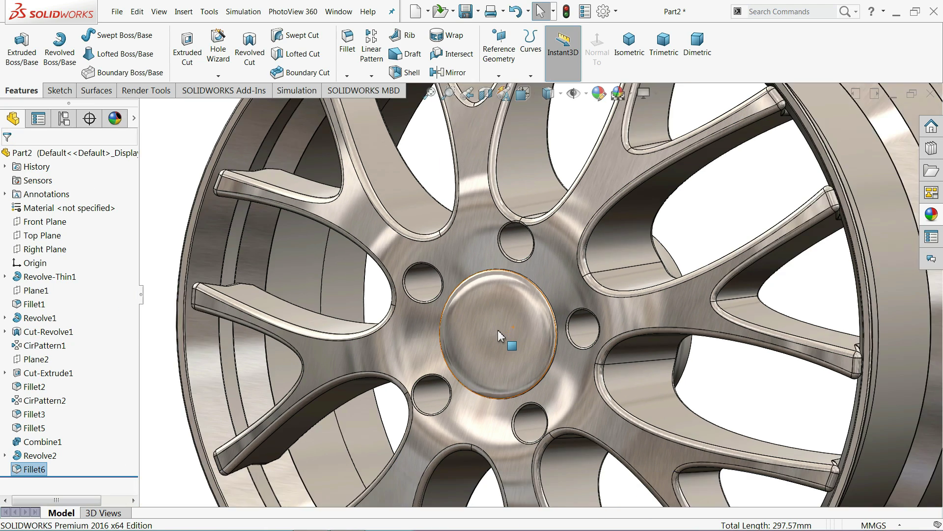
scroll(514, 324, "up", 3)
left_click(513, 325)
scroll(525, 330, "down", 2)
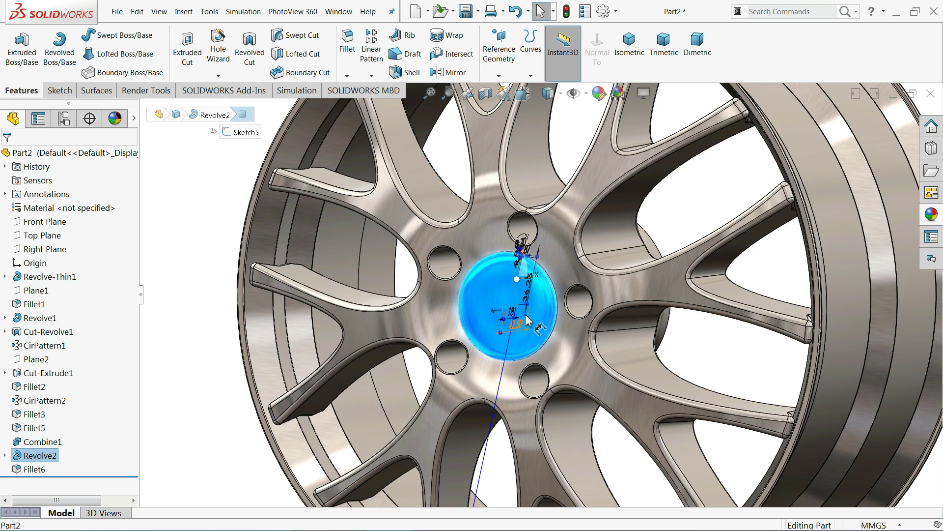
scroll(536, 332, "up", 2)
scroll(533, 328, "up", 2)
scroll(523, 321, "up", 1)
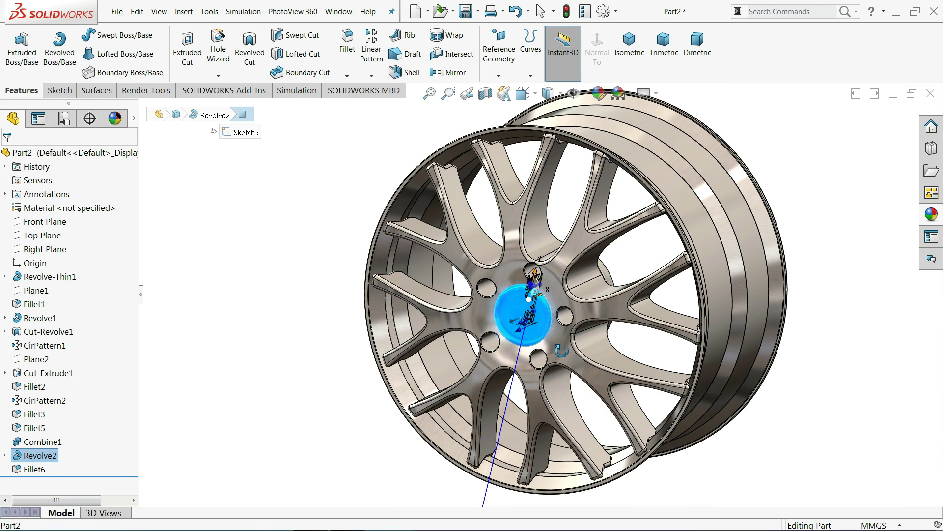
key("f")
left_click(599, 94)
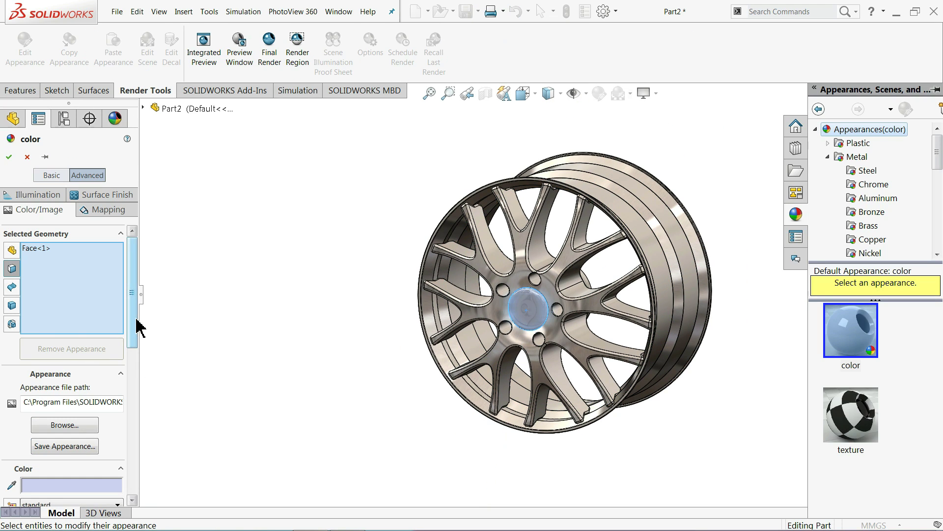
scroll(135, 352, "down", 3)
scroll(135, 352, "up", 2)
scroll(135, 352, "up", 1)
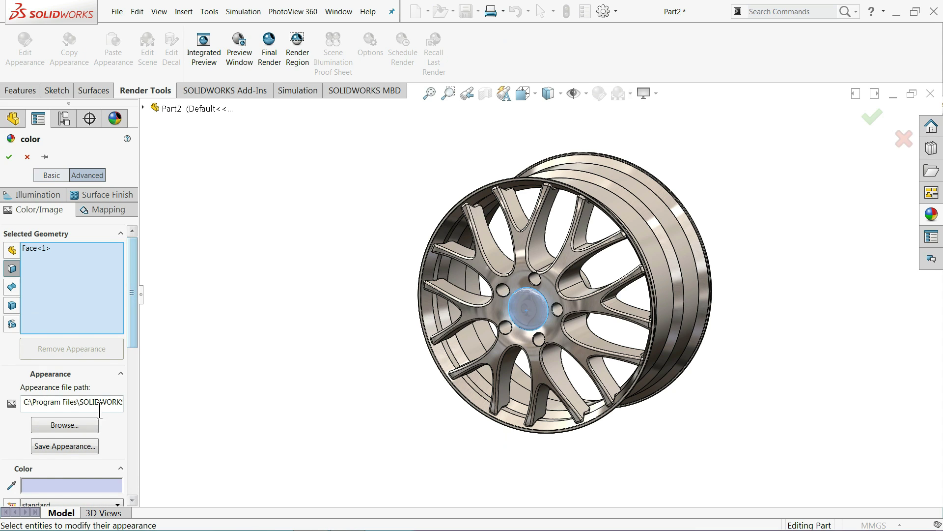
- Browse to the Desktop with the file type set to All Files
left_click(63, 425)
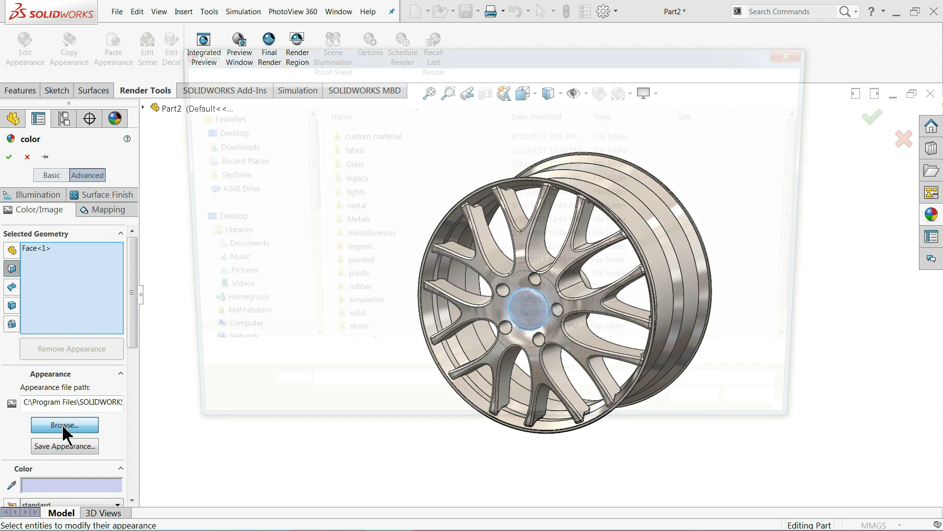
left_click(800, 53)
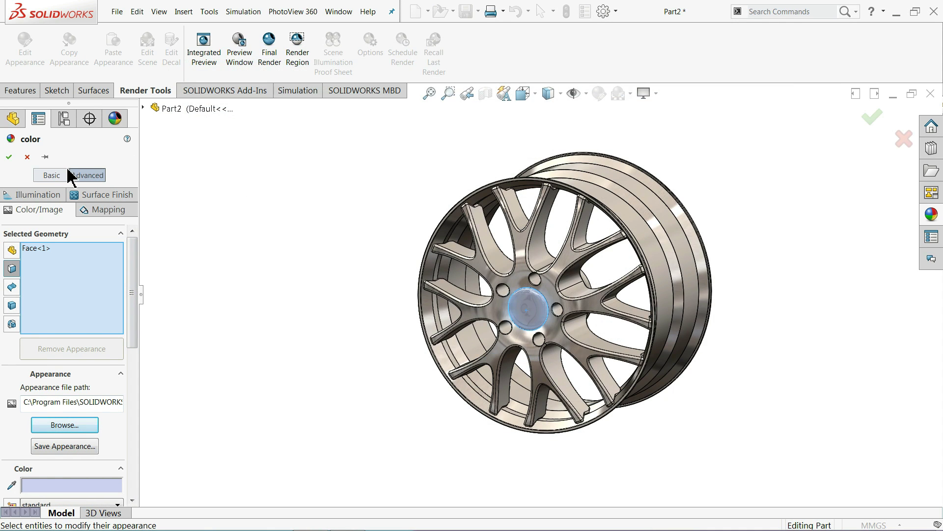
left_click(55, 428)
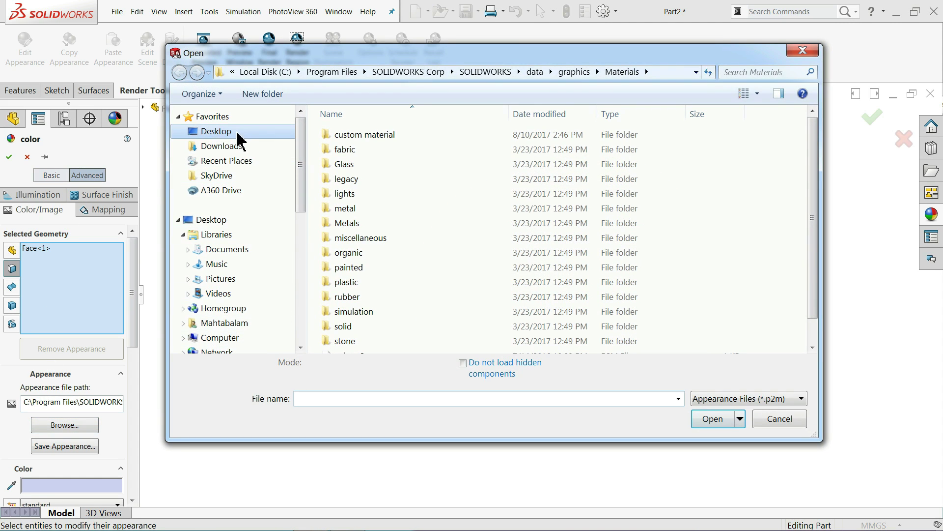
left_click(238, 133)
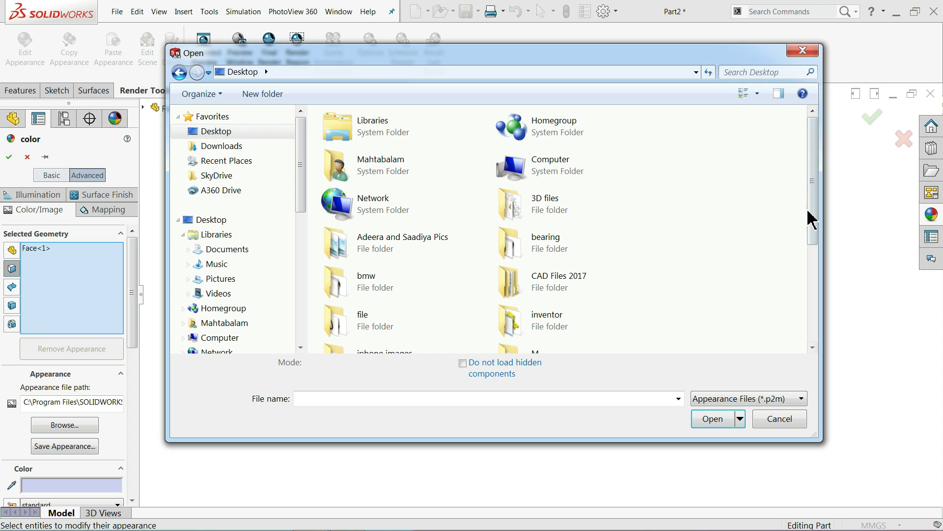
left_click_drag(808, 212, 813, 317)
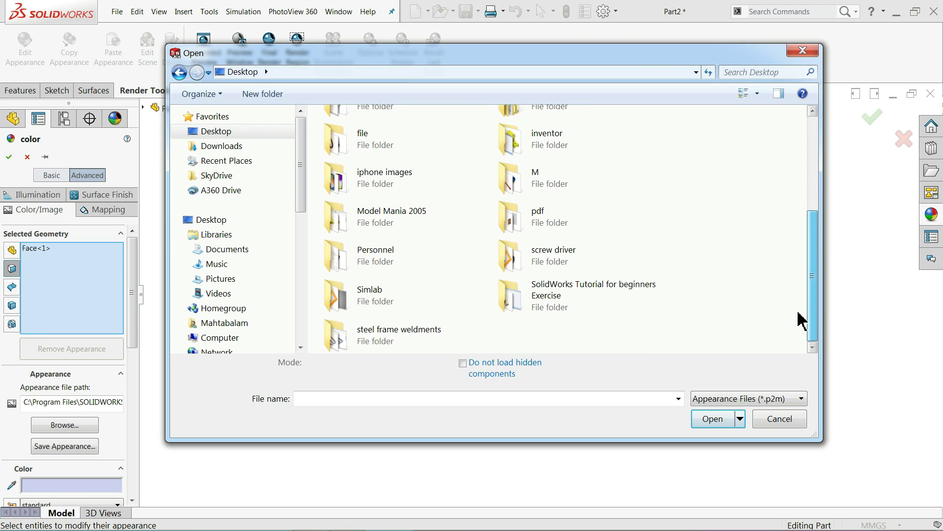
left_click(727, 399)
left_click(707, 385)
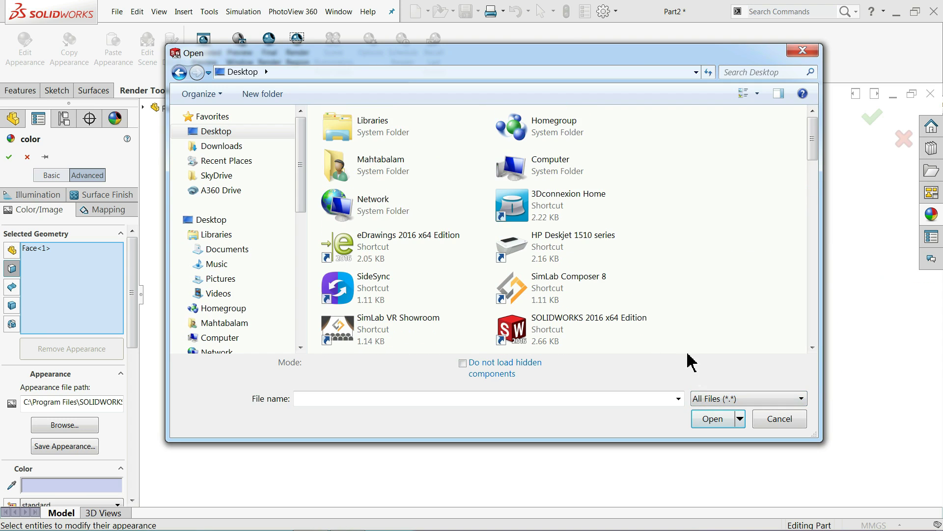
- Load bmw_logo.jpg as the cap's texture and save it as a .p2m appearance
scroll(743, 264, "down", 5)
scroll(734, 263, "down", 5)
scroll(707, 264, "down", 5)
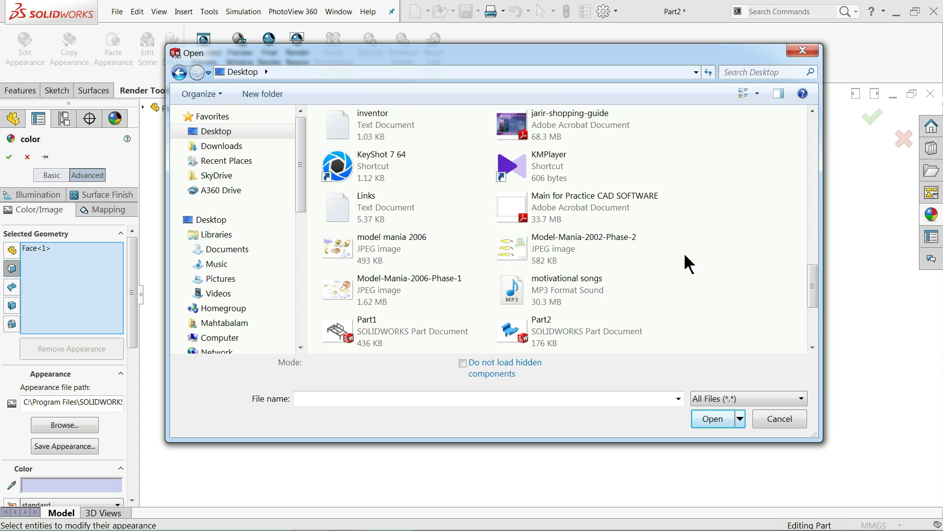
scroll(684, 264, "up", 3)
left_click(530, 253)
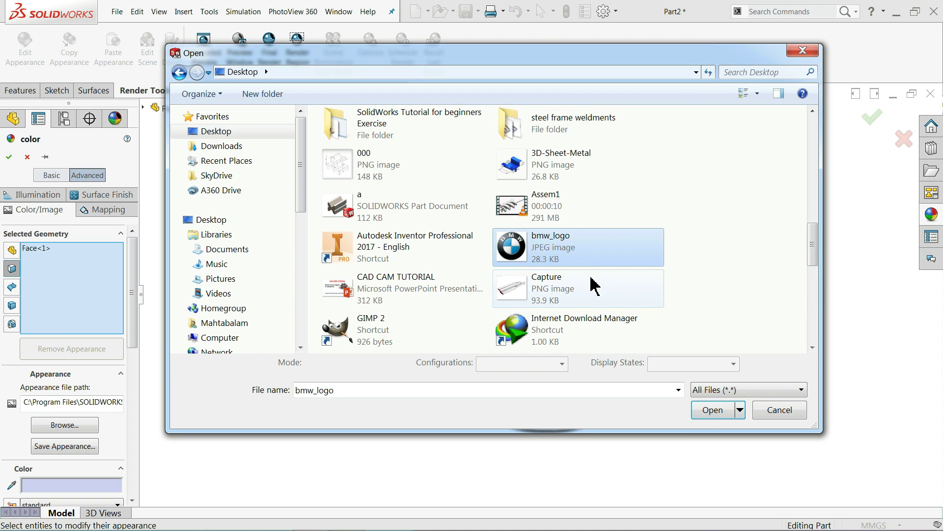
left_click(708, 412)
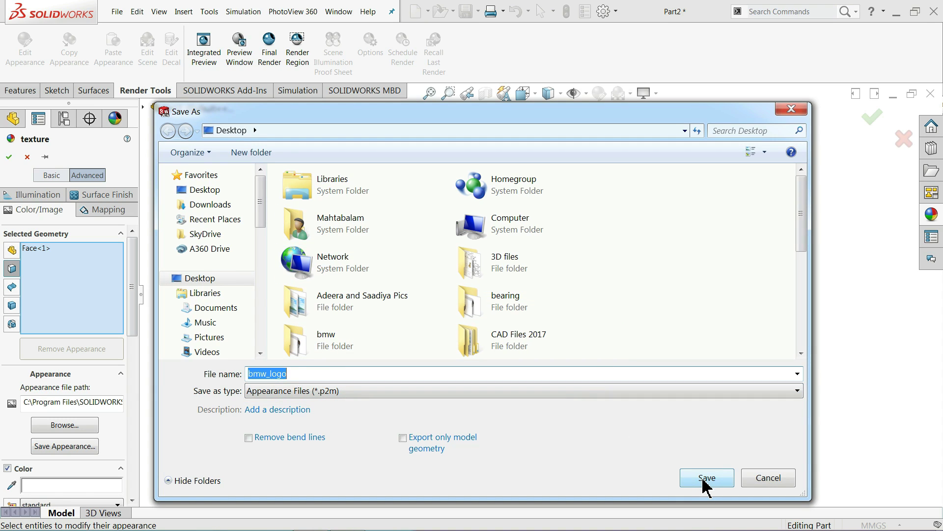
mouse_move(200, 175)
left_click(712, 478)
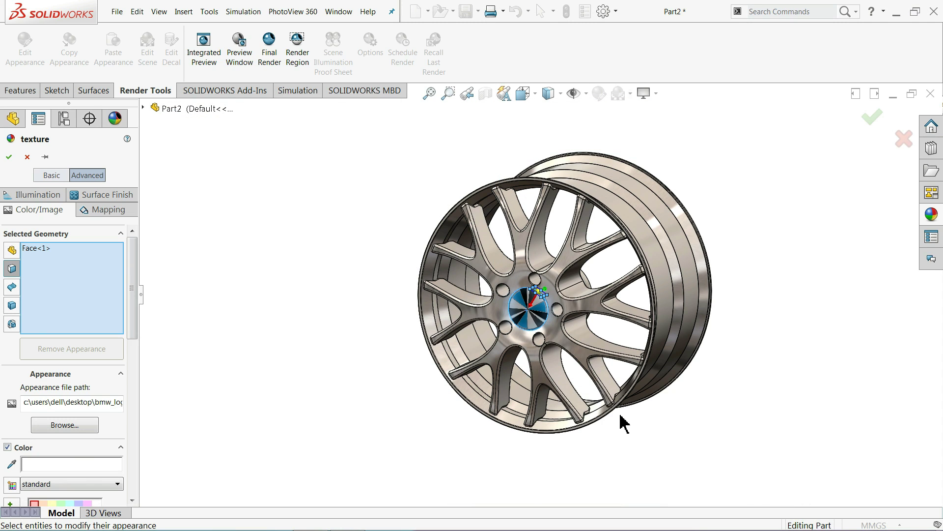
- Switch the logo mapping to Projection and move and enlarge it over the cap
left_click(113, 214)
left_click_drag(131, 331, 131, 388)
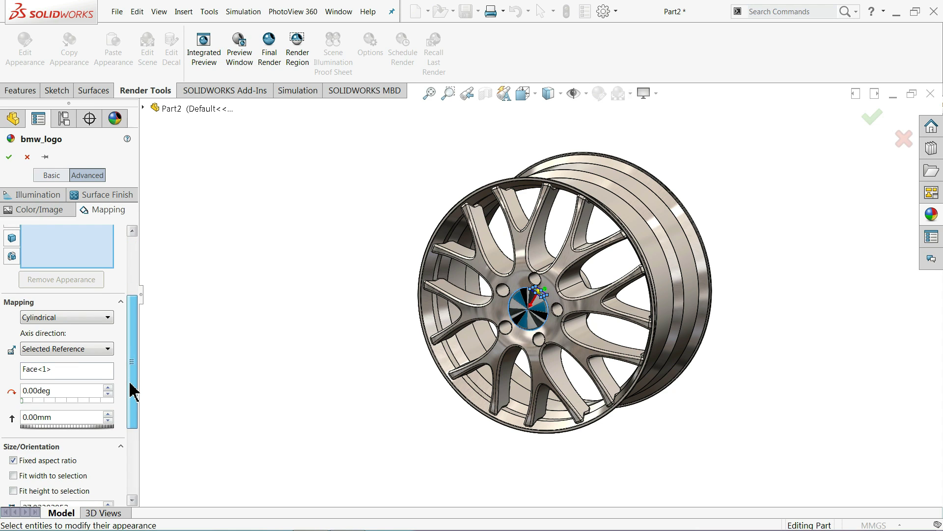
left_click(34, 319)
left_click(47, 339)
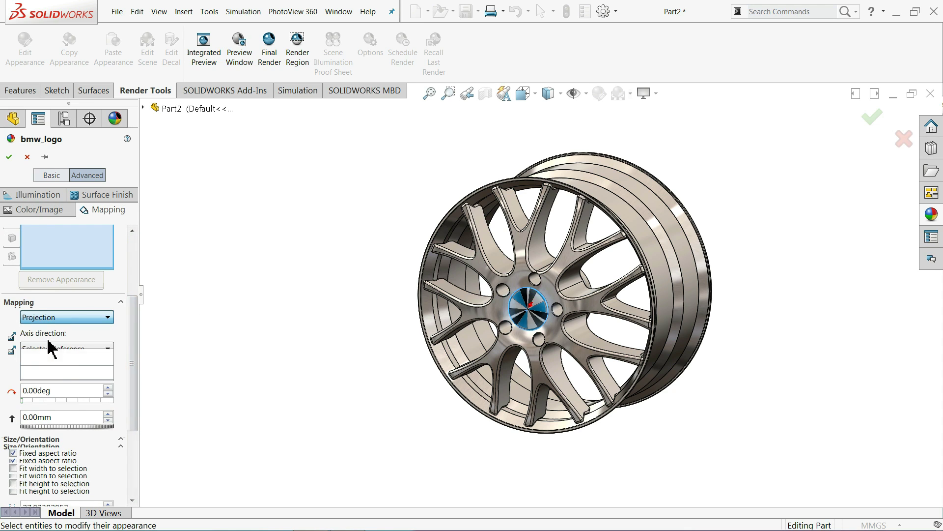
scroll(540, 306, "down", 4)
scroll(511, 294, "down", 4)
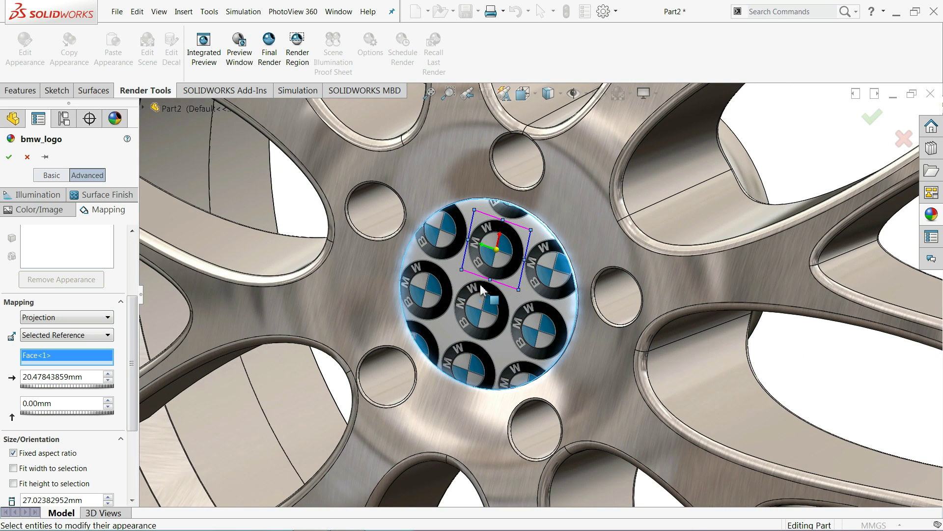
scroll(480, 289, "down", 2)
left_click_drag(514, 274, 494, 315)
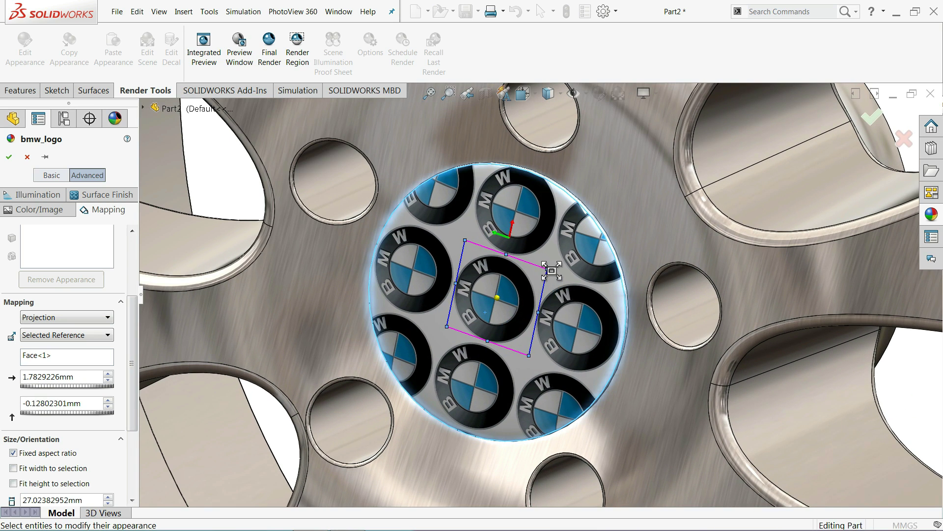
left_click_drag(551, 270, 651, 185)
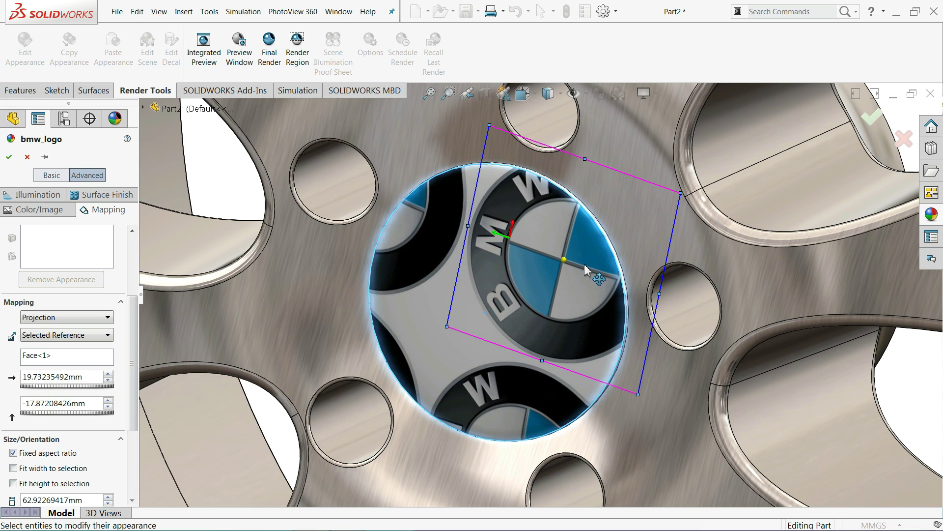
mouse_move(660, 218)
left_mouse_down()
mouse_move(596, 267)
mouse_move(657, 211)
left_mouse_up()
- Scale the logo to about 84 mm, rotate BMW to the top, and centre it
mouse_move(603, 304)
left_mouse_down()
mouse_move(559, 300)
mouse_move(565, 307)
left_mouse_up()
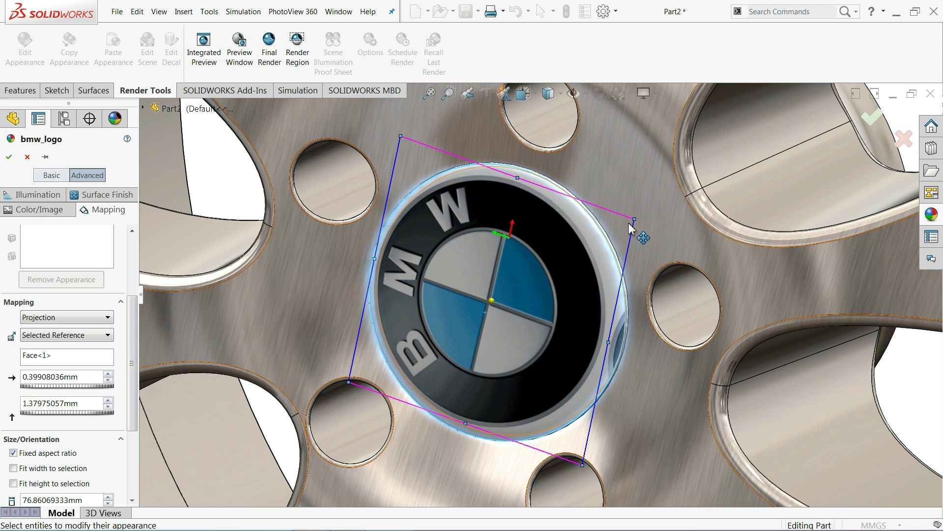
left_click_drag(638, 223, 650, 211)
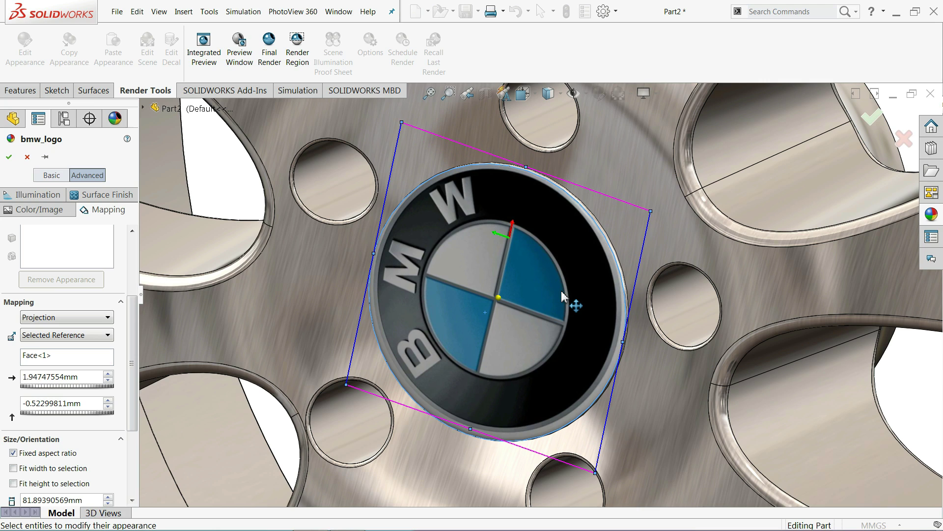
left_click_drag(561, 290, 561, 294)
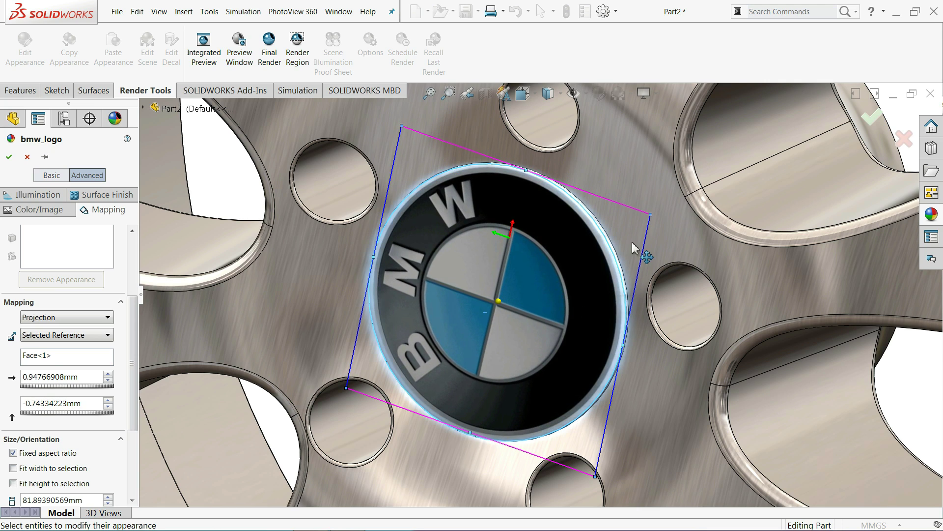
left_click_drag(653, 217, 658, 212)
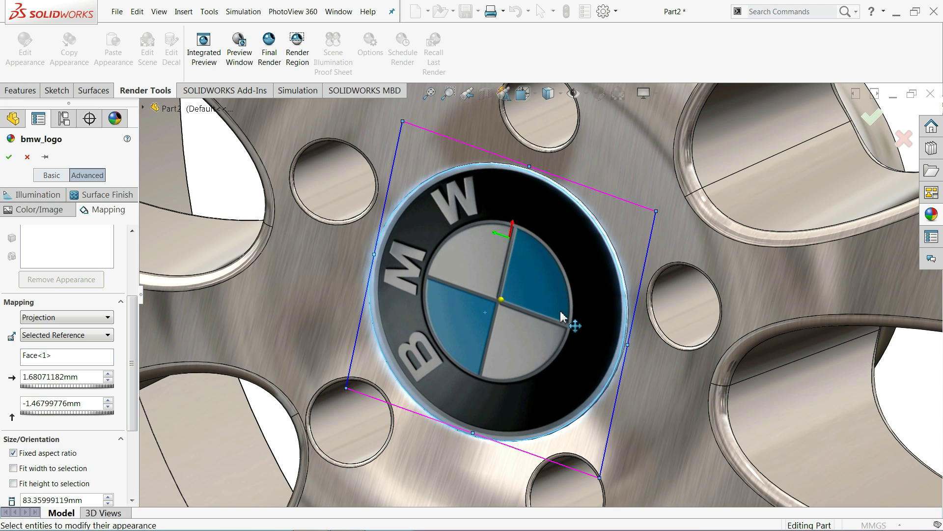
left_click_drag(561, 314, 558, 315)
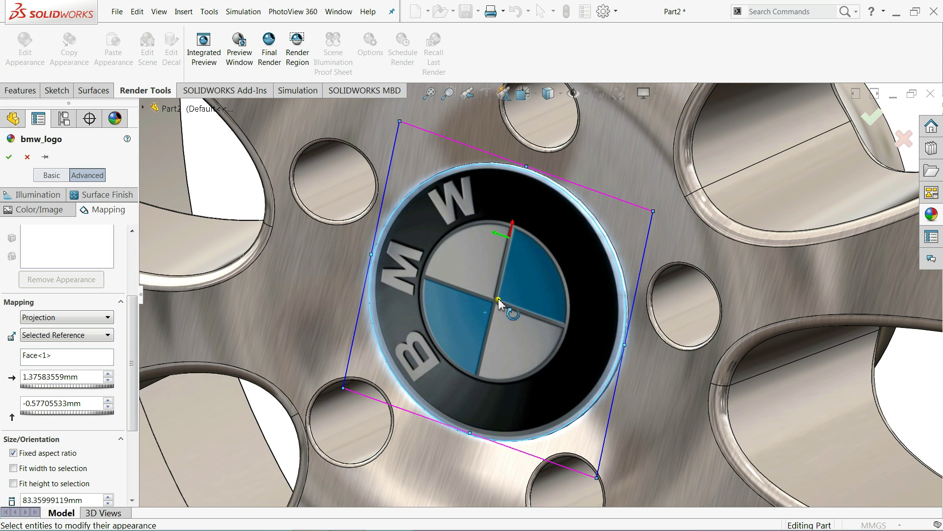
left_click_drag(499, 301, 500, 301)
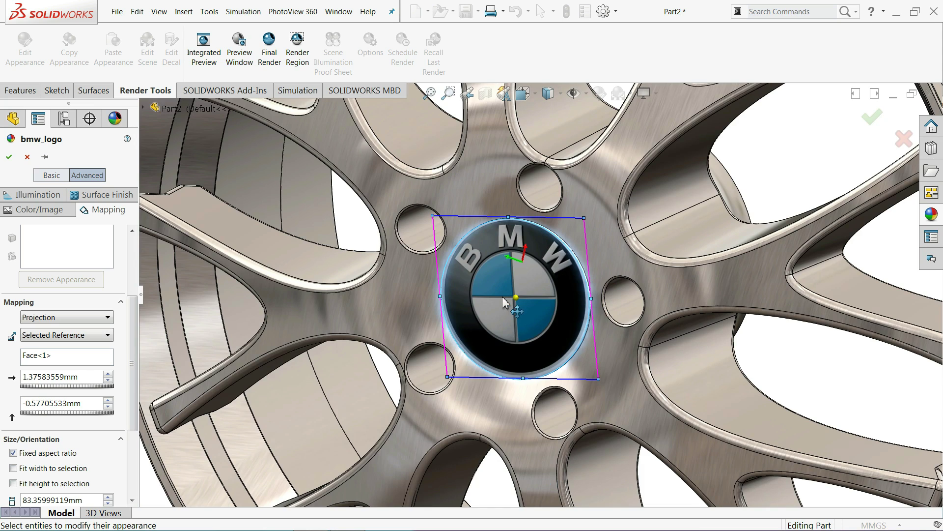
left_click_drag(542, 317, 542, 319)
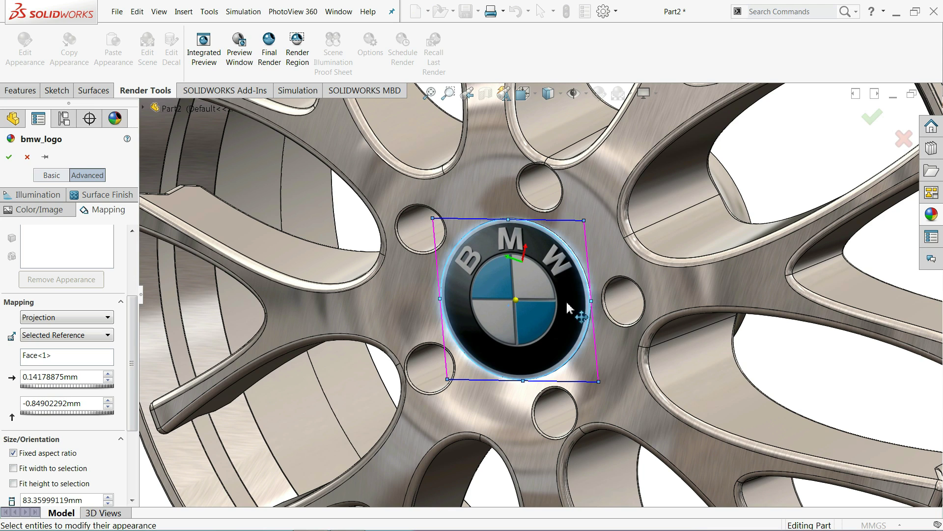
scroll(585, 317, "down", 3)
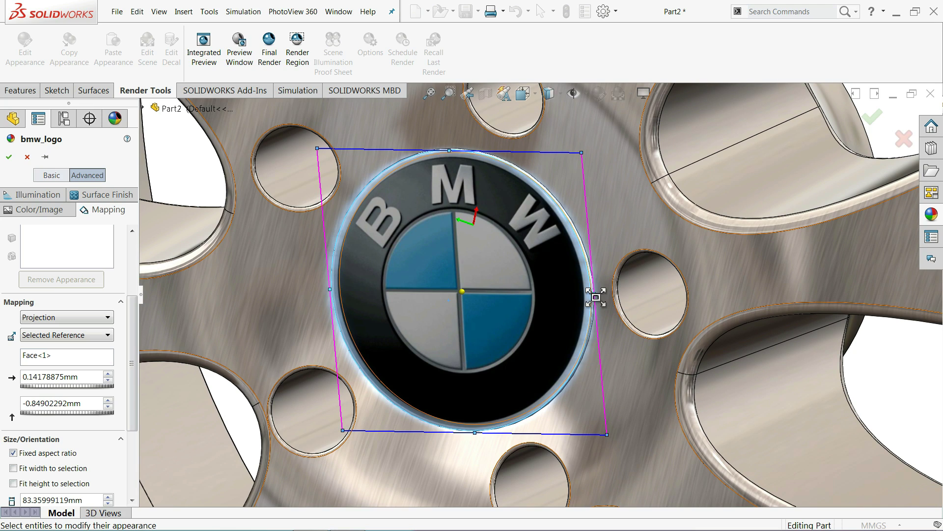
left_click_drag(596, 297, 601, 297)
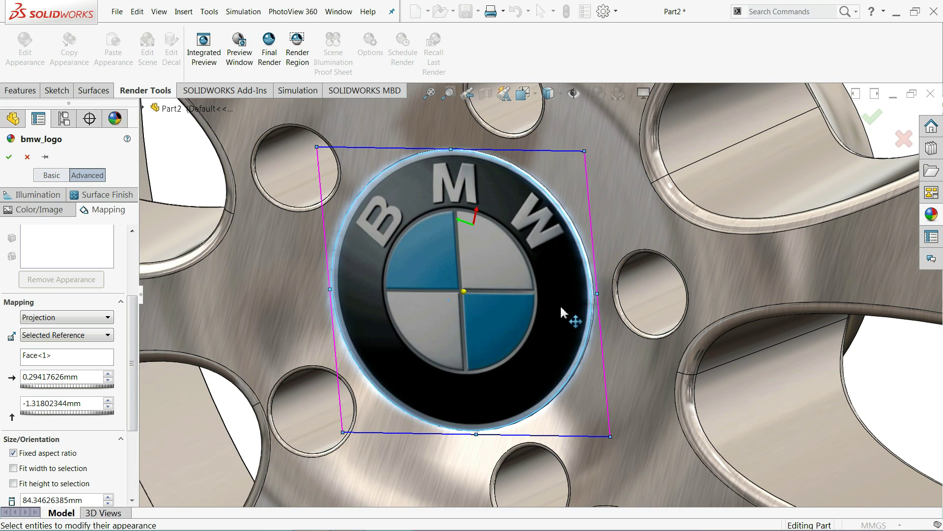
left_click_drag(563, 312, 565, 316)
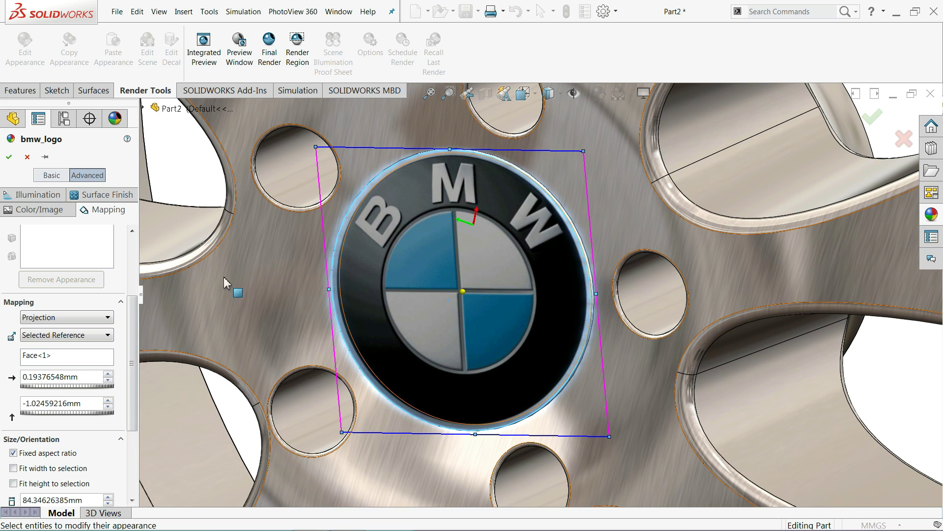
- Close the appearance editor and orbit around the finished wheel to inspect its BMW cap
left_click(9, 157)
scroll(563, 289, "up", 5)
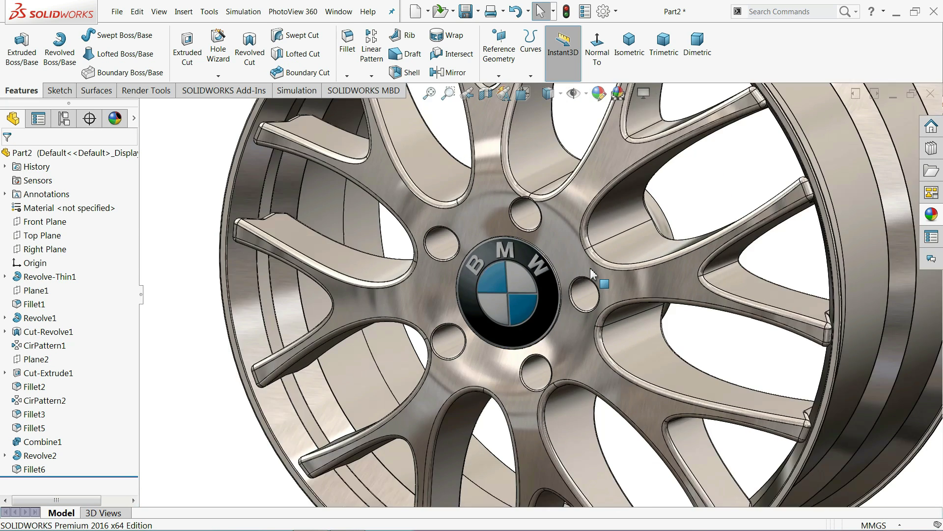
scroll(562, 290, "up", 3)
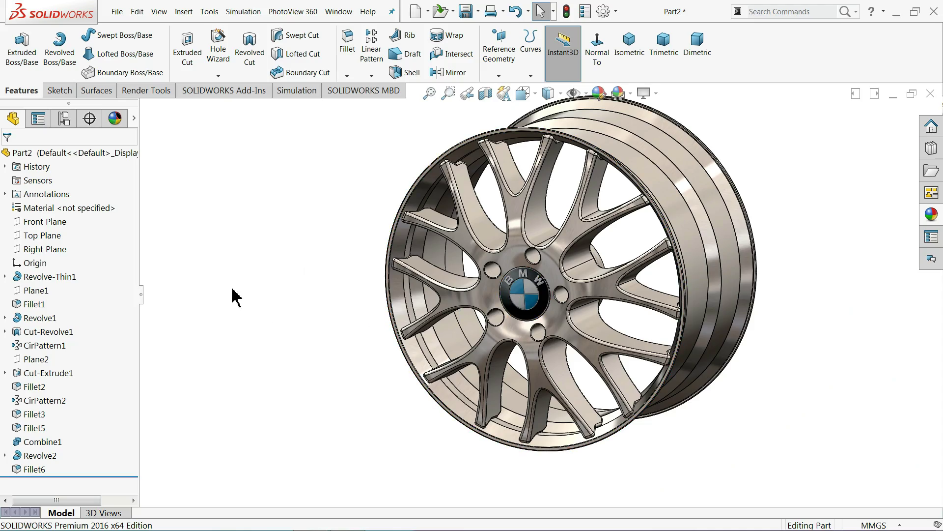
mouse_move(235, 295)
middle_mouse_down()
mouse_move(375, 274)
mouse_move(347, 305)
mouse_move(252, 358)
mouse_move(391, 330)
mouse_move(415, 339)
mouse_move(411, 244)
mouse_move(330, 301)
mouse_move(408, 255)
mouse_move(439, 253)
mouse_move(322, 295)
mouse_move(281, 293)
mouse_move(333, 276)
mouse_move(413, 305)
mouse_move(406, 271)
mouse_move(442, 295)
middle_mouse_up()
scroll(411, 244, "down", 3)
scroll(410, 244, "down", 2)
key("Escape")
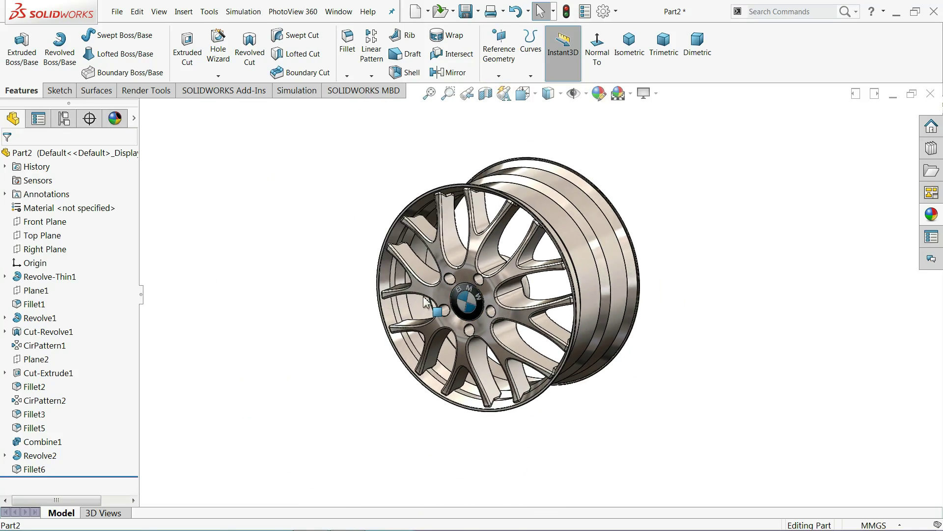
scroll(506, 337, "down", 2)
mouse_move(532, 324)
middle_mouse_down()
mouse_move(559, 246)
mouse_move(600, 229)
mouse_move(526, 316)
mouse_move(399, 348)
mouse_move(537, 319)
mouse_move(543, 253)
mouse_move(538, 309)
middle_mouse_up()
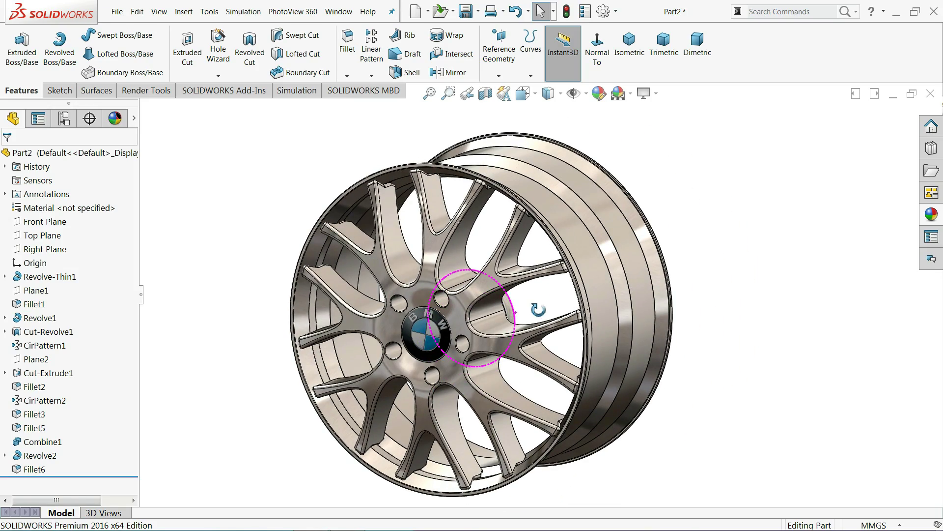